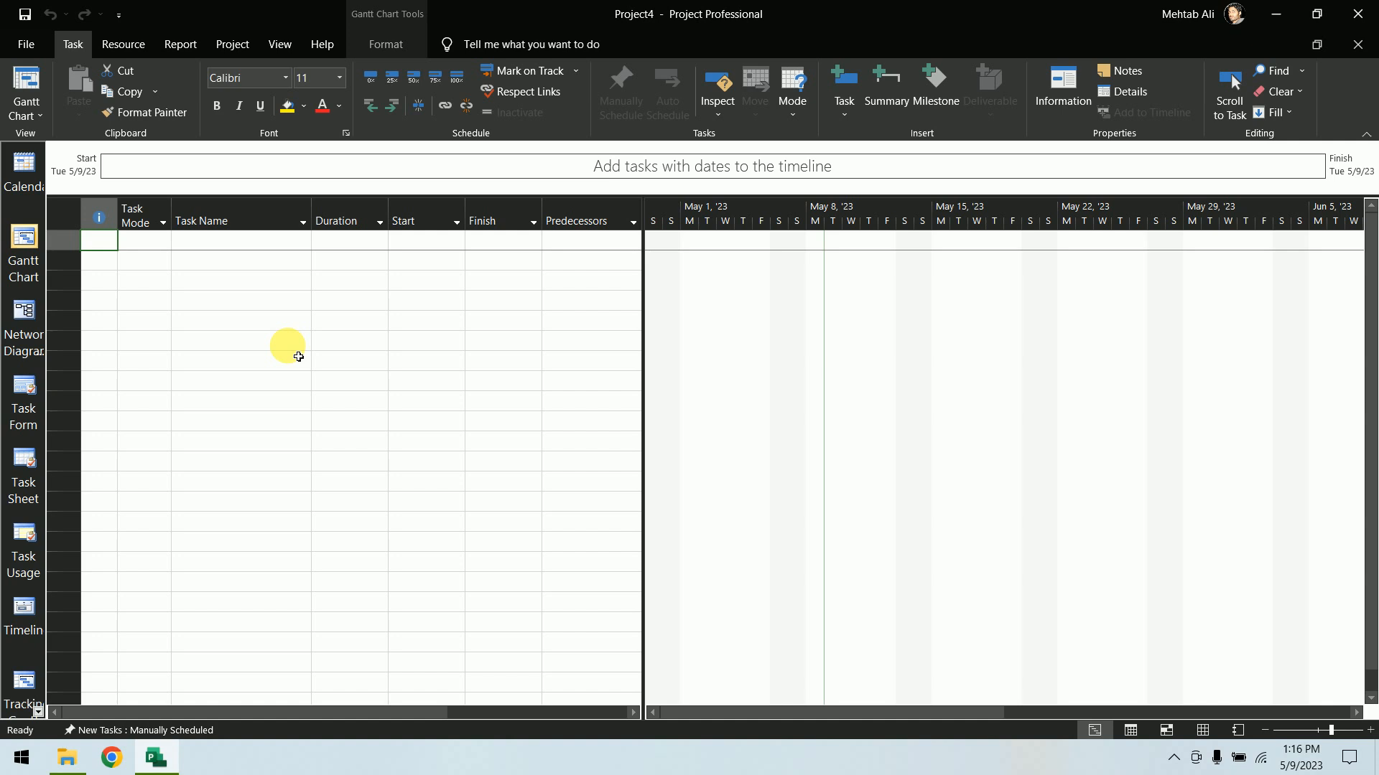
{"action": "left_click", "coordinate": [240, 42]}
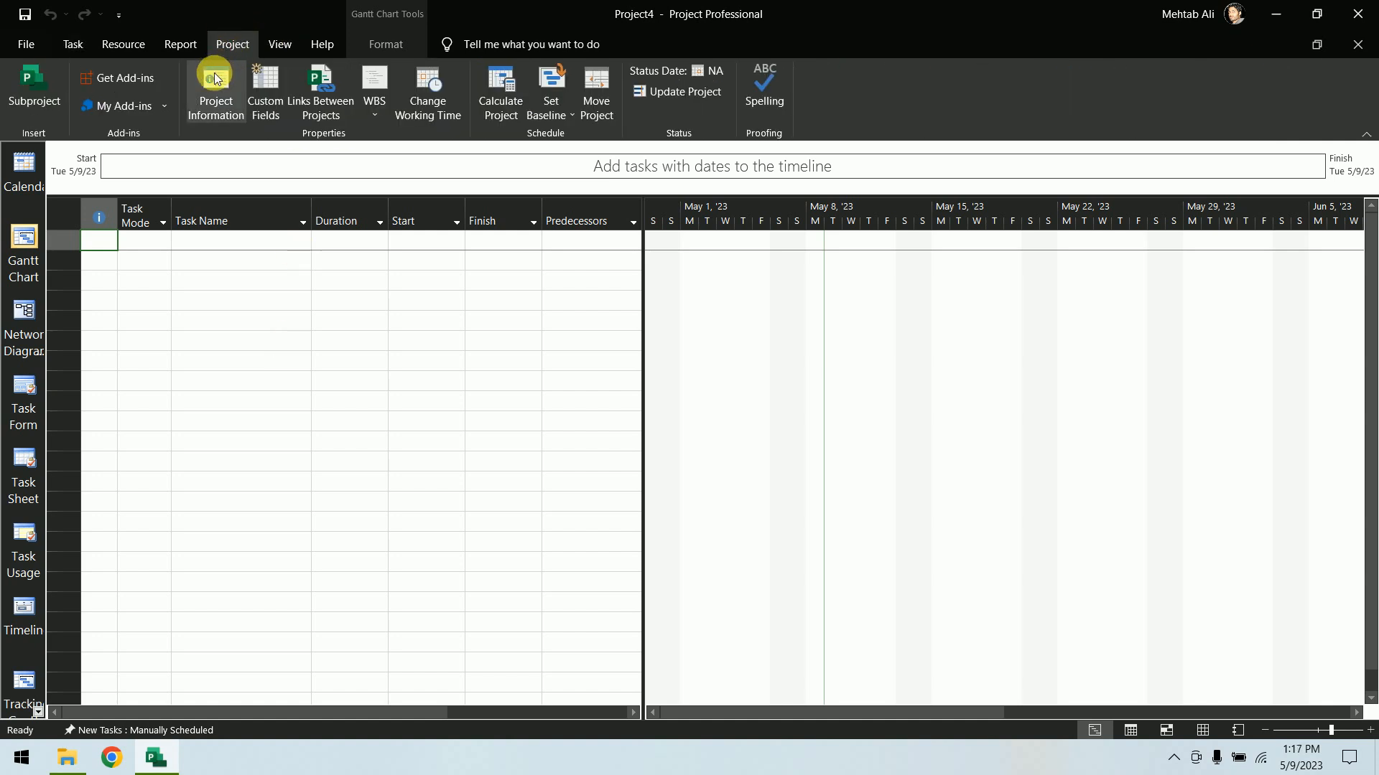
{"action": "left_click", "coordinate": [204, 98]}
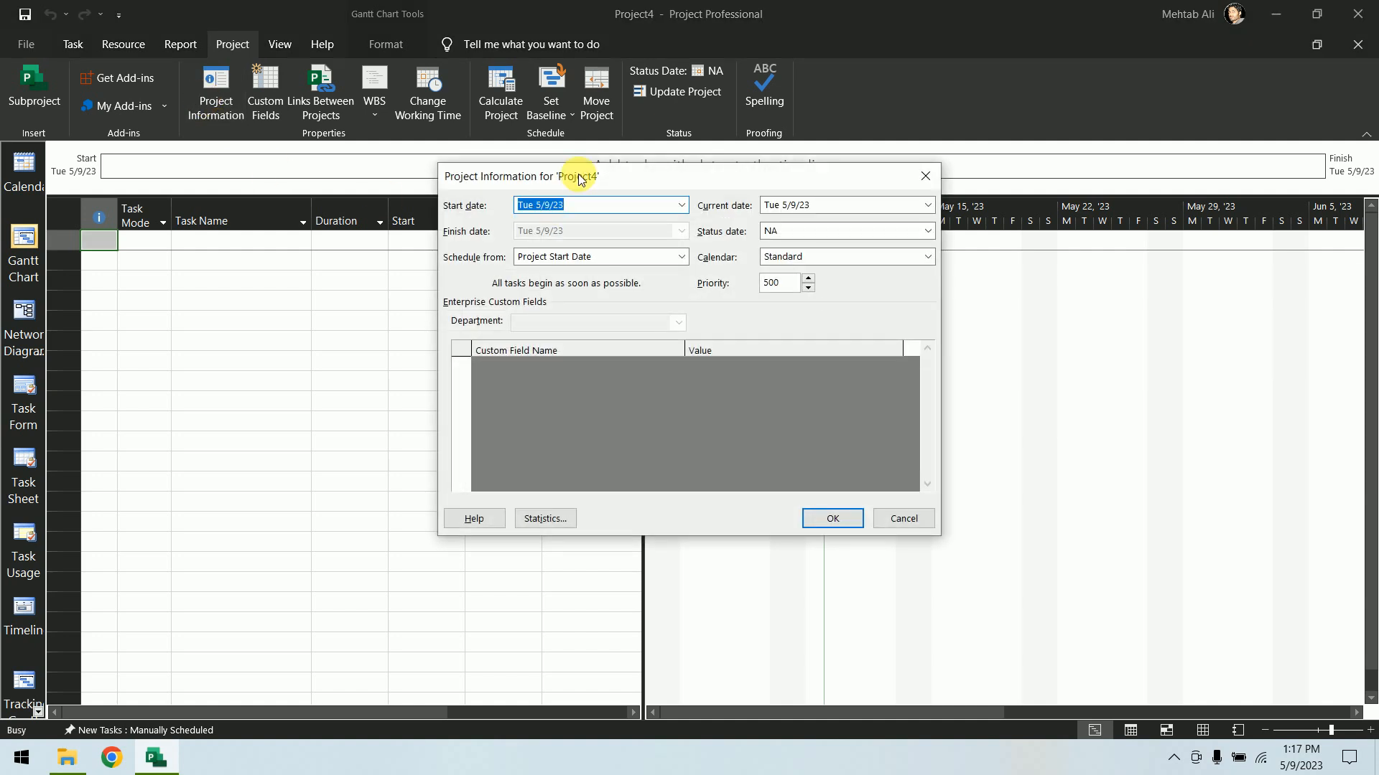
{"action": "left_click_drag", "start_coordinate": [578, 174], "coordinate": [492, 159]}
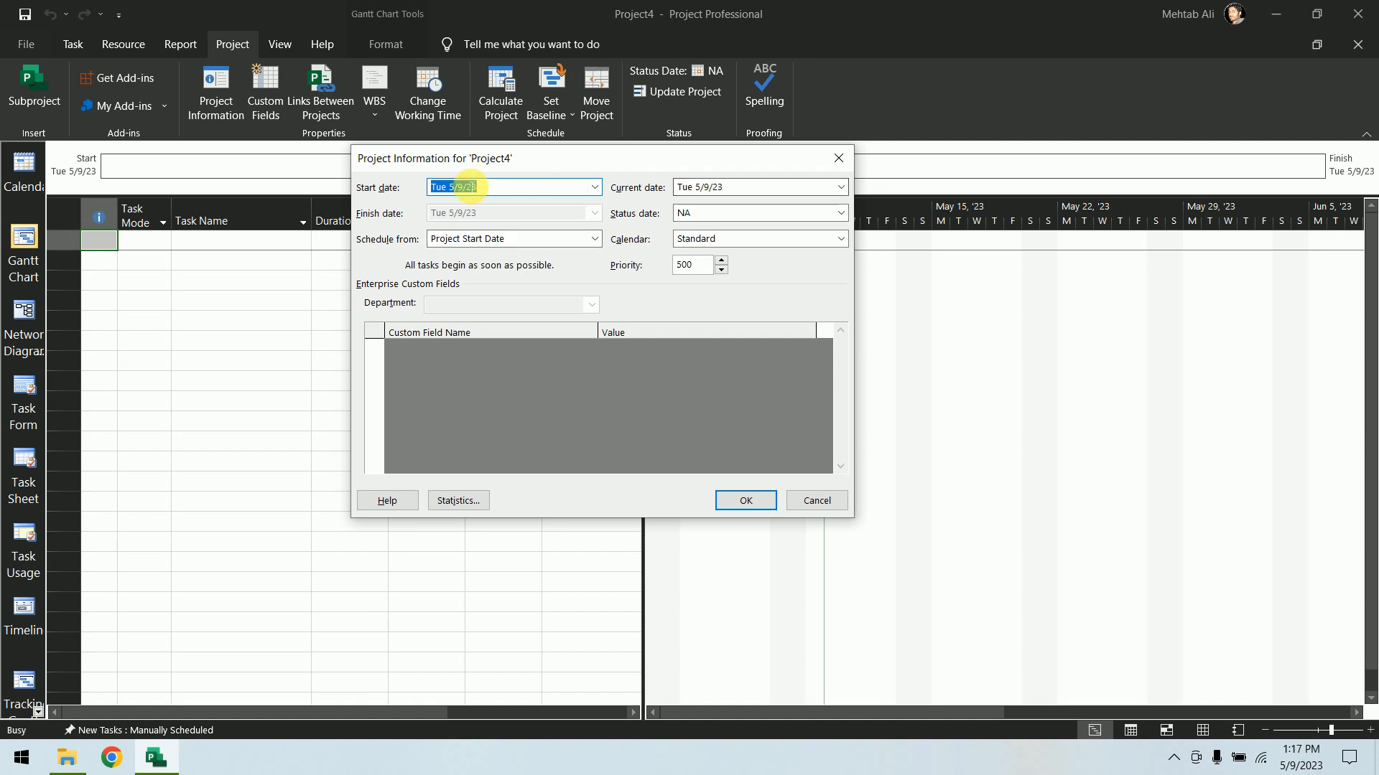
{"action": "left_click", "coordinate": [592, 188]}
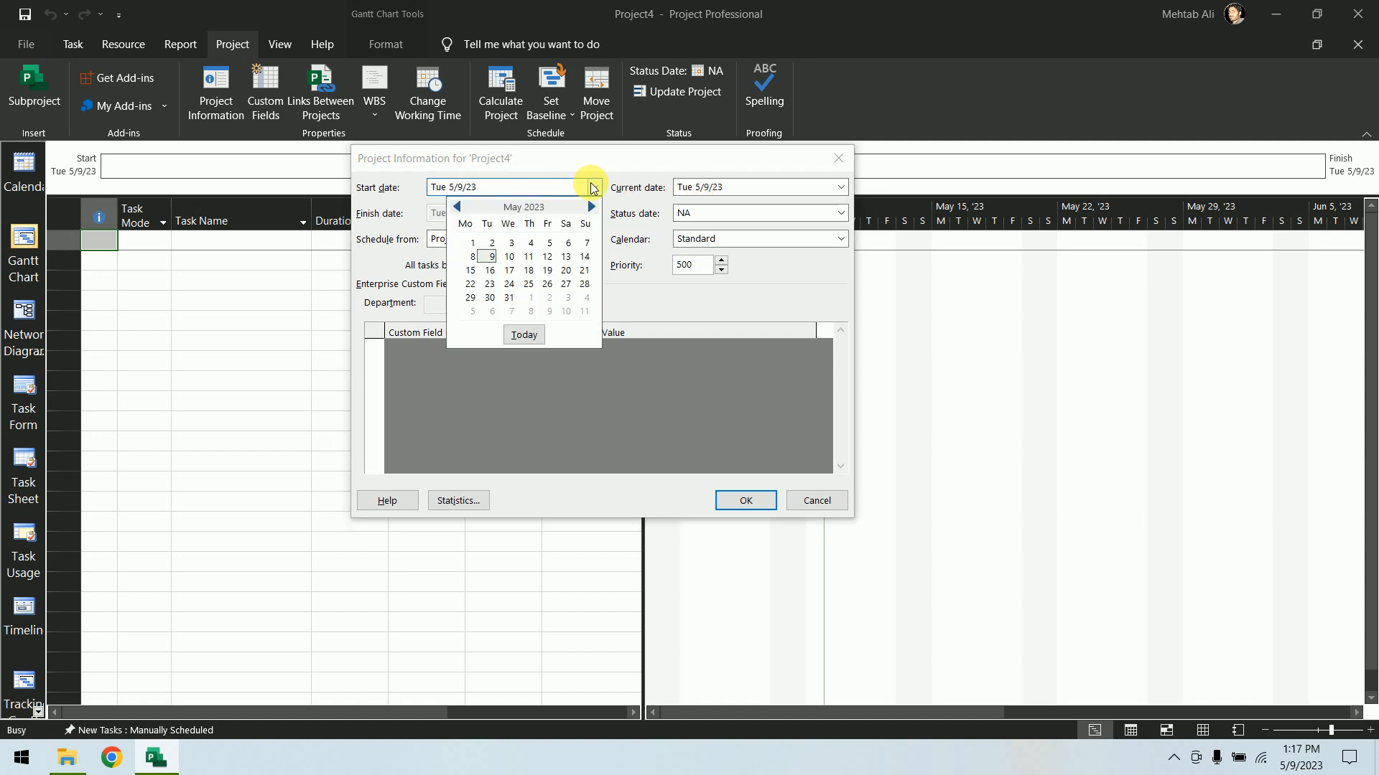
{"action": "left_click", "coordinate": [470, 270]}
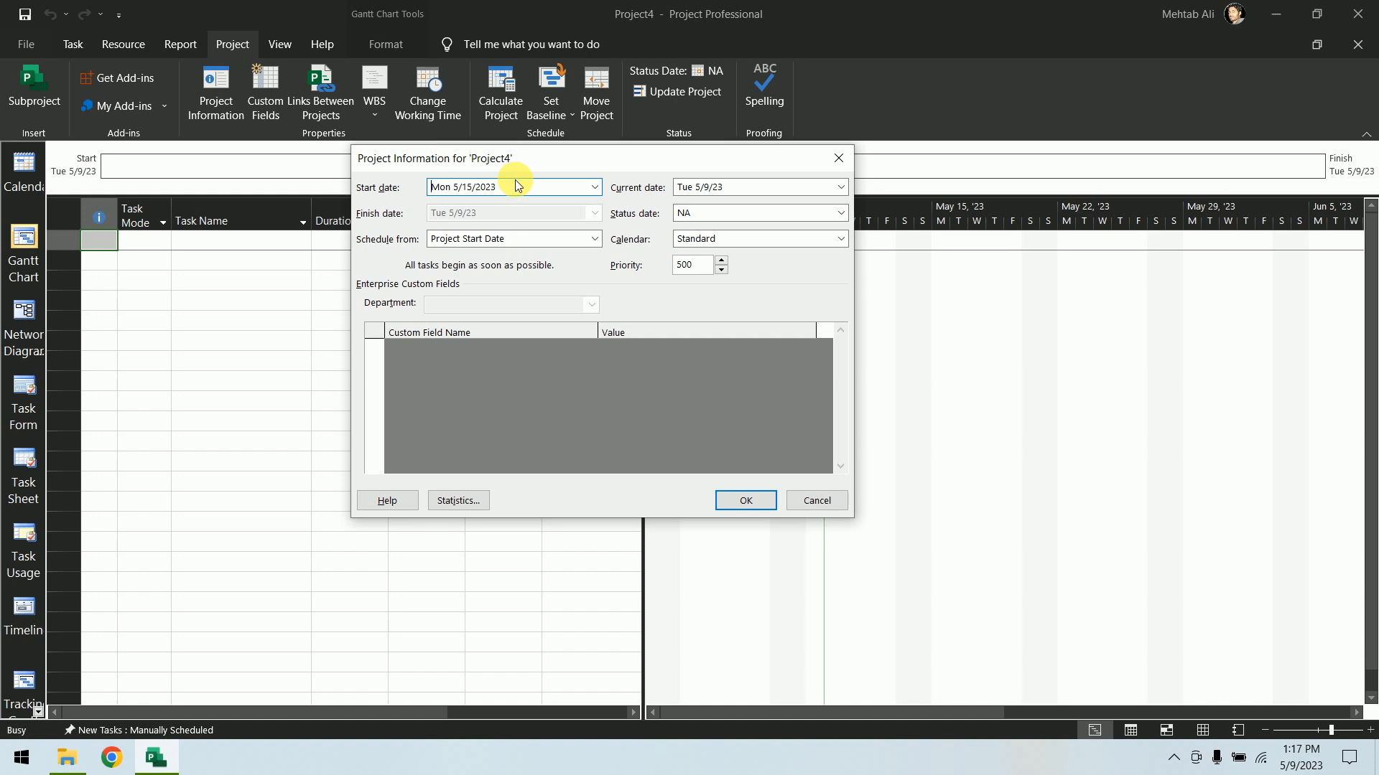
{"action": "left_click", "coordinate": [814, 497]}
Set the project date format to Wed 1/28/09 12:33 PM in the general options
{"action": "left_click", "coordinate": [26, 46]}
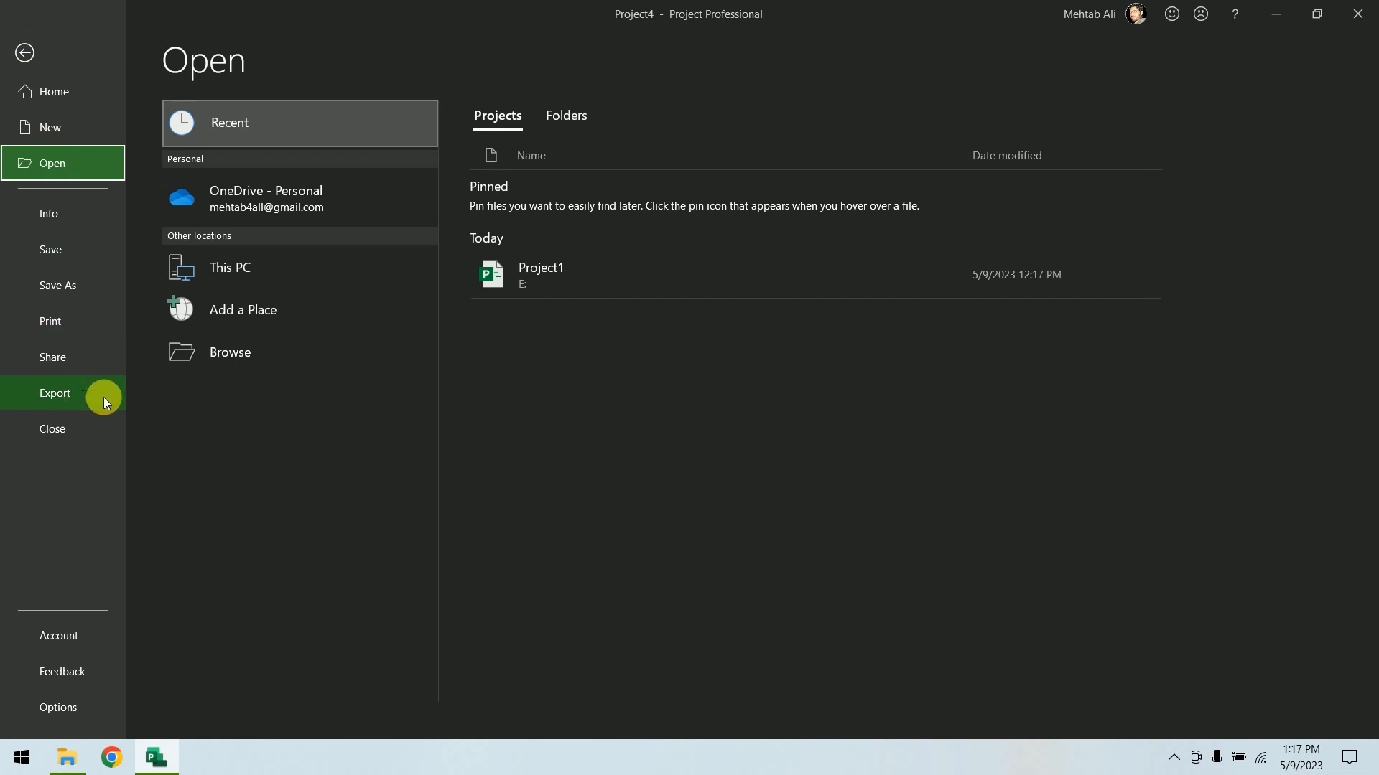
{"action": "left_click", "coordinate": [62, 705]}
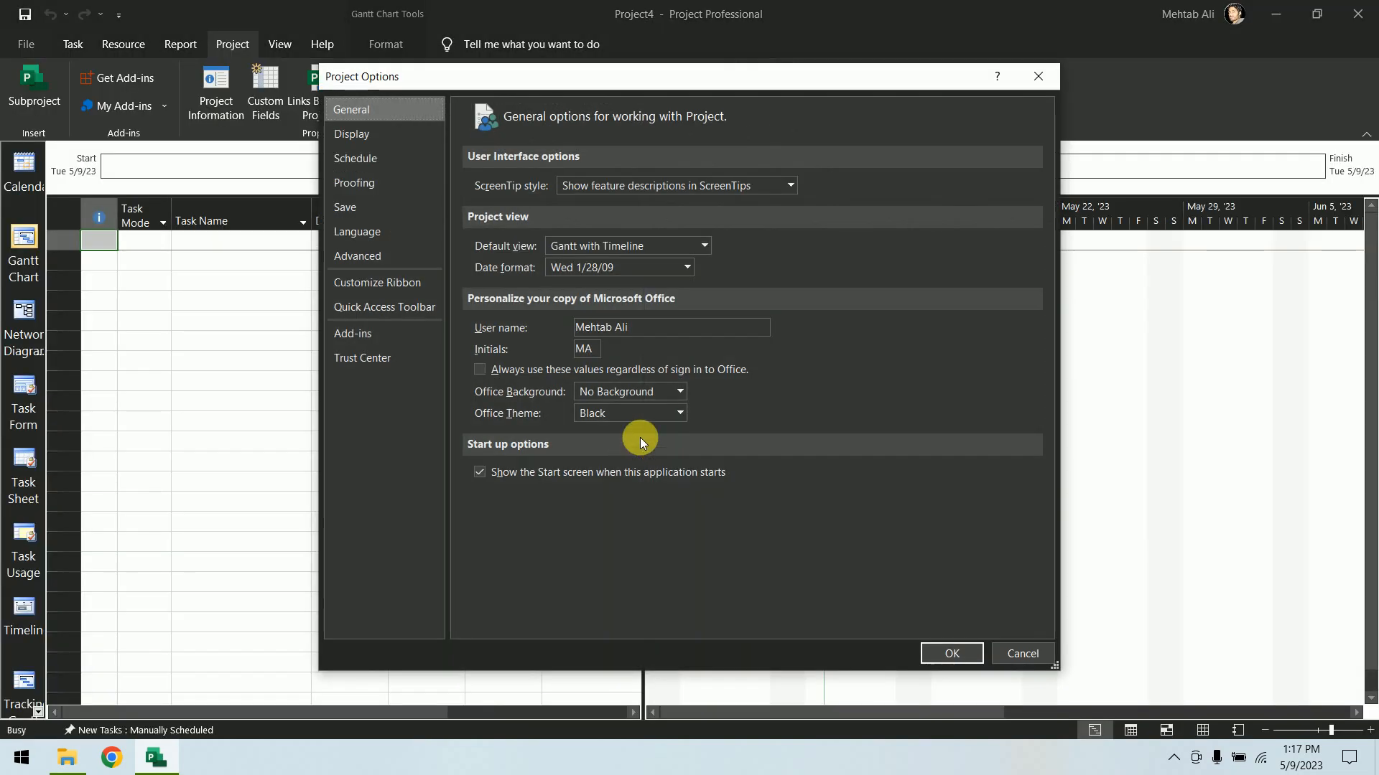
{"action": "left_click", "coordinate": [622, 267]}
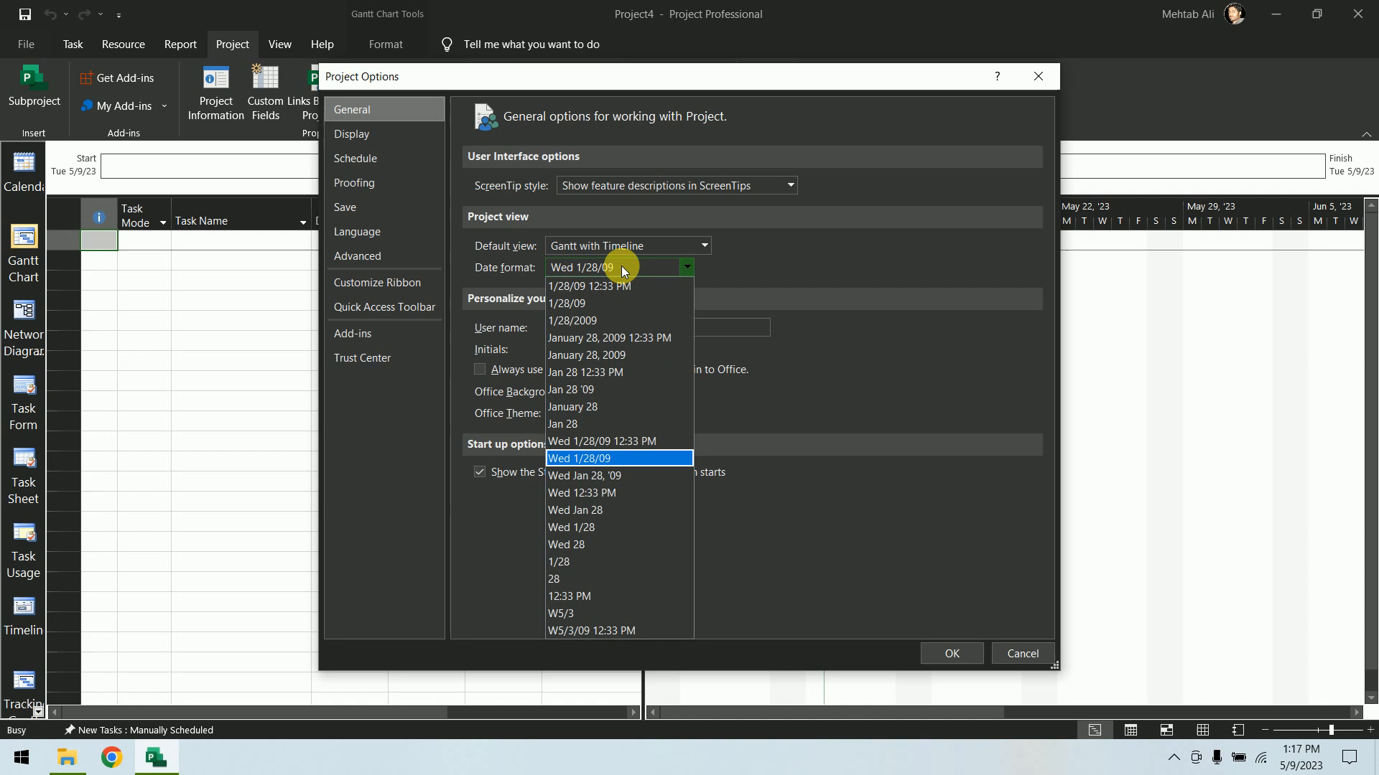
{"action": "left_click", "coordinate": [627, 445]}
{"action": "left_click", "coordinate": [950, 652]}
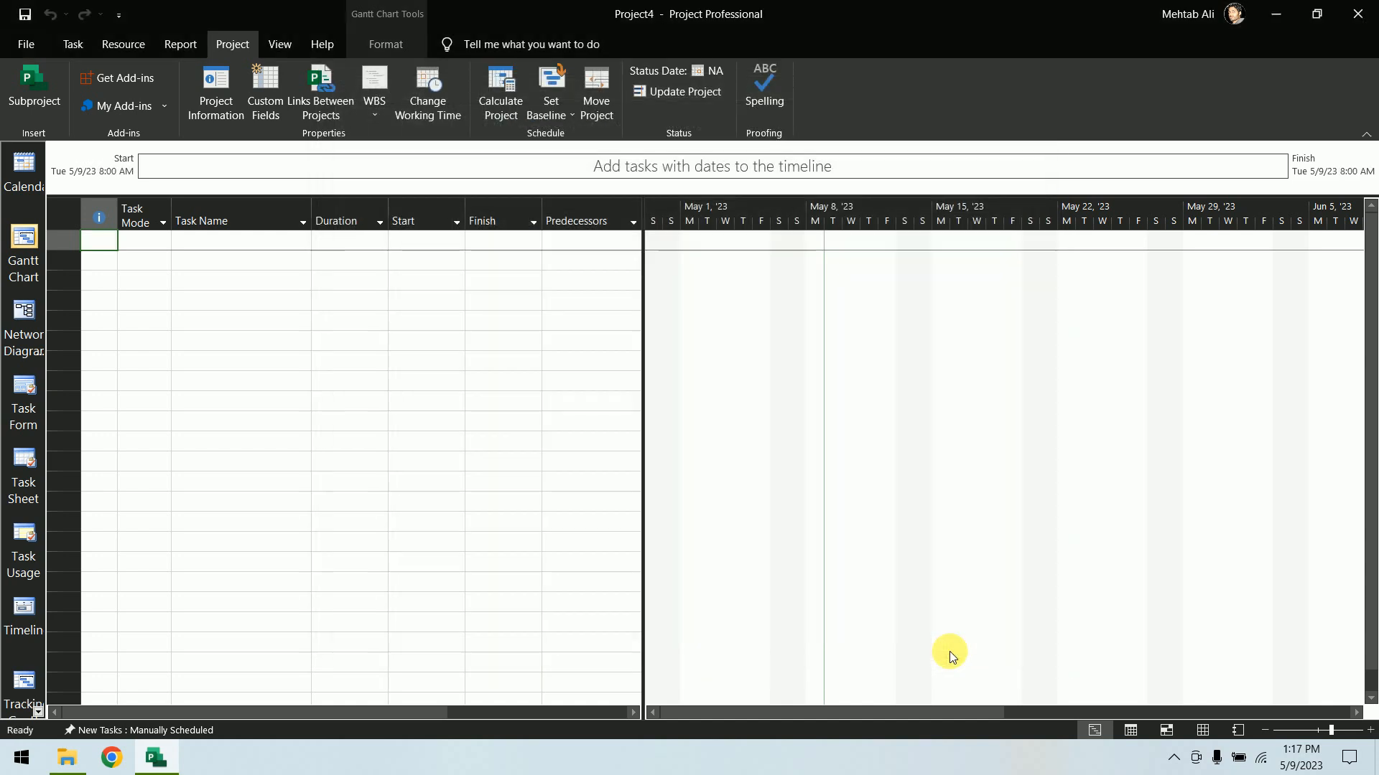
Examine the project information's start date, status date and calendar choices
{"action": "left_click", "coordinate": [208, 92]}
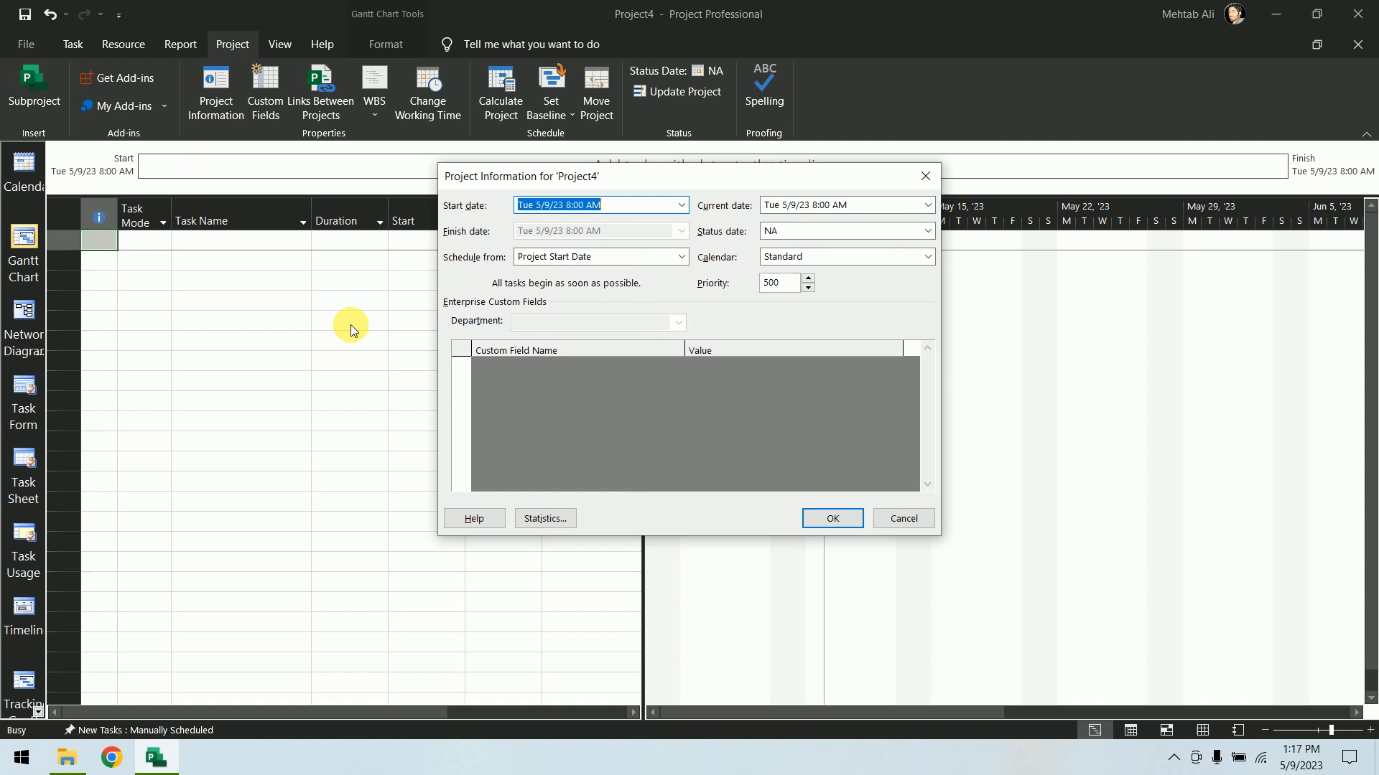
{"action": "left_click", "coordinate": [680, 207]}
{"action": "left_click", "coordinate": [577, 274]}
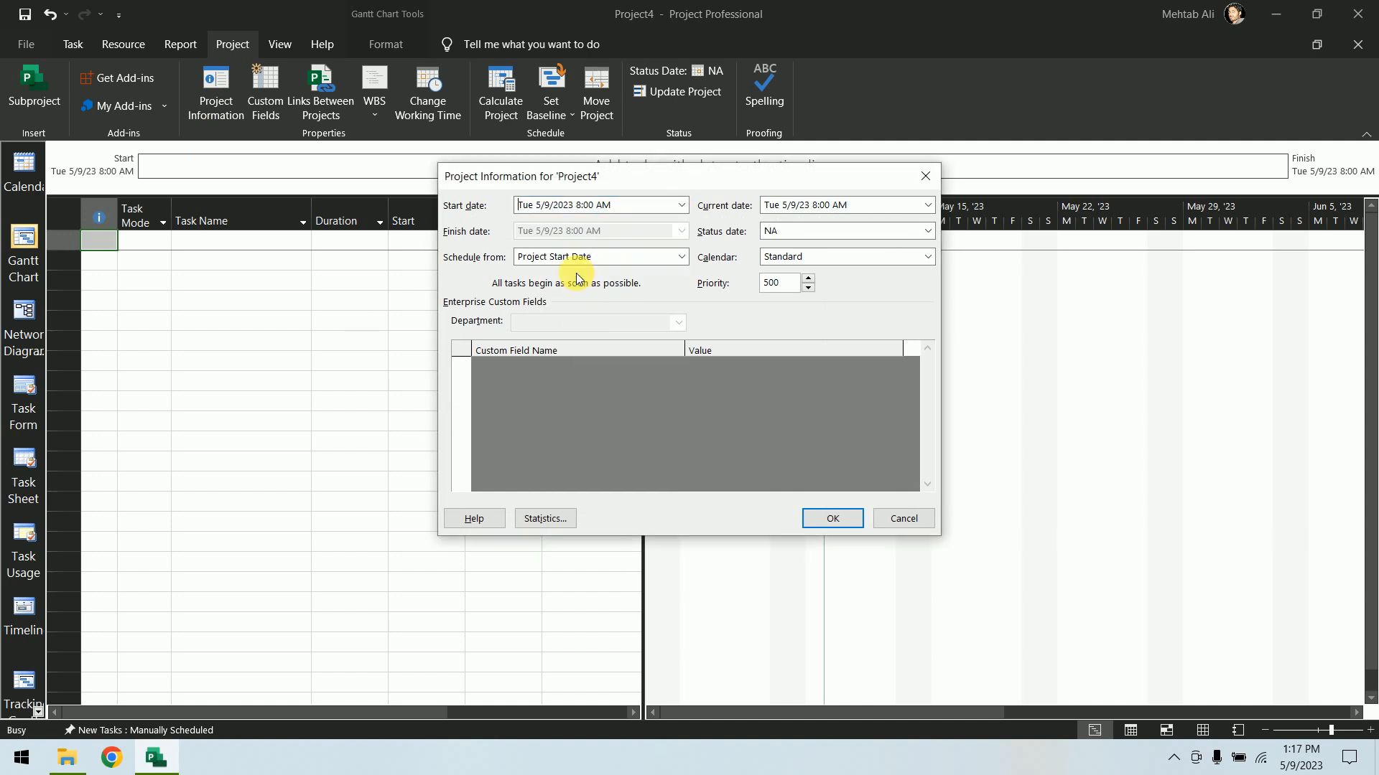
{"action": "double_click", "coordinate": [585, 205]}
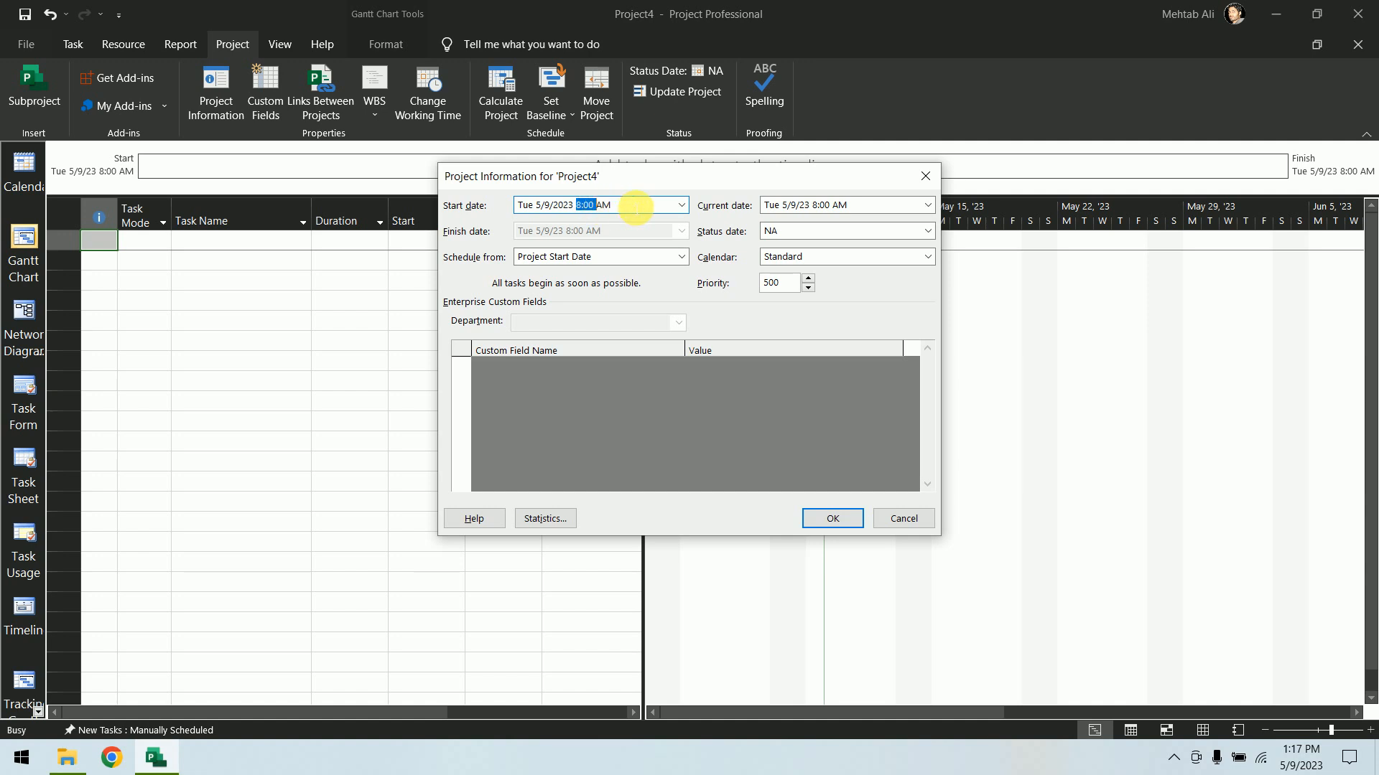
{"action": "left_click", "coordinate": [929, 231]}
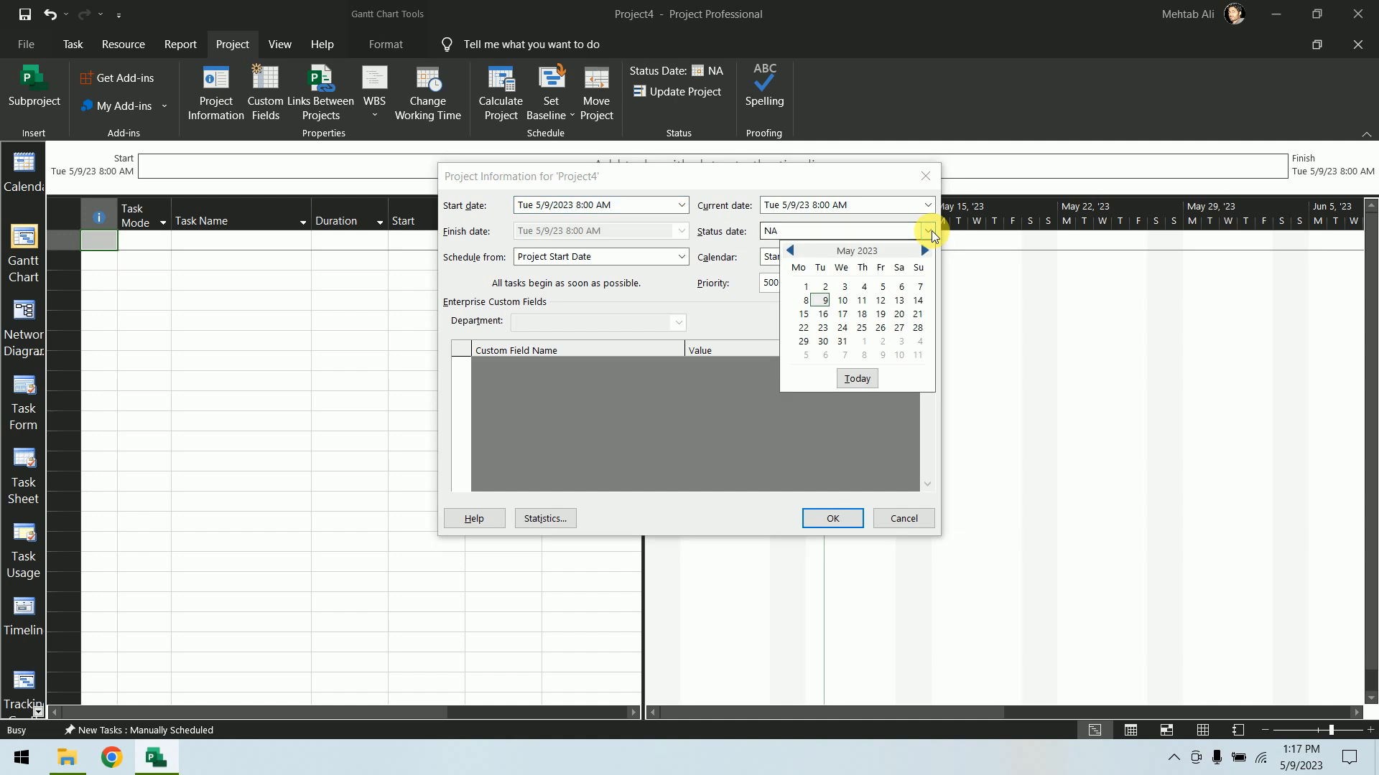
{"action": "left_click", "coordinate": [930, 231]}
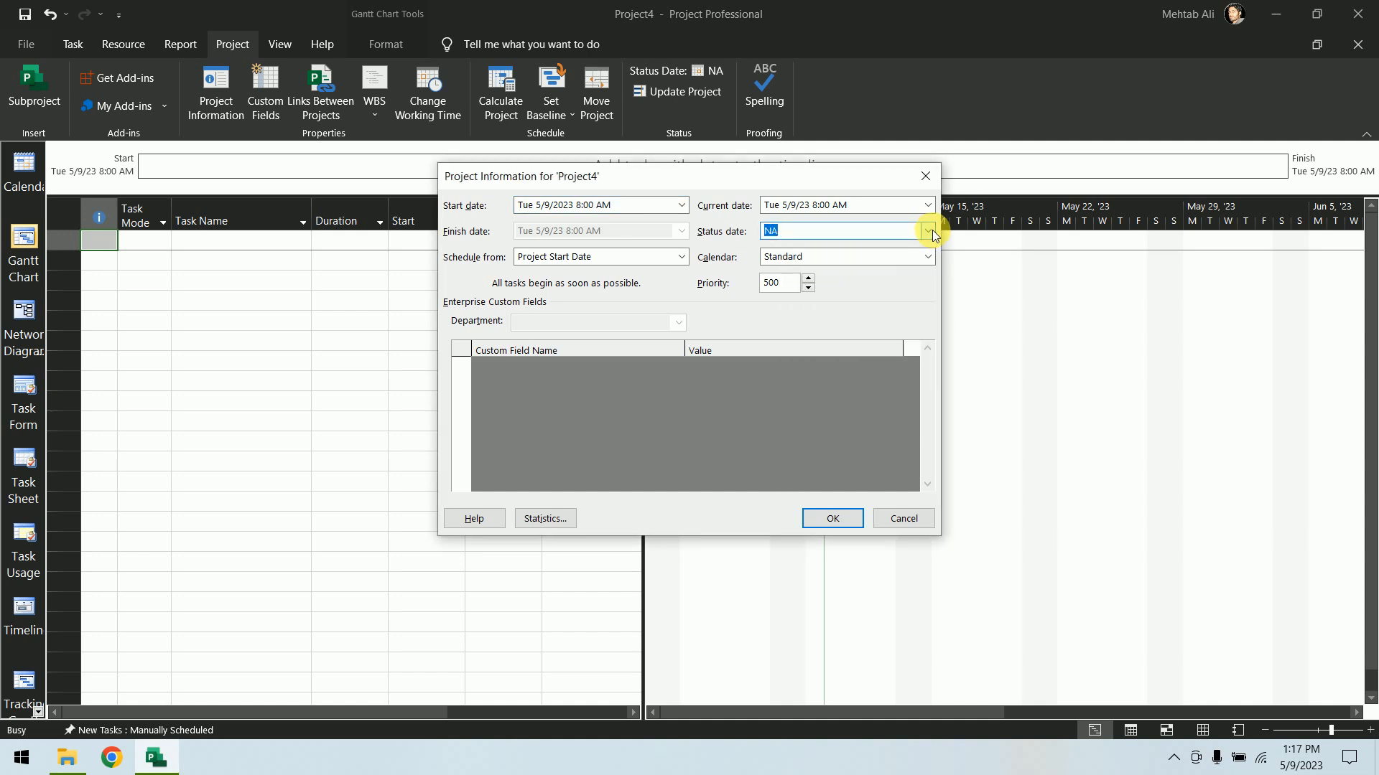
{"action": "left_click", "coordinate": [876, 257]}
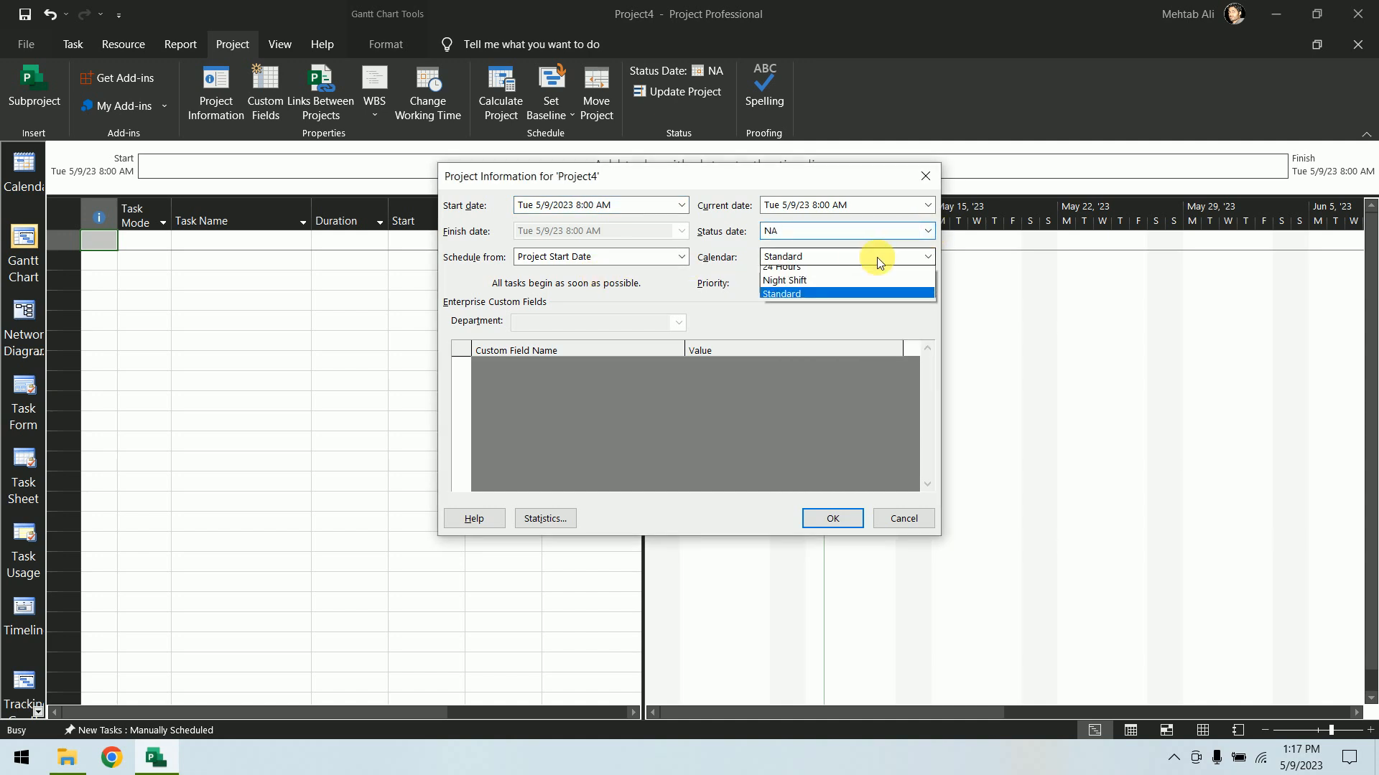
{"action": "left_click", "coordinate": [877, 257]}
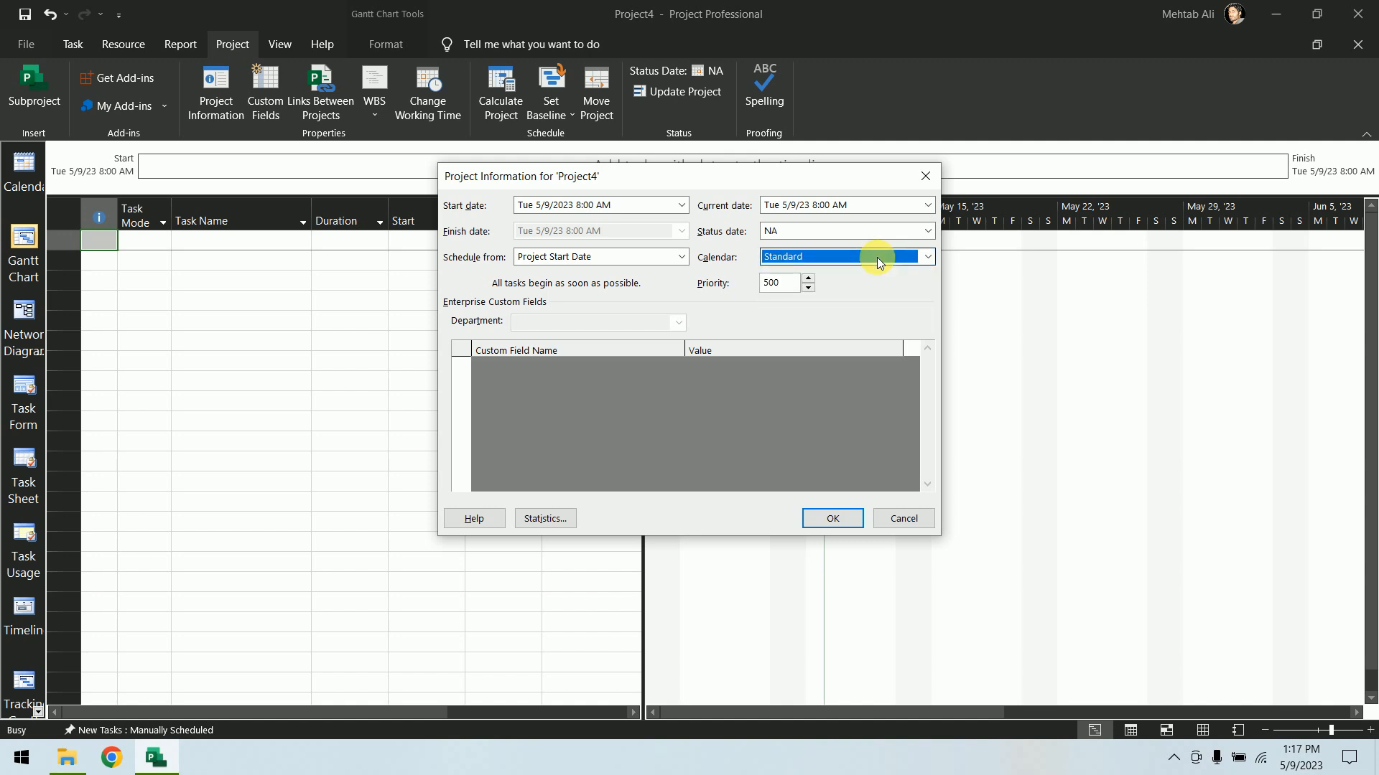
{"action": "left_click", "coordinate": [876, 257]}
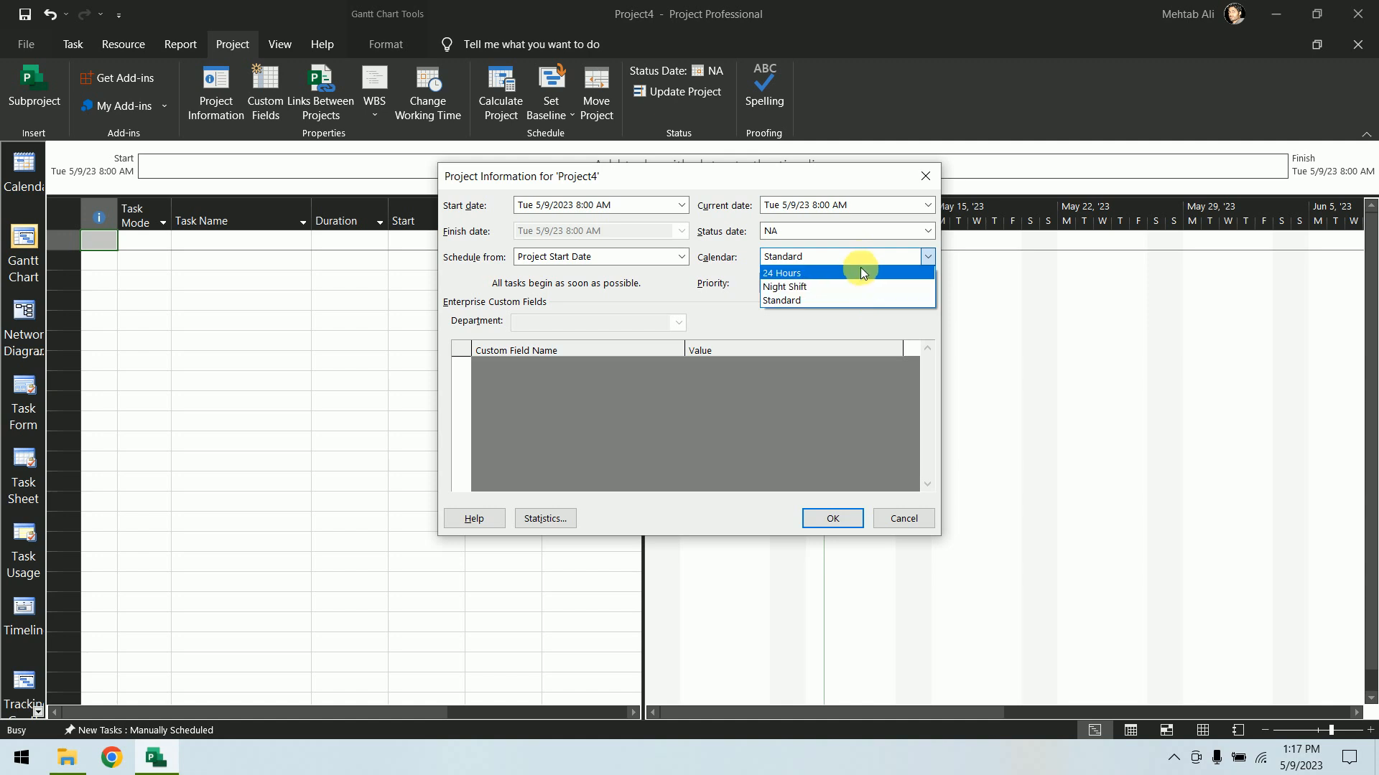
{"action": "left_click", "coordinate": [859, 257]}
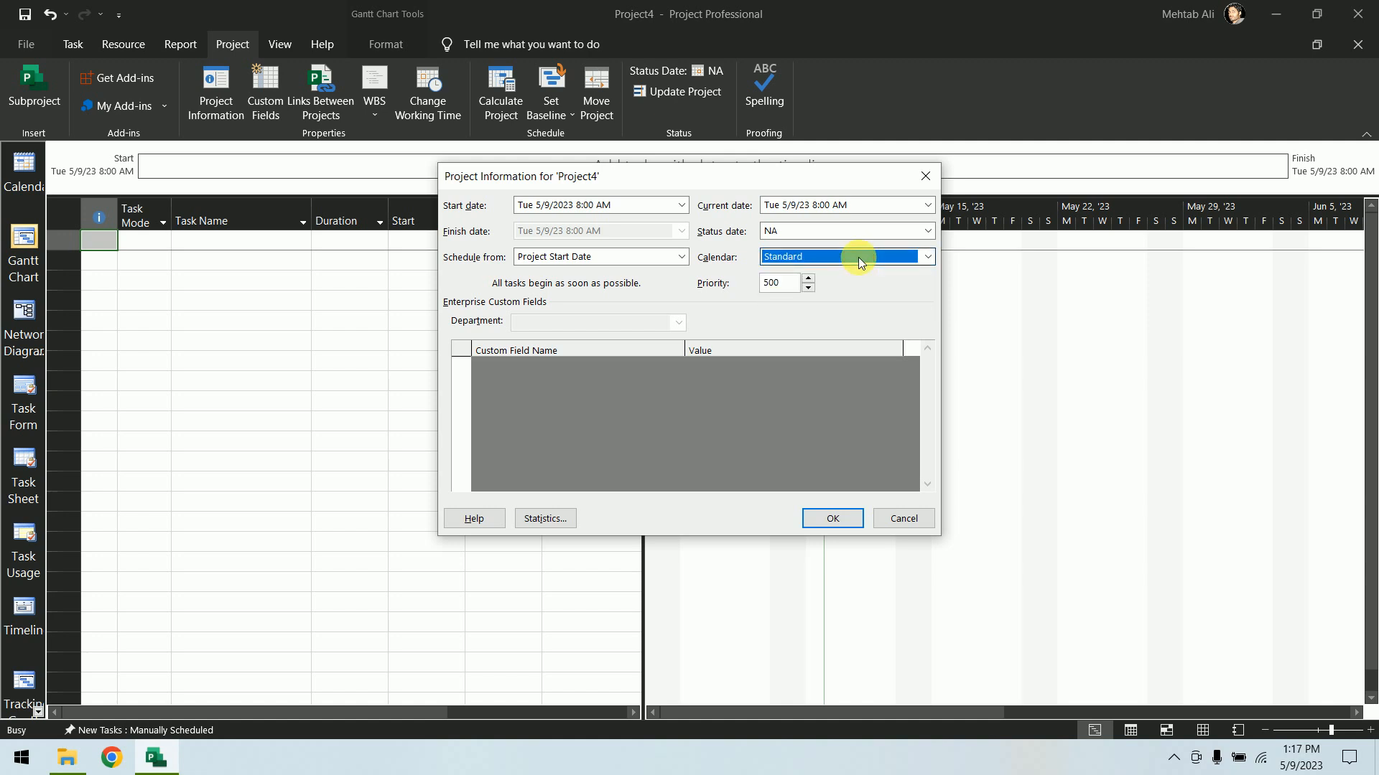
{"action": "left_click", "coordinate": [827, 518]}
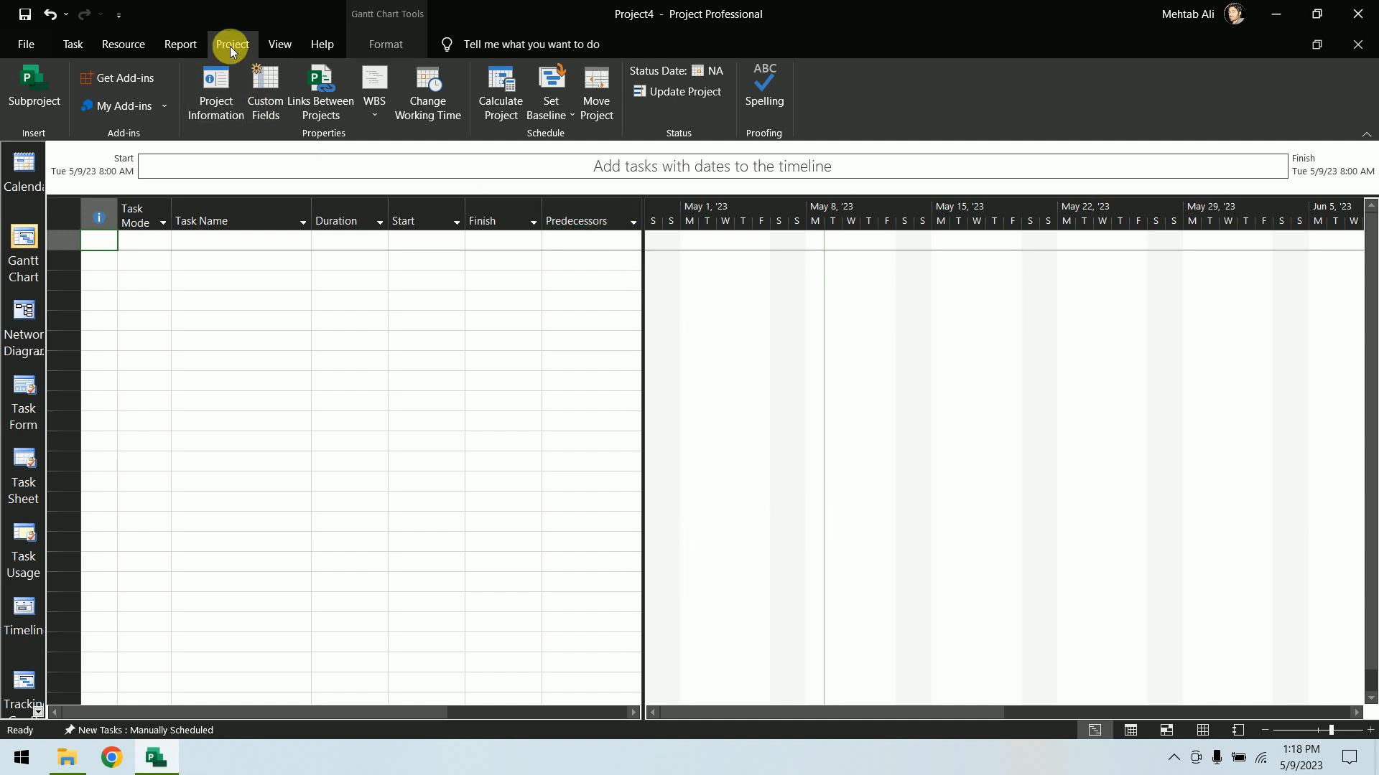
Open Change Working Time and view the Standard, Night Shift and 24 Hours calendars in turn
{"action": "left_click", "coordinate": [447, 81]}
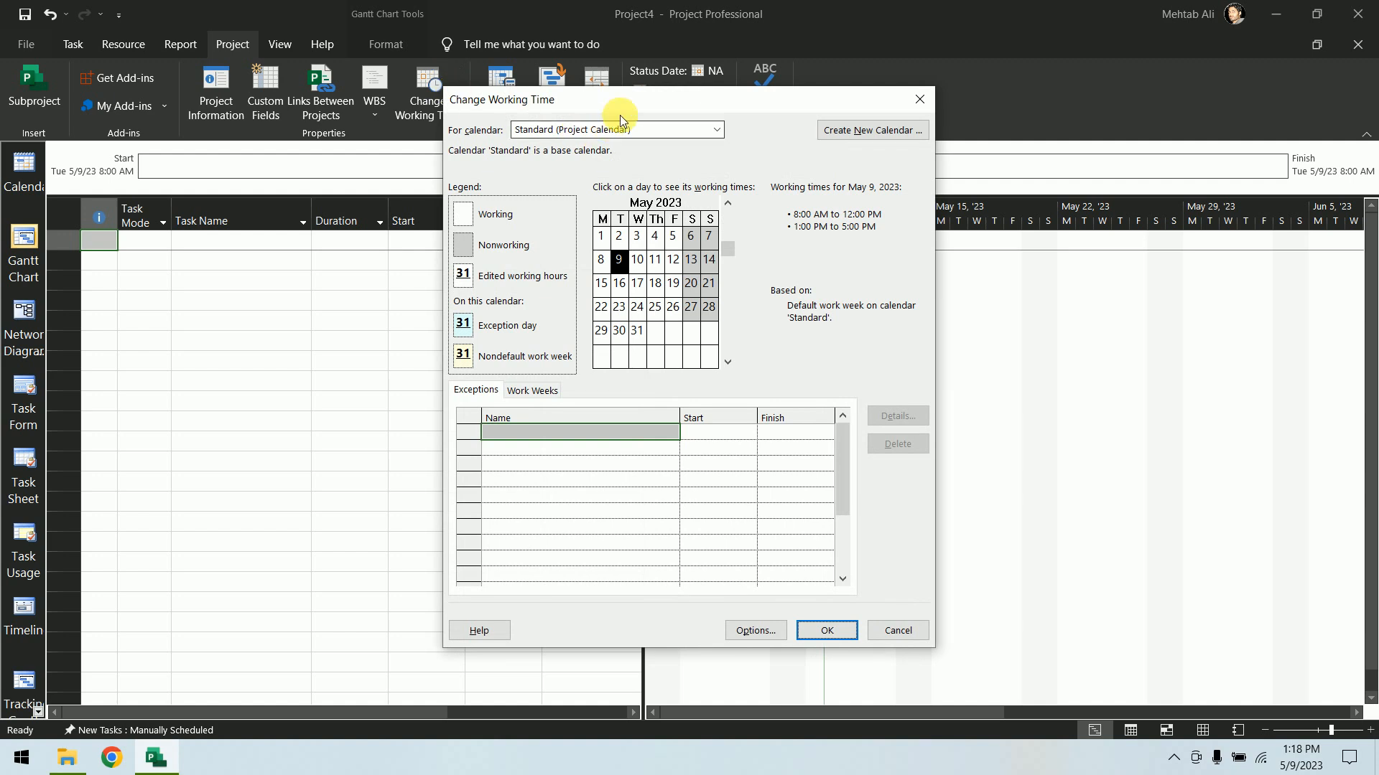
{"action": "left_click", "coordinate": [716, 131]}
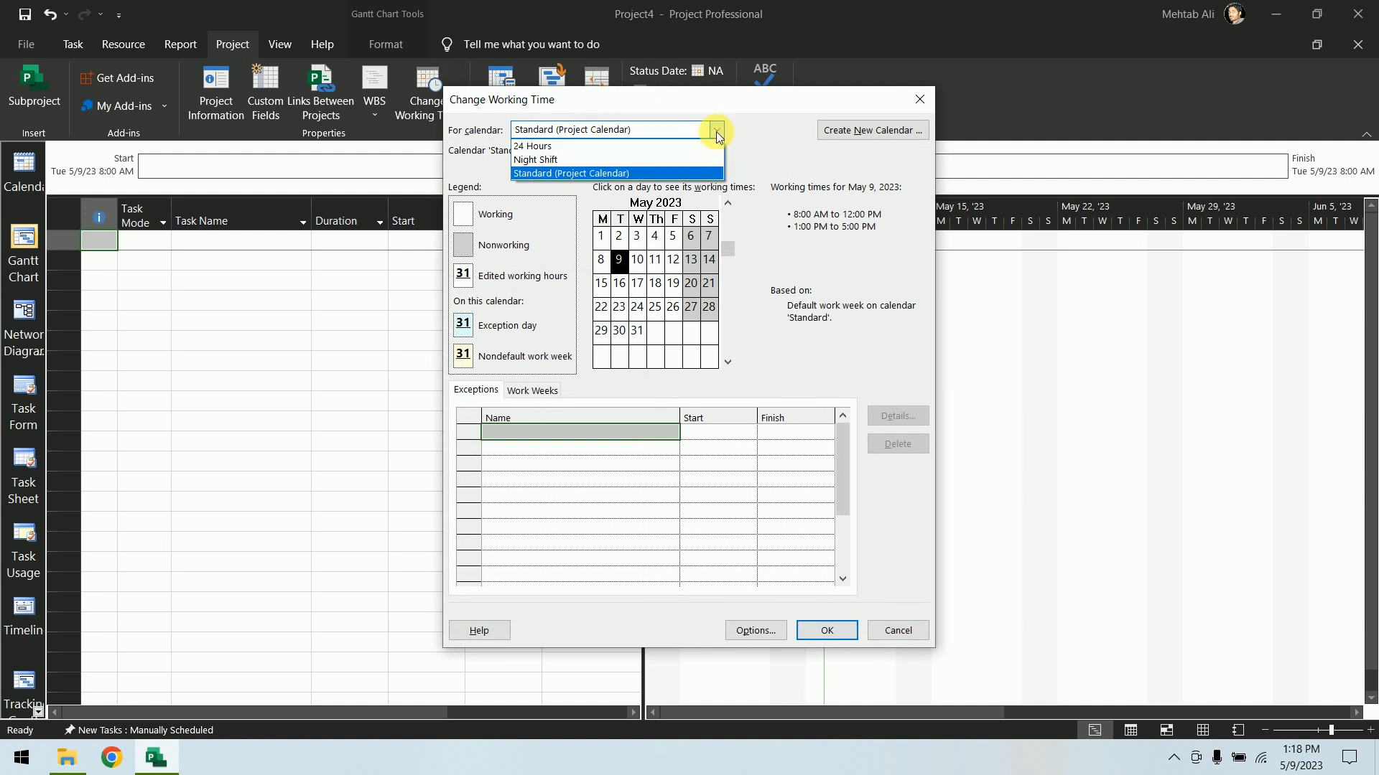
{"action": "left_click", "coordinate": [658, 172]}
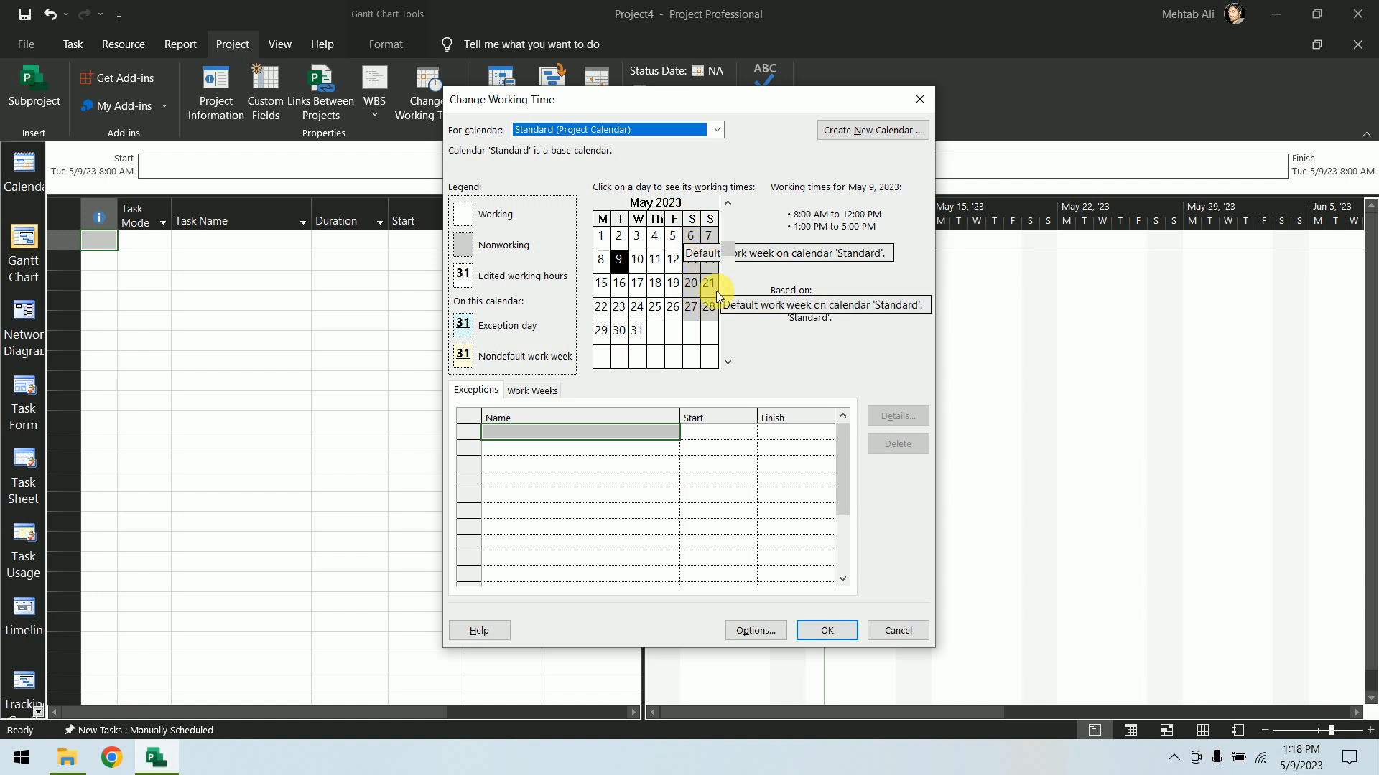
{"action": "left_click", "coordinate": [716, 129]}
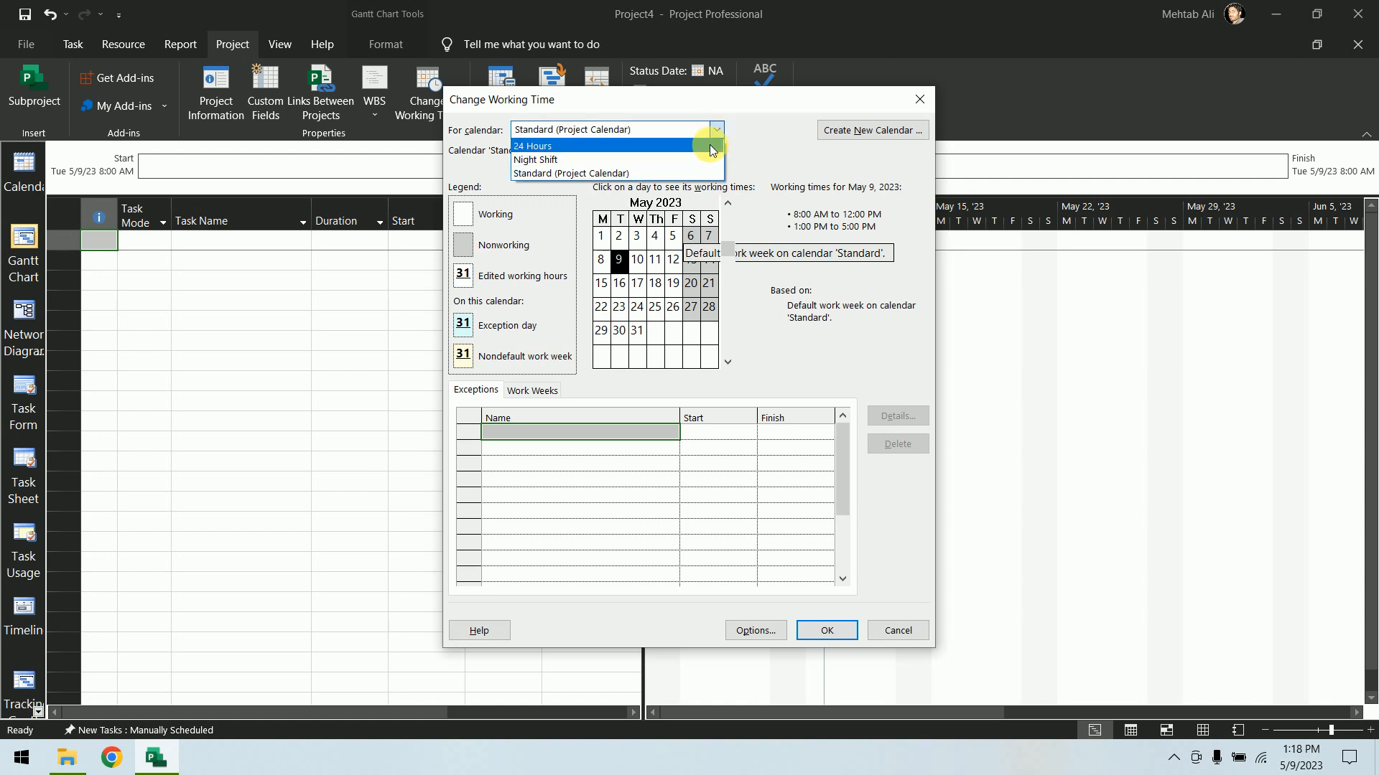
{"action": "left_click", "coordinate": [697, 162]}
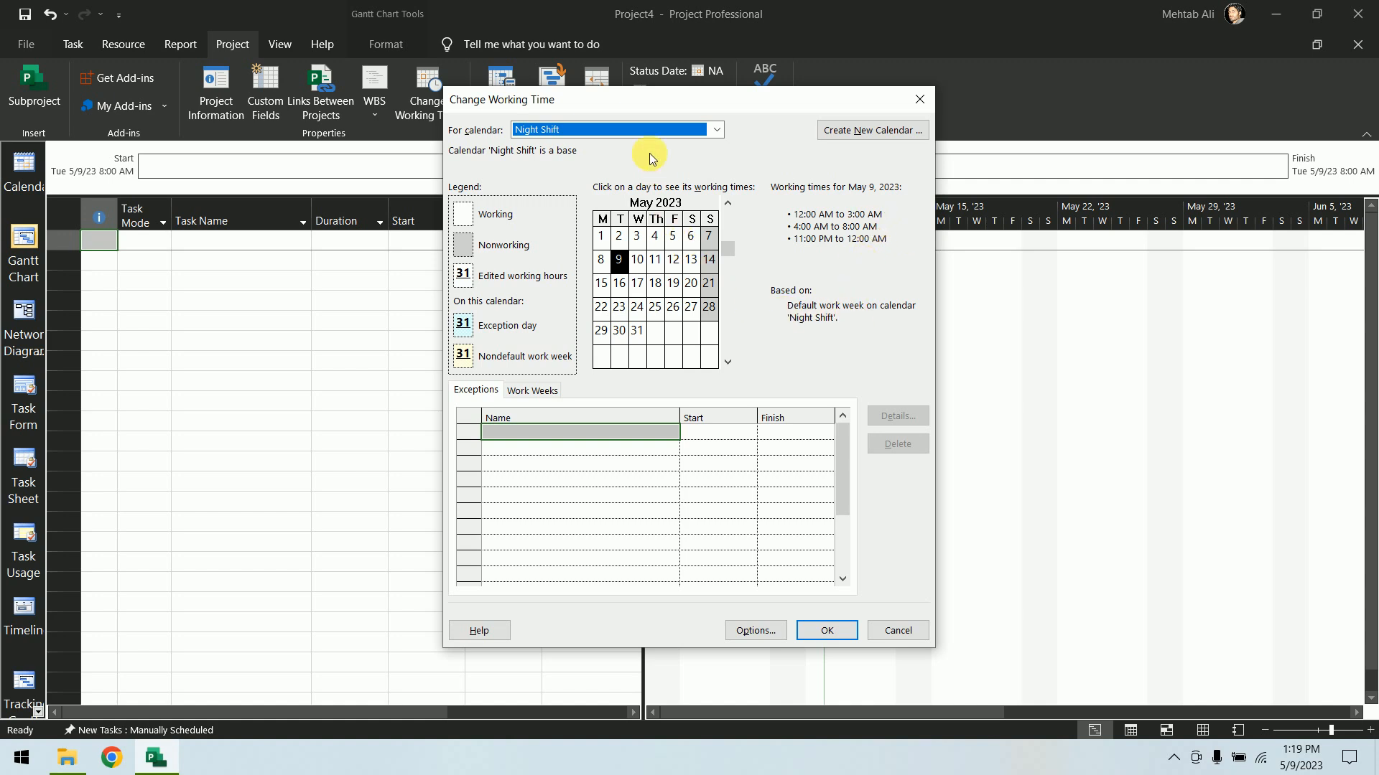
{"action": "left_click", "coordinate": [717, 132]}
{"action": "left_click", "coordinate": [701, 141]}
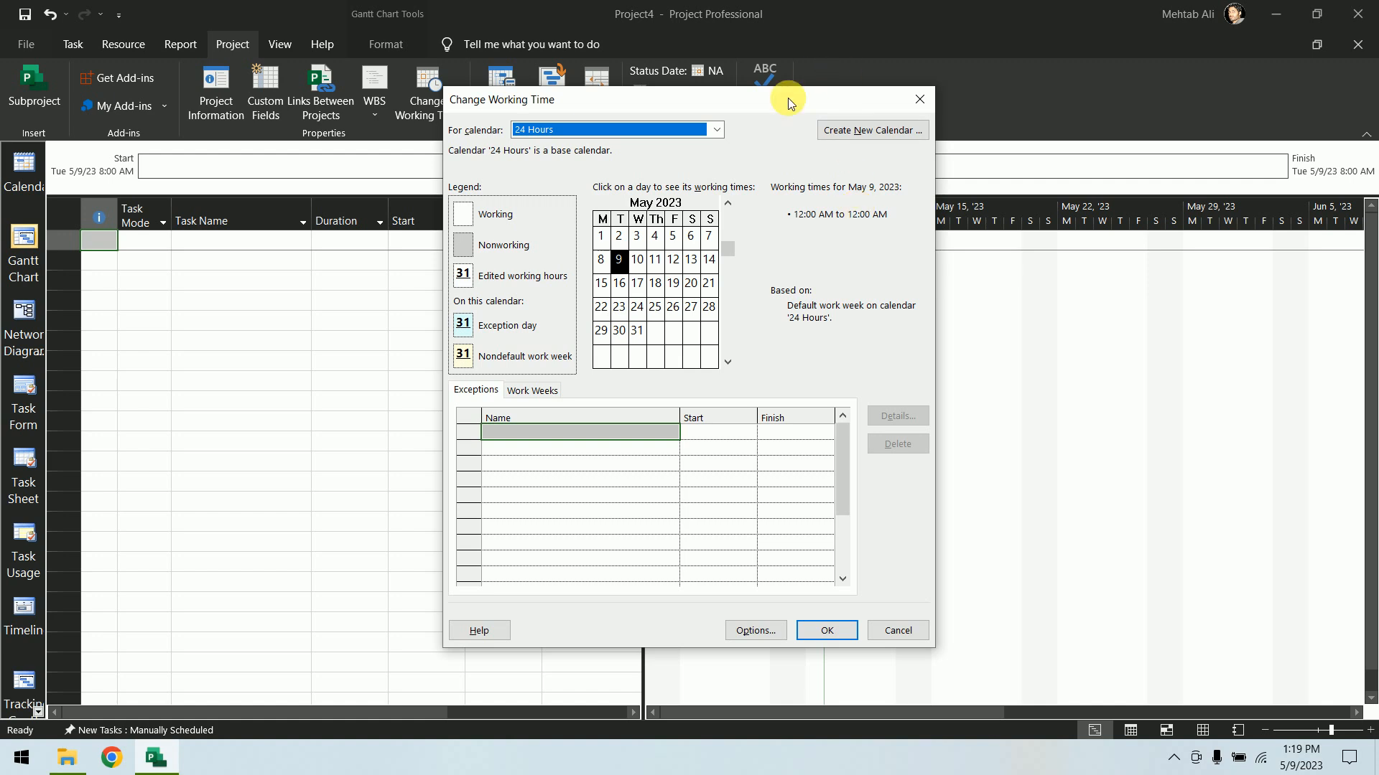
Create a new base calendar named 10X6 as a copy of the Standard calendar
{"action": "left_click", "coordinate": [831, 130]}
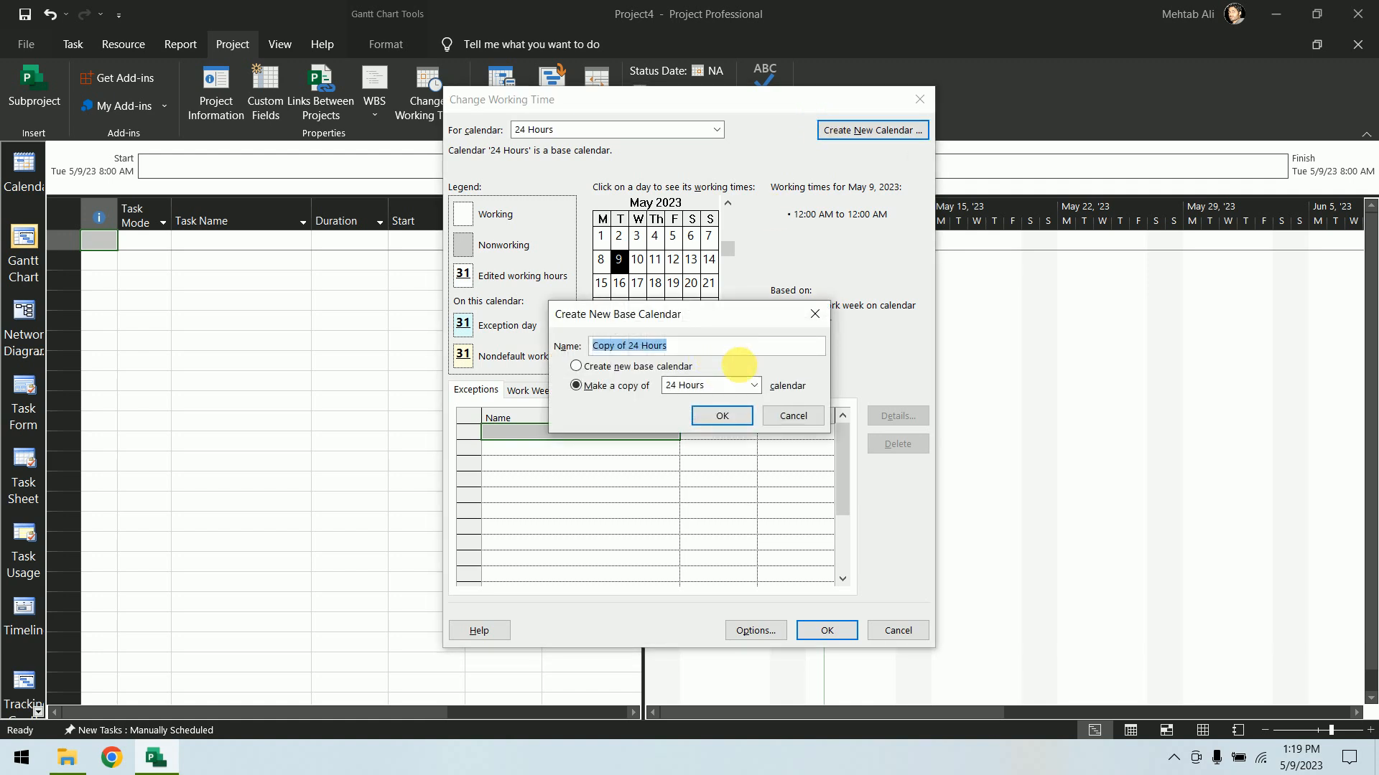
{"action": "left_click", "coordinate": [753, 385]}
{"action": "left_click", "coordinate": [735, 430]}
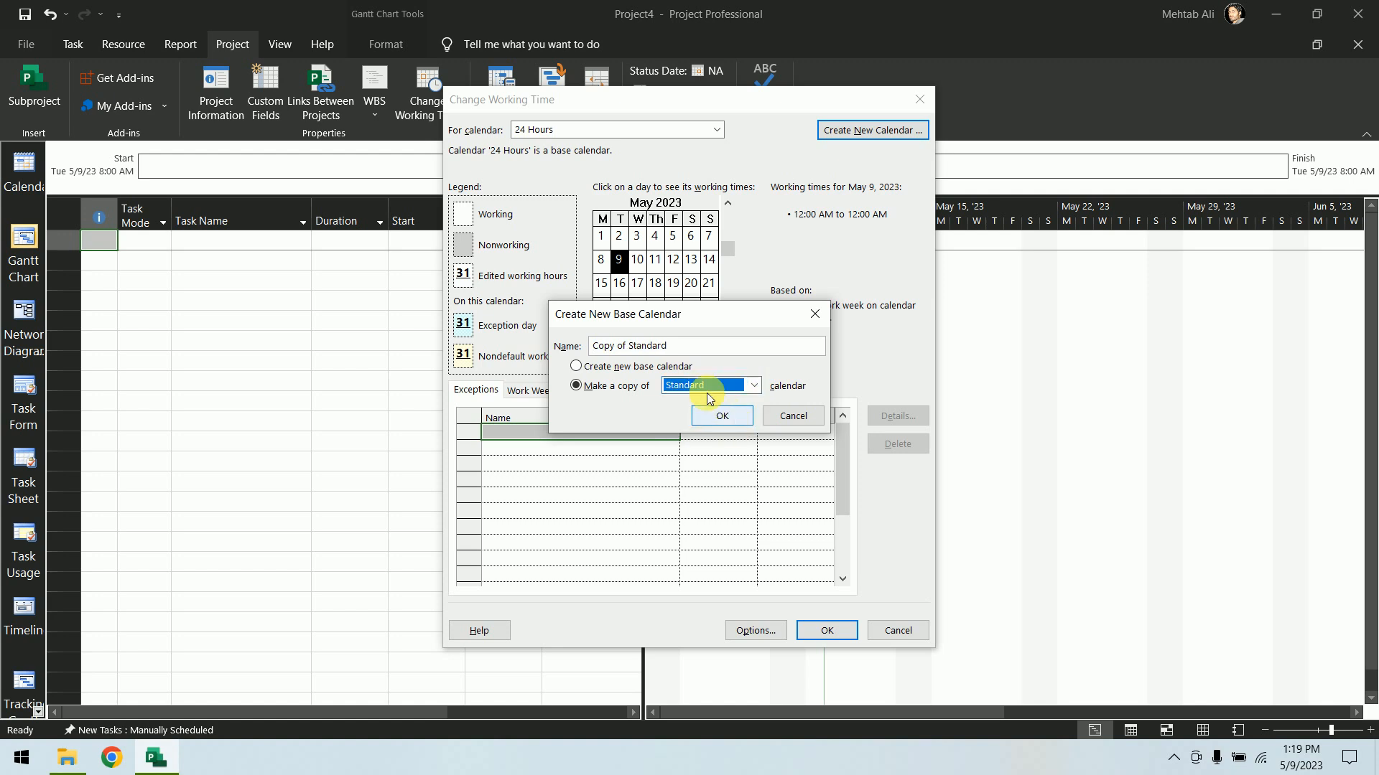
{"action": "left_click_drag", "start_coordinate": [689, 346], "coordinate": [568, 348]}
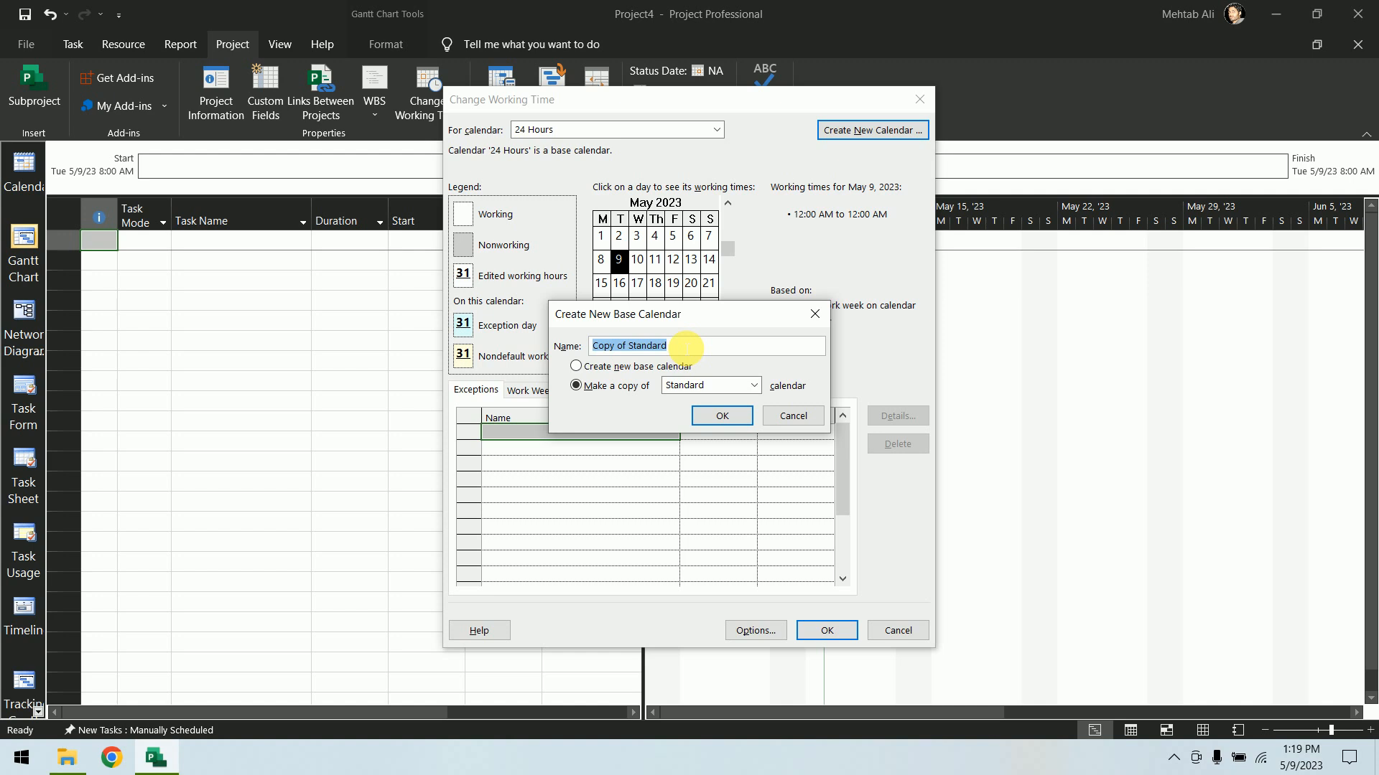
{"action": "type", "text": "Try"}
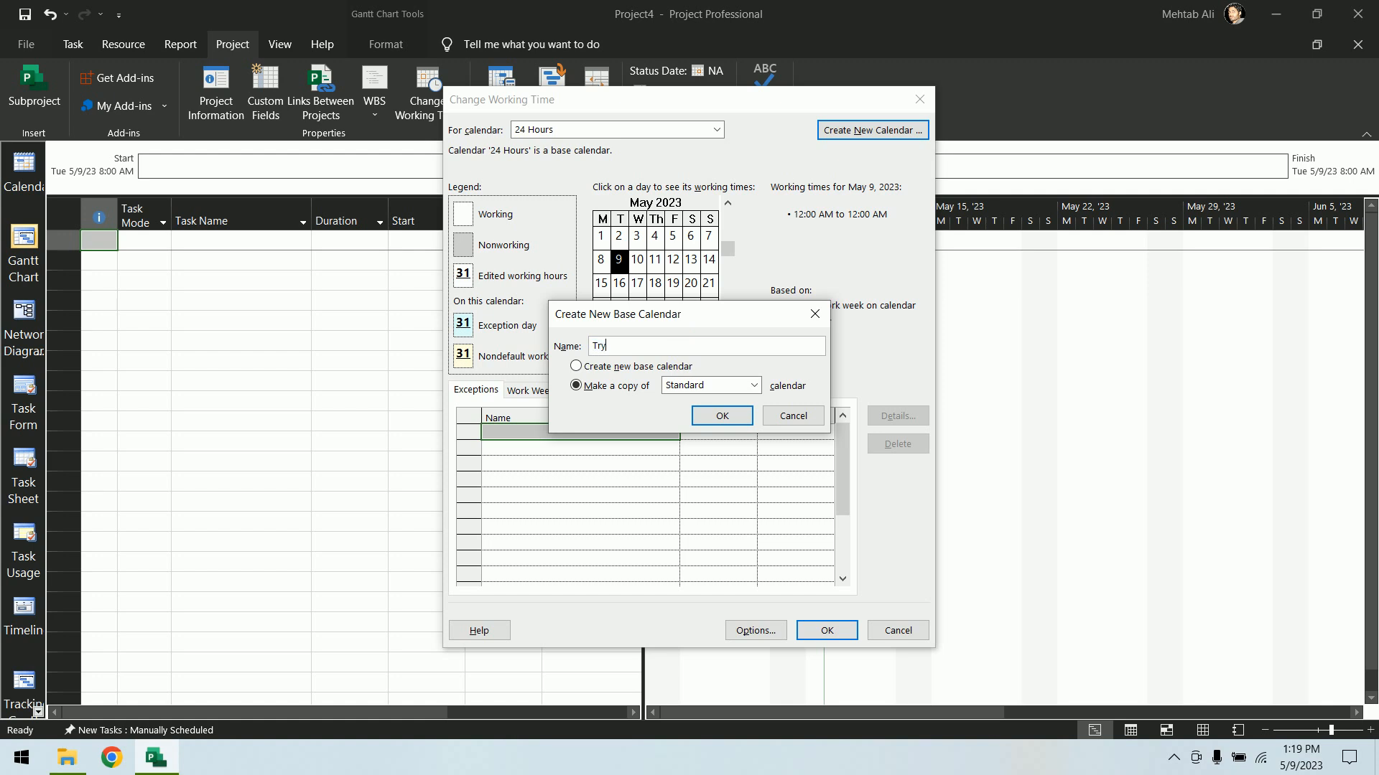
{"action": "left_click_drag", "start_coordinate": [637, 347], "coordinate": [526, 350]}
{"action": "type", "text": "10hrs"}
{"action": "key", "text": "BackSpace"}
{"action": "key", "text": "BackSpace"}
{"action": "key", "text": "BackSpace"}
{"action": "type", "text": "X6"}
{"action": "left_click", "coordinate": [718, 418]}
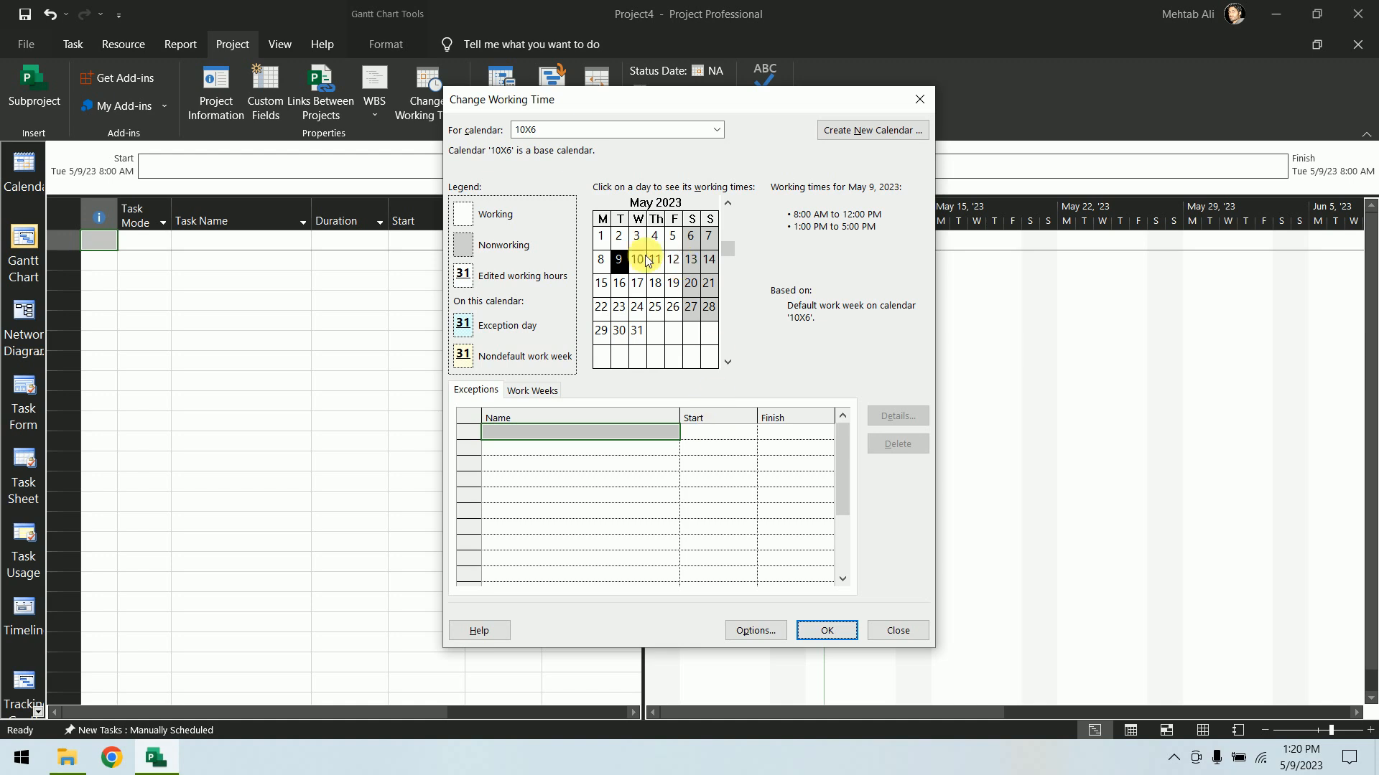
Check the project's schedule options for working hours from the calendar dialog
{"action": "left_click", "coordinate": [605, 238]}
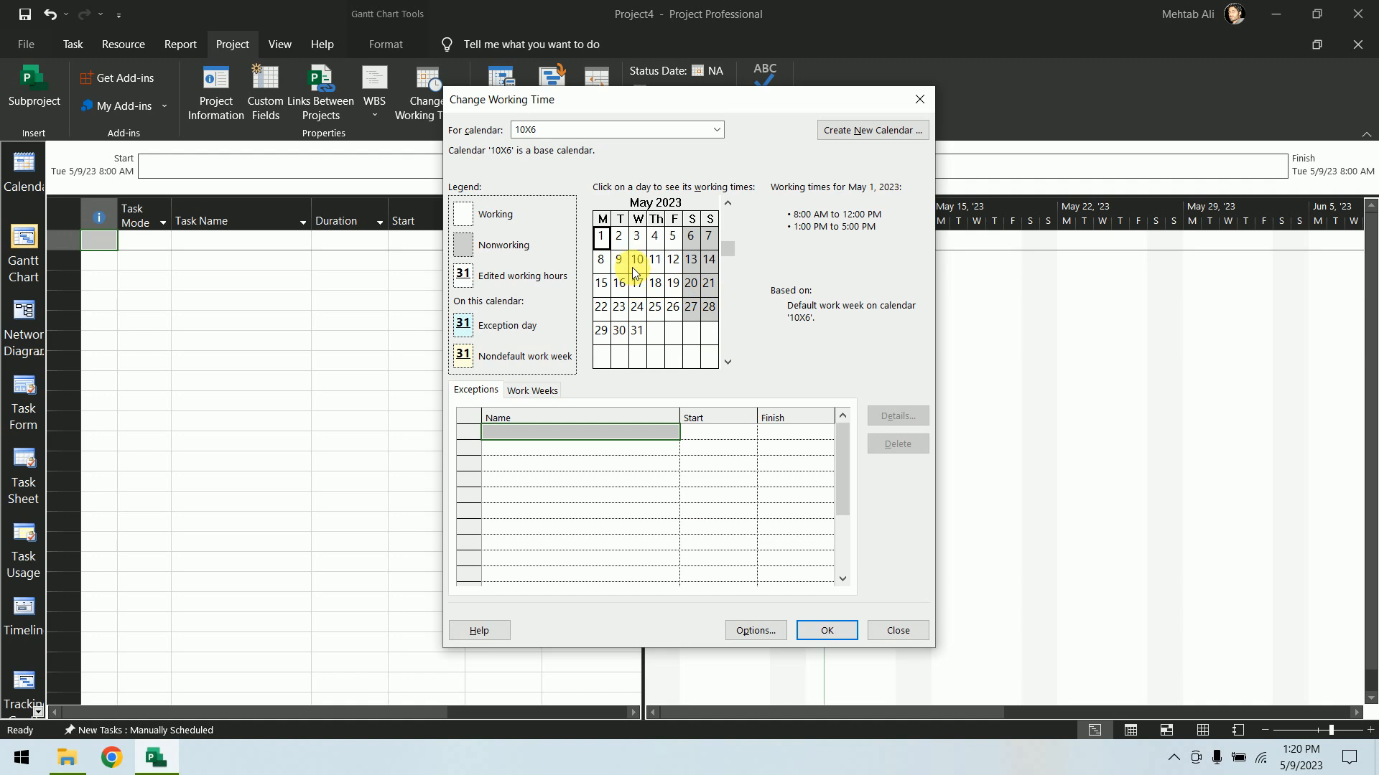
{"action": "left_click", "coordinate": [765, 630]}
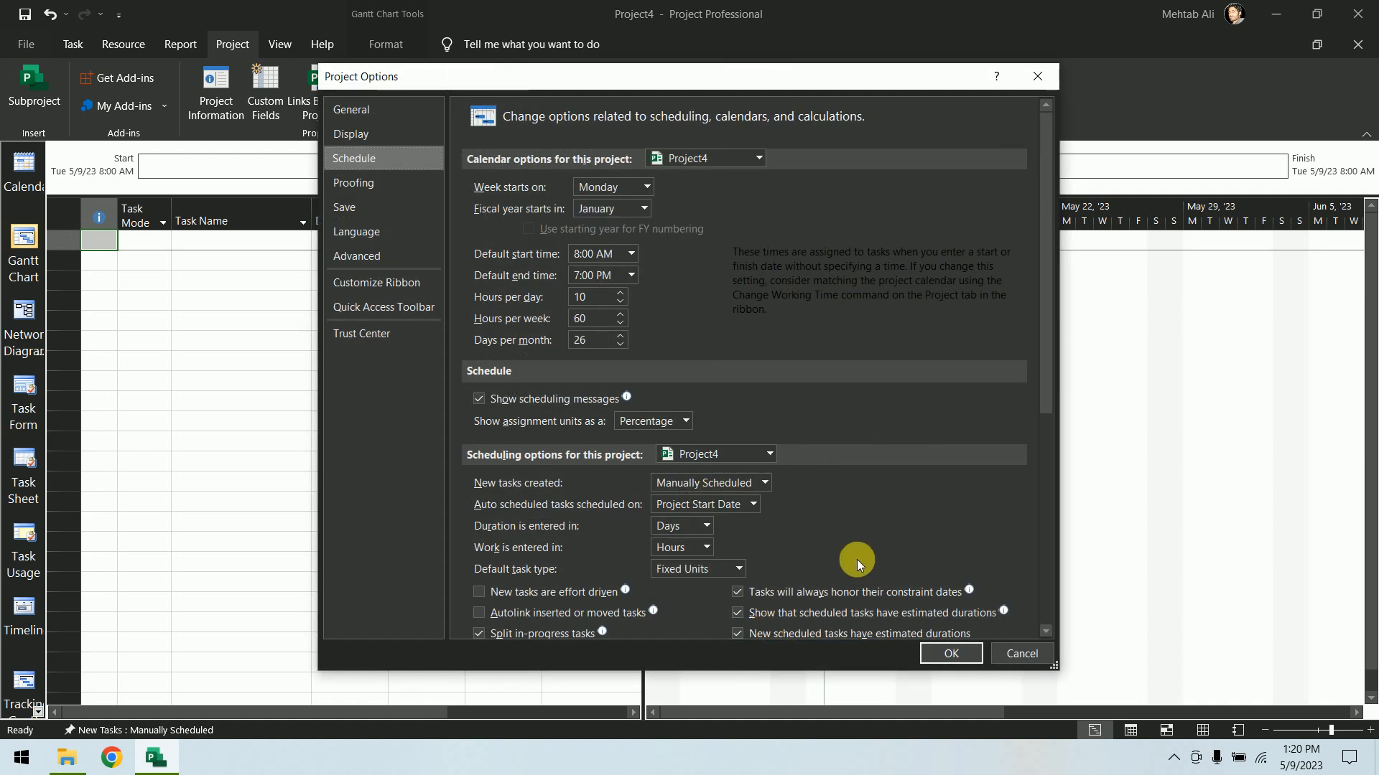
{"action": "left_click", "coordinate": [1022, 653]}
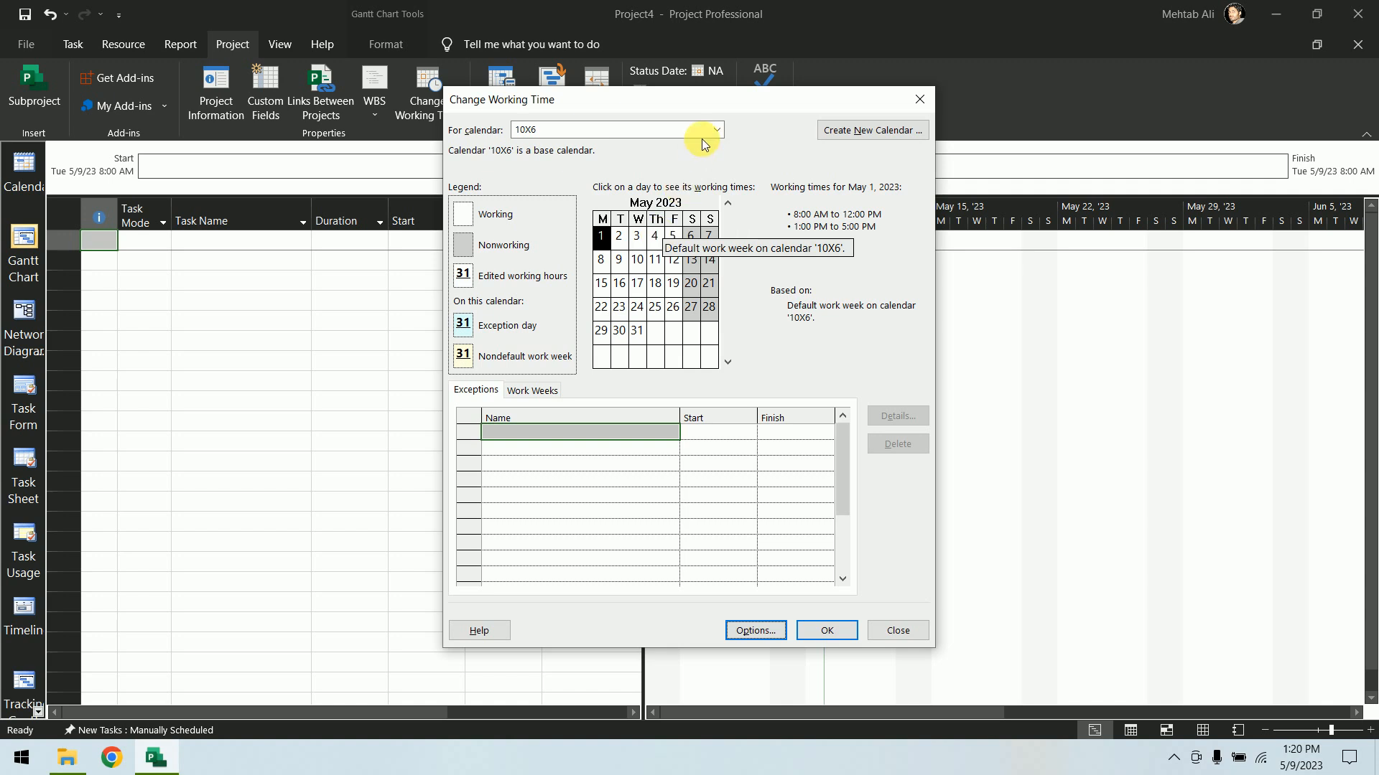
Open the details of the 10X6 calendar's default work week and set Sunday to nonworking time
{"action": "left_click", "coordinate": [527, 393]}
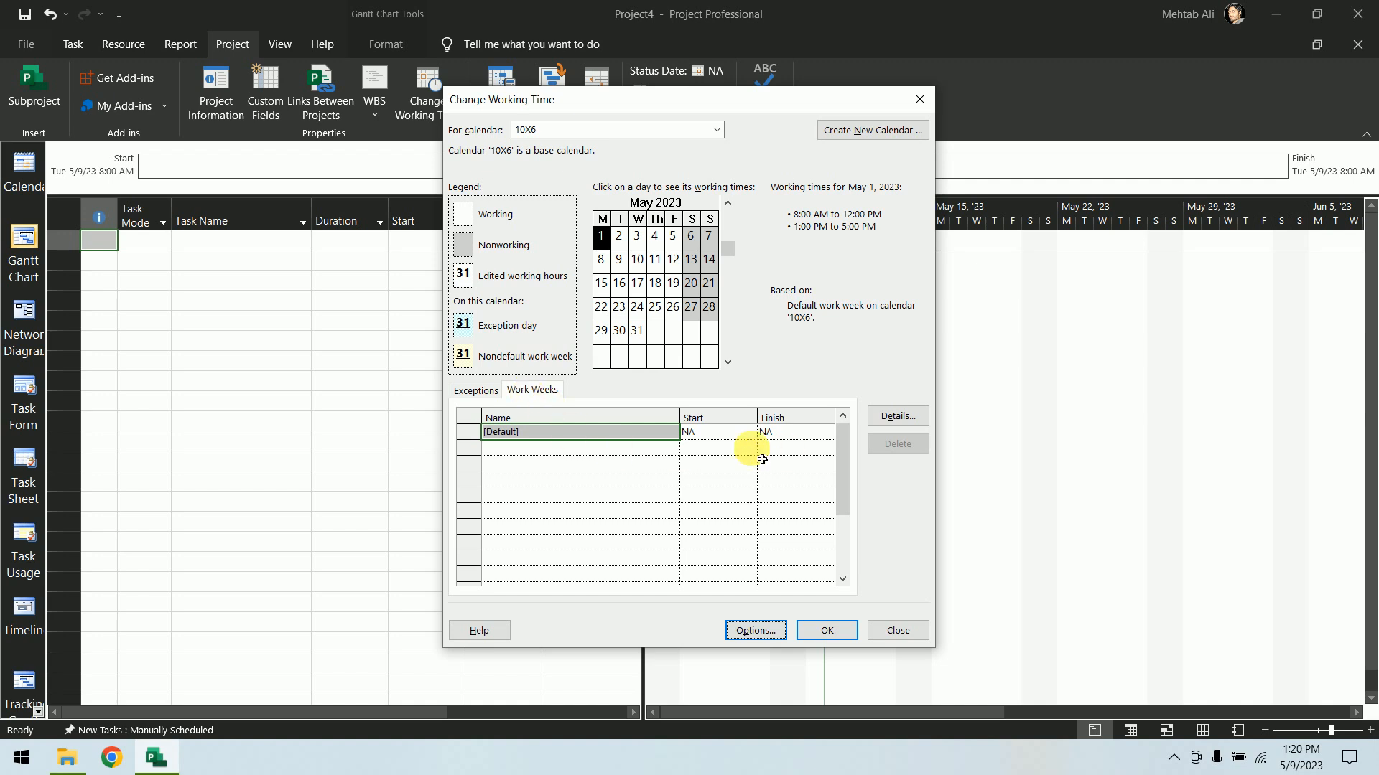
{"action": "left_click", "coordinate": [894, 418]}
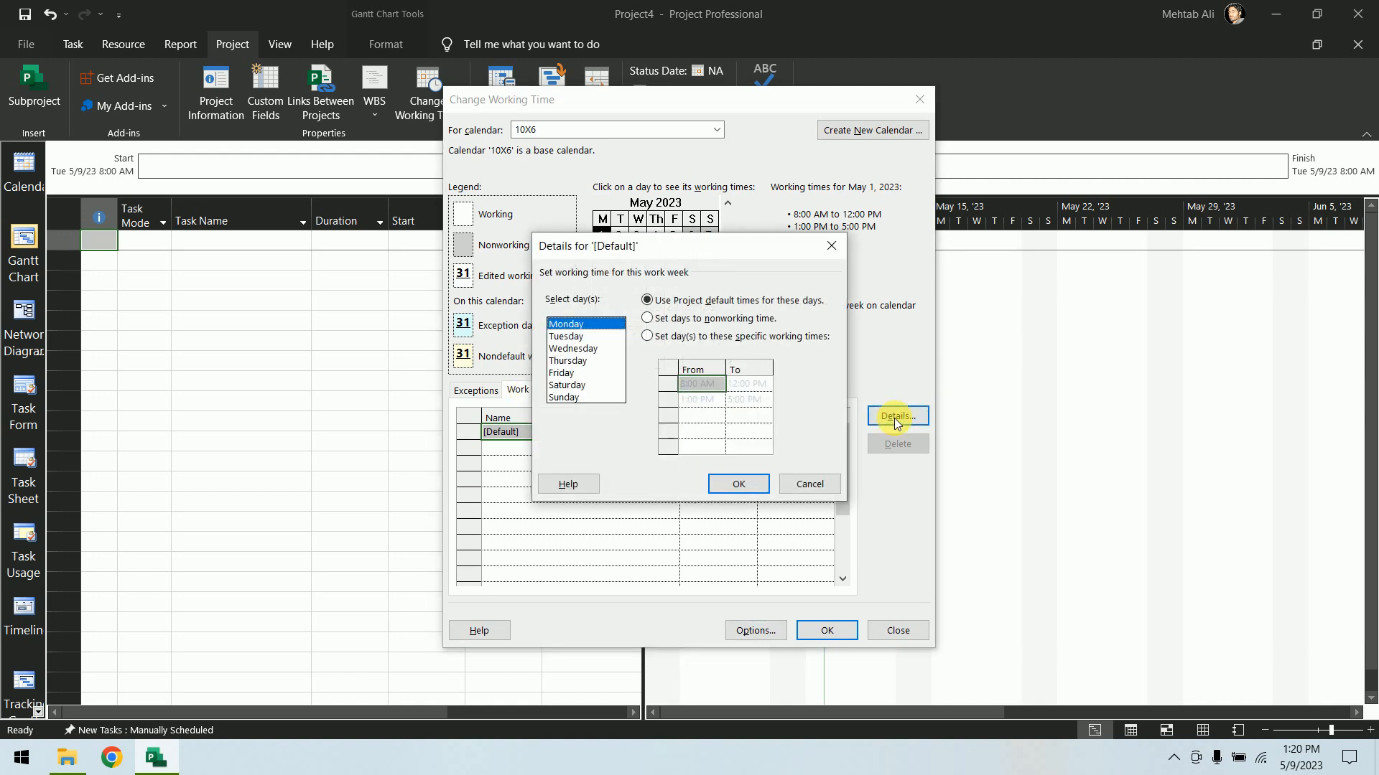
{"action": "left_click_drag", "start_coordinate": [829, 325], "coordinate": [1119, 157]}
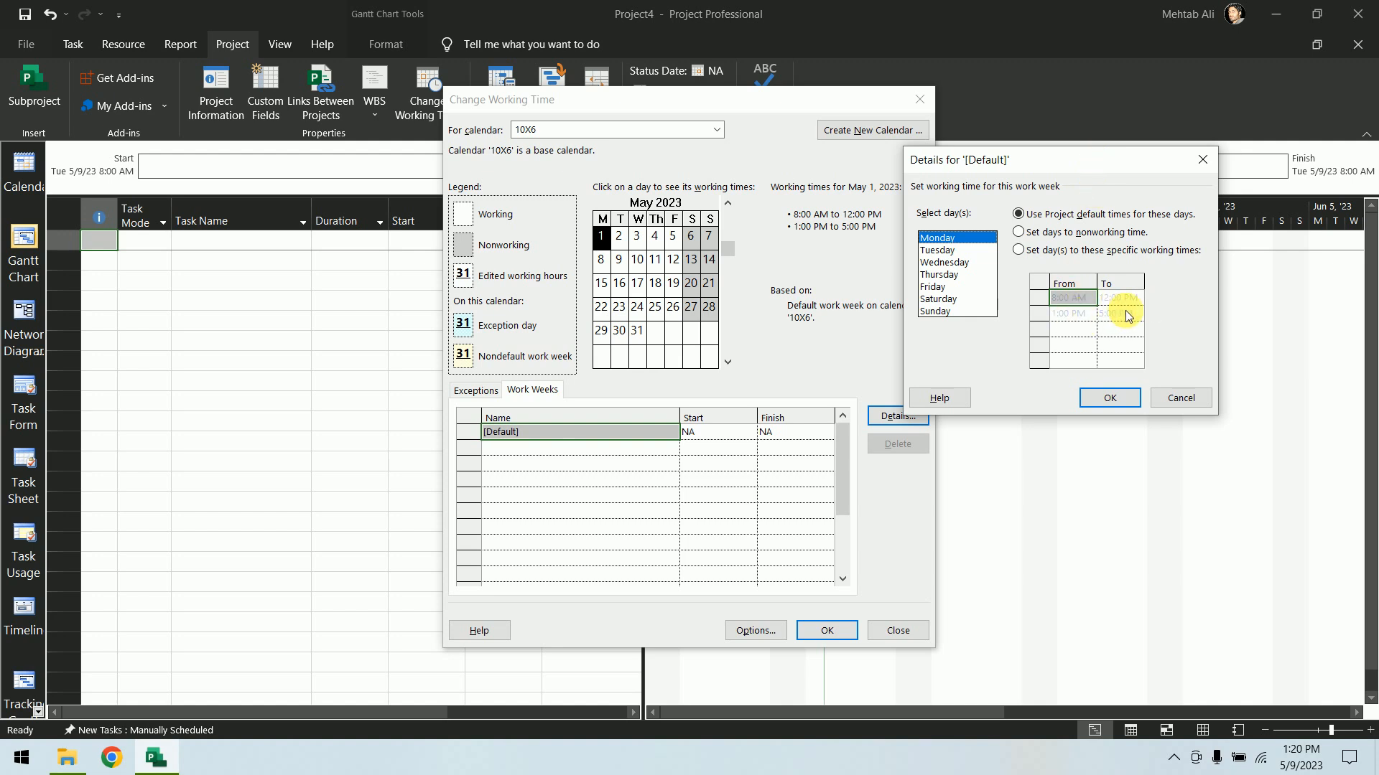
{"action": "left_click", "coordinate": [954, 313]}
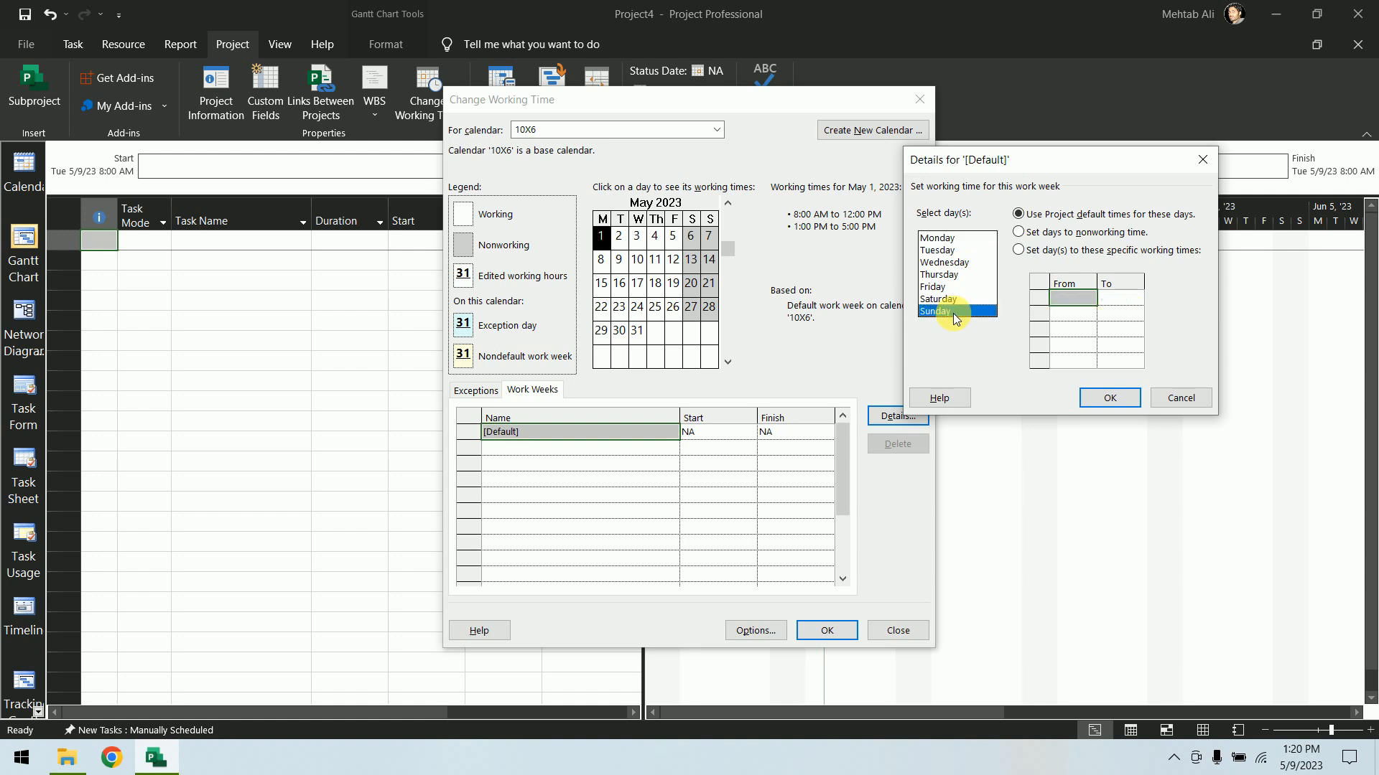
{"action": "left_click", "coordinate": [1084, 235]}
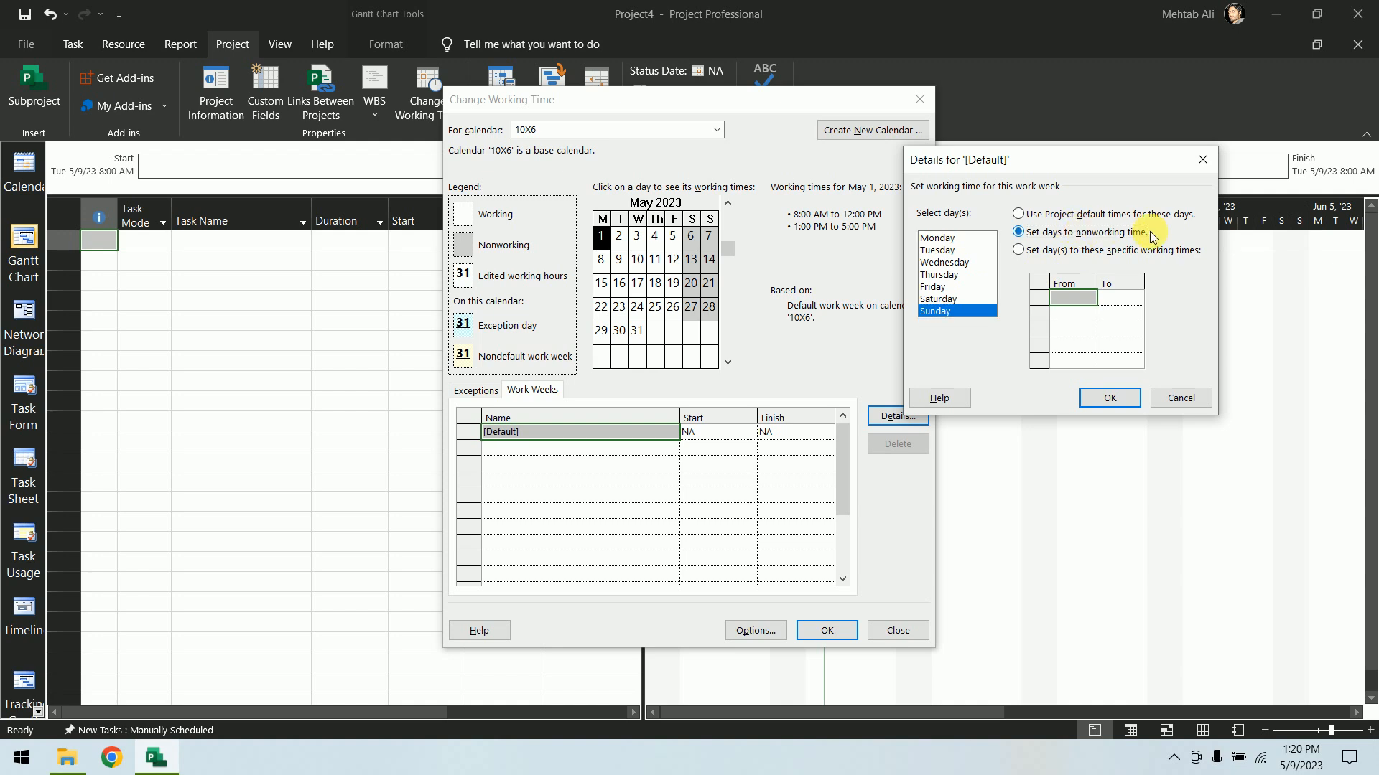
Give Monday through Saturday specific working times with the first period ending at 1:00 PM
{"action": "left_click", "coordinate": [951, 313]}
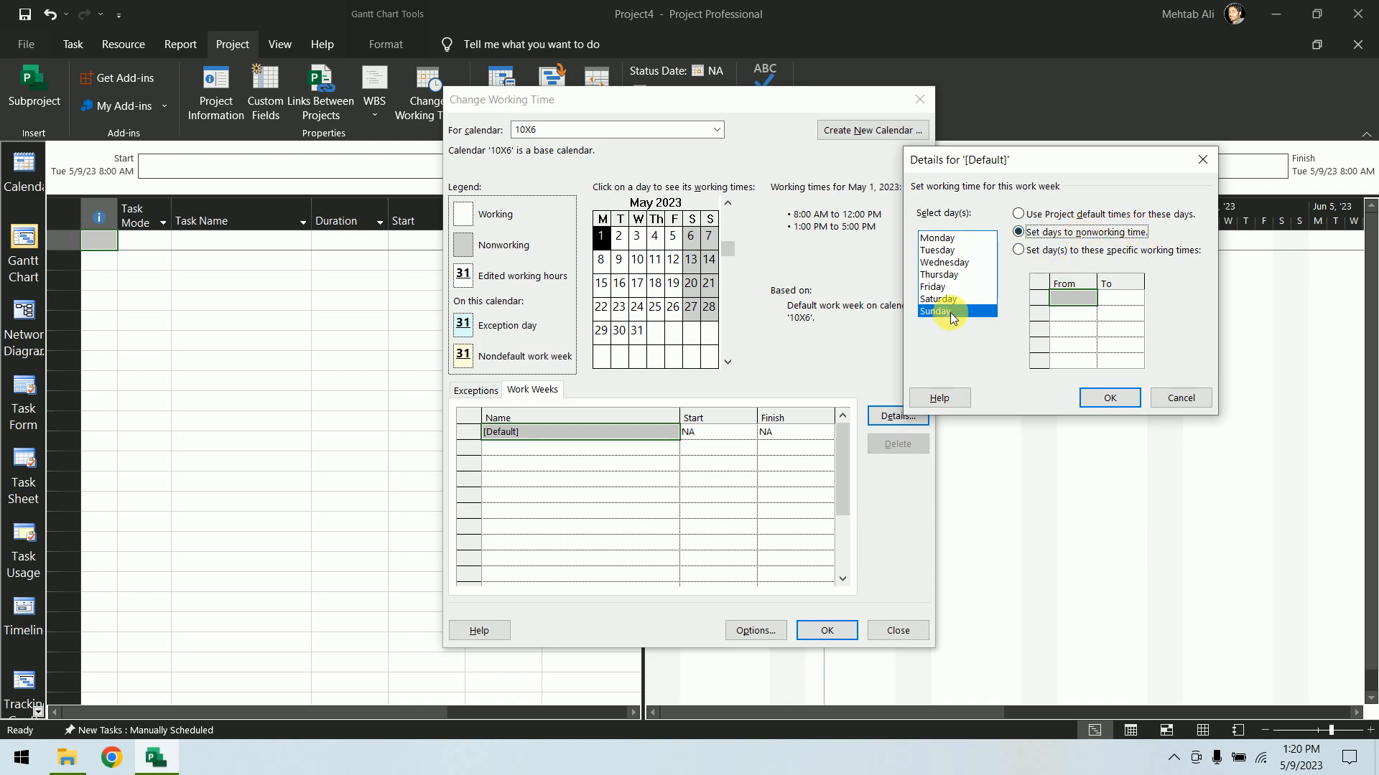
{"action": "left_click", "coordinate": [951, 241]}
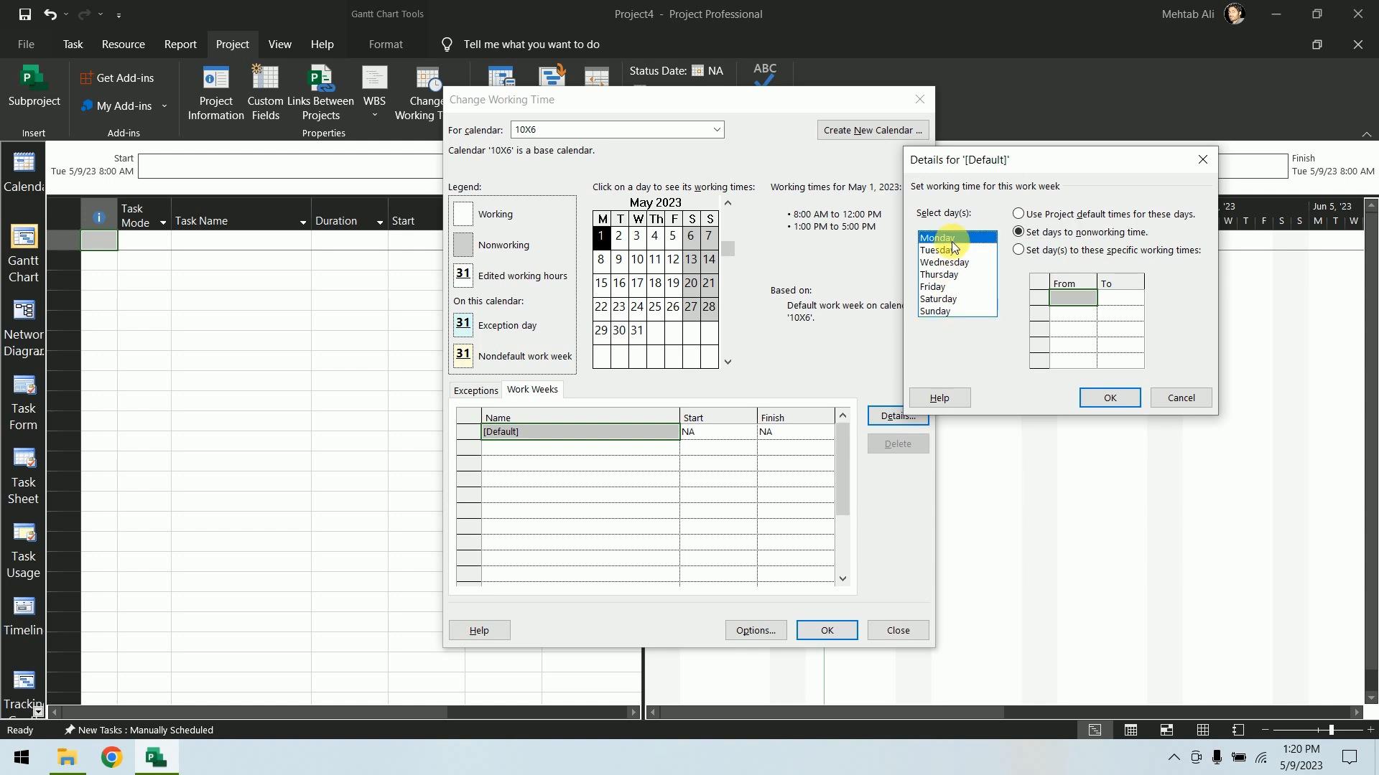
{"action": "left_click", "coordinate": [950, 298], "text": "shift"}
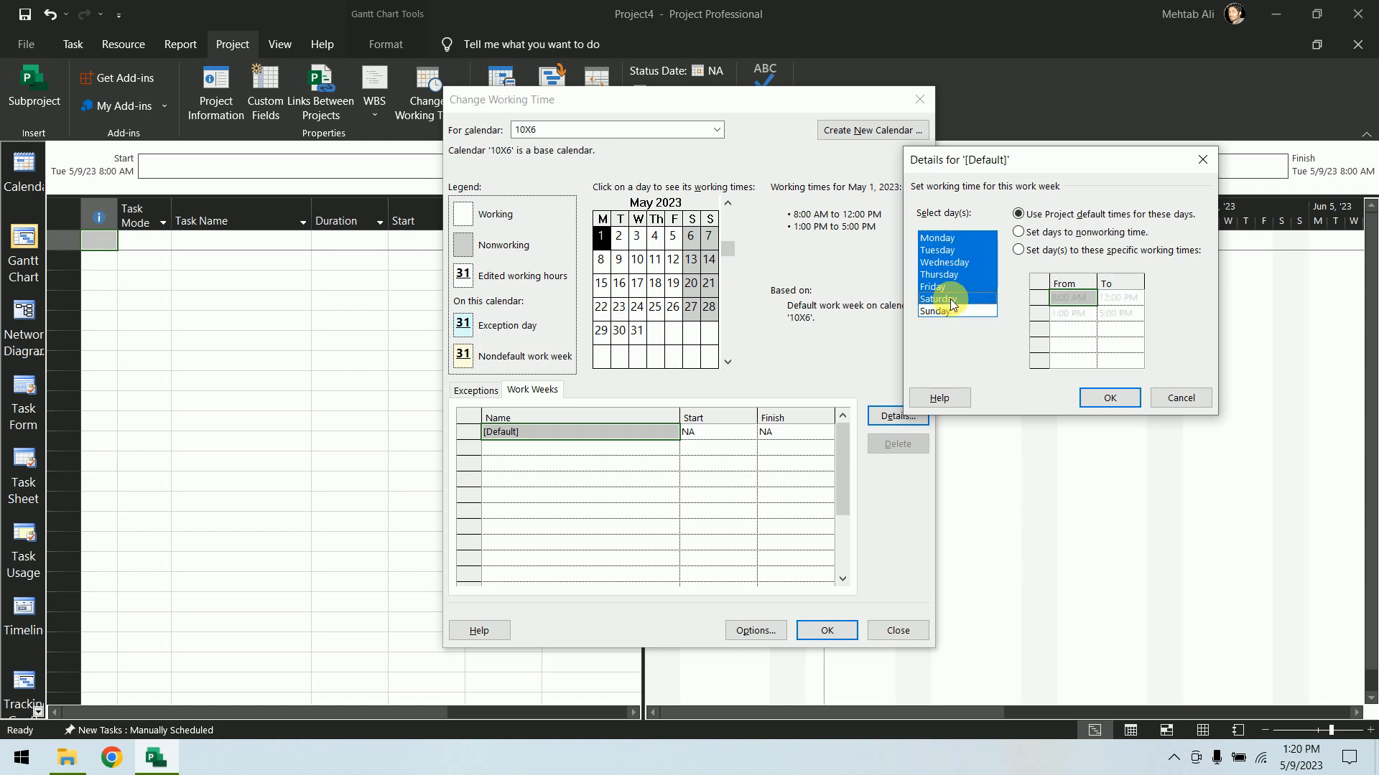
{"action": "left_click", "coordinate": [1018, 250]}
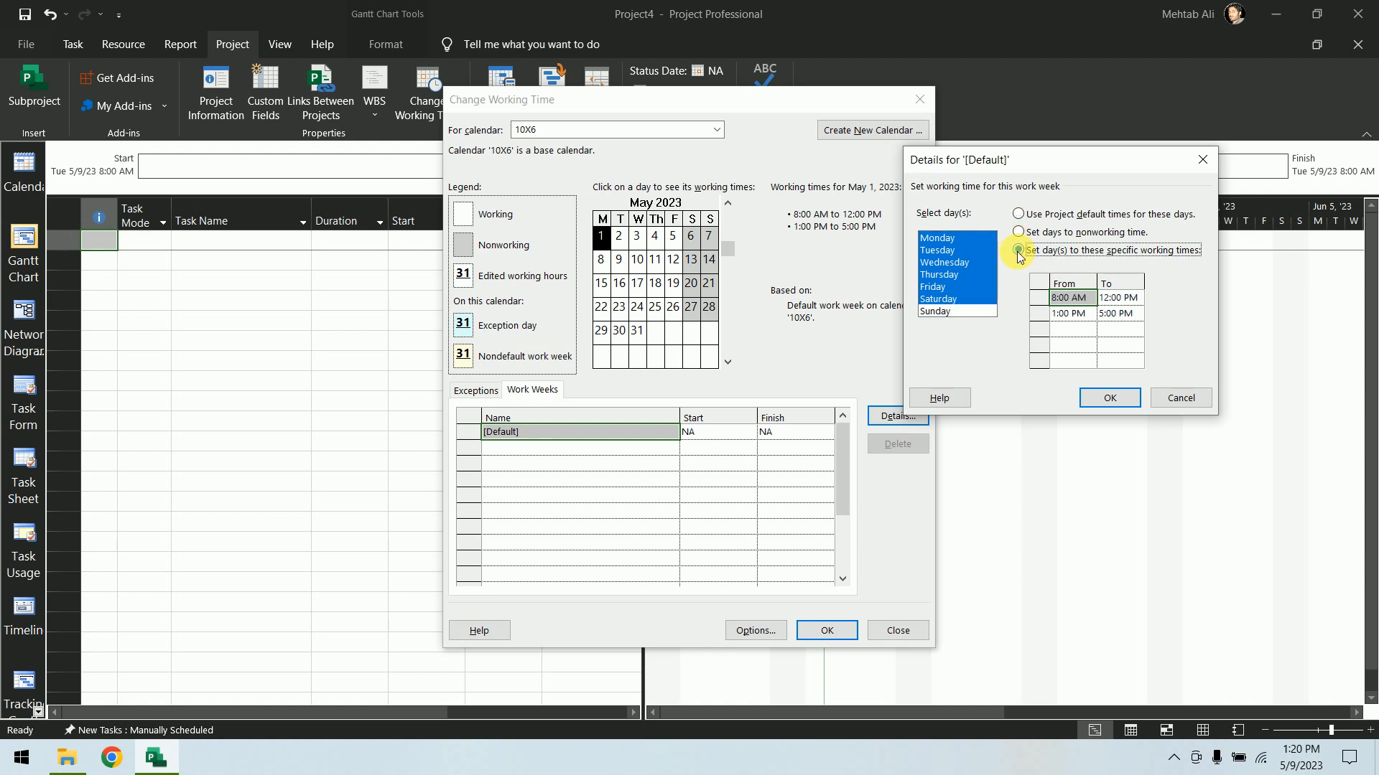
{"action": "left_click", "coordinate": [1116, 297]}
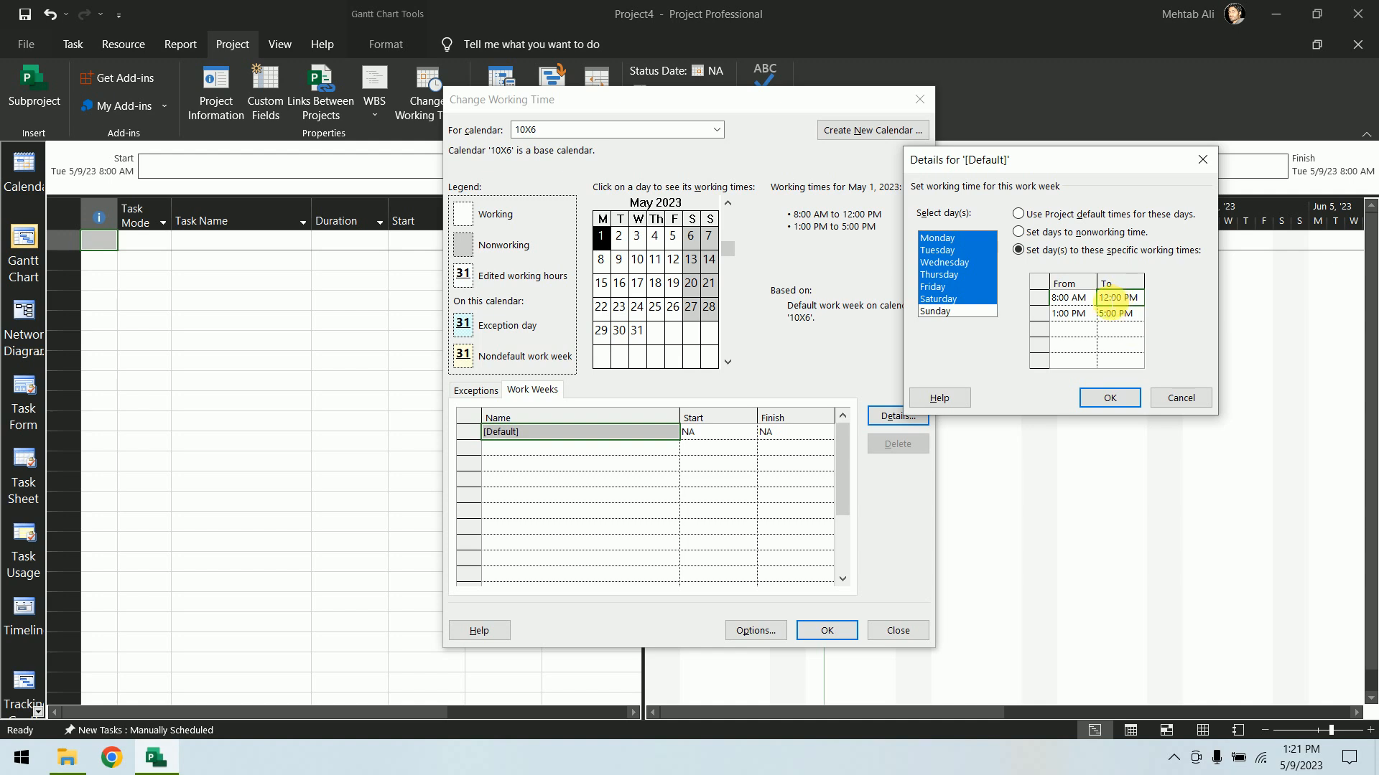
{"action": "left_click", "coordinate": [1113, 299]}
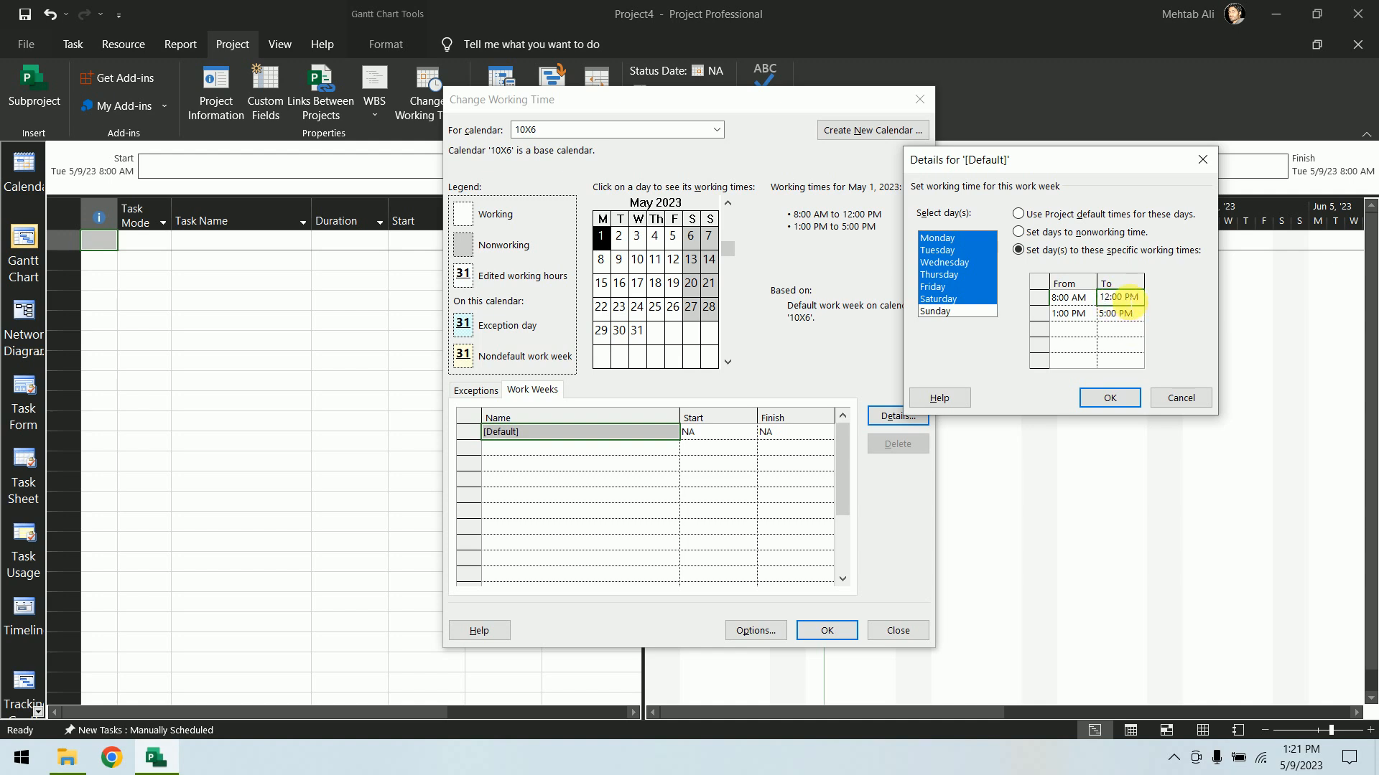
{"action": "key", "text": "Delete"}
{"action": "type", "text": "3"}
Set the second working period for Monday to Saturday to 2:00 PM to 7:00 PM and confirm the work week details
{"action": "left_click", "coordinate": [1071, 316]}
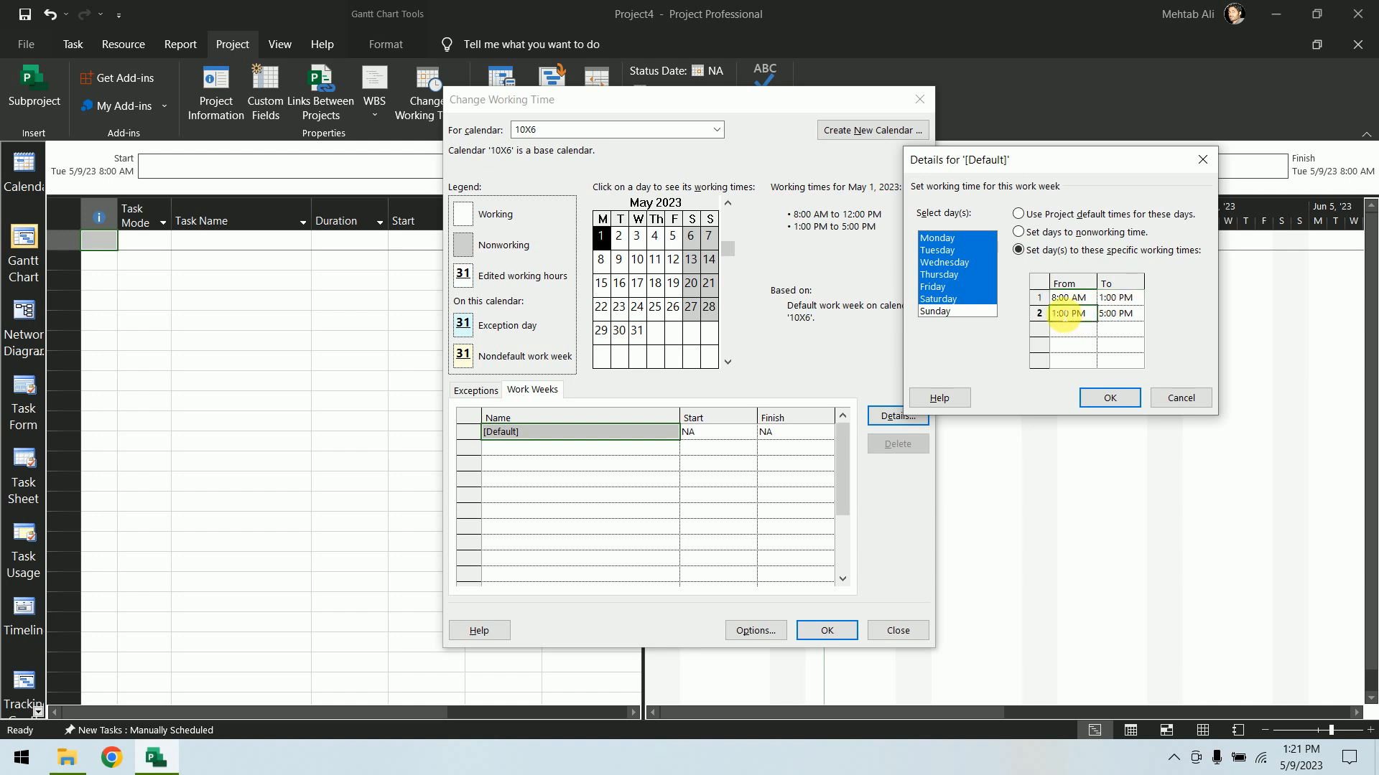
{"action": "left_click", "coordinate": [1061, 315]}
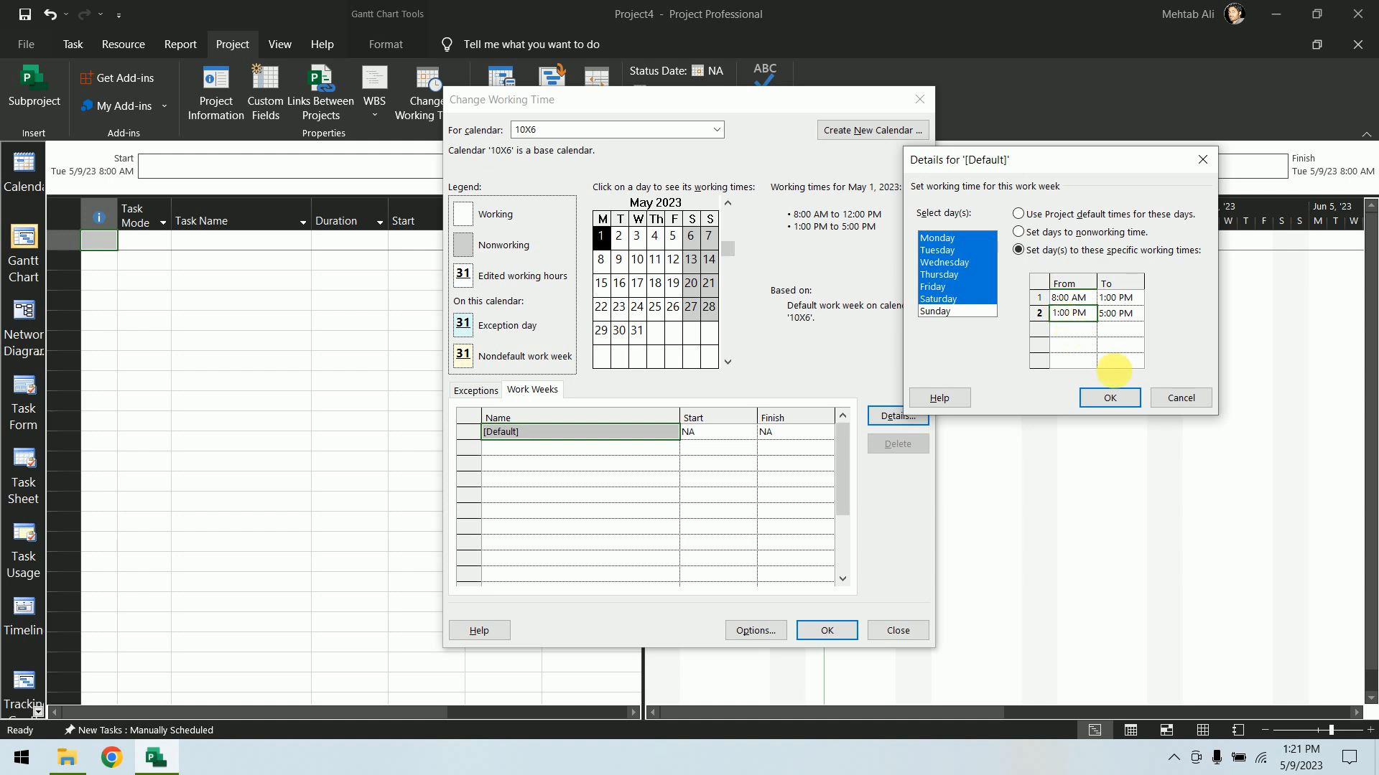
{"action": "key", "text": "BackSpace"}
{"action": "type", "text": "2"}
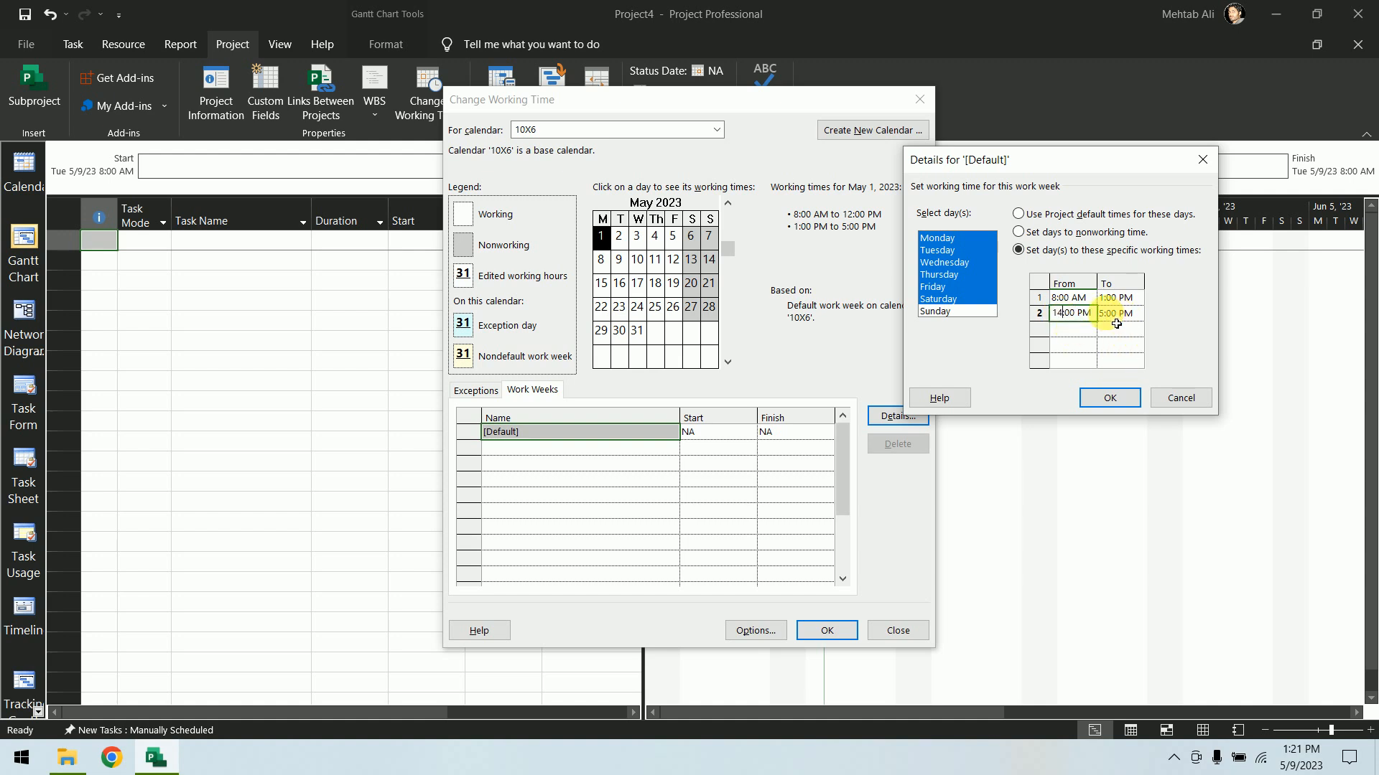
{"action": "left_click", "coordinate": [1110, 316]}
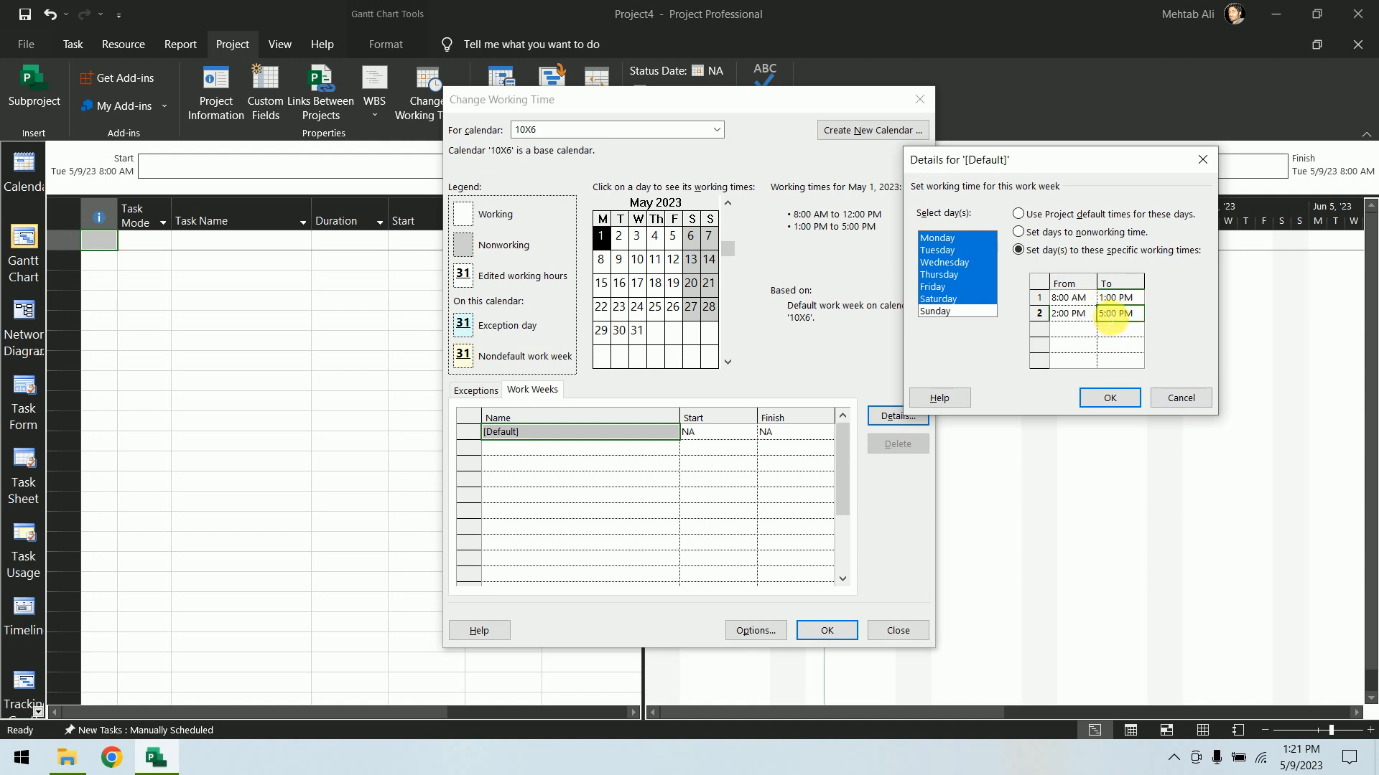
{"action": "key", "text": "shift+Left"}
{"action": "left_click", "coordinate": [1113, 319]}
{"action": "type", "text": "19"}
{"action": "key", "text": "BackSpace"}
{"action": "key", "text": "BackSpace"}
{"action": "type", "text": "7"}
{"action": "left_click", "coordinate": [1116, 324]}
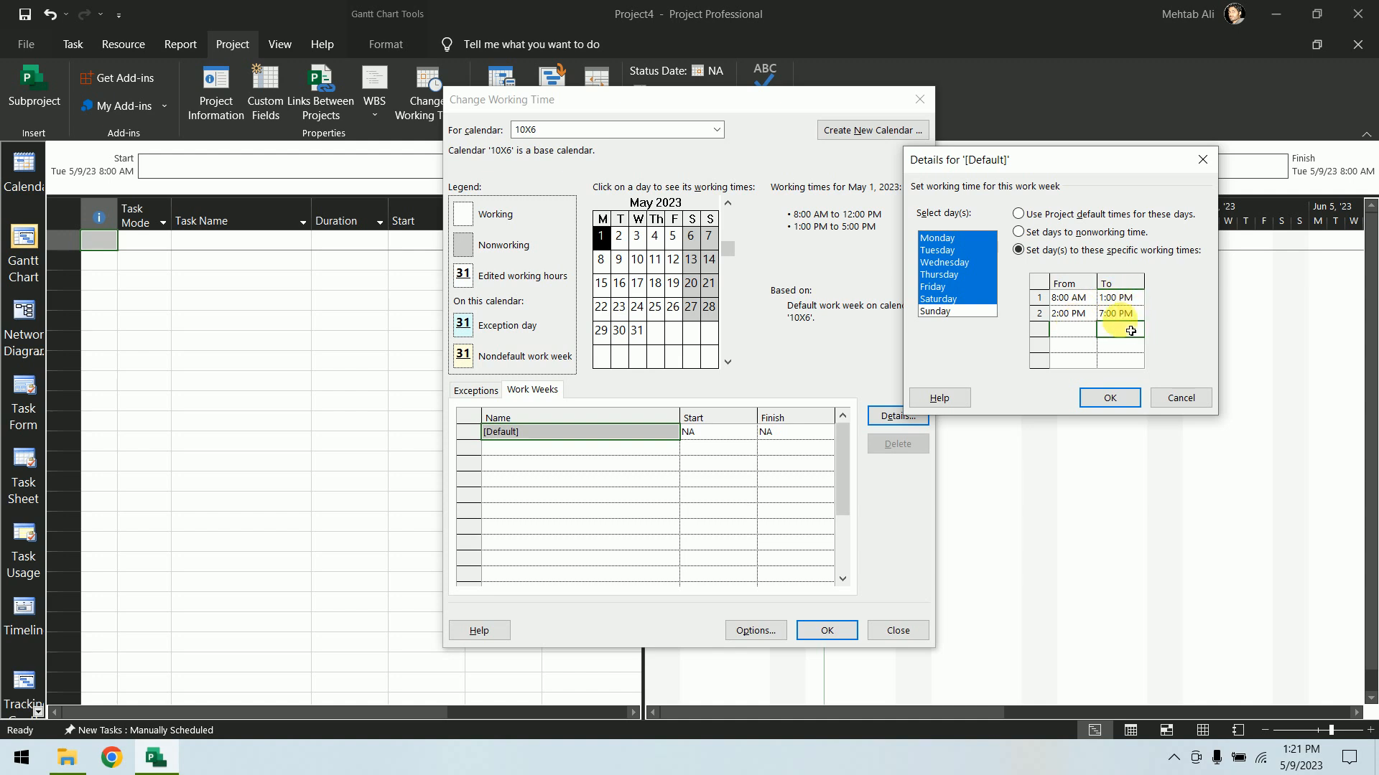
{"action": "left_click", "coordinate": [951, 310]}
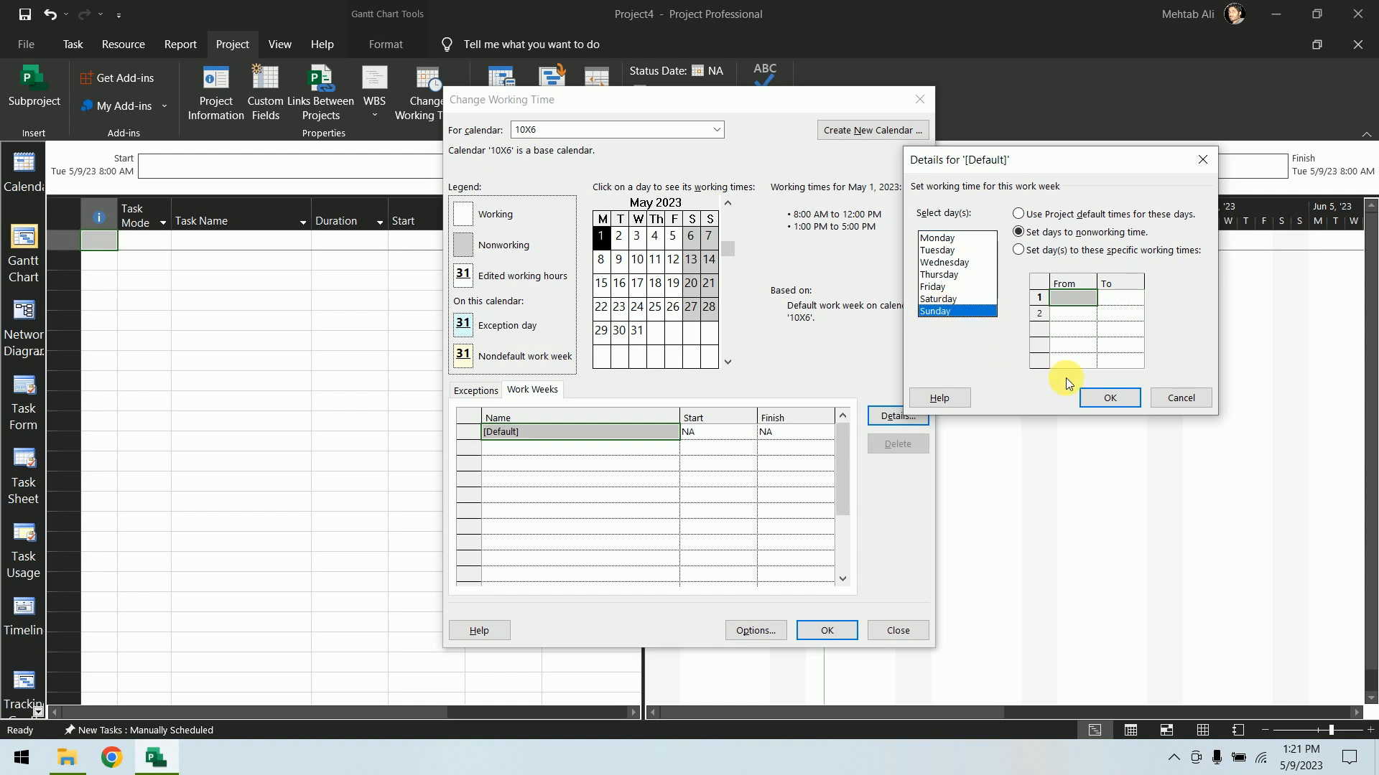
{"action": "left_click", "coordinate": [1124, 401]}
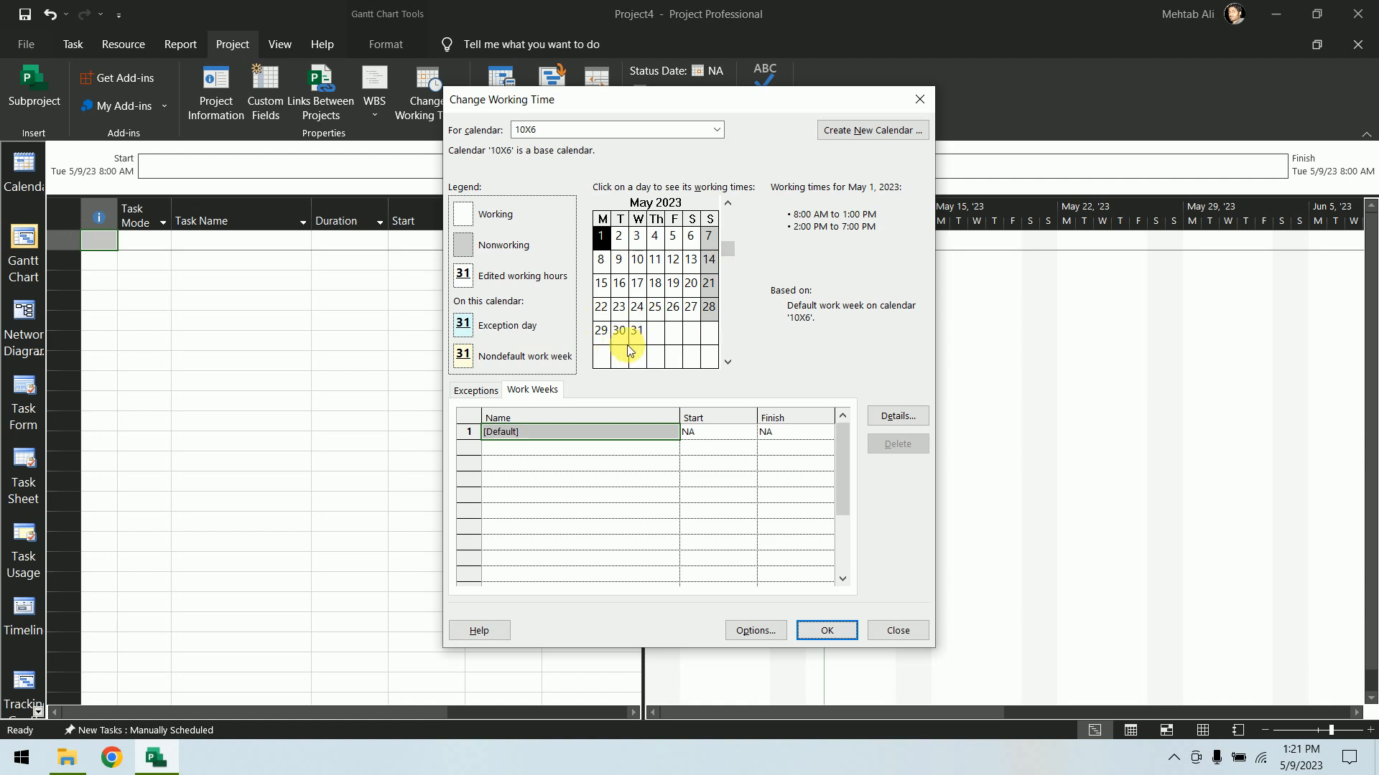
Add a calendar exception named Independence Day on 8/15/2023
{"action": "left_click", "coordinate": [492, 390]}
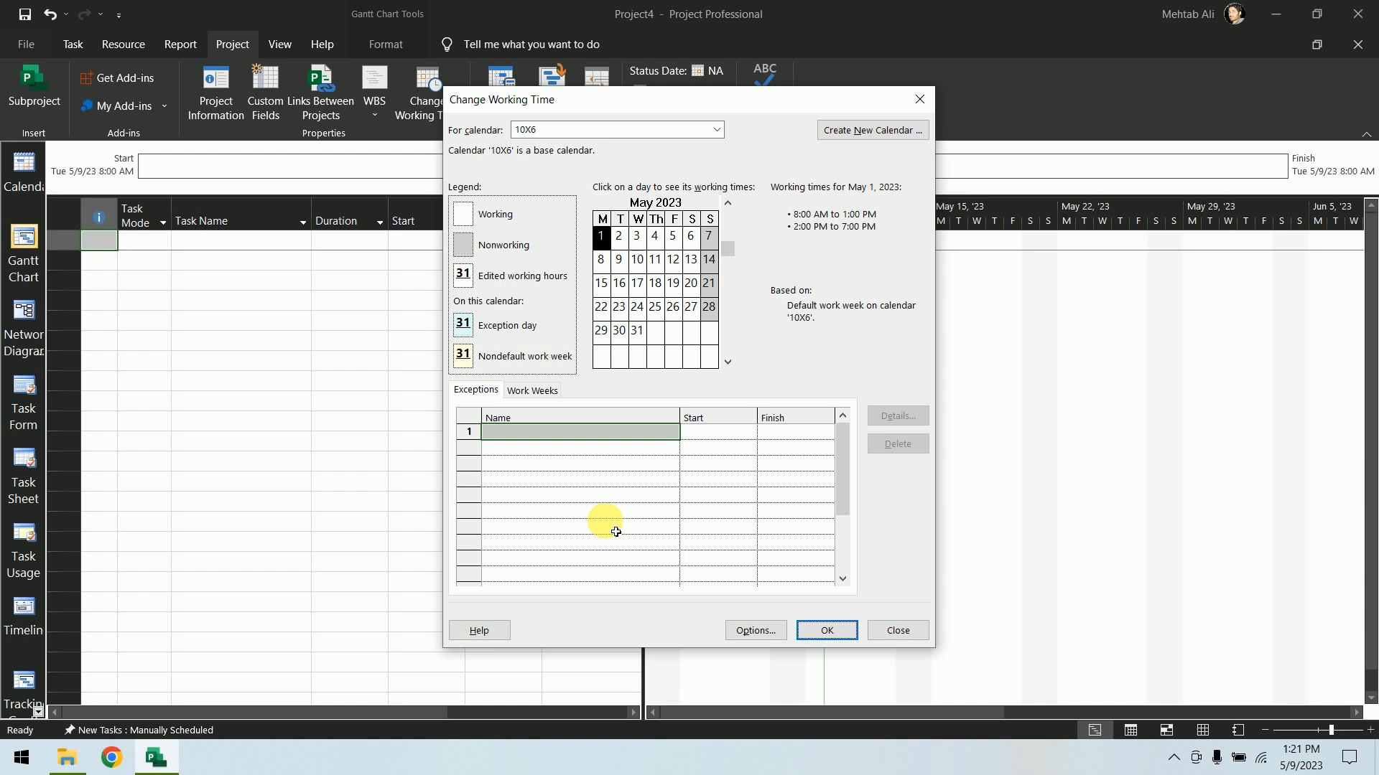
{"action": "left_click", "coordinate": [625, 433]}
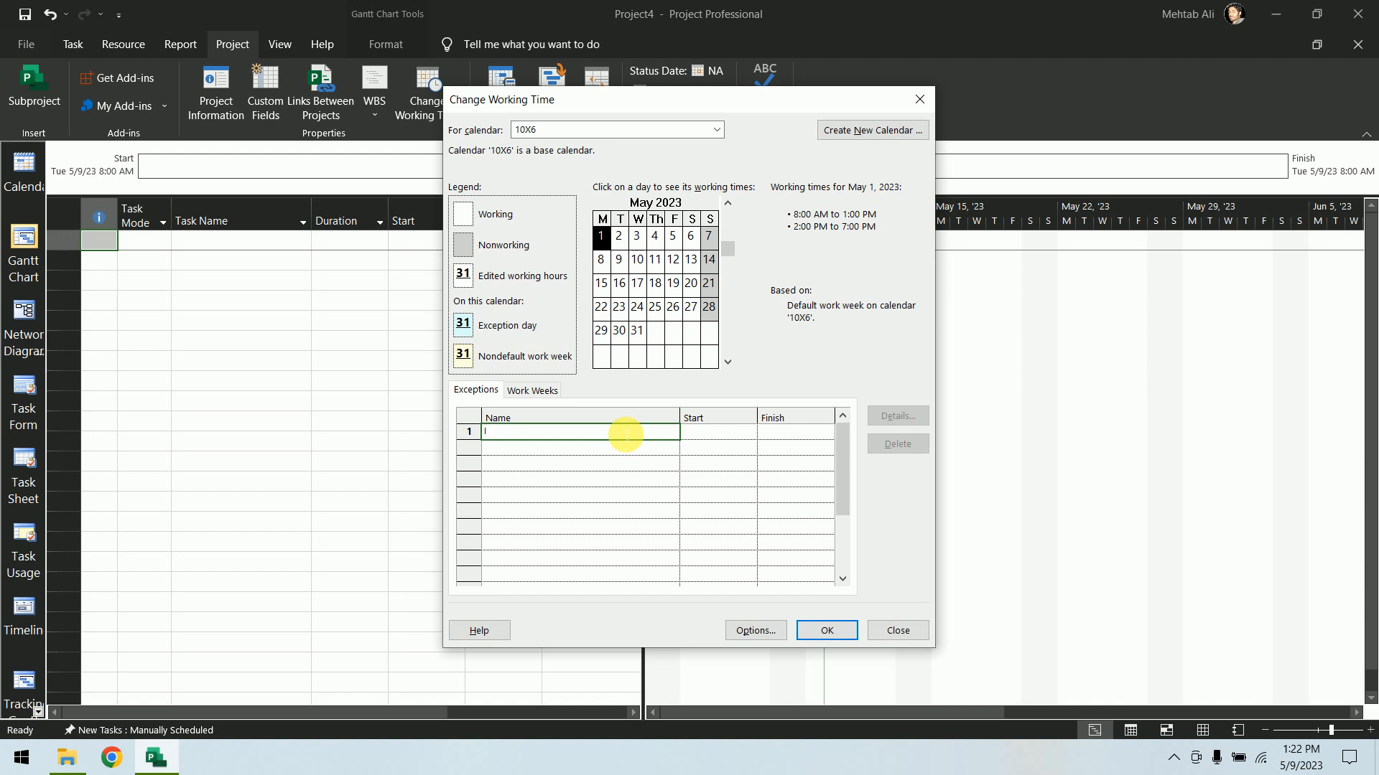
{"action": "type", "text": "Indepen"}
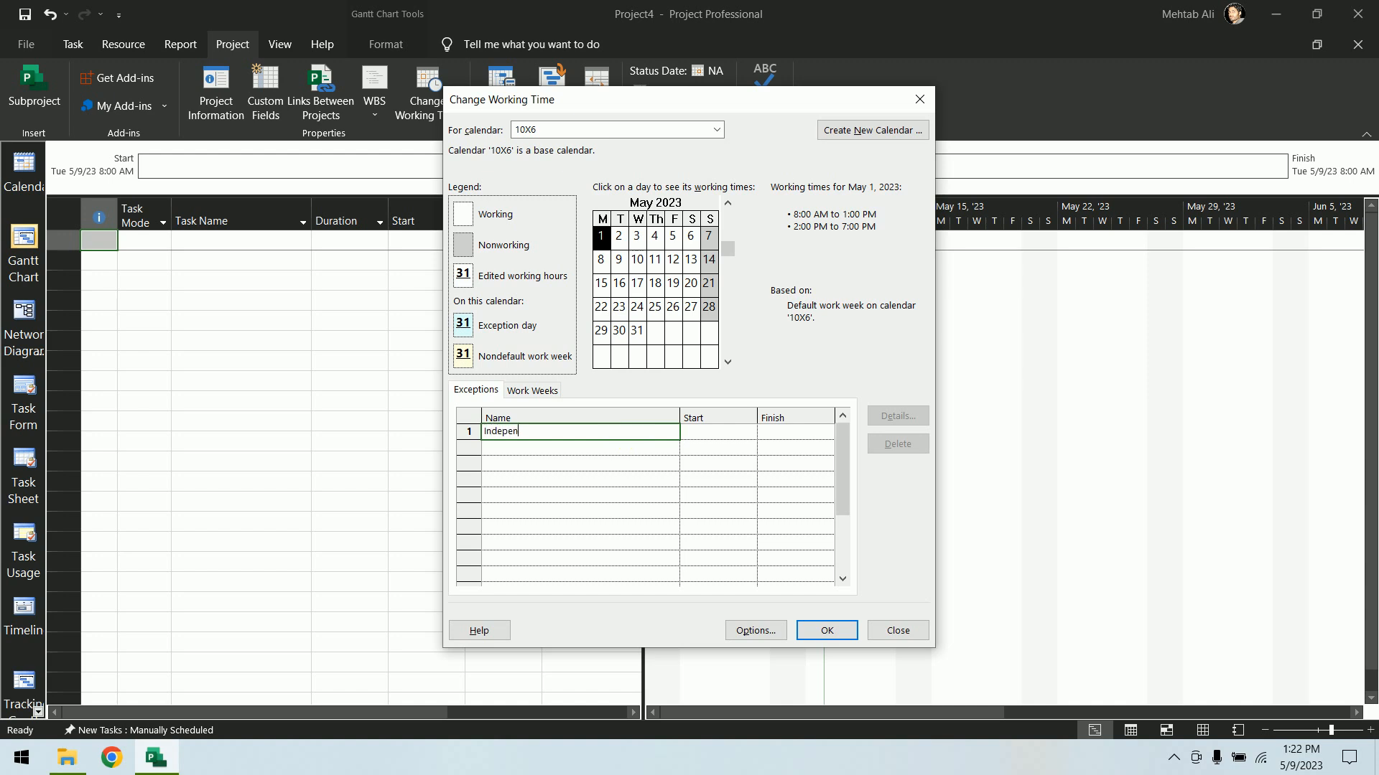
{"action": "type", "text": "dance Day"}
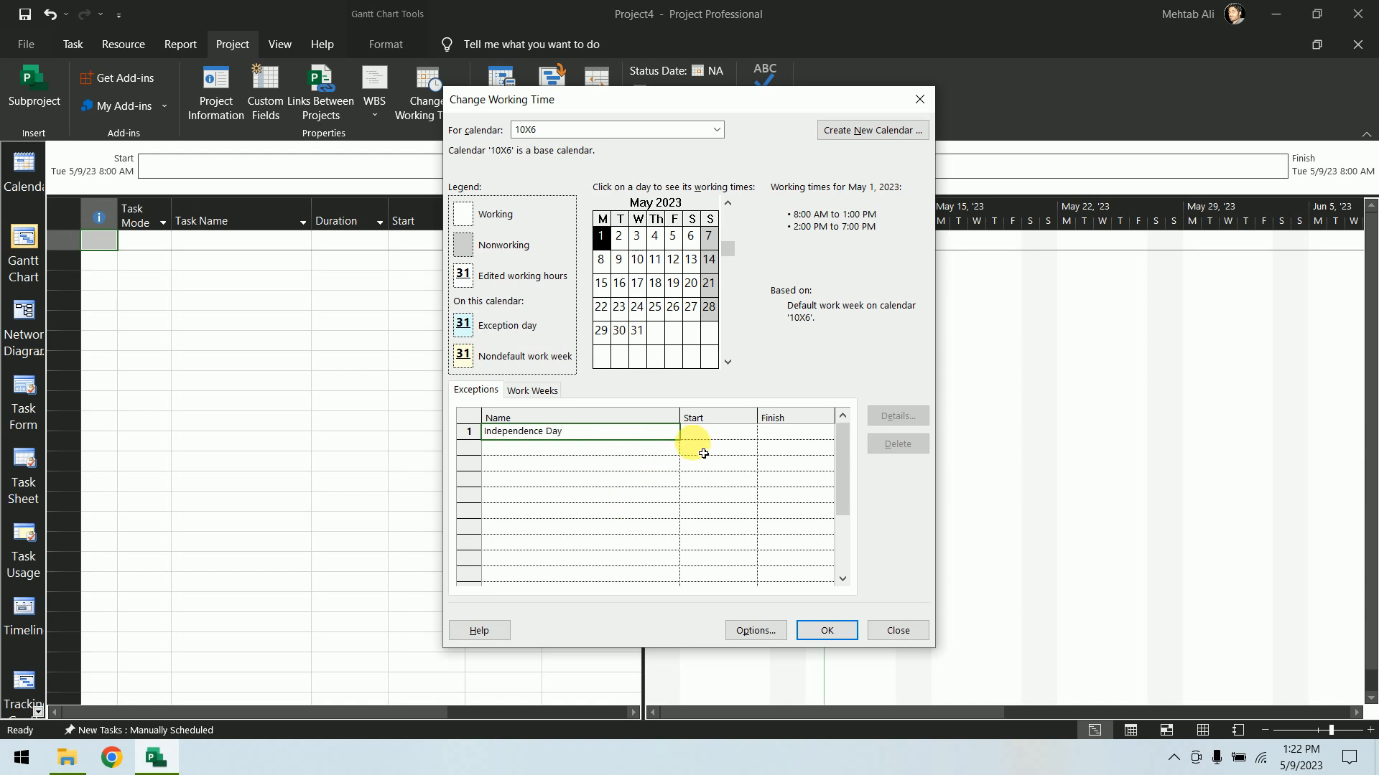
{"action": "left_click", "coordinate": [734, 432]}
{"action": "left_click", "coordinate": [747, 436]}
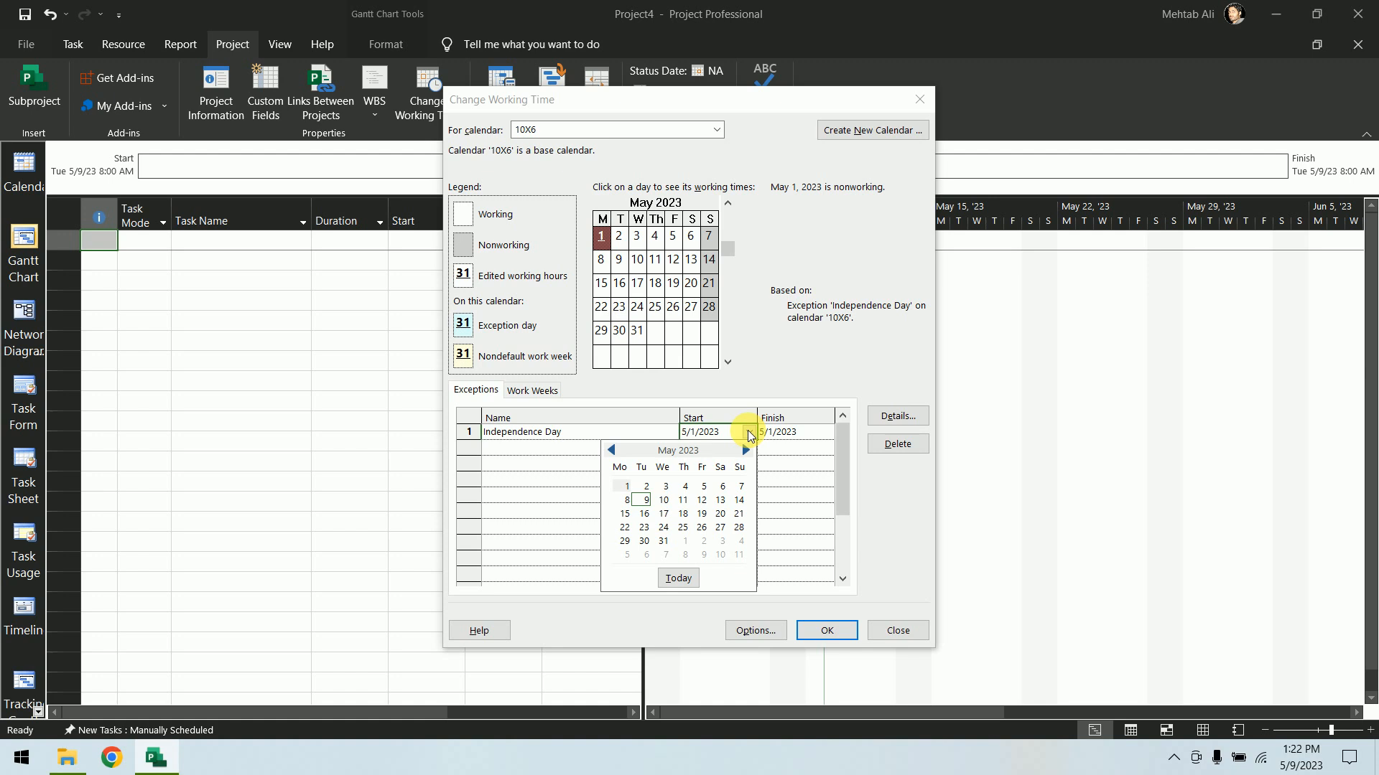
{"action": "left_click", "coordinate": [744, 451]}
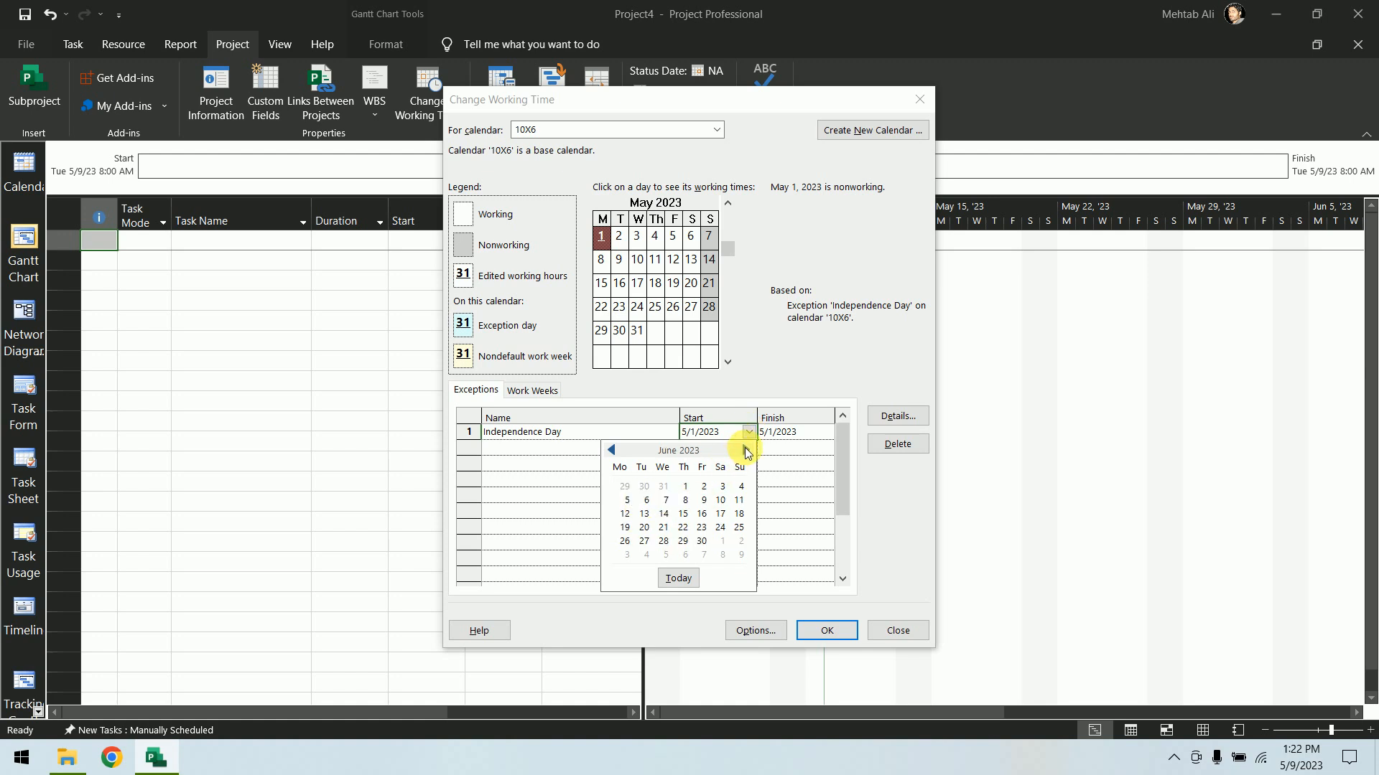
{"action": "left_click", "coordinate": [743, 451]}
{"action": "left_click", "coordinate": [744, 450]}
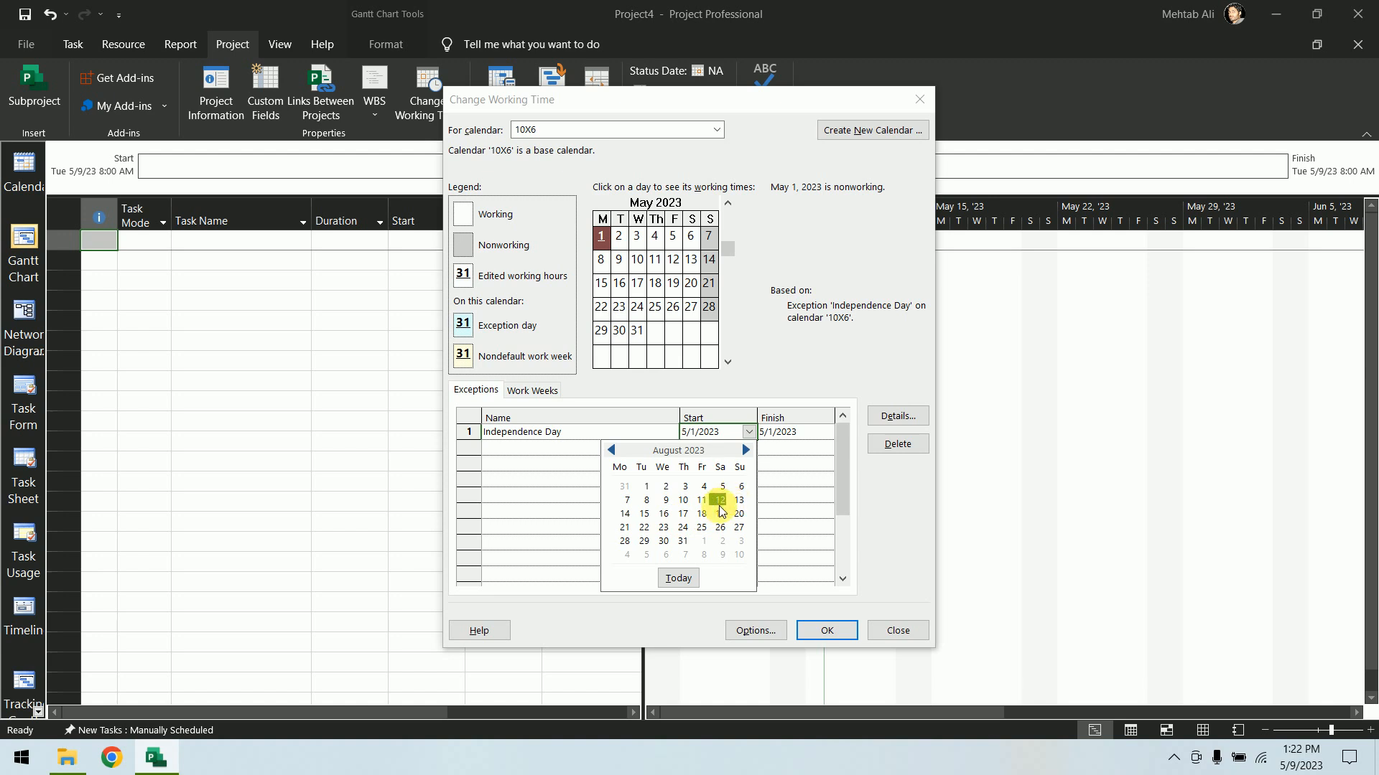
{"action": "left_click", "coordinate": [644, 514]}
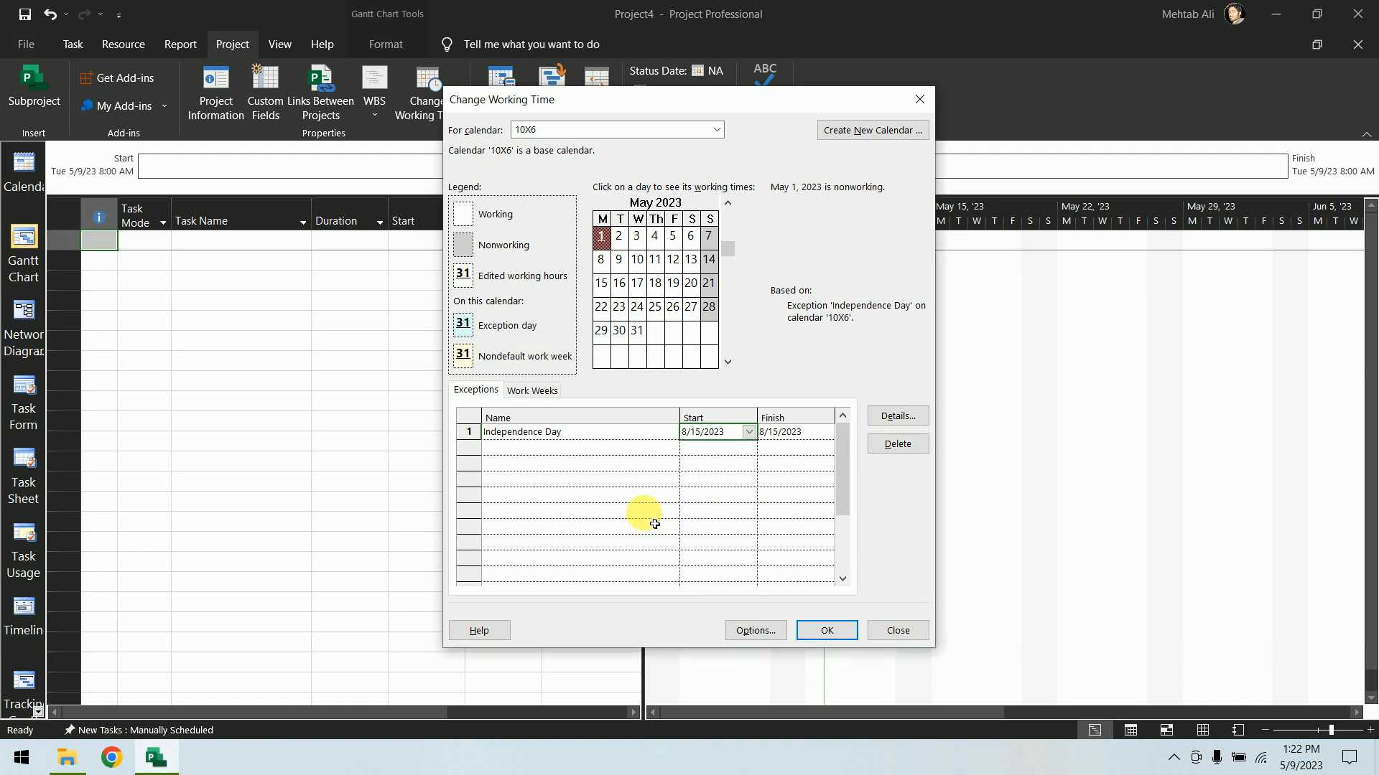
Make the Independence Day exception recur yearly on August 15, ending after 20 occurrences
{"action": "left_click", "coordinate": [897, 417]}
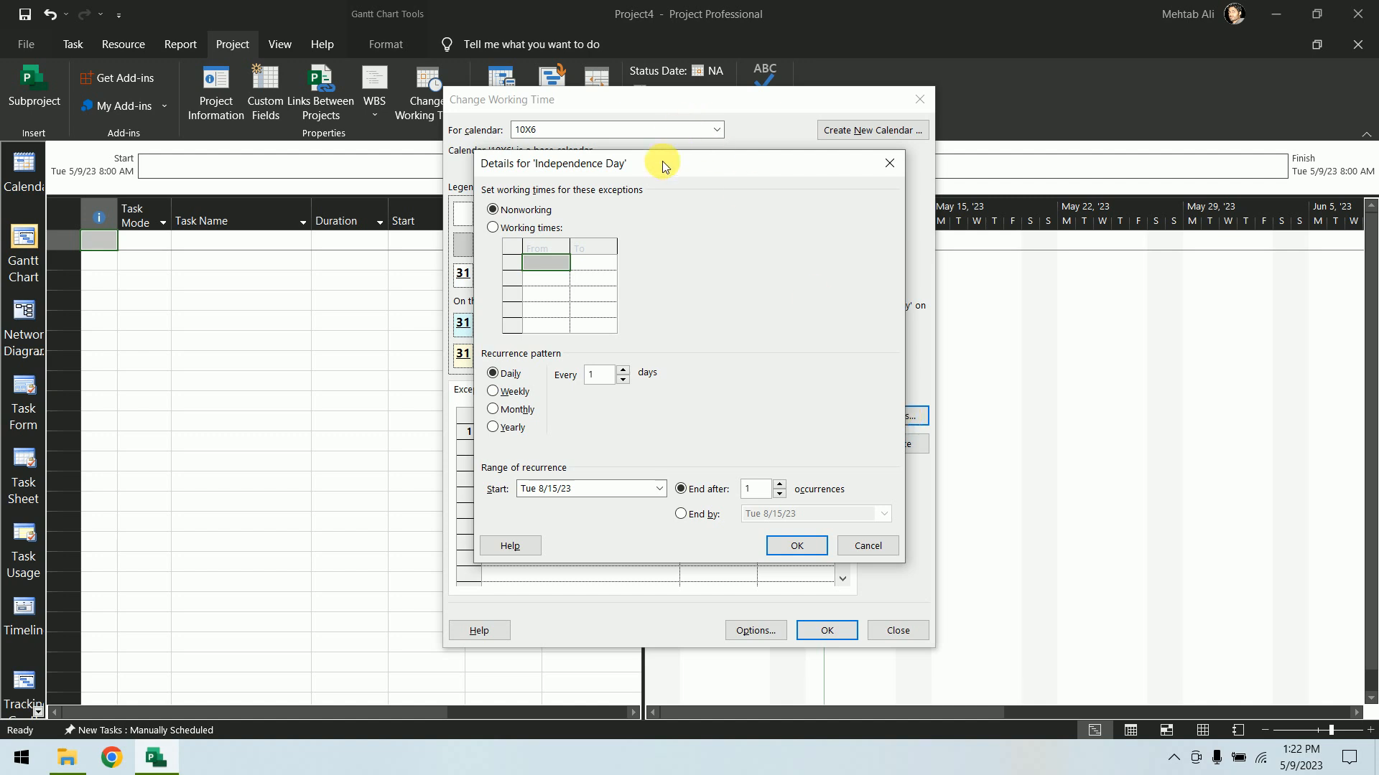
{"action": "left_click_drag", "start_coordinate": [662, 161], "coordinate": [1050, 106]}
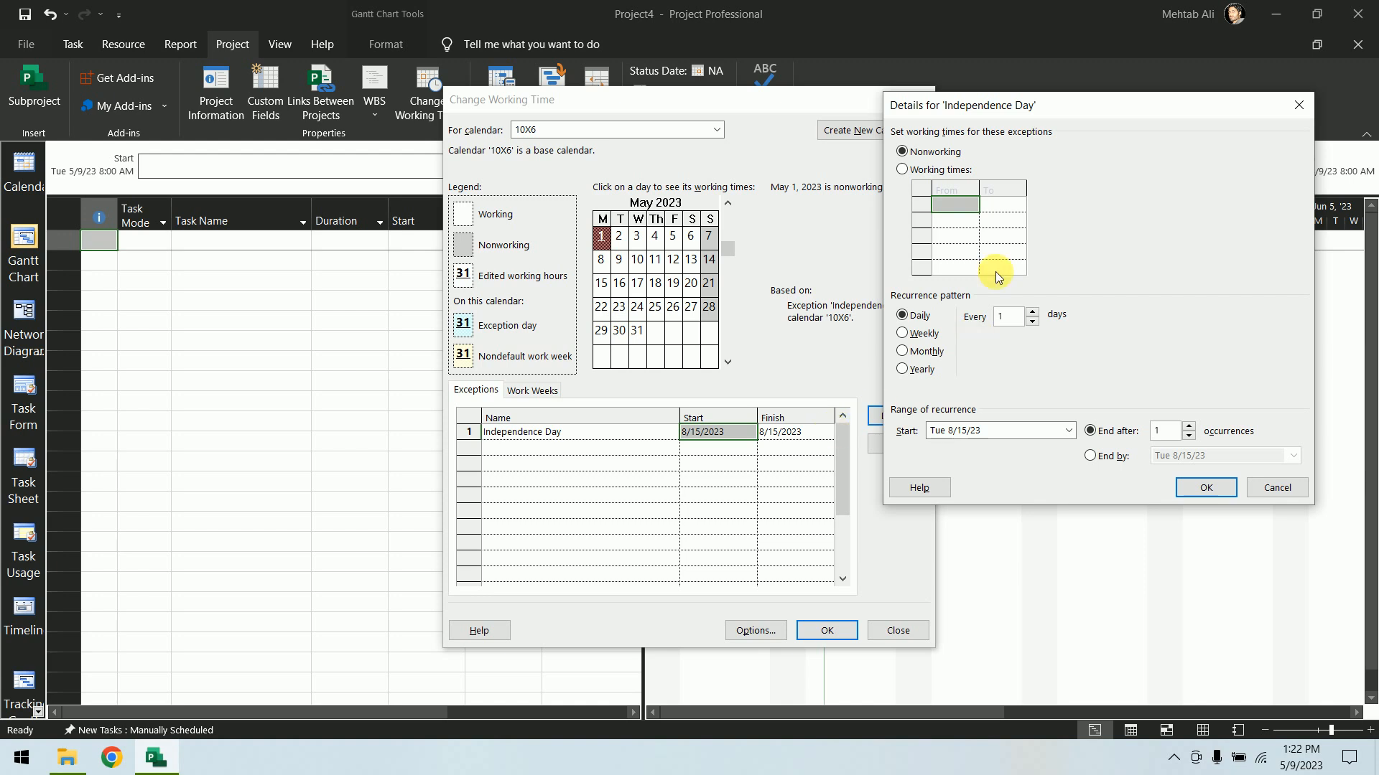
{"action": "left_click_drag", "start_coordinate": [1000, 109], "coordinate": [1061, 102]}
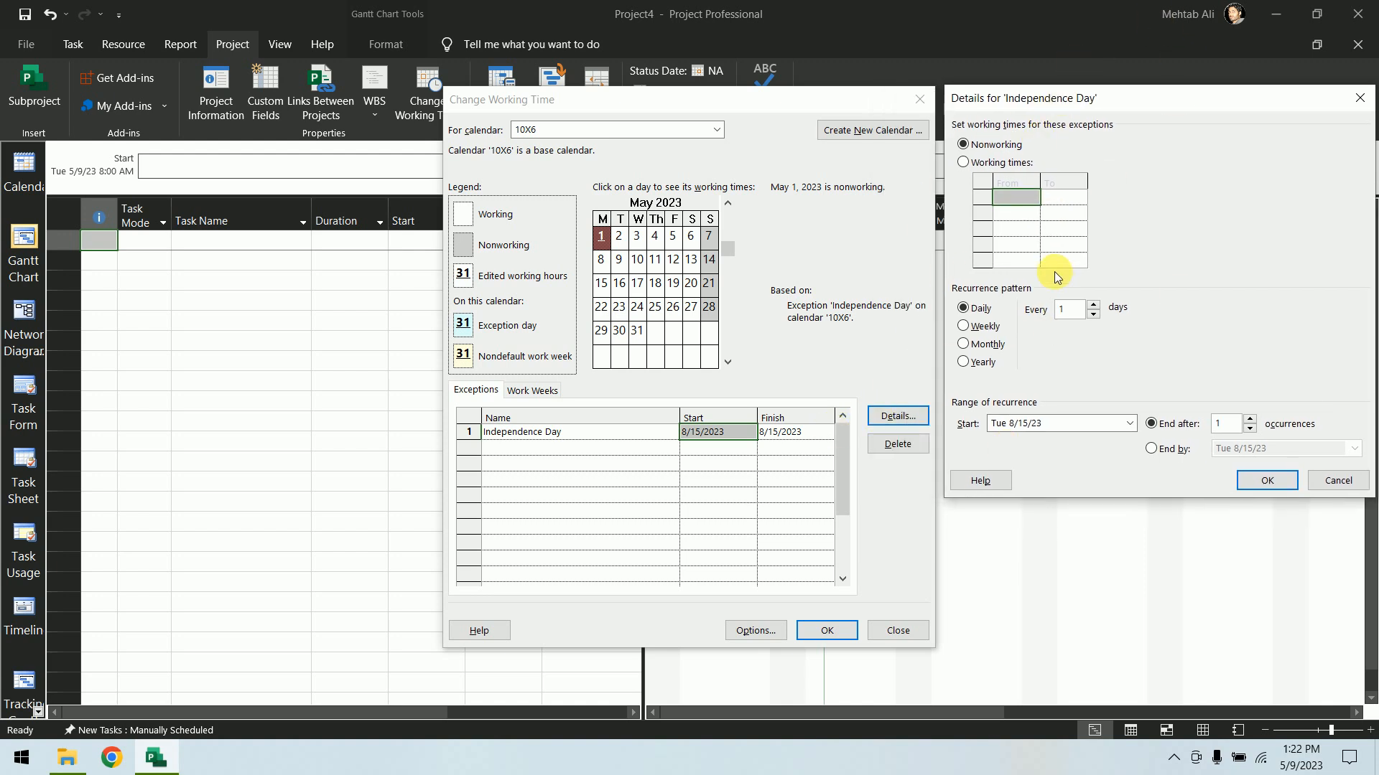
{"action": "left_click", "coordinate": [964, 362]}
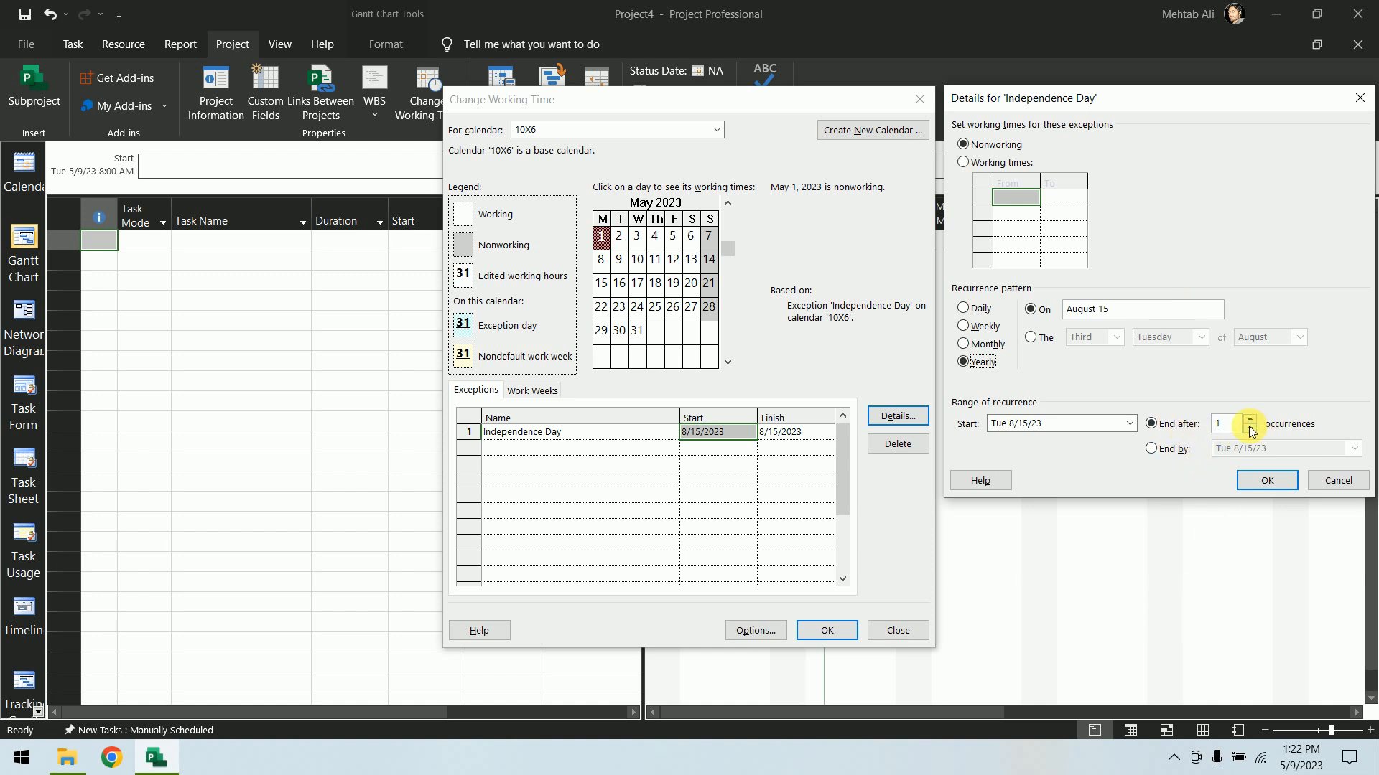
{"action": "double_click", "coordinate": [1224, 424]}
{"action": "type", "text": "20"}
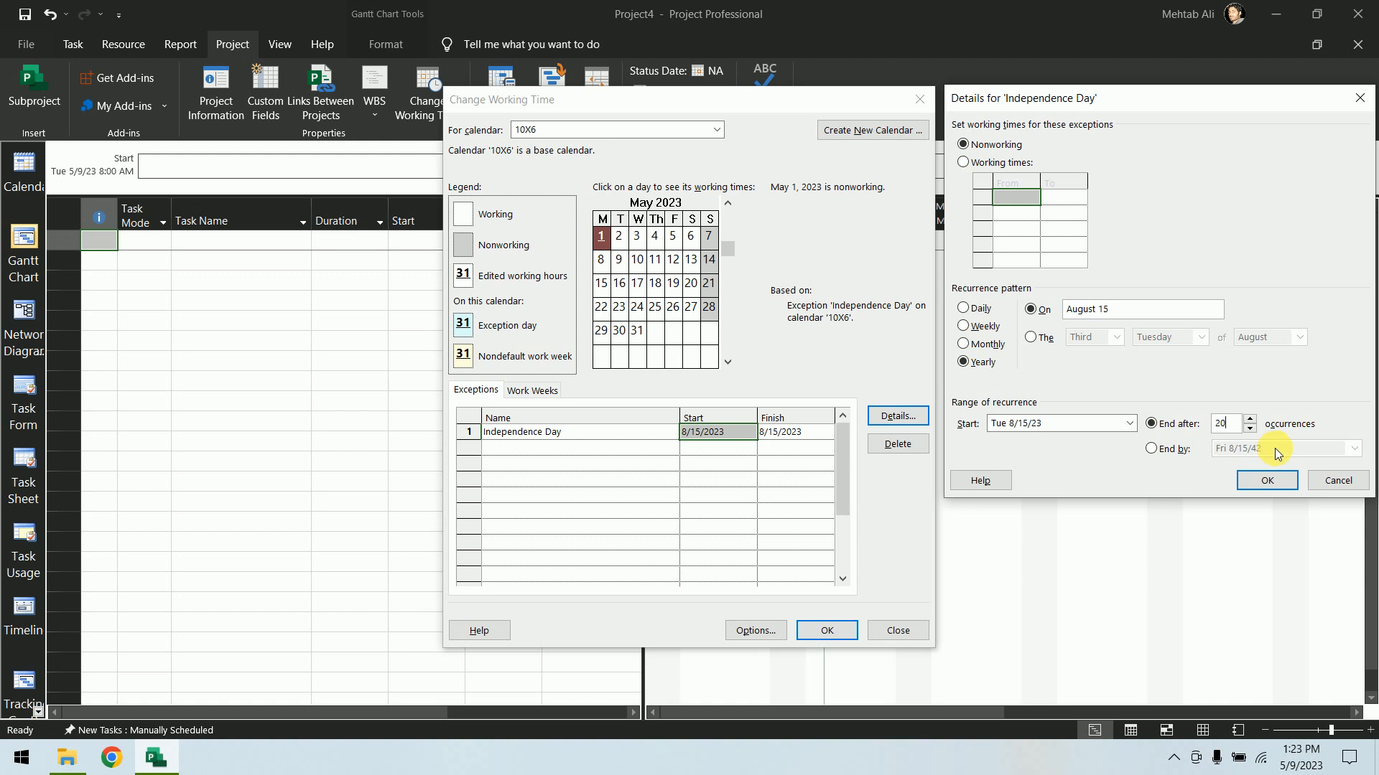
{"action": "left_click", "coordinate": [1281, 477]}
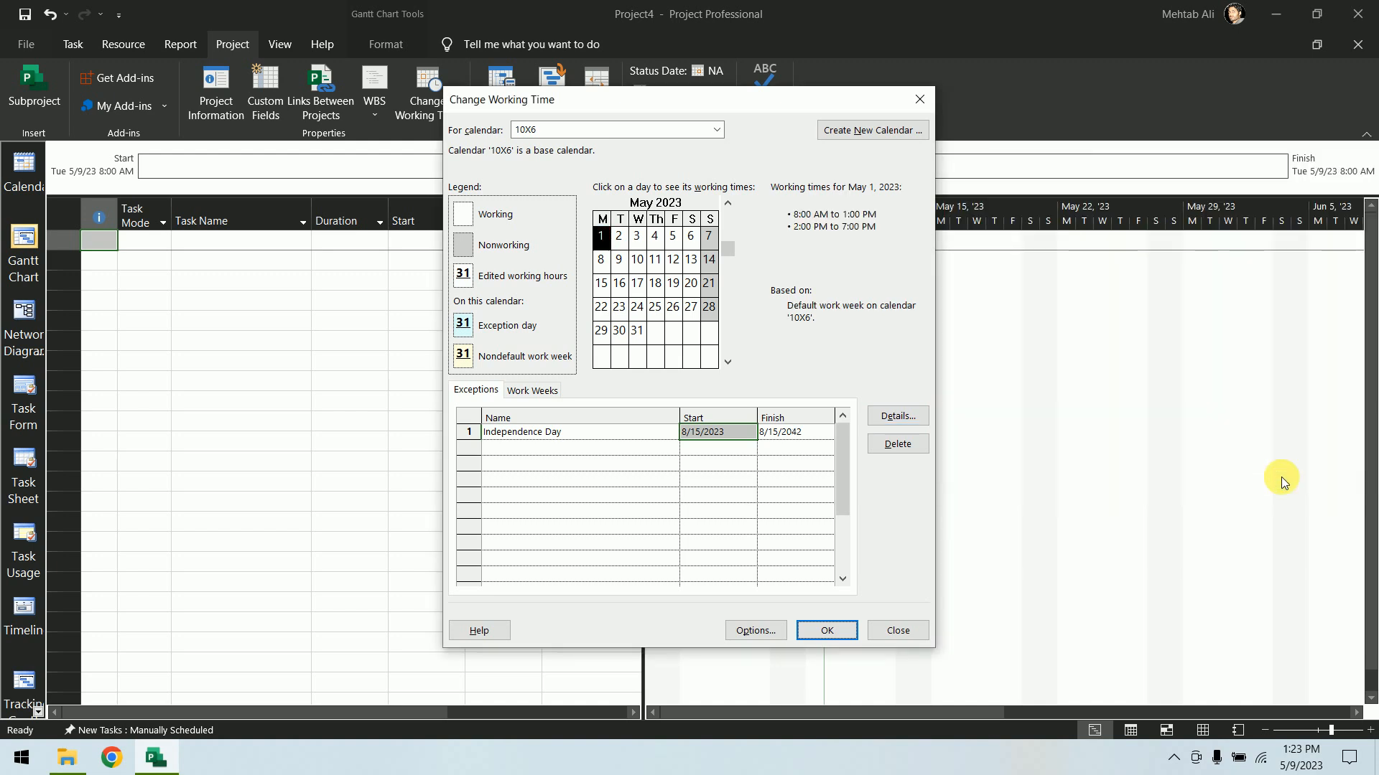
Add a second exception named Repuclic Day
{"action": "left_click", "coordinate": [571, 452]}
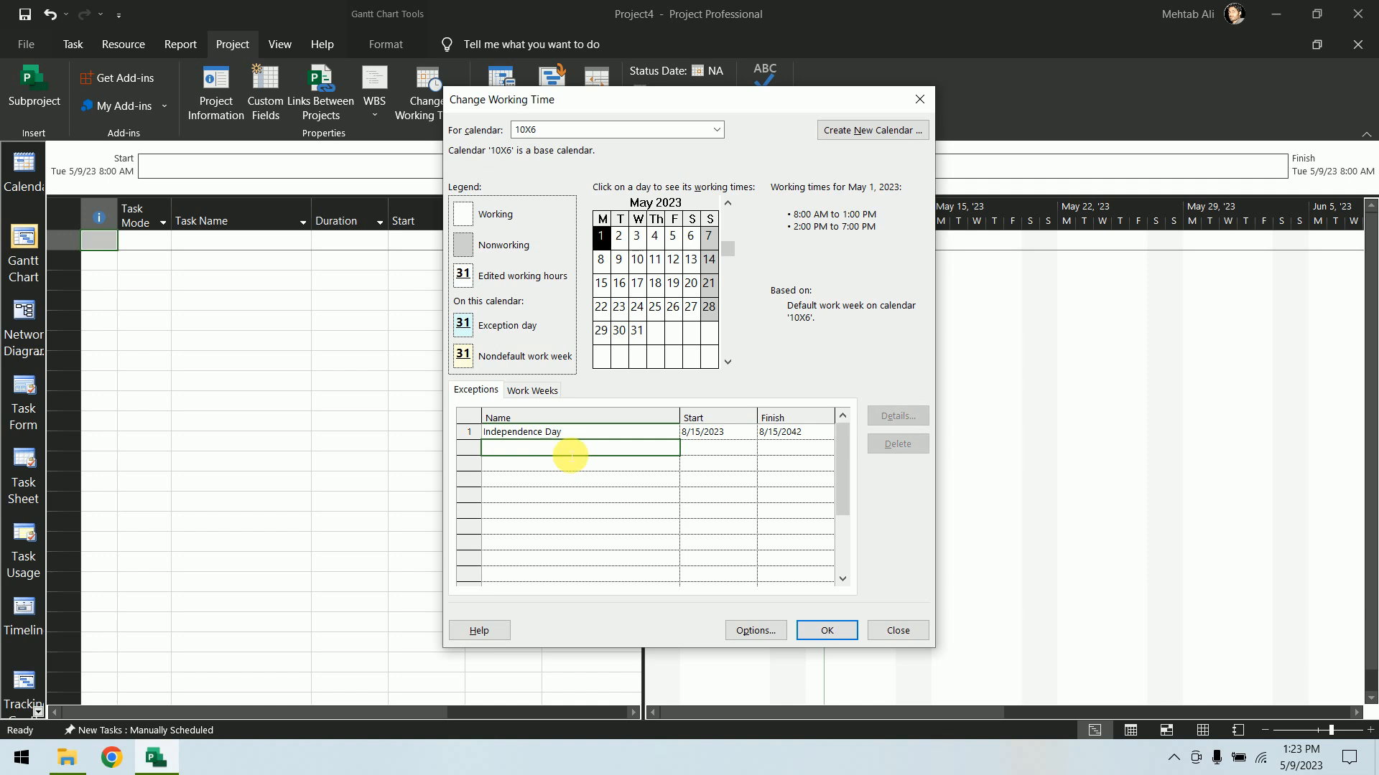
{"action": "type", "text": "Repu"}
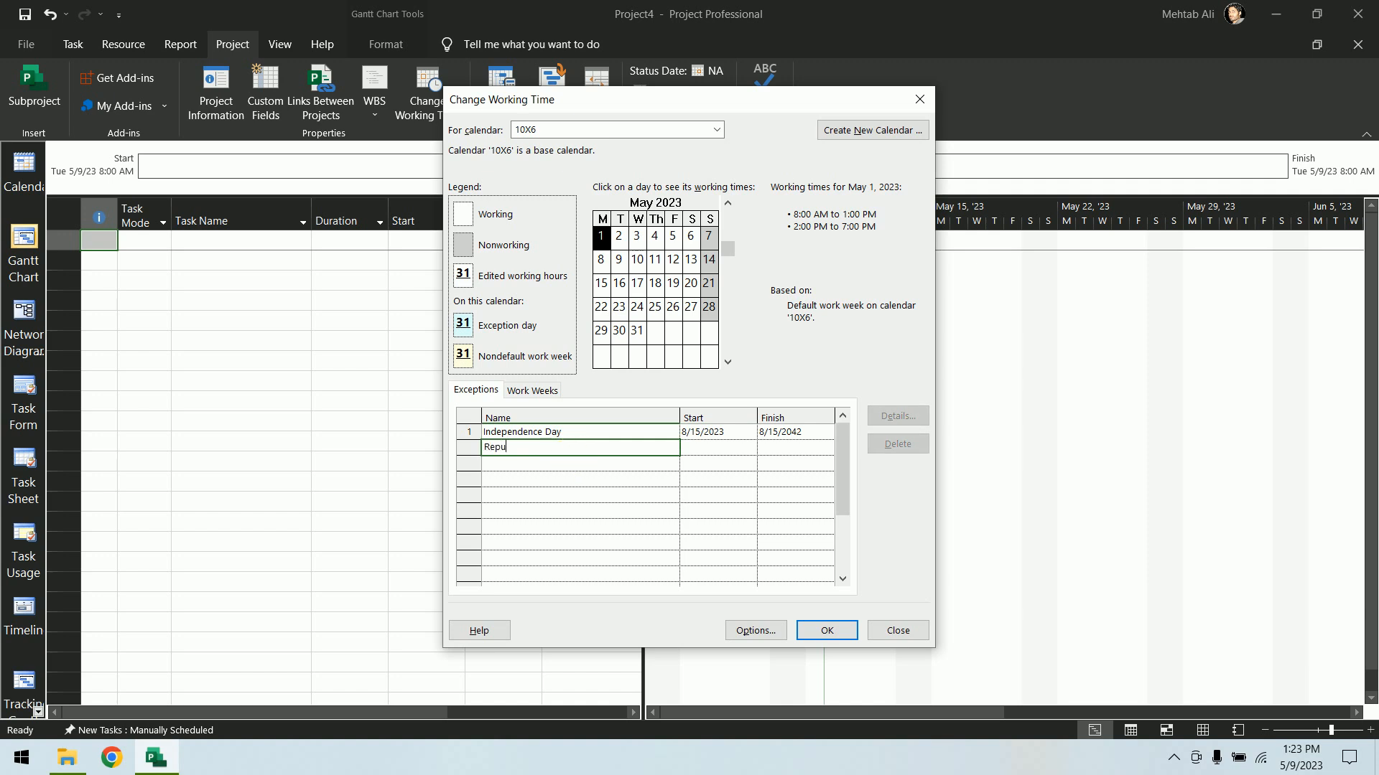
{"action": "type", "text": "clic Day"}
{"action": "key", "text": "Return"}
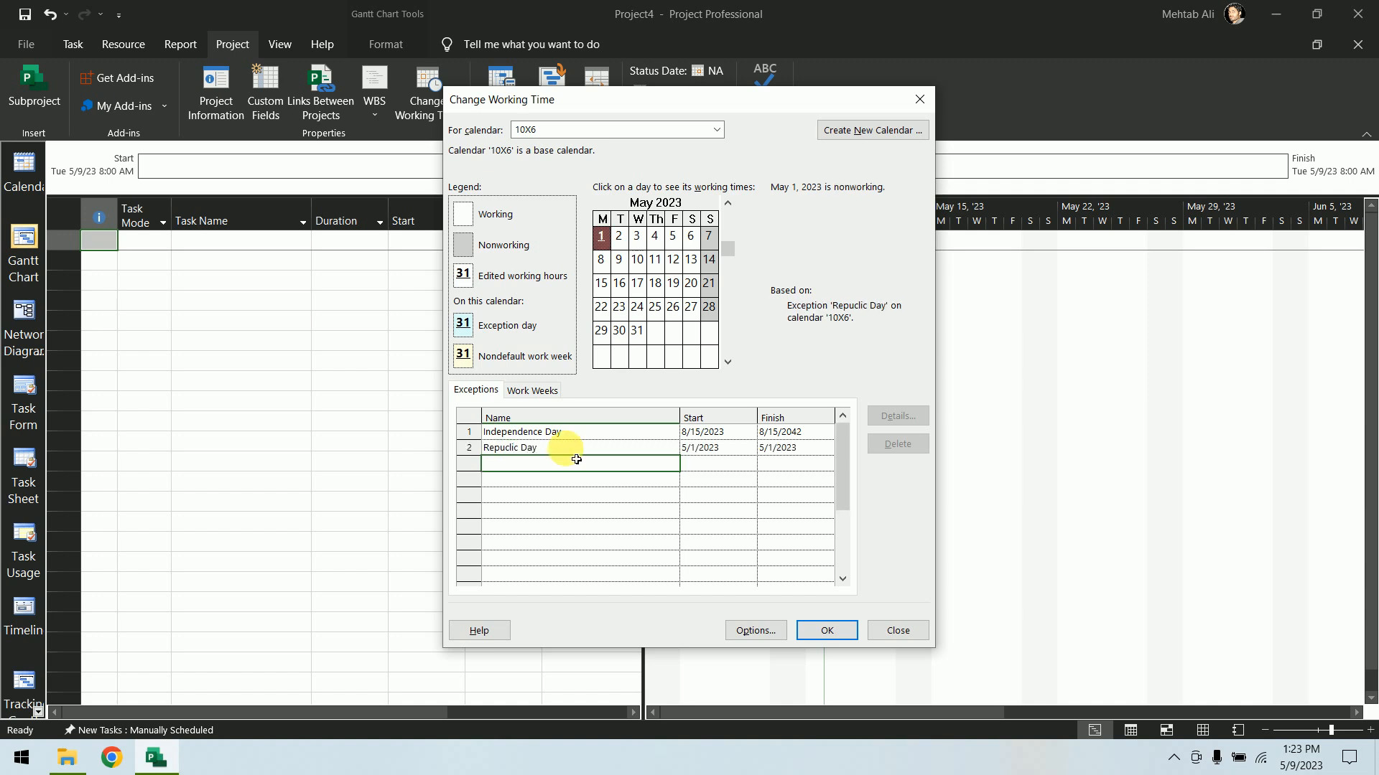
{"action": "left_click", "coordinate": [740, 449]}
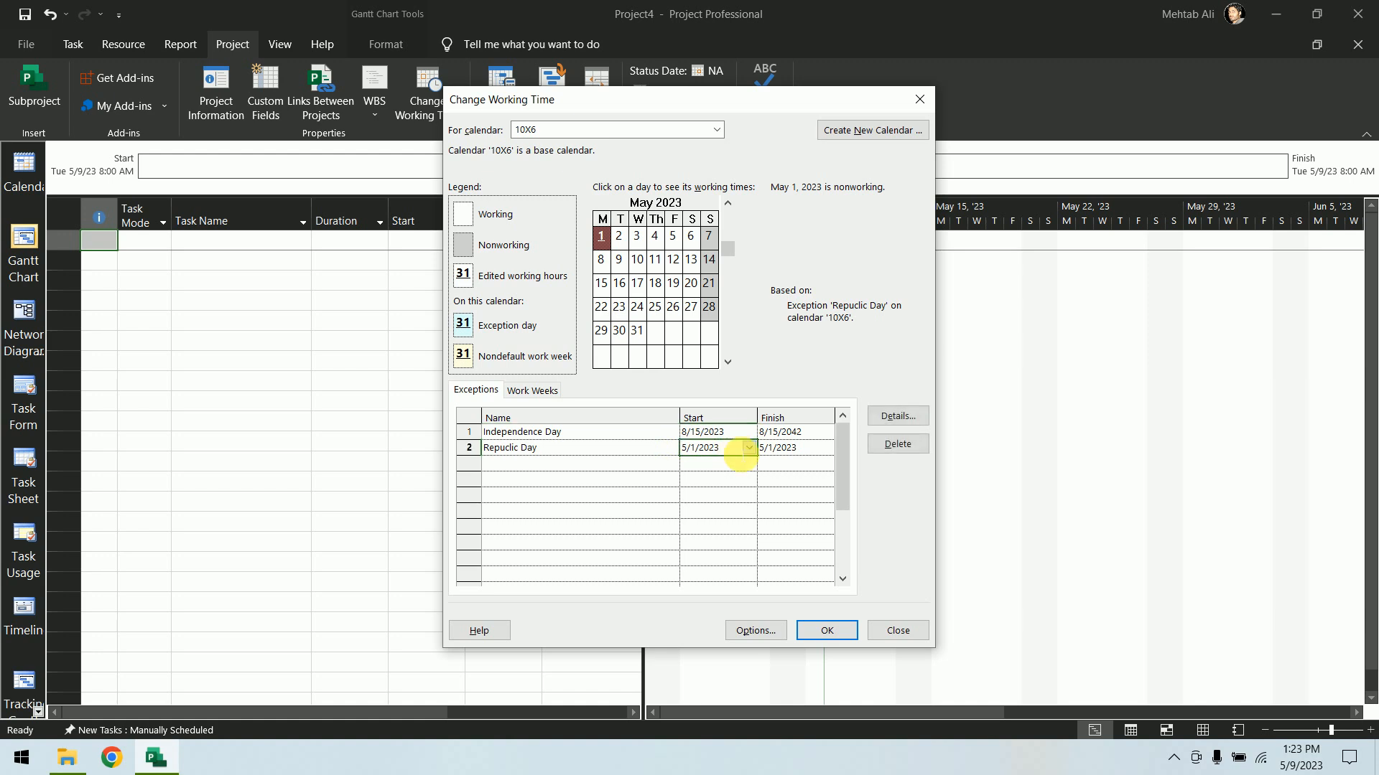
{"action": "left_click", "coordinate": [887, 417]}
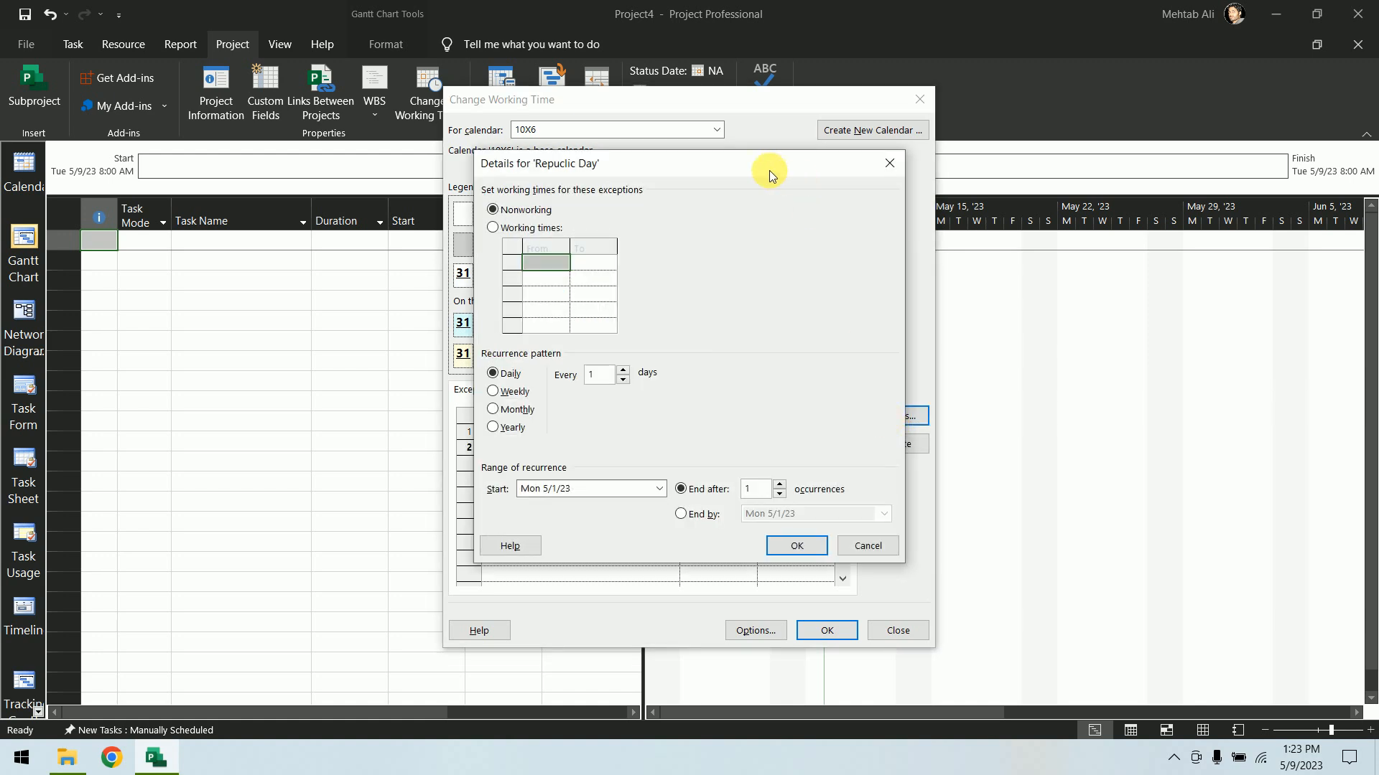
{"action": "left_click_drag", "start_coordinate": [769, 170], "coordinate": [1162, 171]}
{"action": "left_click", "coordinate": [1269, 535]}
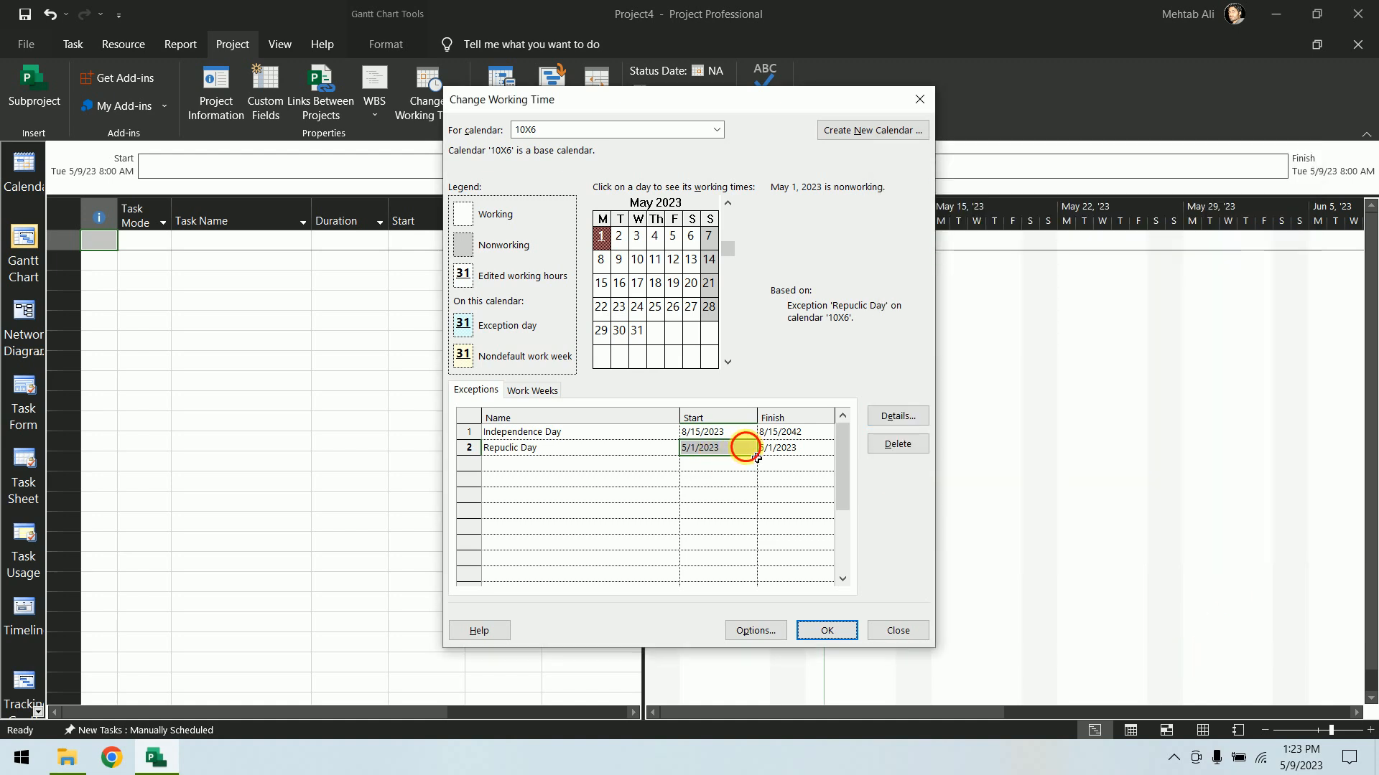
Set the Republic Day exception's start date to 1/26/2023
{"action": "left_click", "coordinate": [748, 448]}
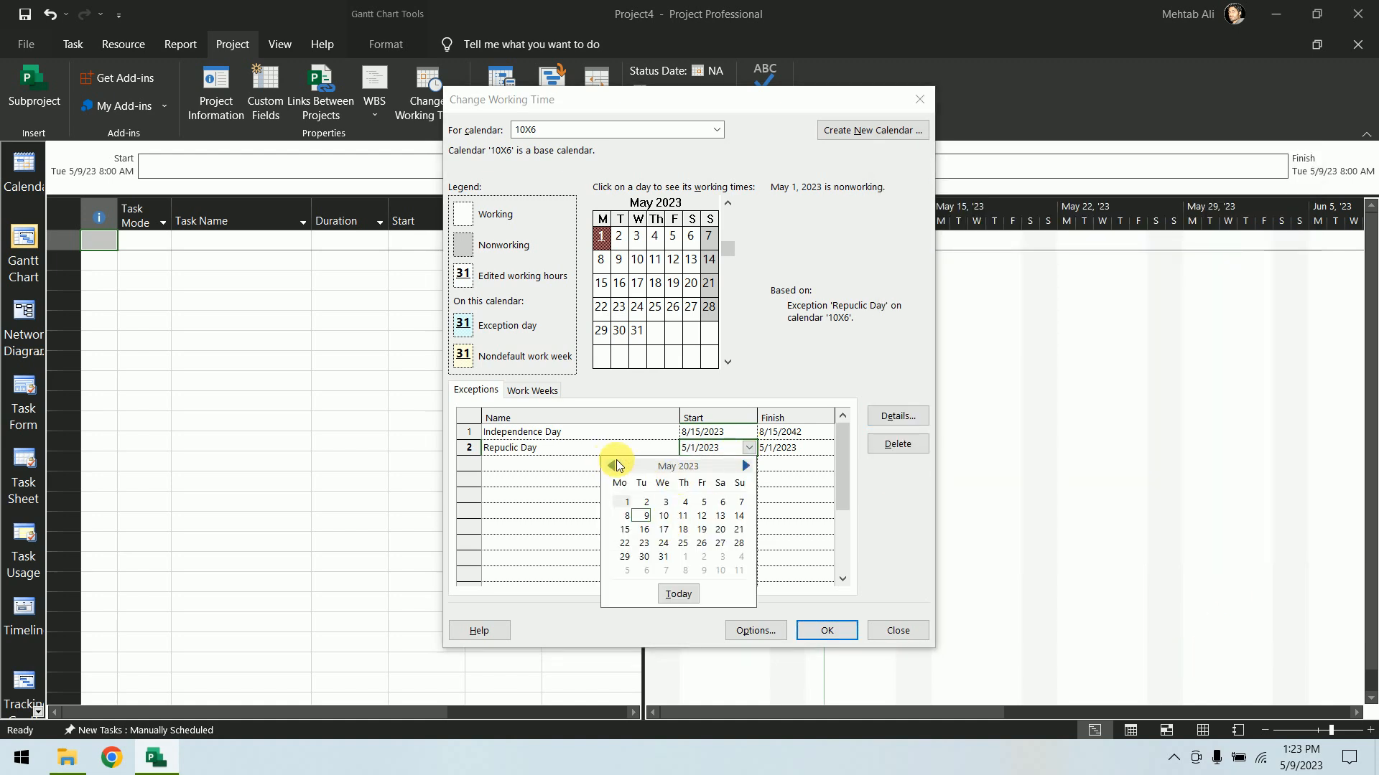
{"action": "left_click", "coordinate": [612, 466]}
{"action": "left_click", "coordinate": [612, 466]}
{"action": "left_click", "coordinate": [612, 466]}
{"action": "left_click", "coordinate": [613, 466]}
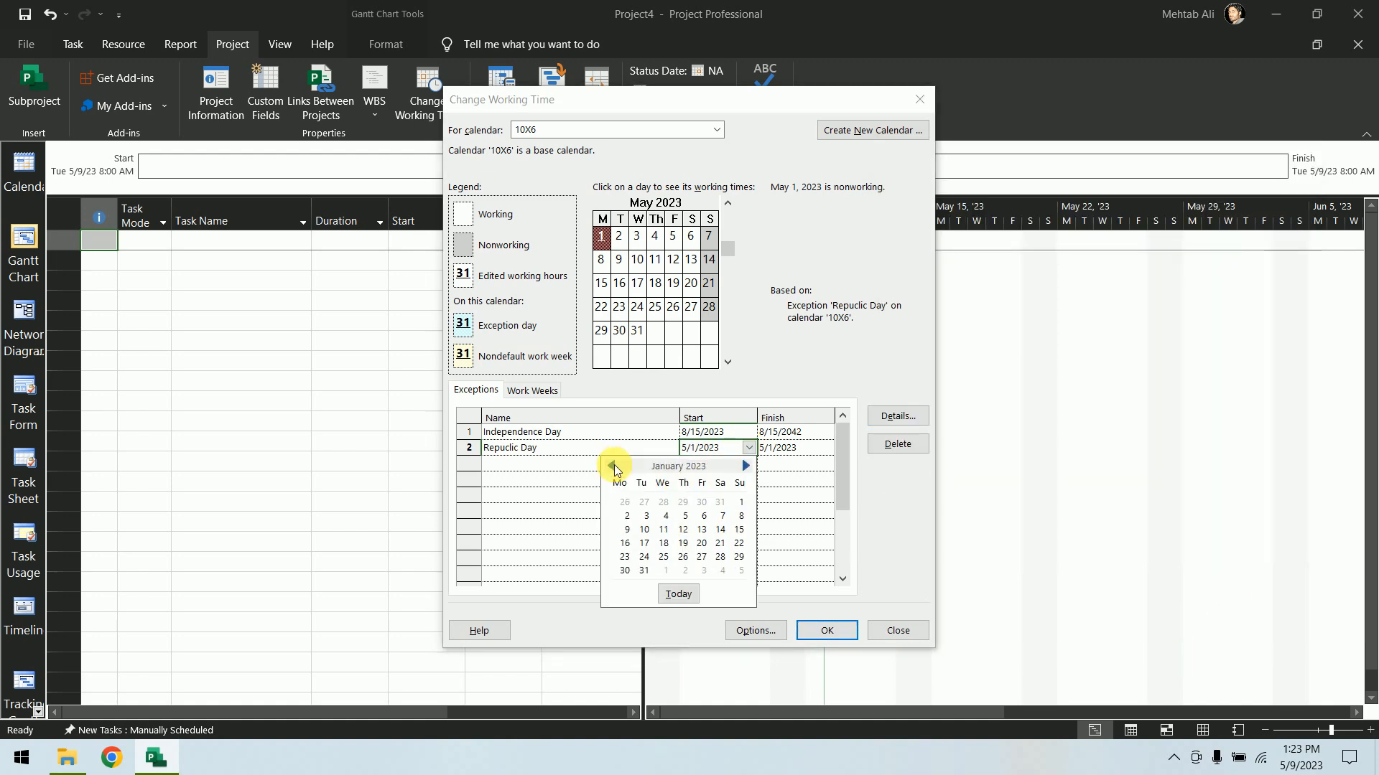
{"action": "left_click", "coordinate": [685, 557]}
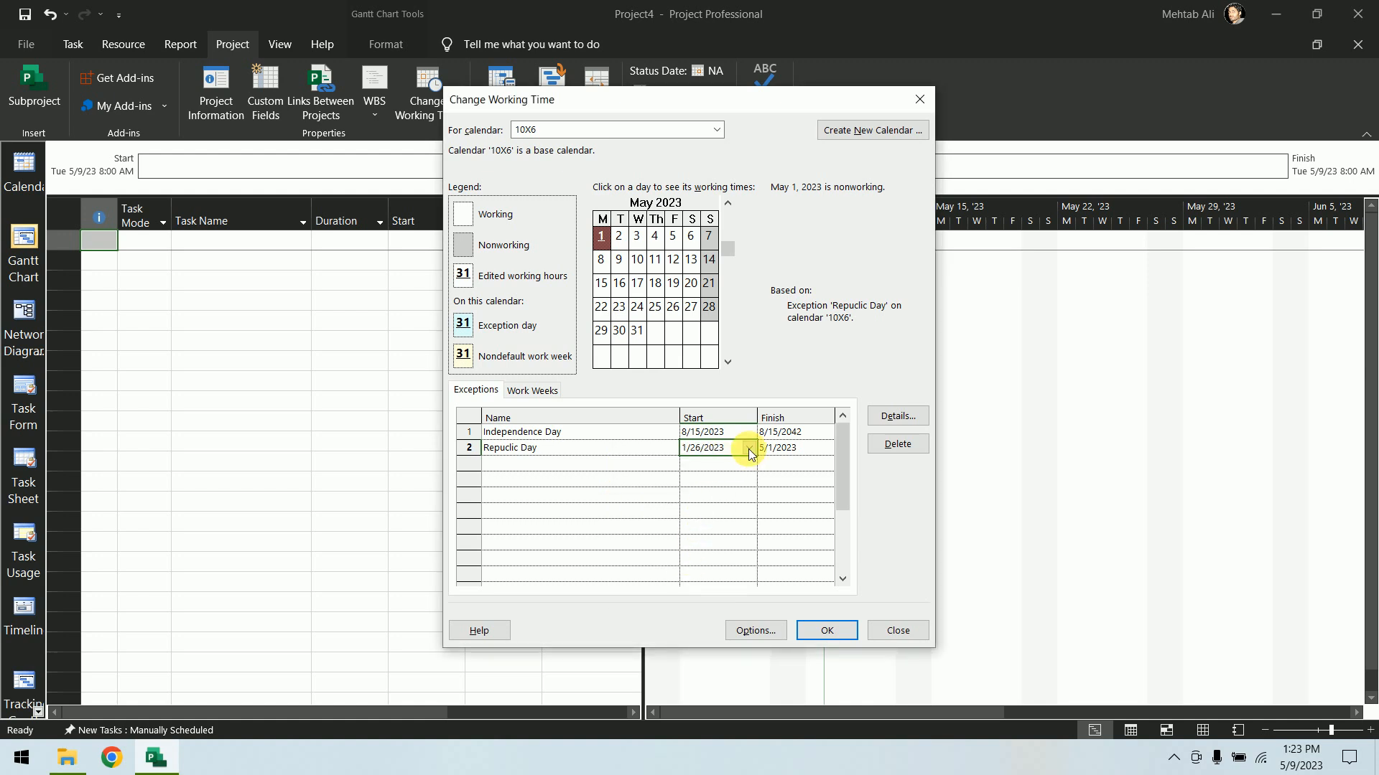
Make the Republic Day exception recur yearly on January 26, ending after 10 occurrences
{"action": "left_click", "coordinate": [907, 419]}
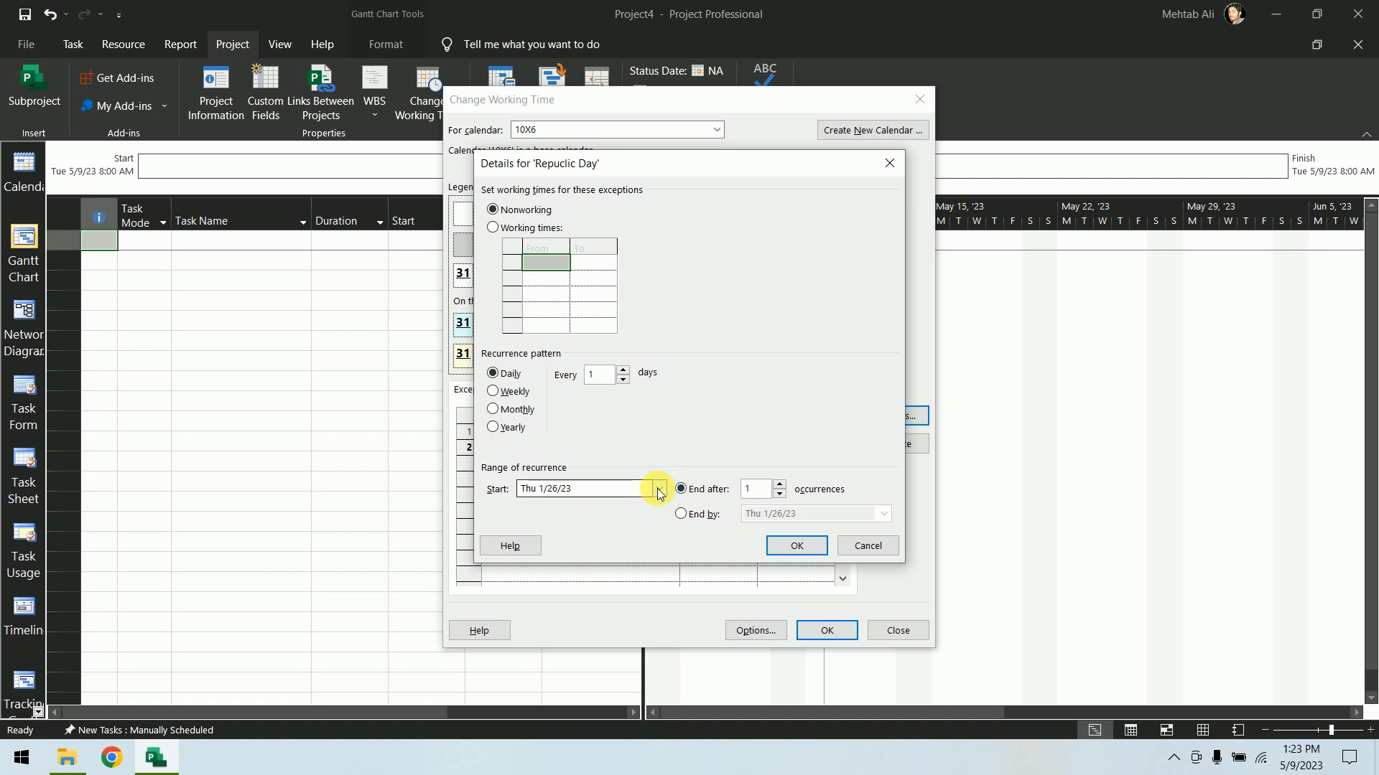
{"action": "left_click", "coordinate": [511, 428]}
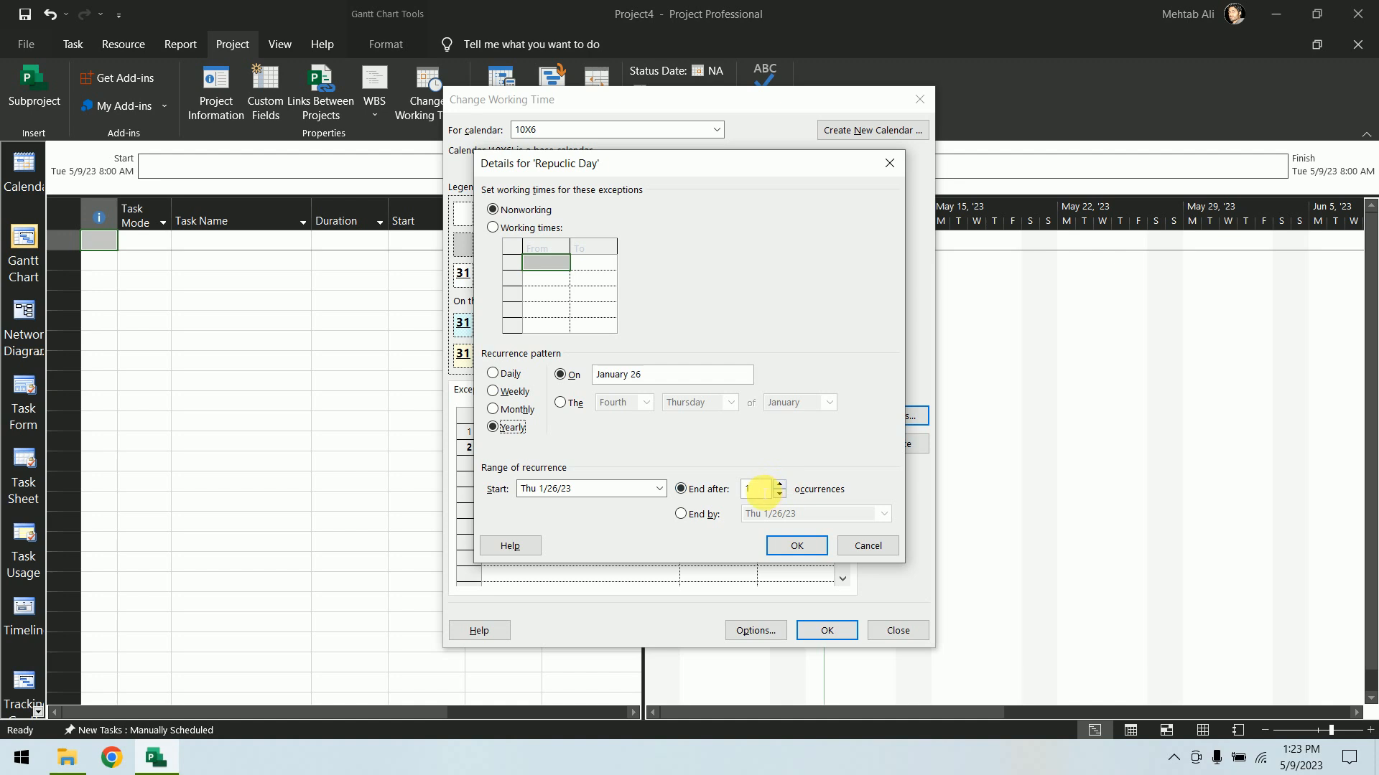
{"action": "double_click", "coordinate": [753, 489]}
{"action": "left_click", "coordinate": [706, 515]}
{"action": "left_click", "coordinate": [884, 514]}
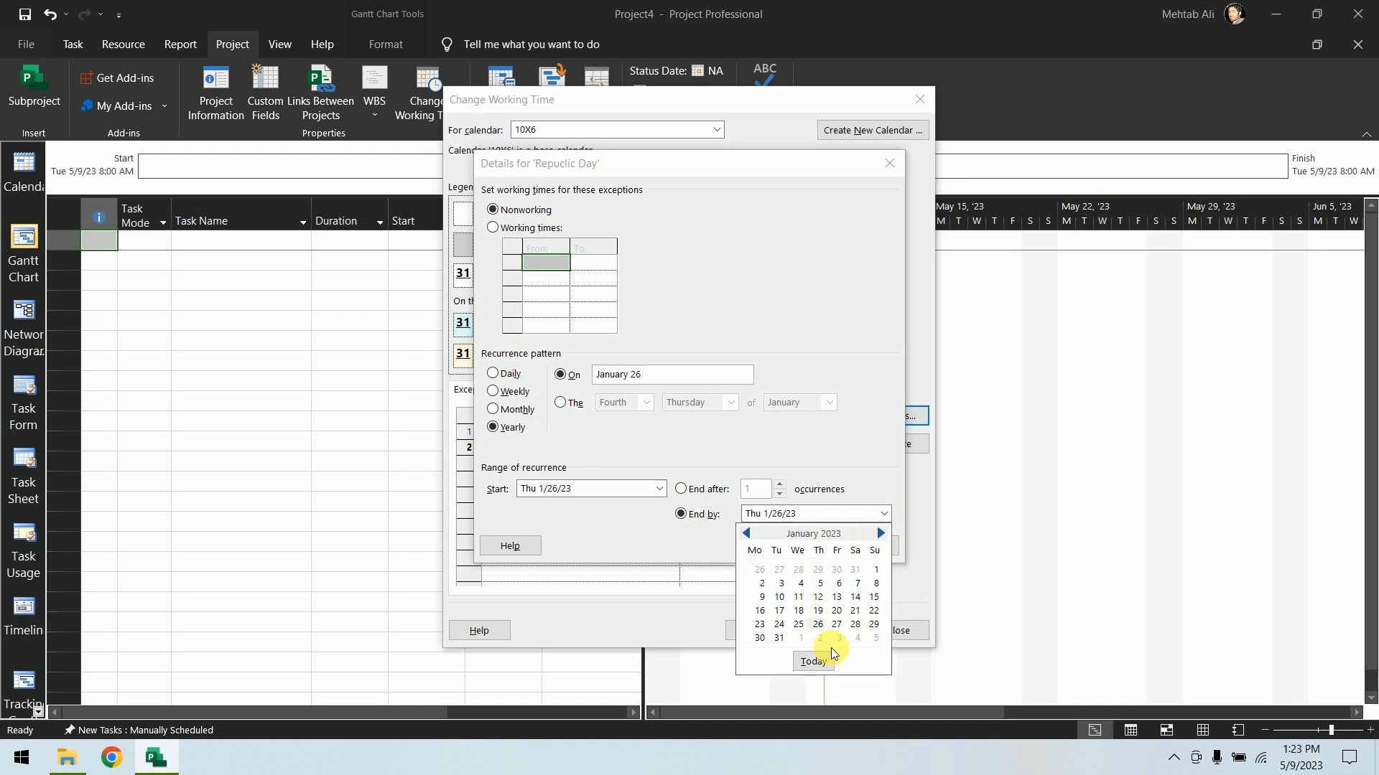
{"action": "left_click", "coordinate": [880, 534]}
{"action": "left_click", "coordinate": [880, 534]}
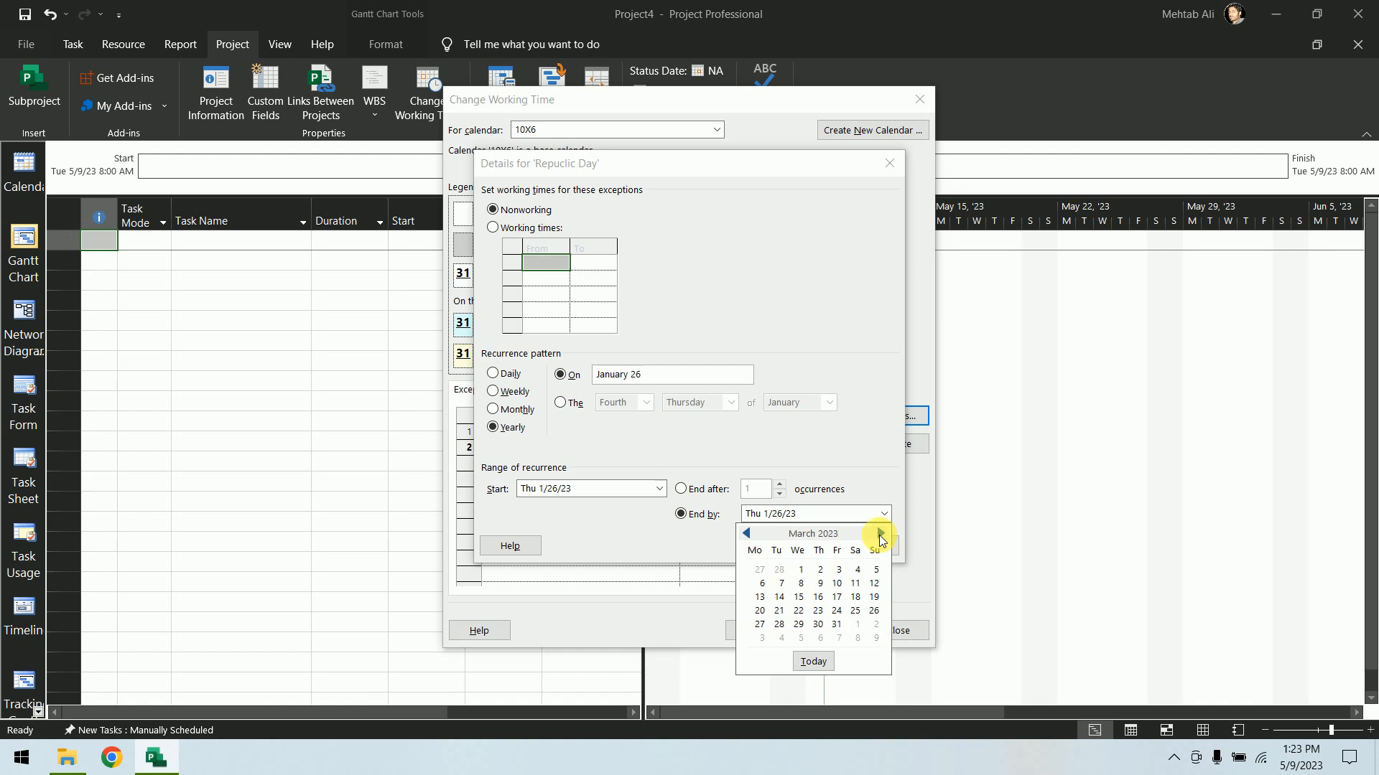
{"action": "triple_click", "coordinate": [881, 533]}
{"action": "triple_click", "coordinate": [880, 534]}
{"action": "triple_click", "coordinate": [880, 533]}
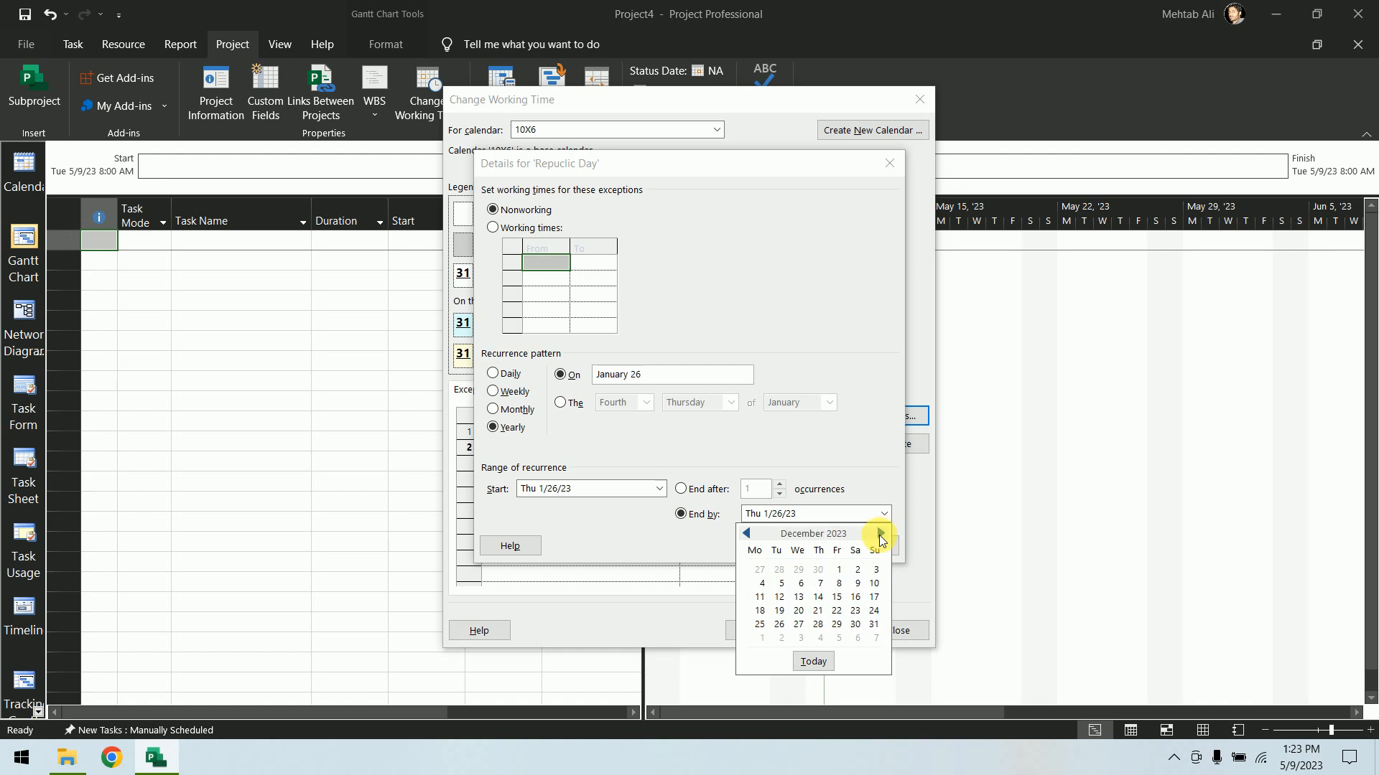
{"action": "left_click", "coordinate": [705, 507]}
{"action": "left_click", "coordinate": [704, 489]}
{"action": "left_click", "coordinate": [760, 489]}
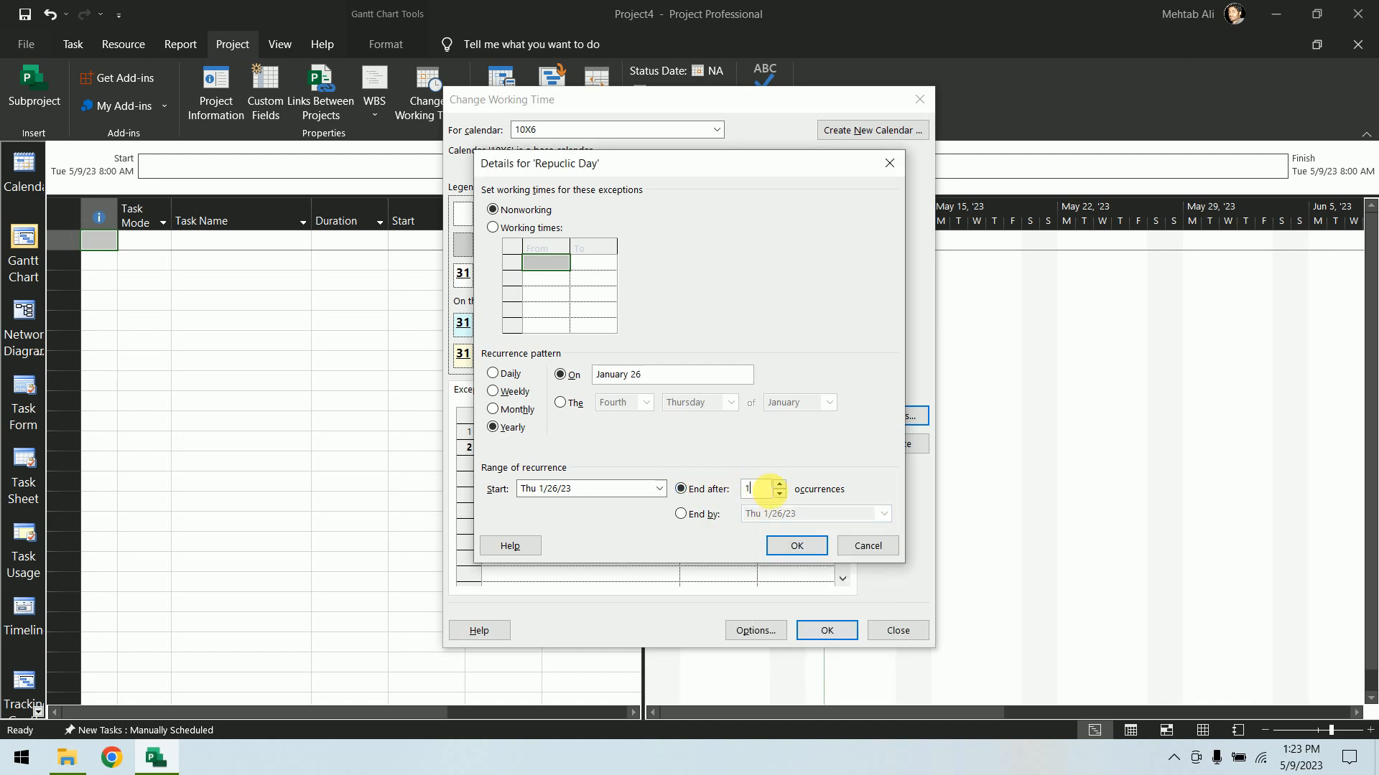
{"action": "type", "text": "0"}
{"action": "left_click", "coordinate": [795, 545]}
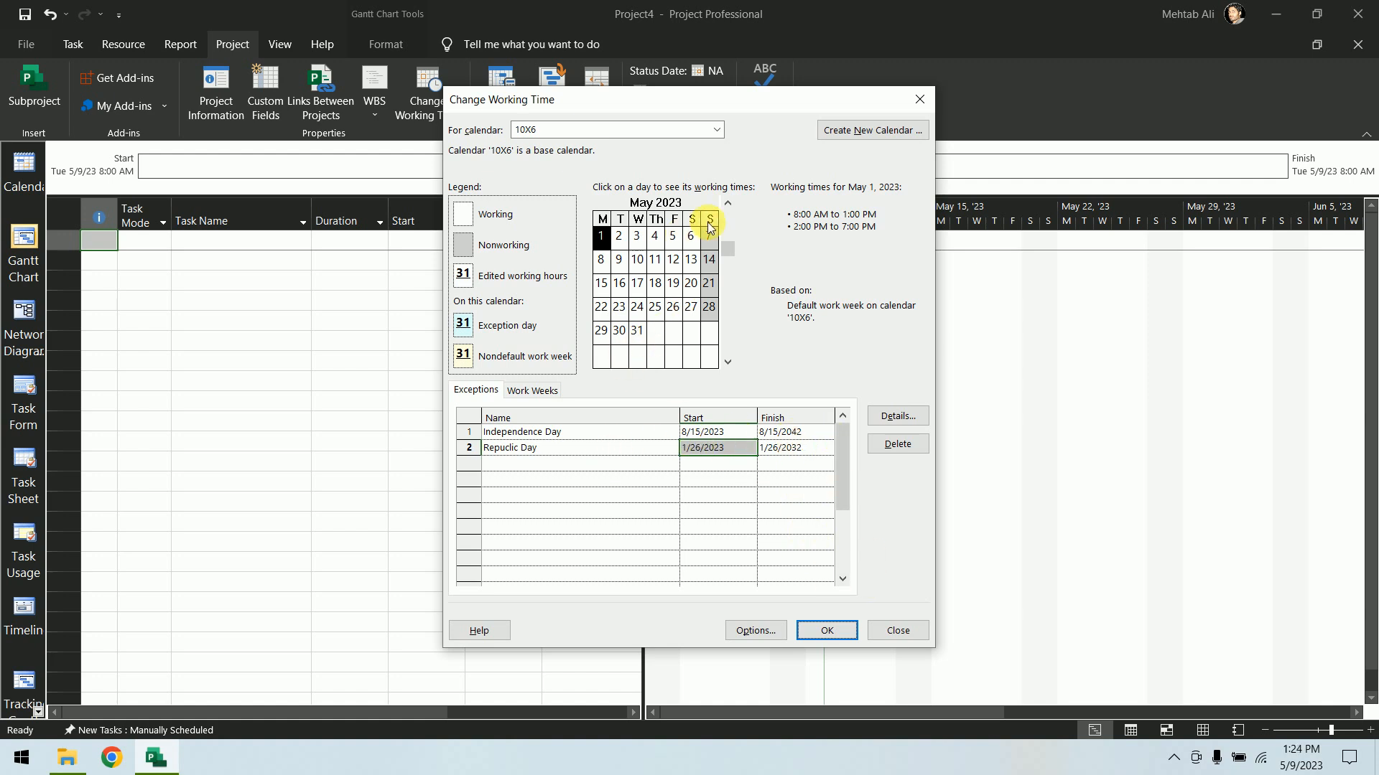
Add a third exception named Half-Day on August 15, 2023
{"action": "scroll", "coordinate": [698, 301], "scroll_direction": "down", "scroll_amount": 2}
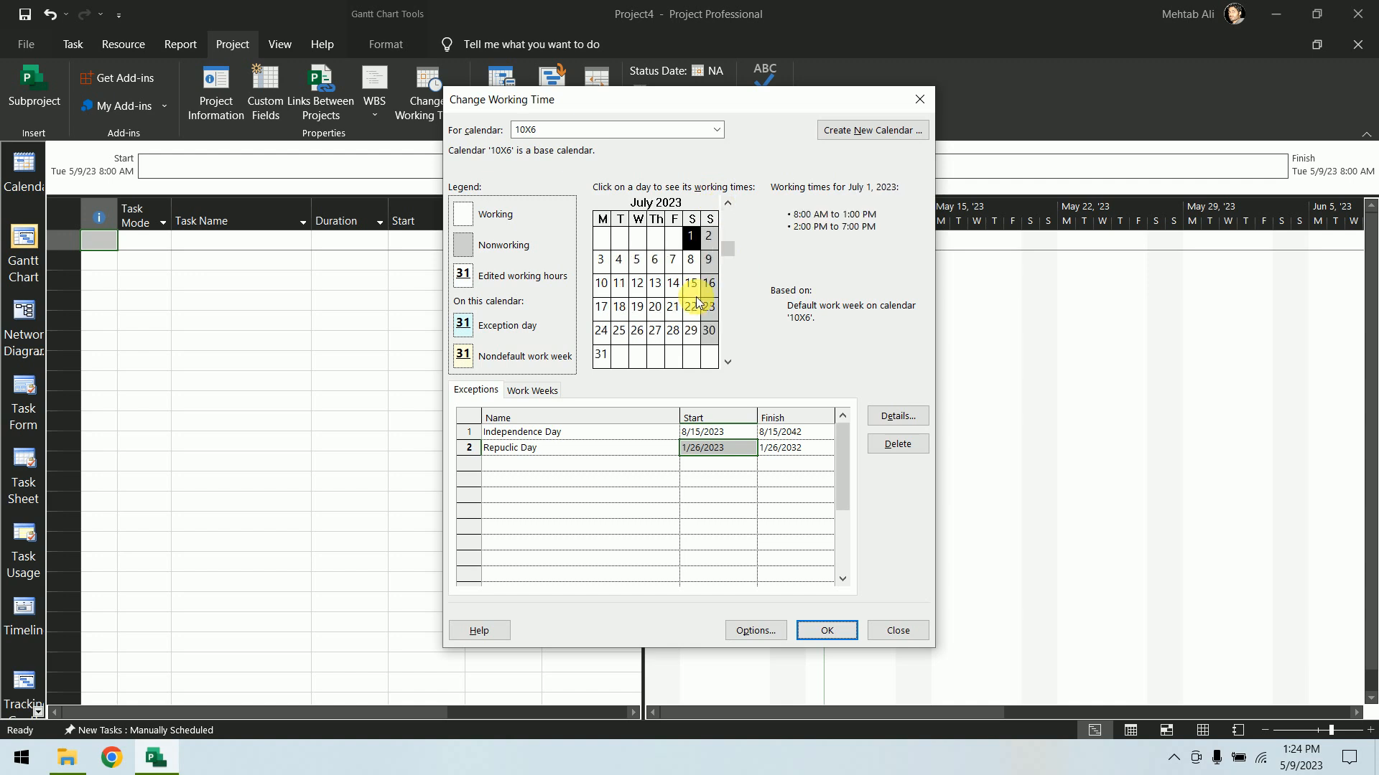
{"action": "scroll", "coordinate": [699, 301], "scroll_direction": "down", "scroll_amount": 1}
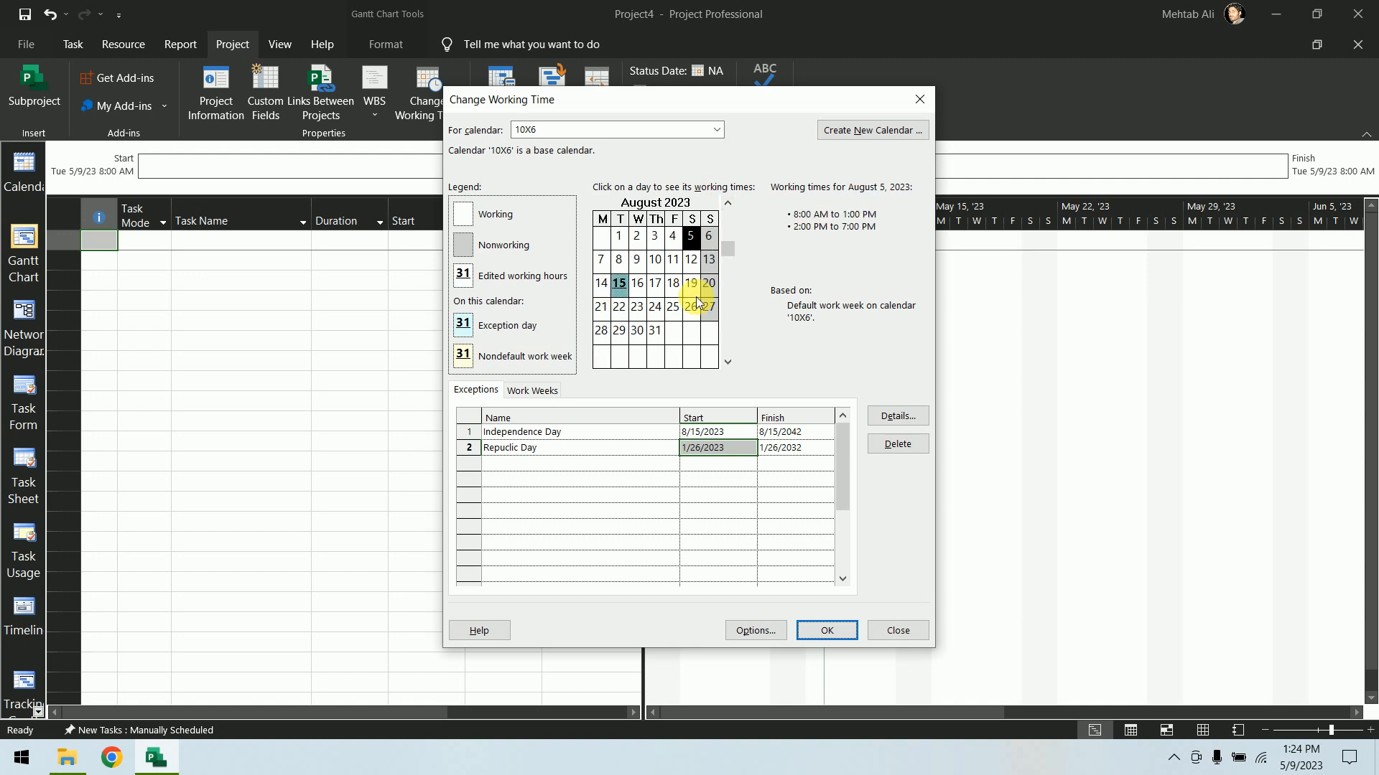
{"action": "left_click", "coordinate": [619, 285]}
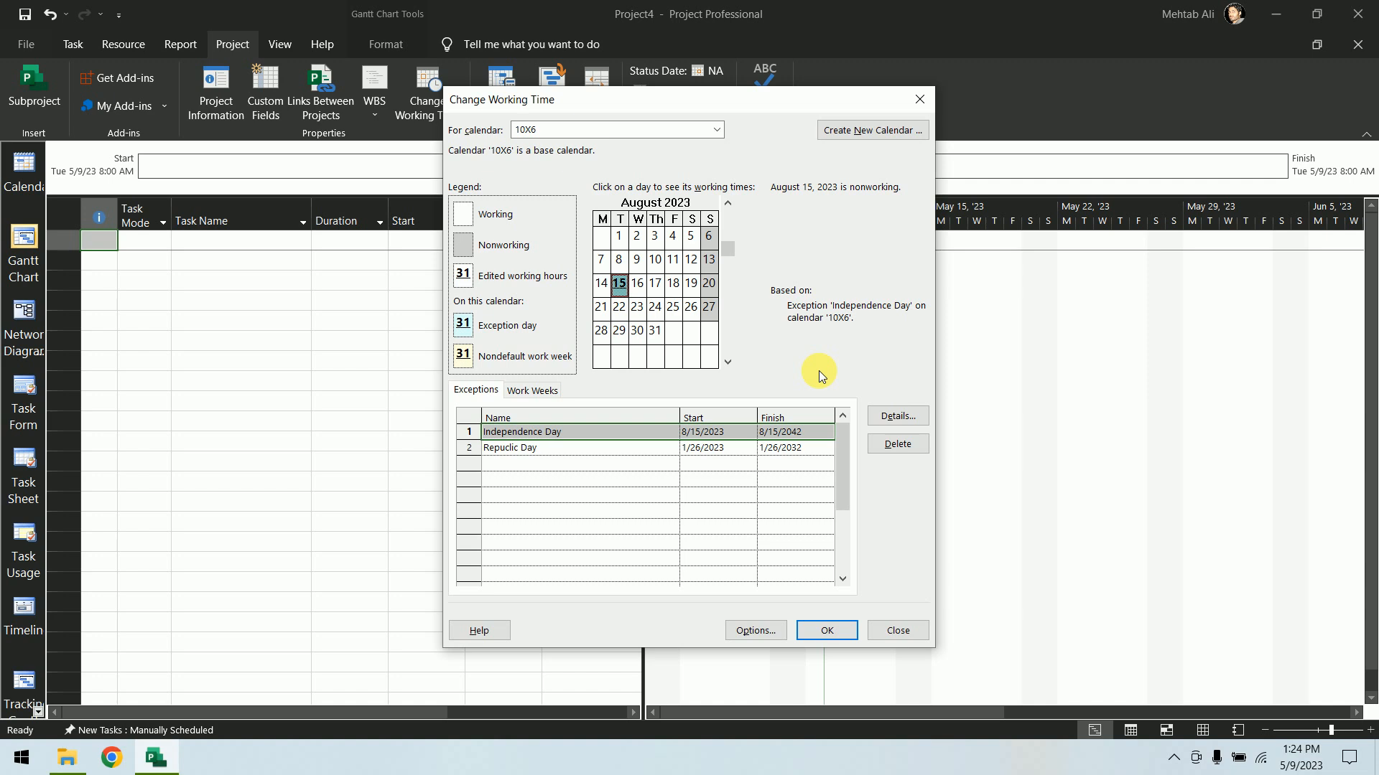
{"action": "left_click", "coordinate": [560, 465]}
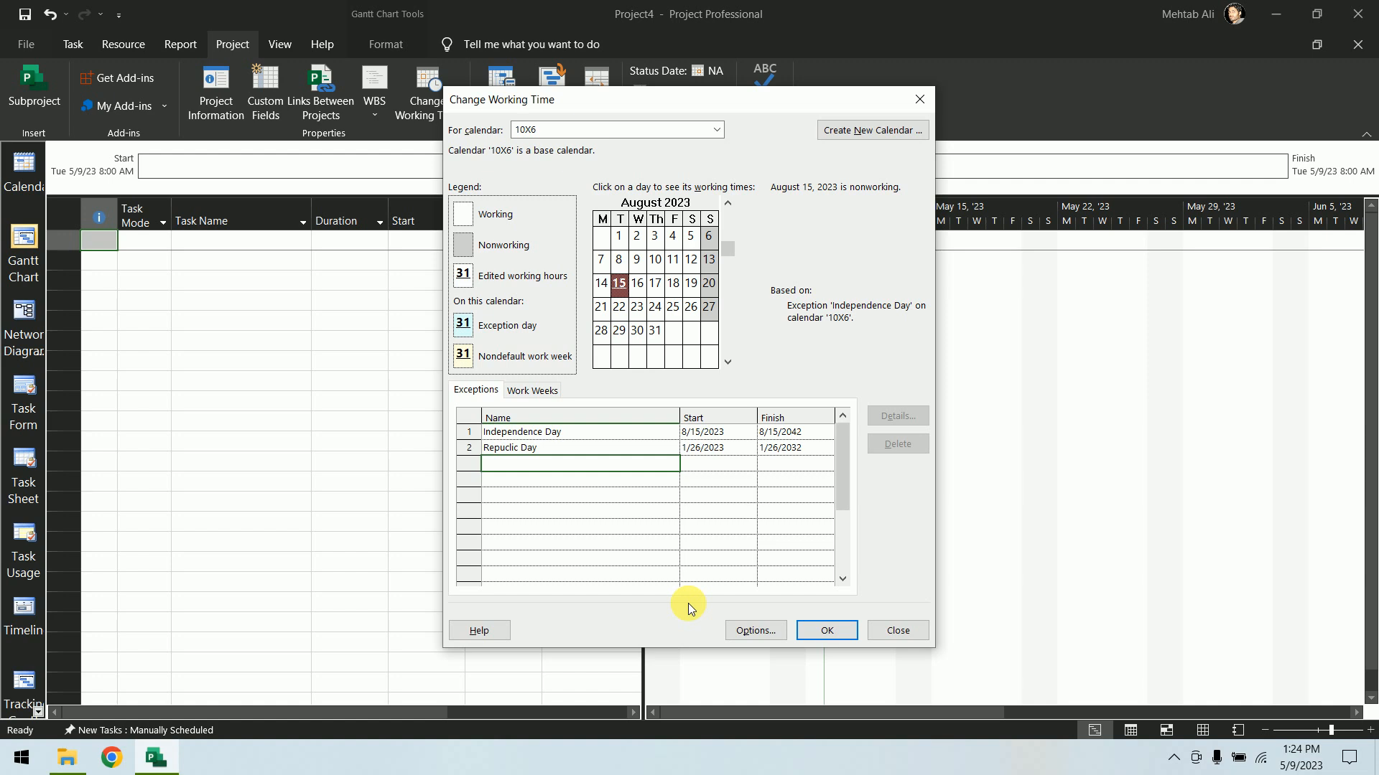
{"action": "type", "text": "Half-Day"}
{"action": "key", "text": "Return"}
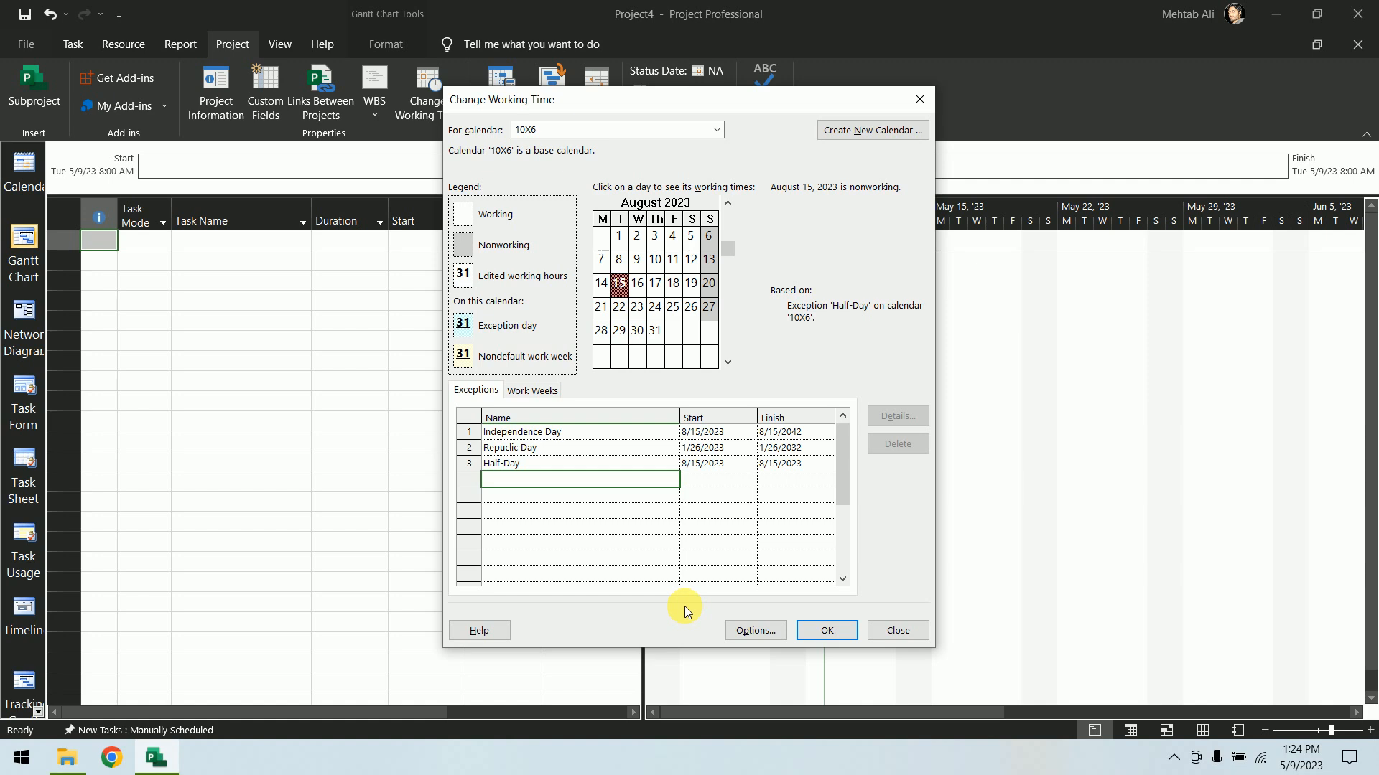
Try to make Half-Day a yearly 8:00 AM–1:00 PM working exception starting 1/1/2024 for 10 occurrences
{"action": "left_click", "coordinate": [654, 465]}
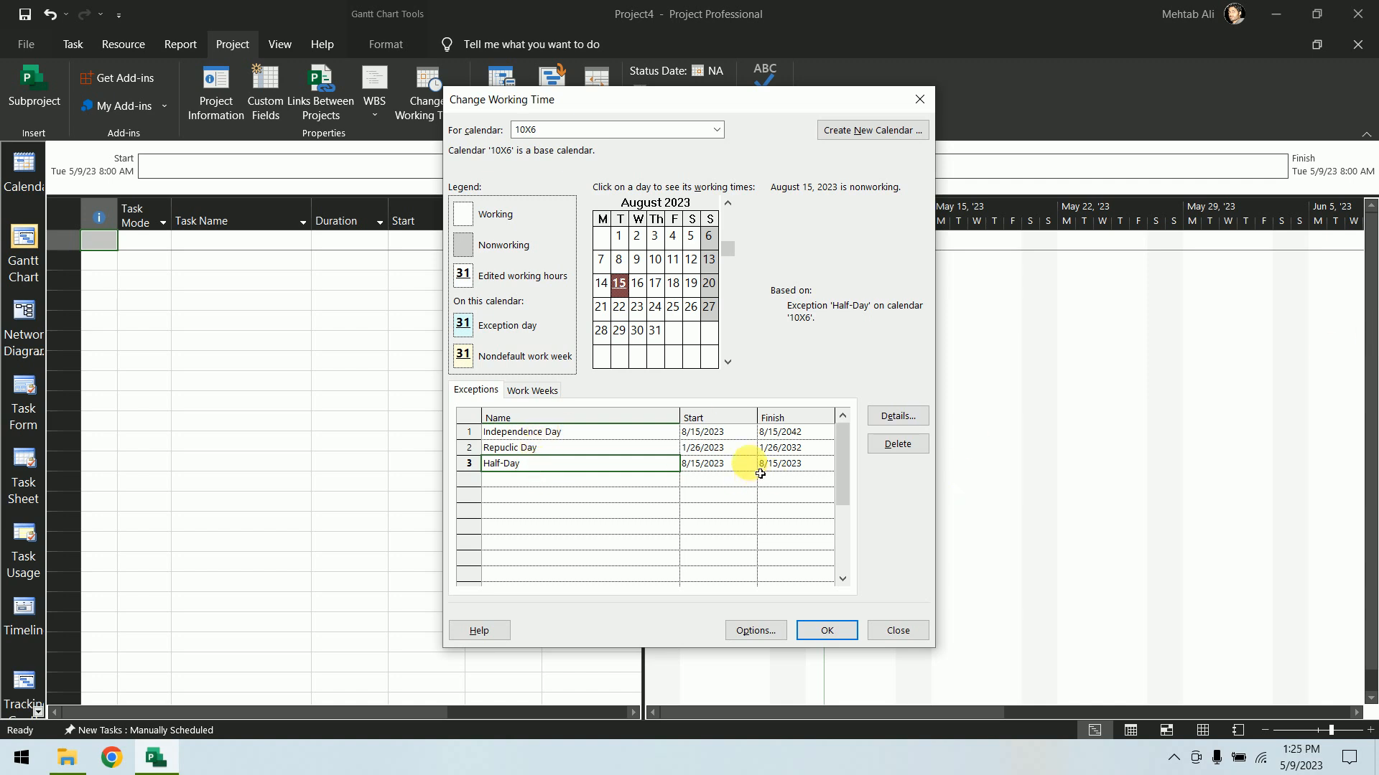
{"action": "left_click", "coordinate": [898, 415]}
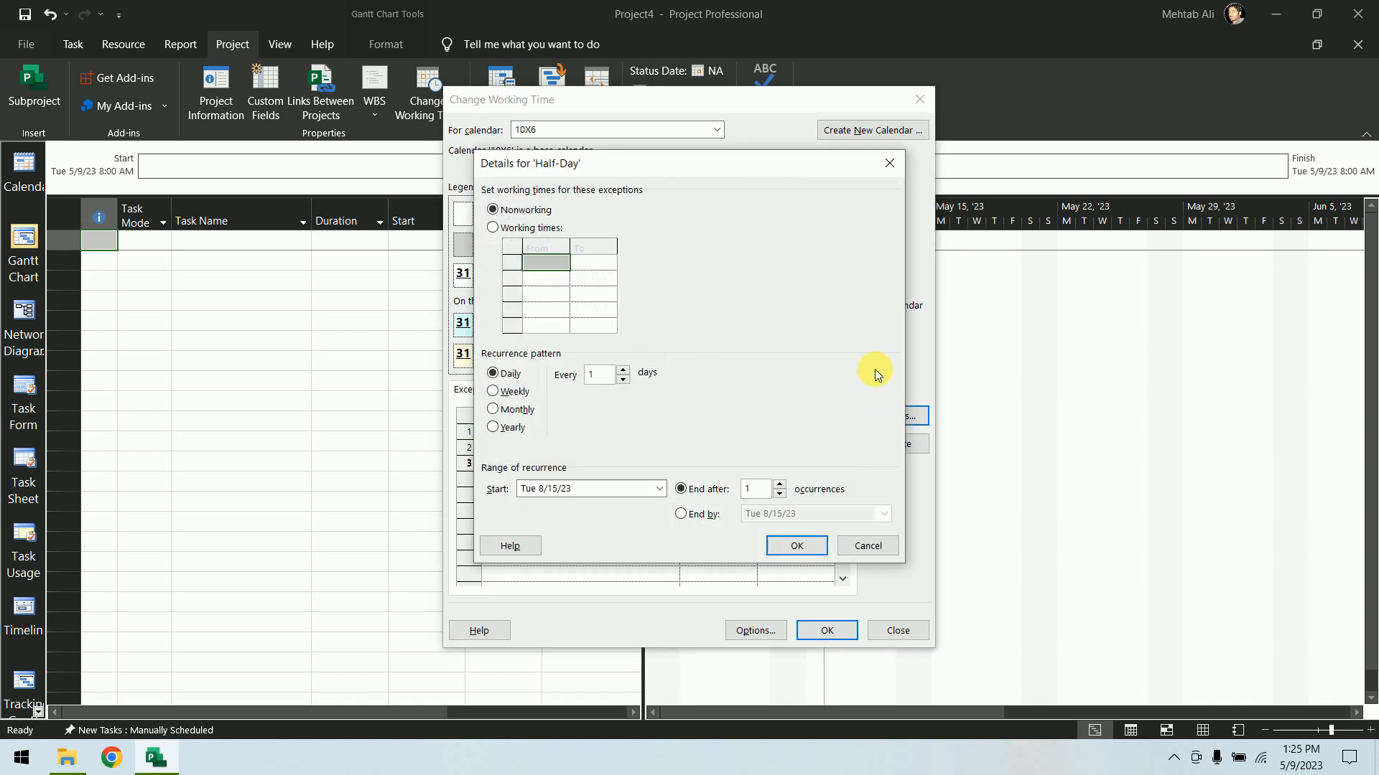
{"action": "left_click_drag", "start_coordinate": [706, 171], "coordinate": [961, 125]}
{"action": "left_click", "coordinate": [748, 381]}
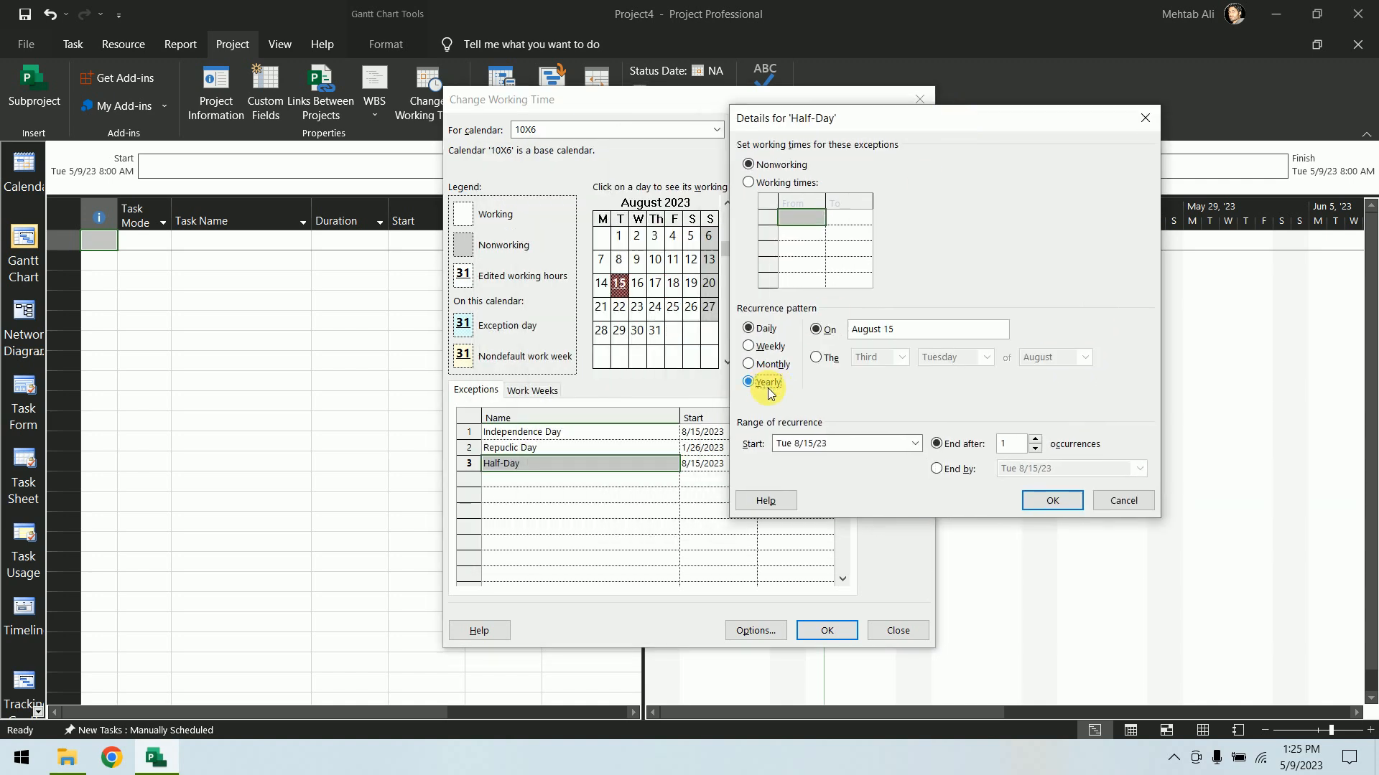
{"action": "left_click", "coordinate": [915, 443]}
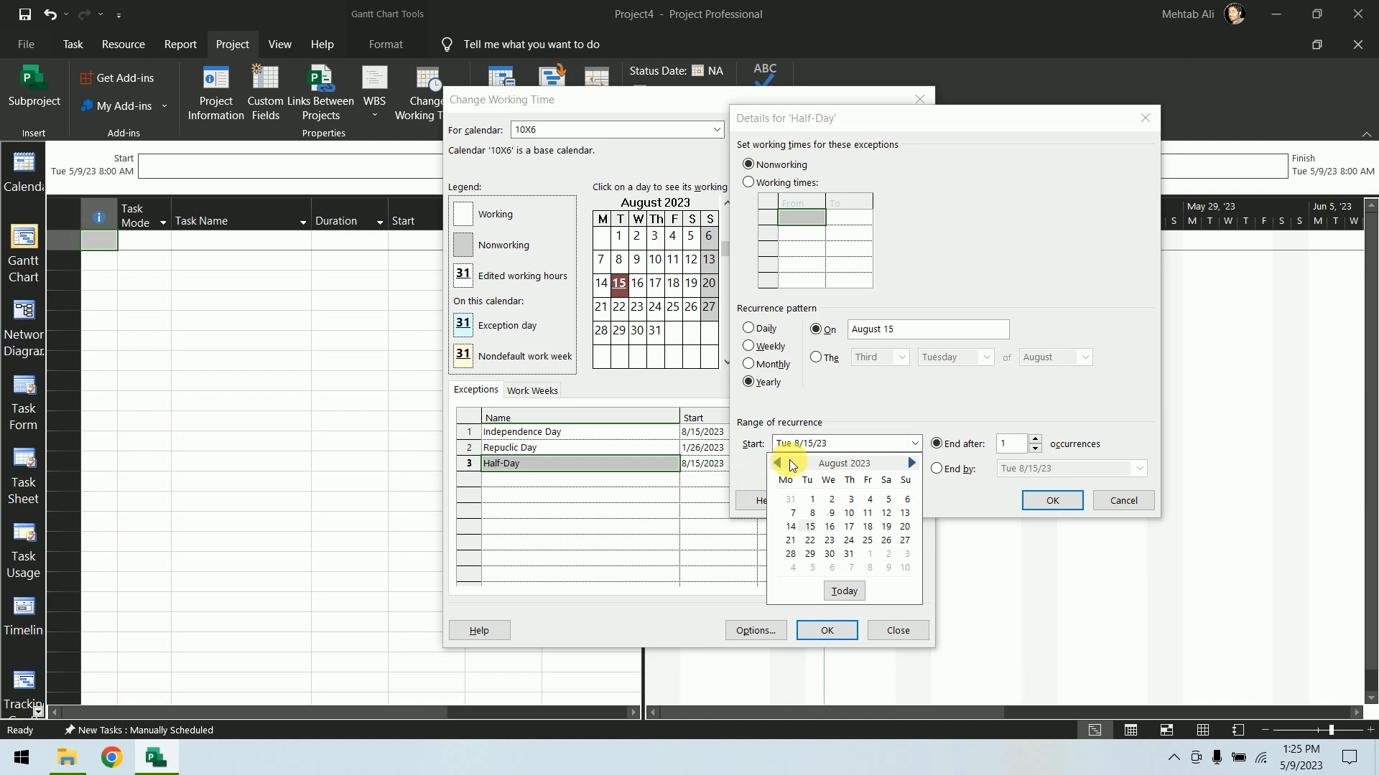
{"action": "left_click", "coordinate": [912, 463]}
{"action": "left_click", "coordinate": [912, 463]}
{"action": "left_click", "coordinate": [912, 463]}
{"action": "left_click", "coordinate": [912, 463]}
{"action": "left_click", "coordinate": [912, 463]}
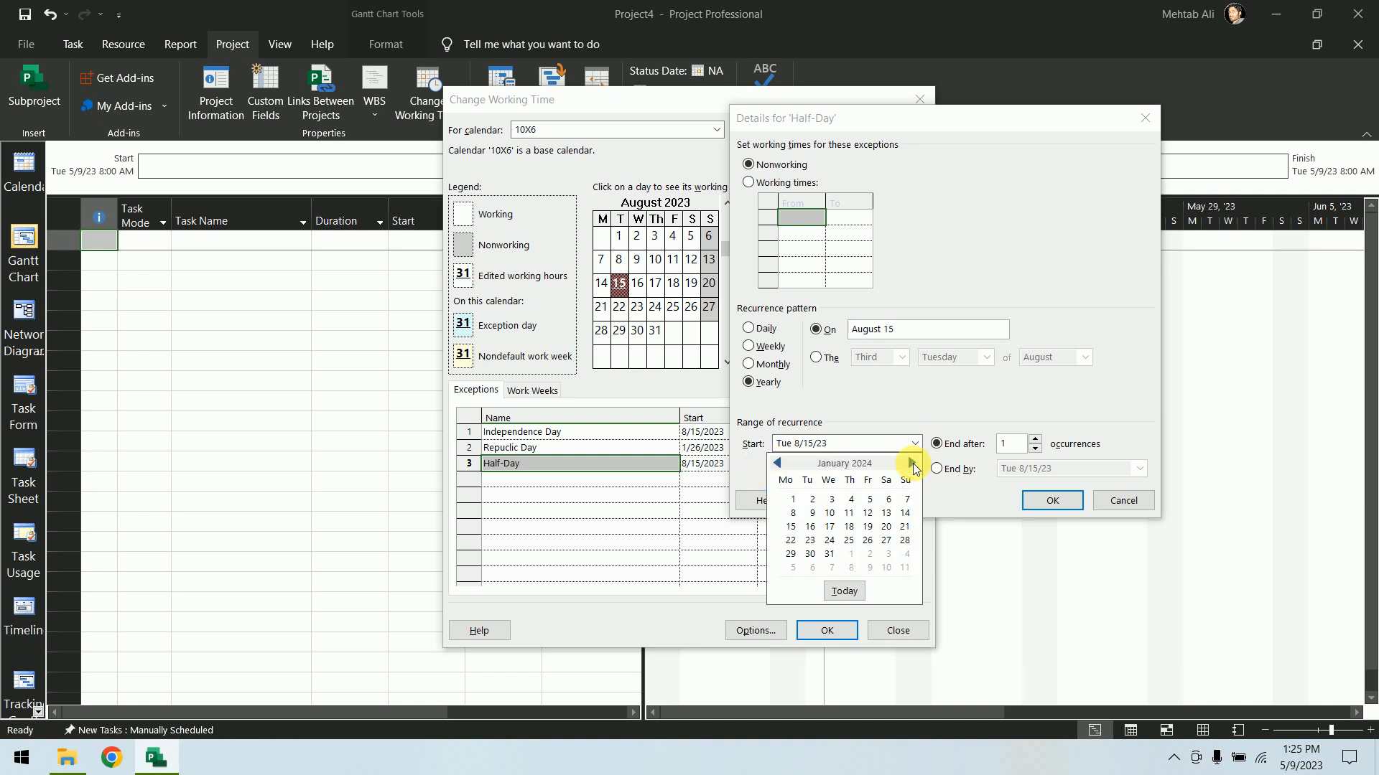
{"action": "left_click", "coordinate": [789, 496]}
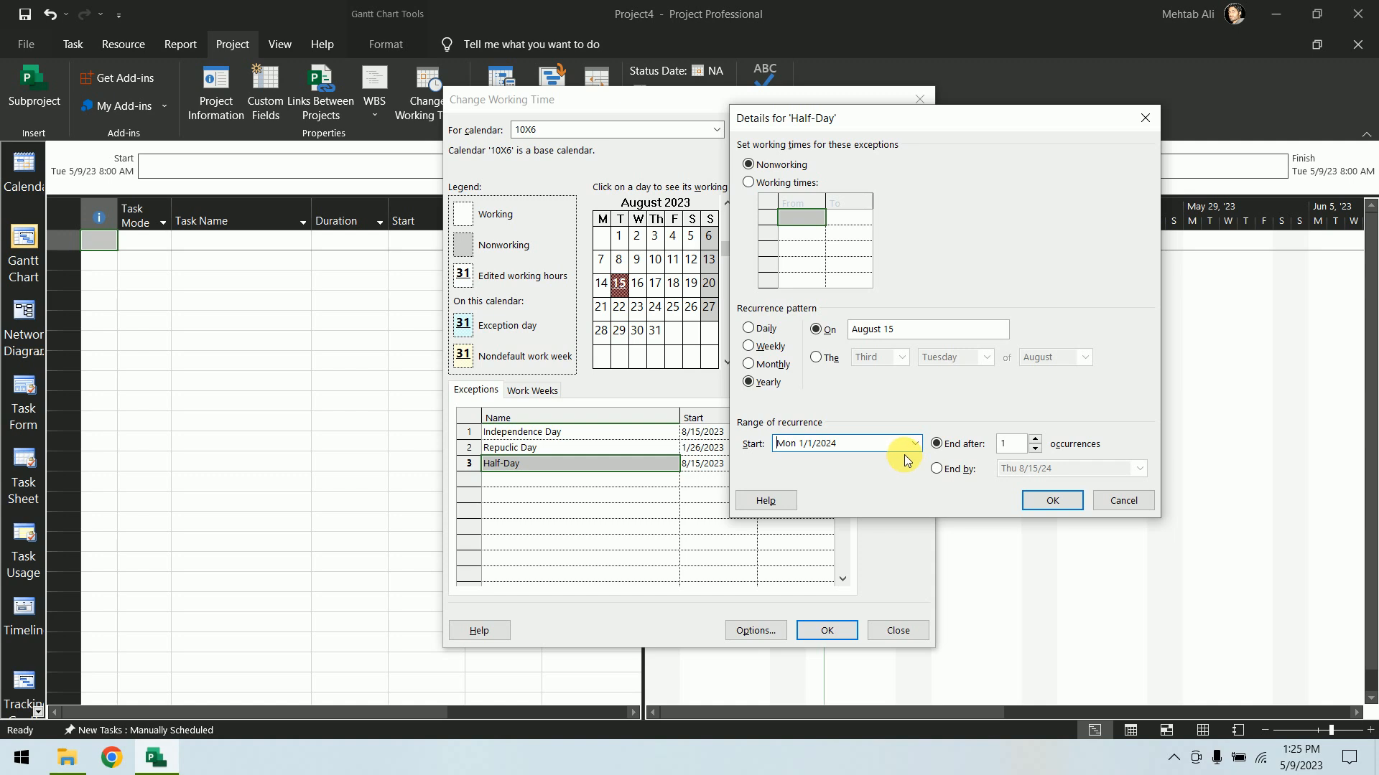
{"action": "left_click", "coordinate": [785, 182]}
{"action": "left_click", "coordinate": [804, 235]}
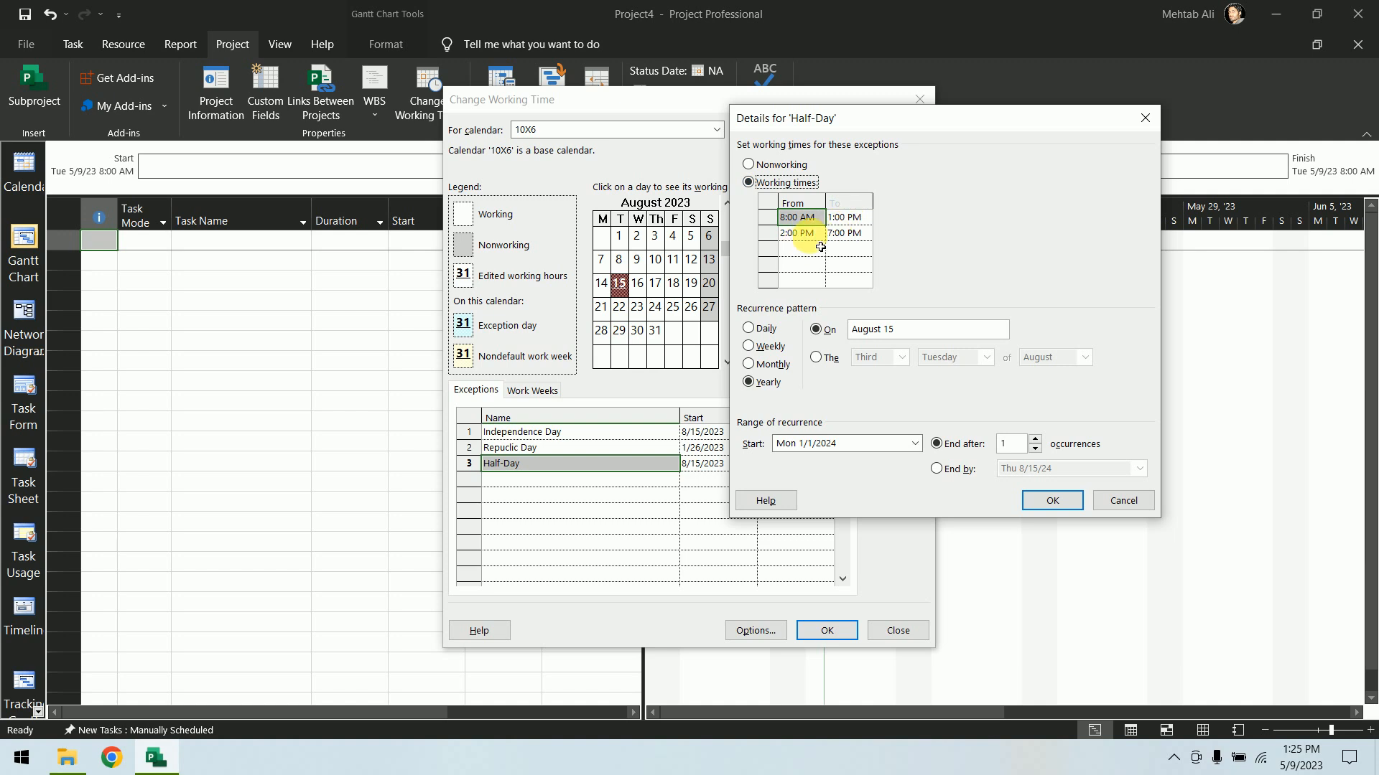
{"action": "left_click", "coordinate": [768, 235]}
{"action": "key", "text": "Delete"}
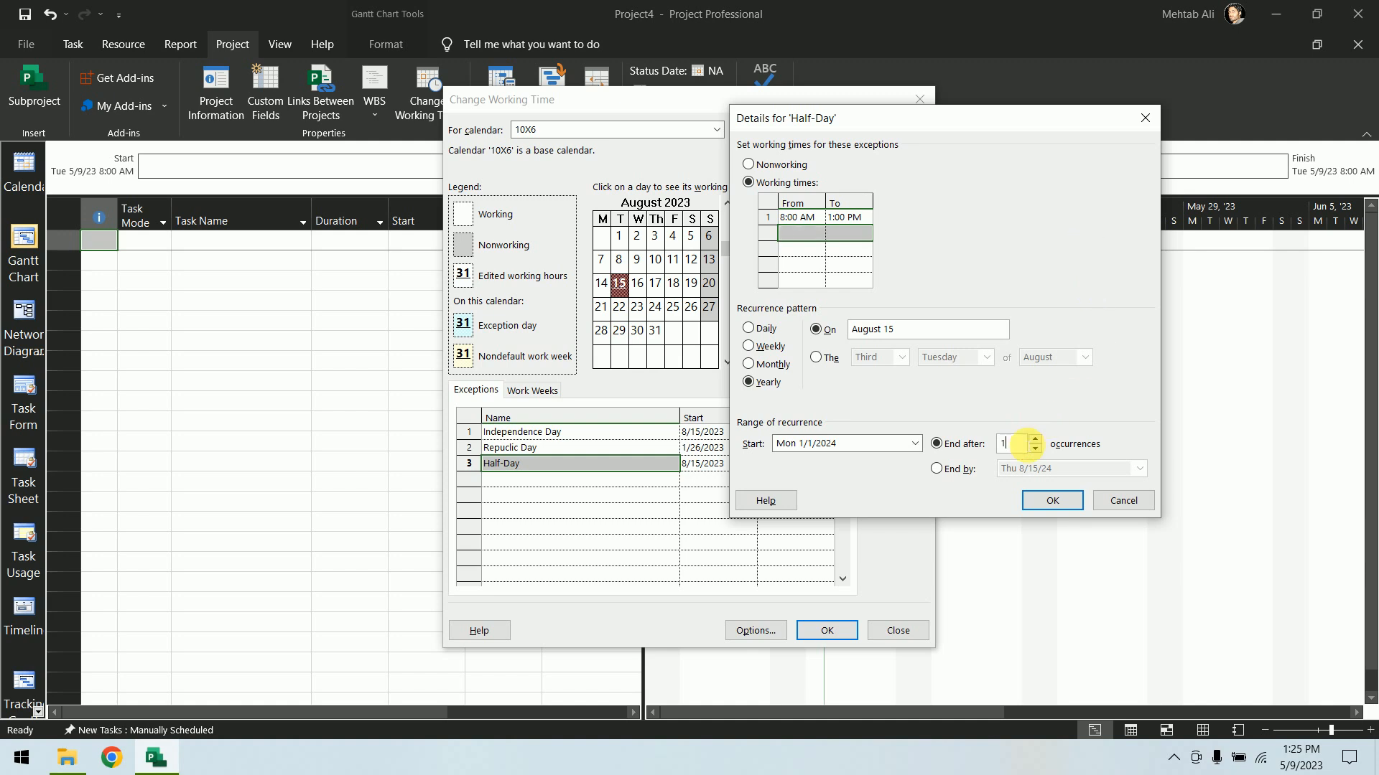
{"action": "type", "text": "0"}
{"action": "left_click", "coordinate": [1050, 502]}
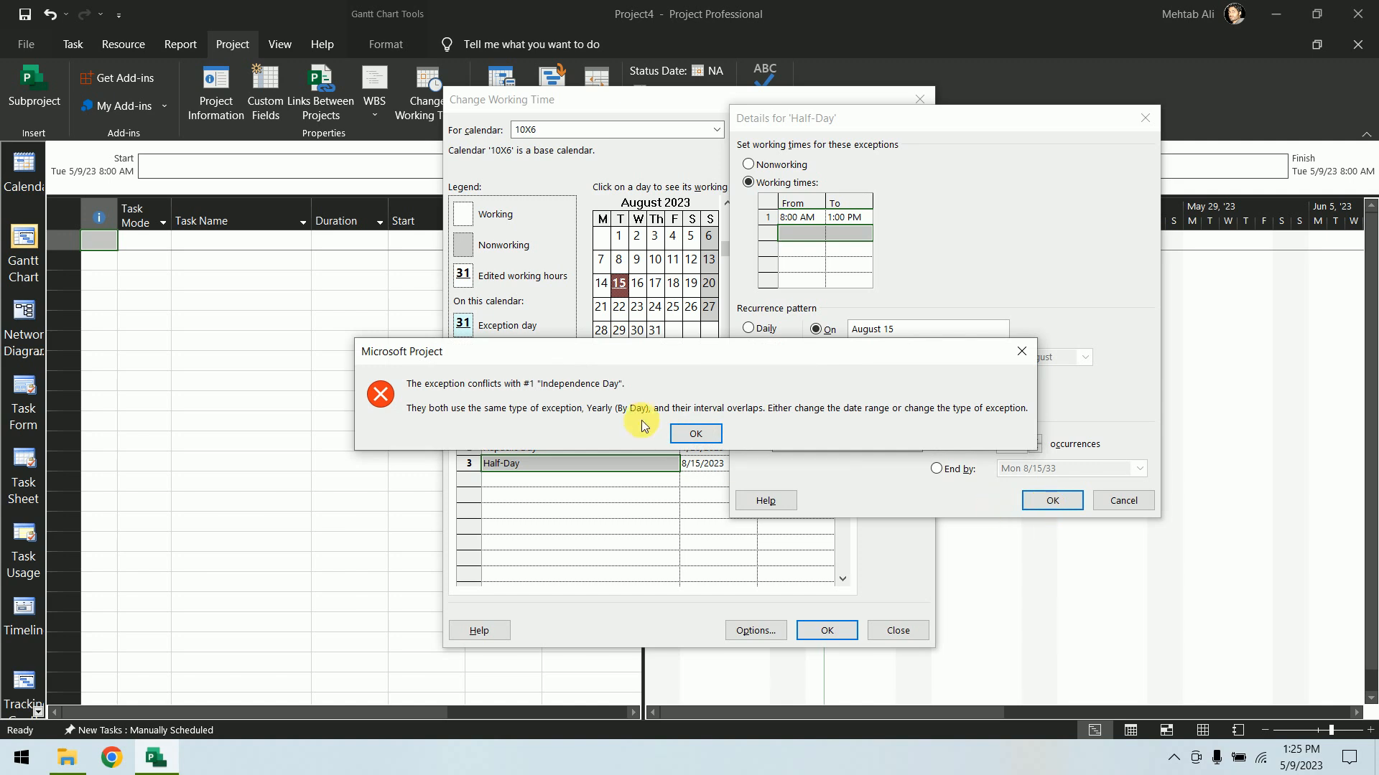
{"action": "left_click", "coordinate": [693, 435]}
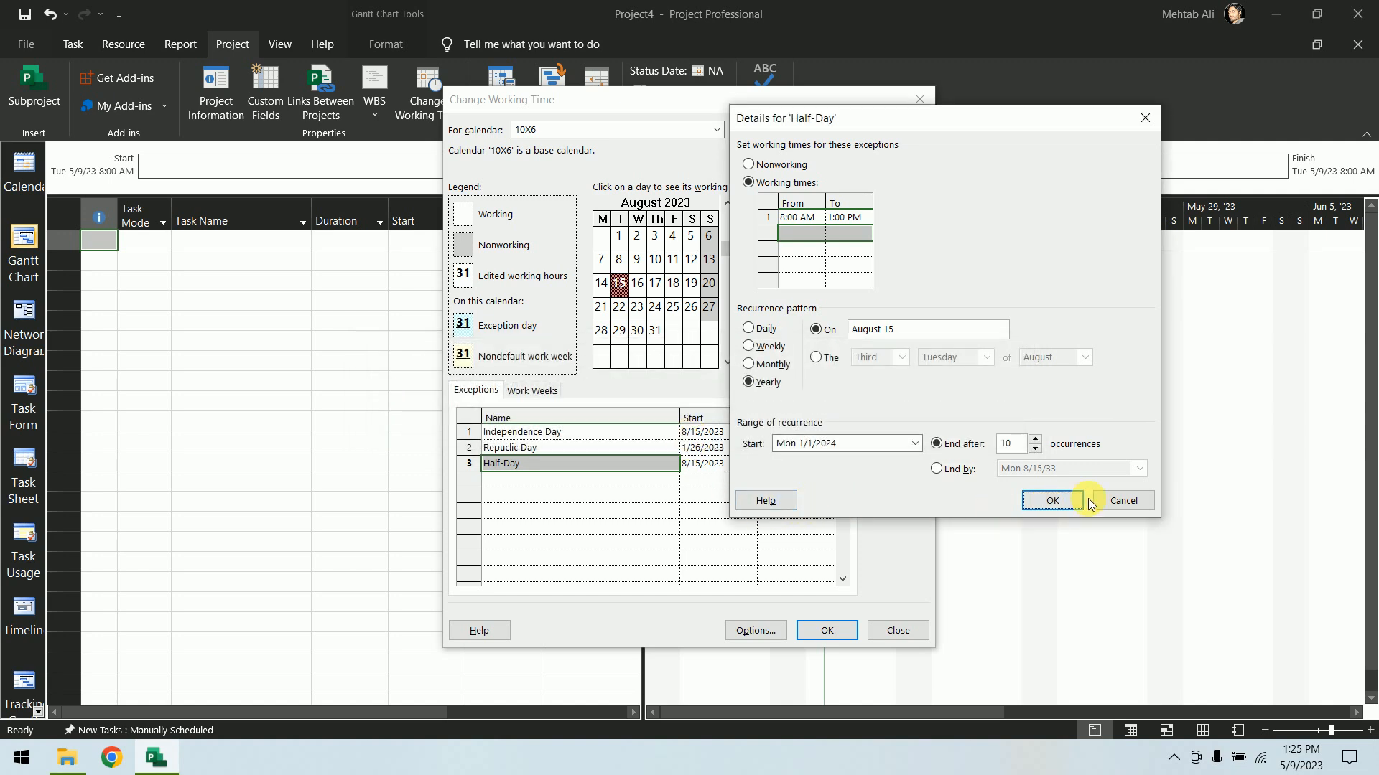
{"action": "left_click", "coordinate": [1120, 501]}
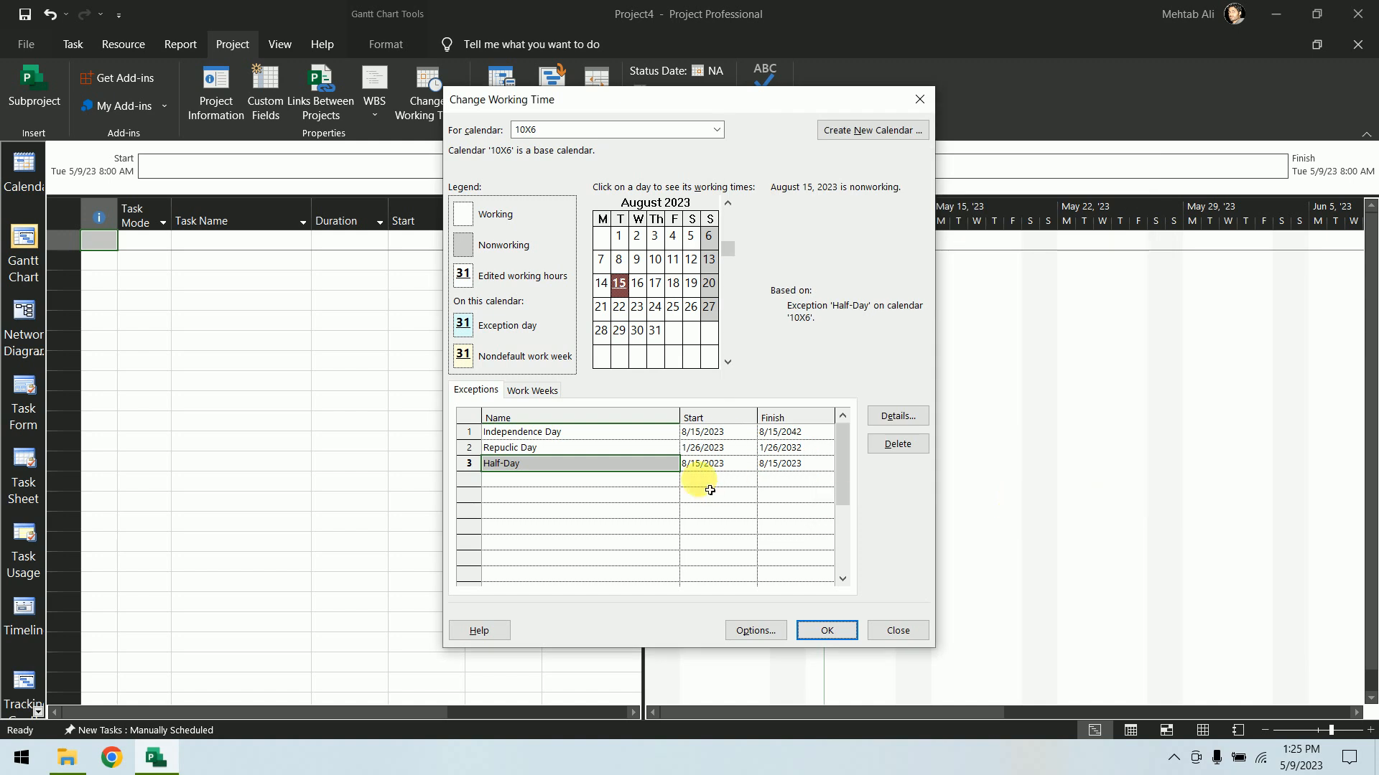
Set the Half-Day exception's start date to 1/1/2023
{"action": "left_click", "coordinate": [749, 463]}
{"action": "left_click", "coordinate": [749, 463]}
{"action": "left_click", "coordinate": [616, 482]}
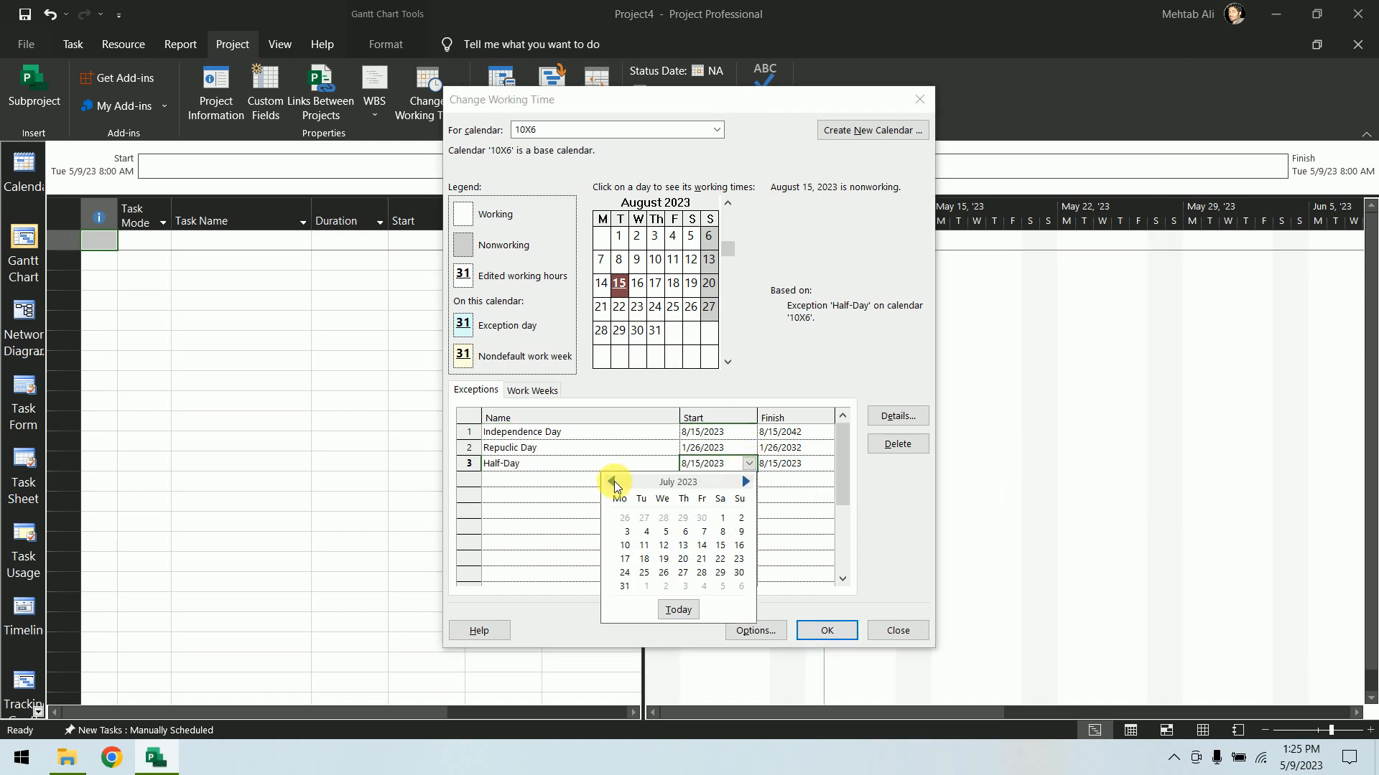
{"action": "left_click", "coordinate": [614, 481]}
{"action": "left_click", "coordinate": [614, 481]}
{"action": "left_click", "coordinate": [614, 481]}
{"action": "left_click", "coordinate": [614, 481]}
{"action": "left_click", "coordinate": [614, 481]}
{"action": "left_click", "coordinate": [614, 481]}
{"action": "left_click", "coordinate": [614, 481]}
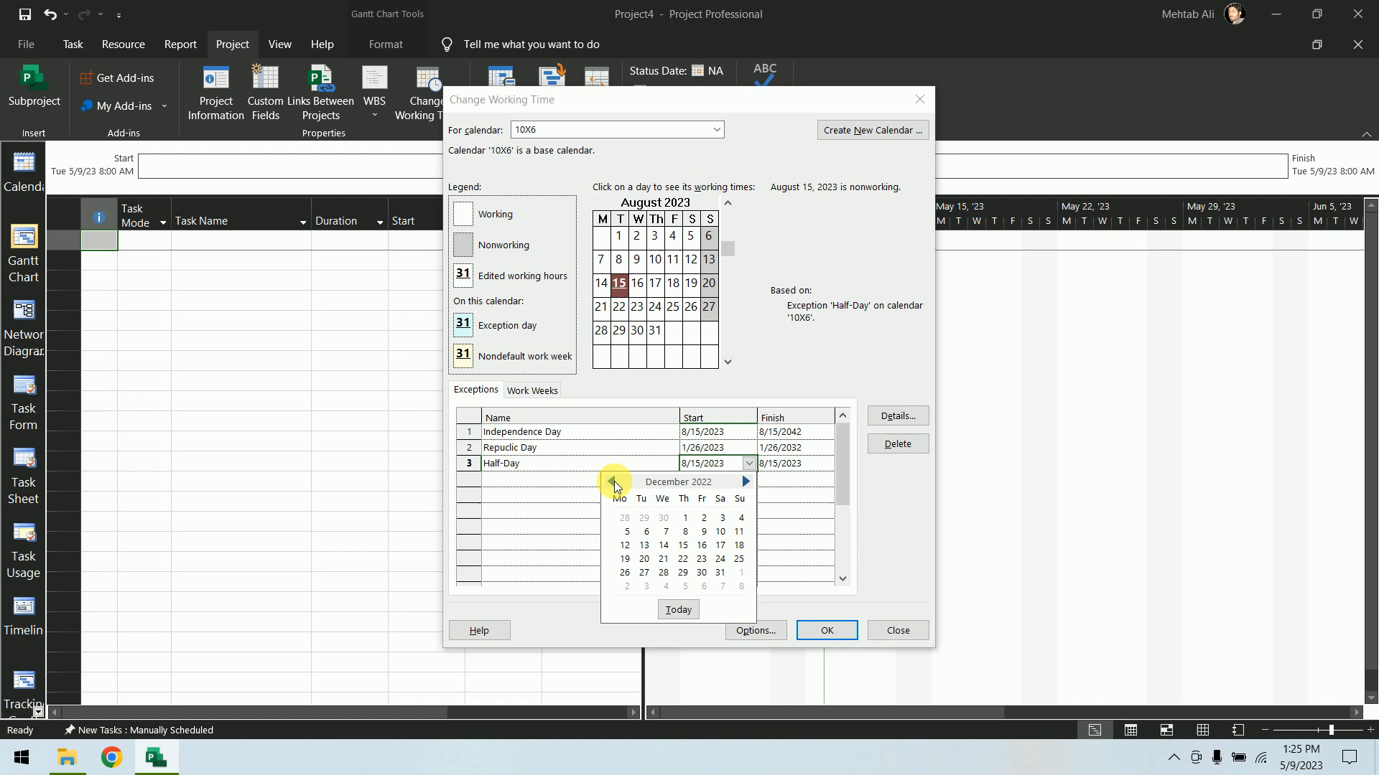
{"action": "left_click", "coordinate": [745, 482]}
{"action": "left_click", "coordinate": [739, 518]}
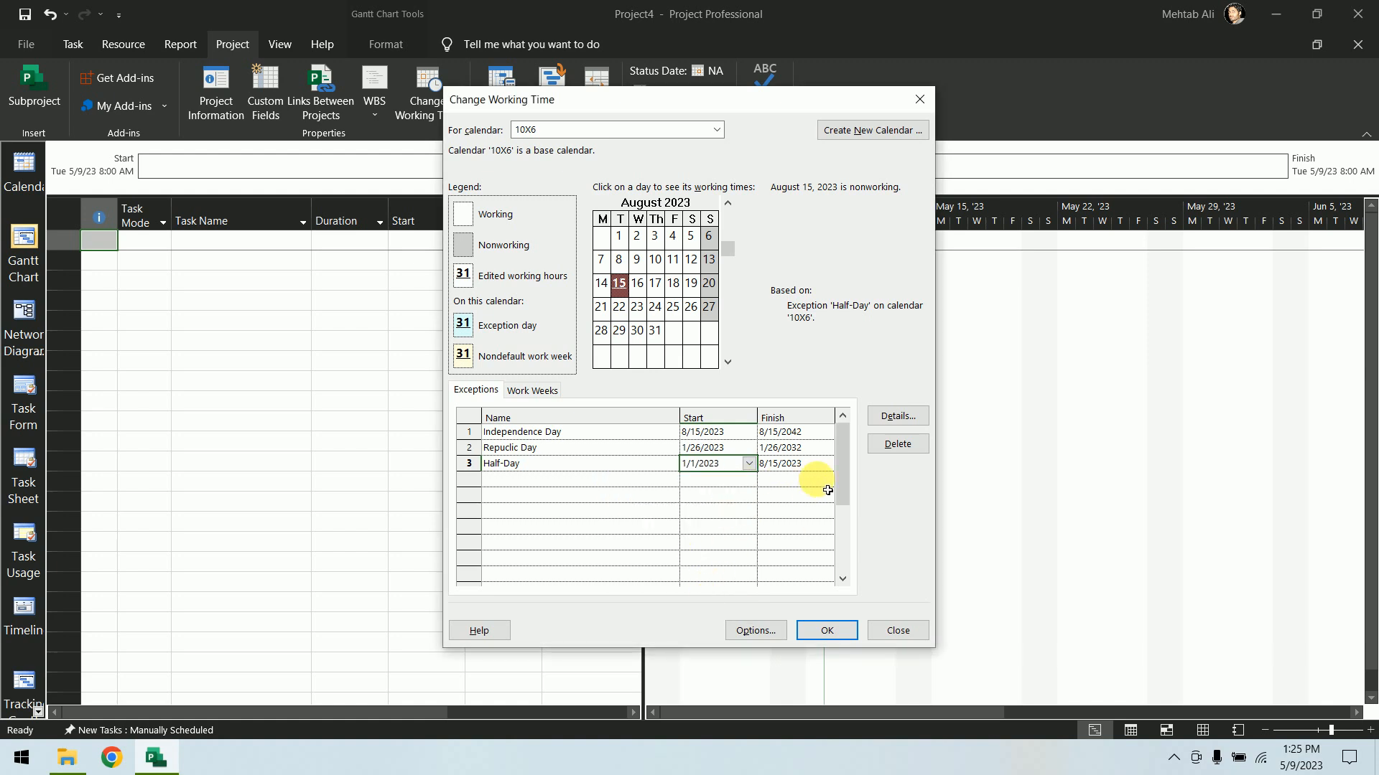
Make Half-Day a yearly working exception from 8:00 AM to 1:00 PM on January 1, ending after 10 occurrences
{"action": "left_click", "coordinate": [899, 417]}
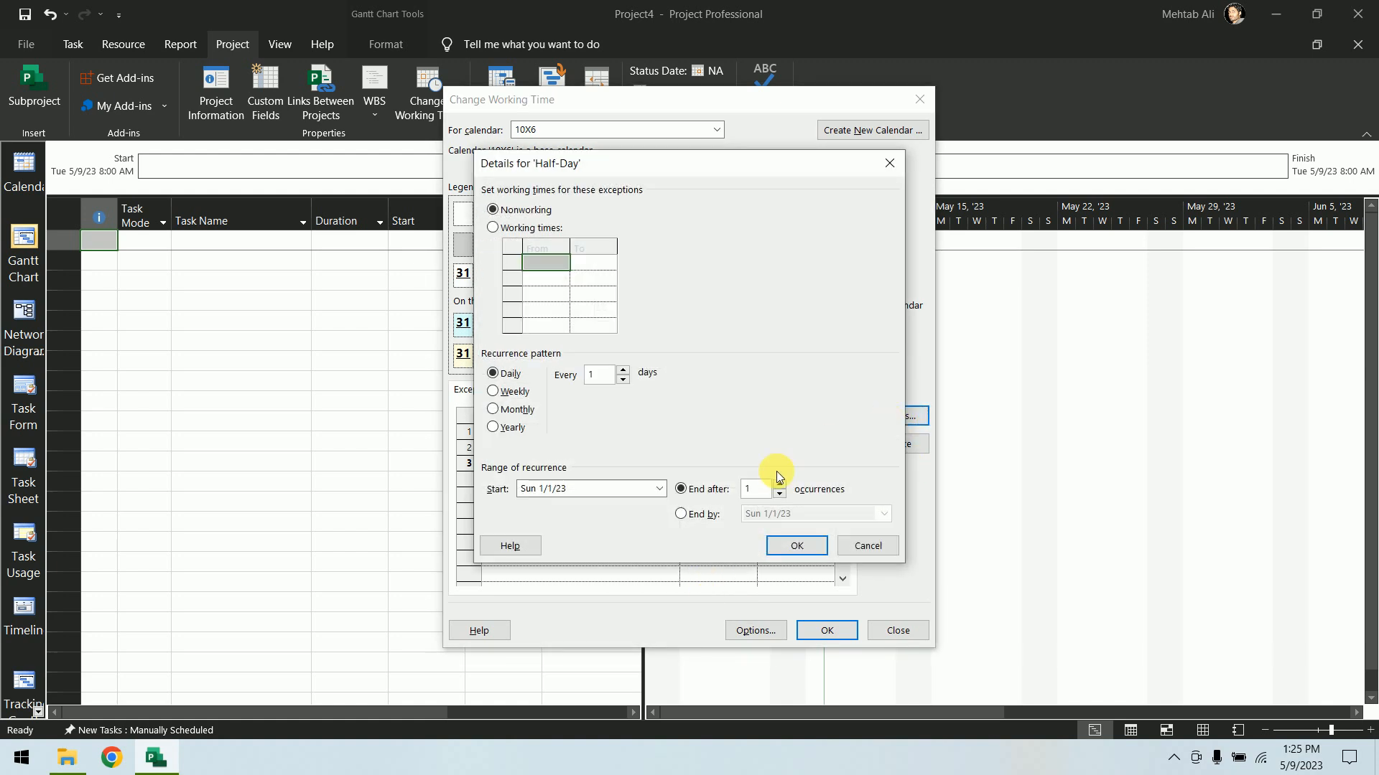
{"action": "left_click", "coordinate": [540, 227]}
{"action": "left_click", "coordinate": [514, 283]}
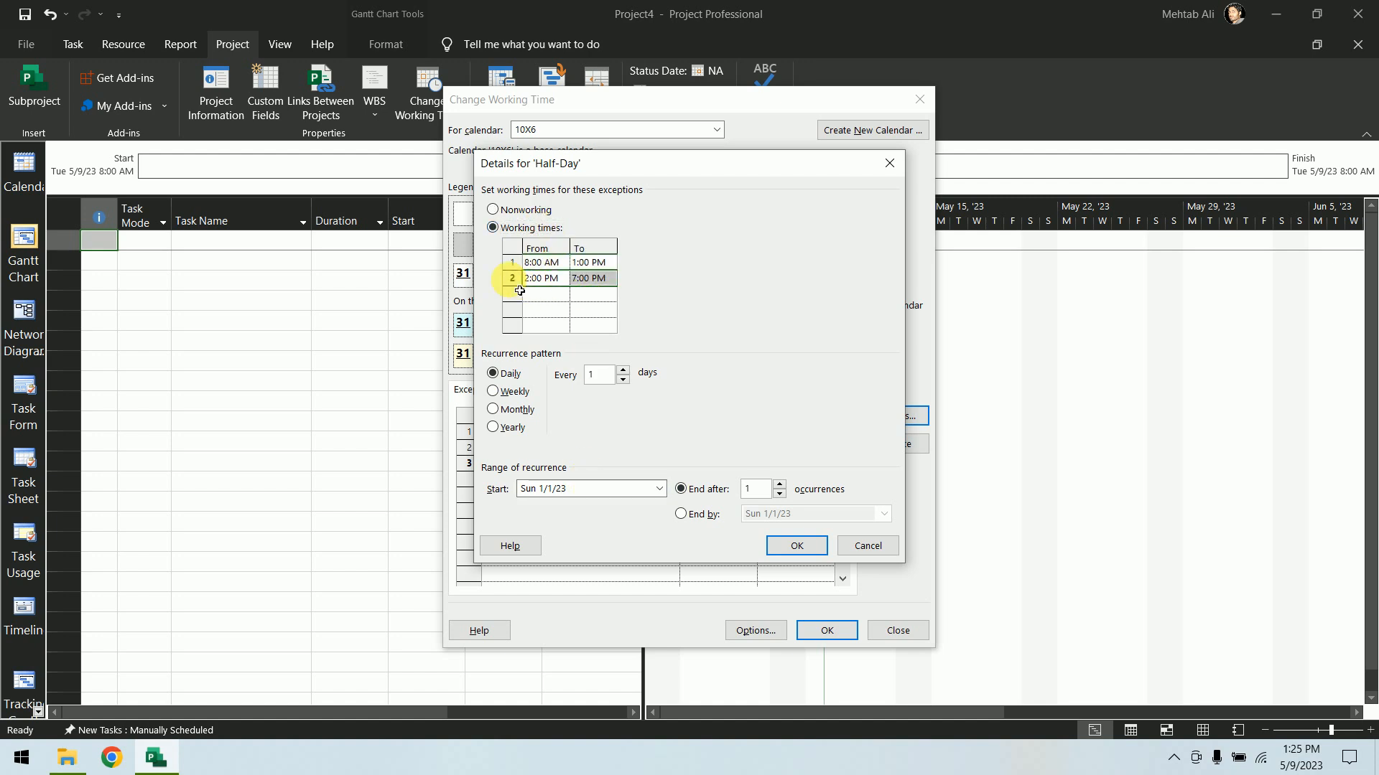
{"action": "key", "text": "Delete"}
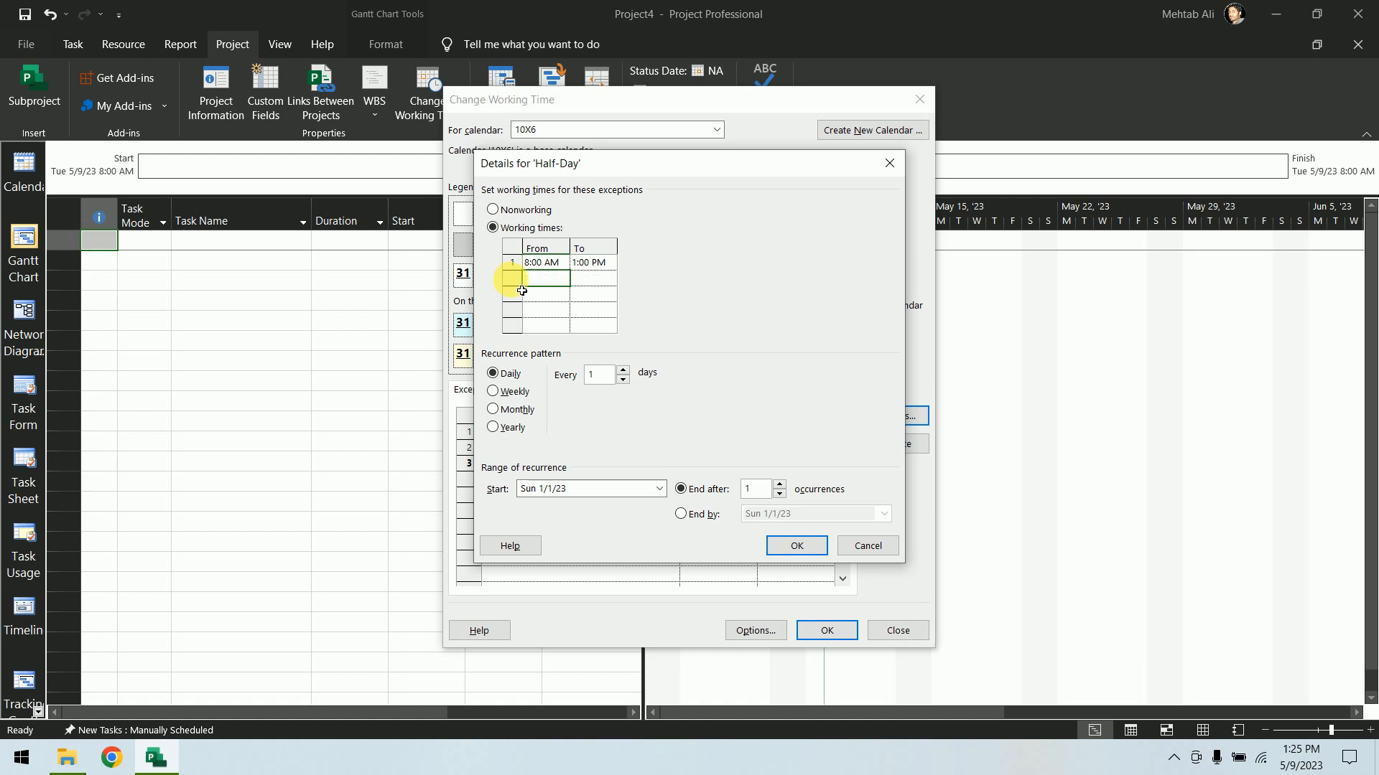
{"action": "left_click", "coordinate": [511, 427]}
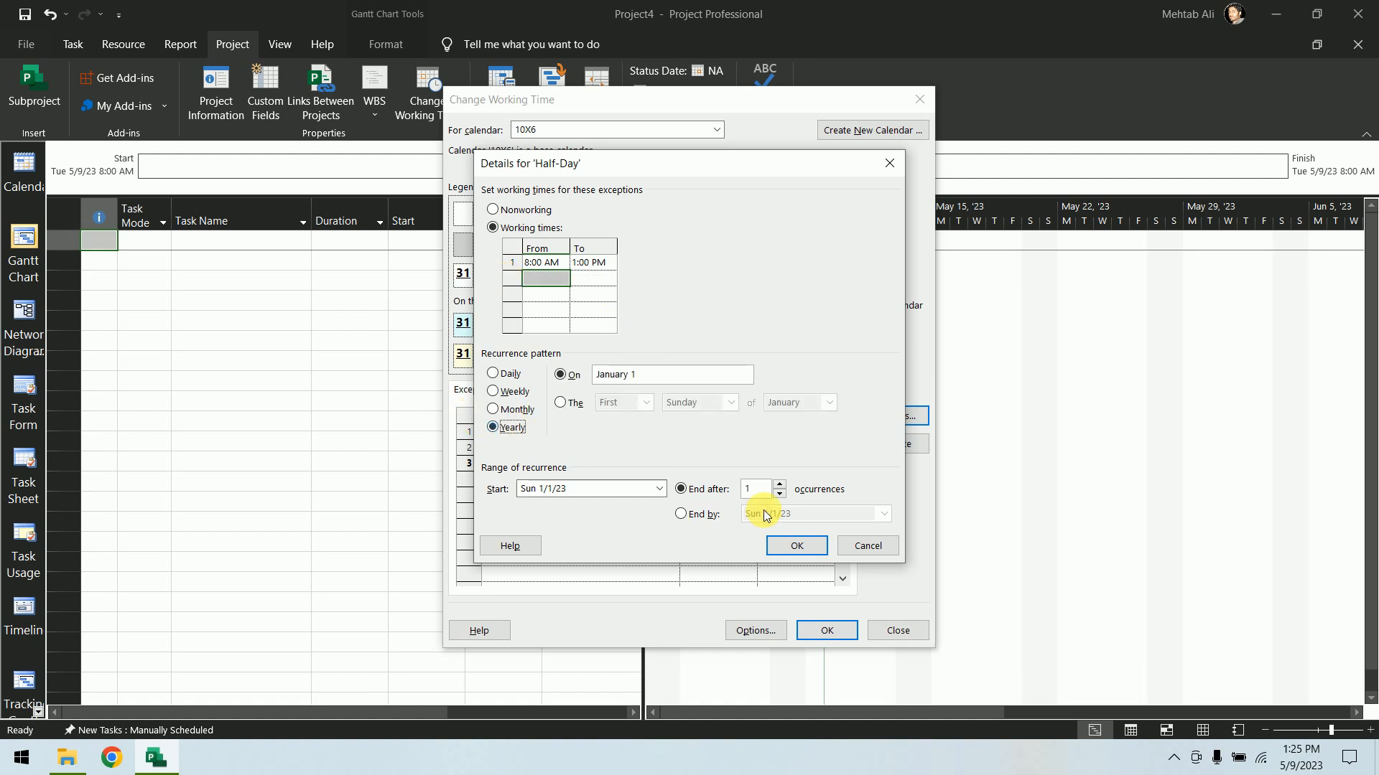
{"action": "left_click", "coordinate": [750, 489]}
{"action": "type", "text": "0"}
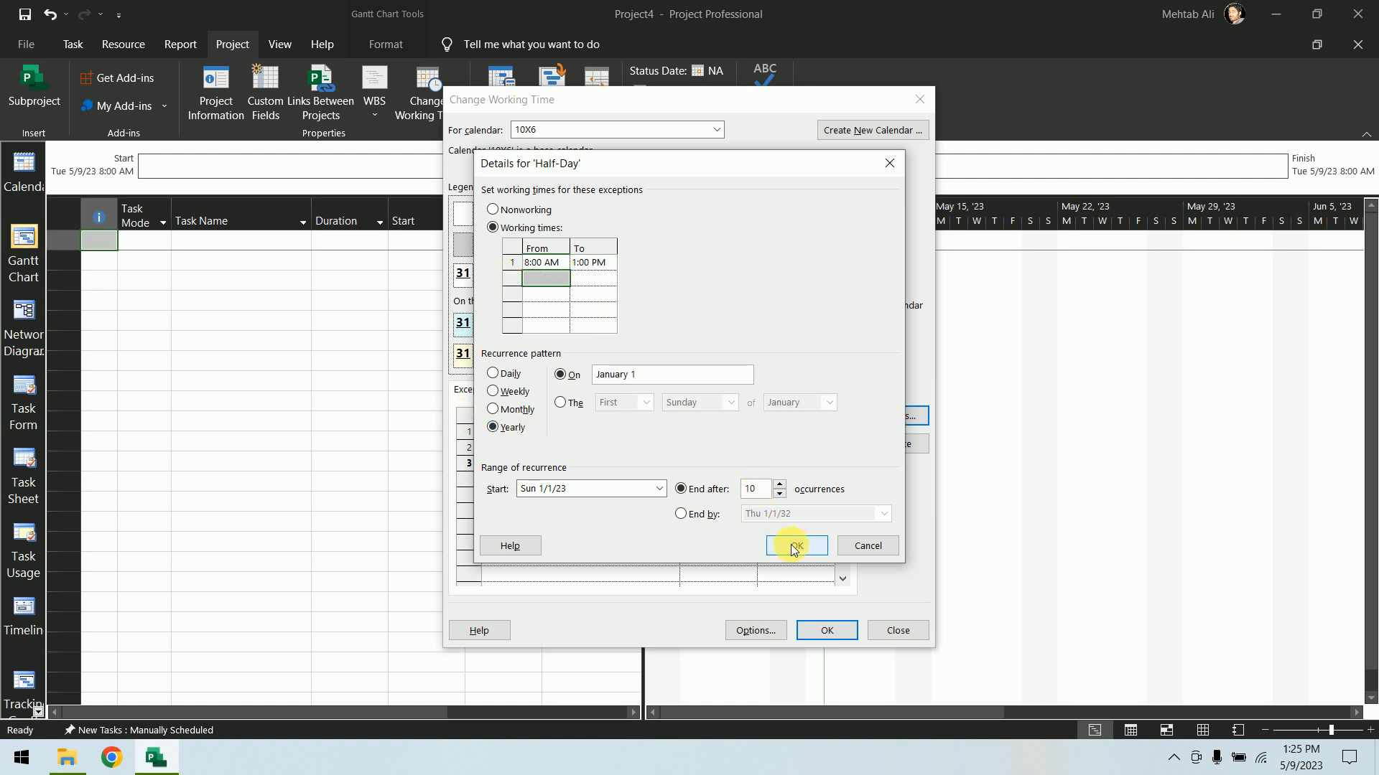
{"action": "left_click", "coordinate": [796, 547]}
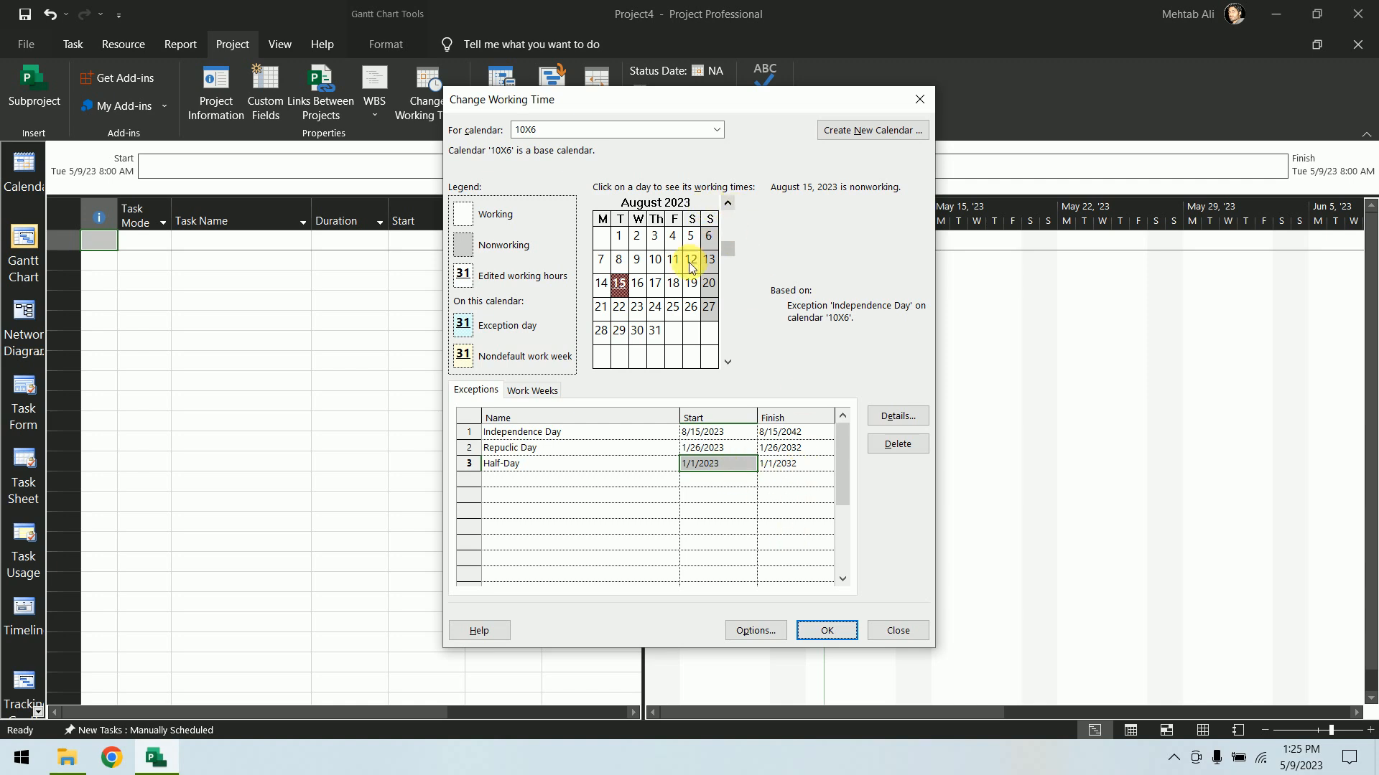
Browse the 10X6 calendar month by month to check the exception days, then close the dialog
{"action": "scroll", "coordinate": [690, 267], "scroll_direction": "down", "scroll_amount": 8}
{"action": "scroll", "coordinate": [691, 267], "scroll_direction": "down", "scroll_amount": 10}
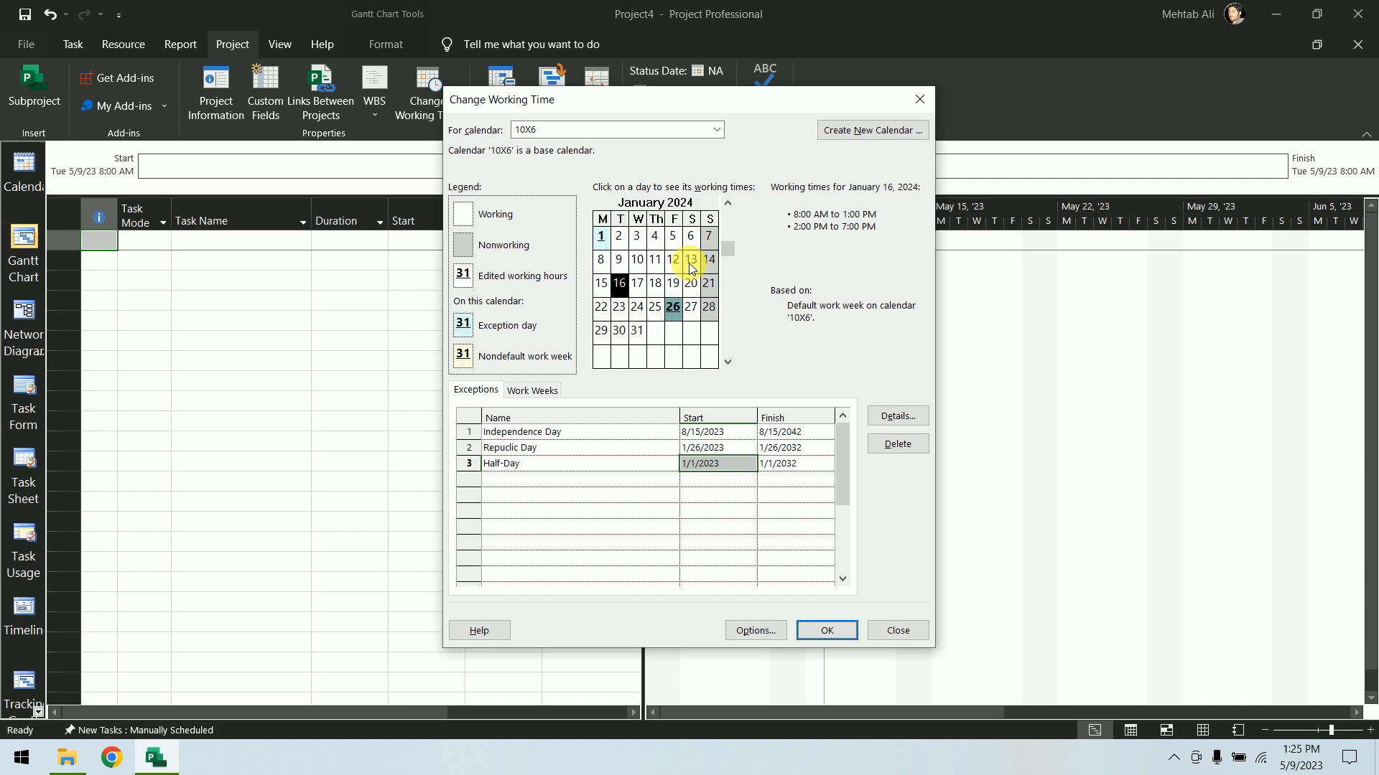
{"action": "mouse_move", "coordinate": [605, 244]}
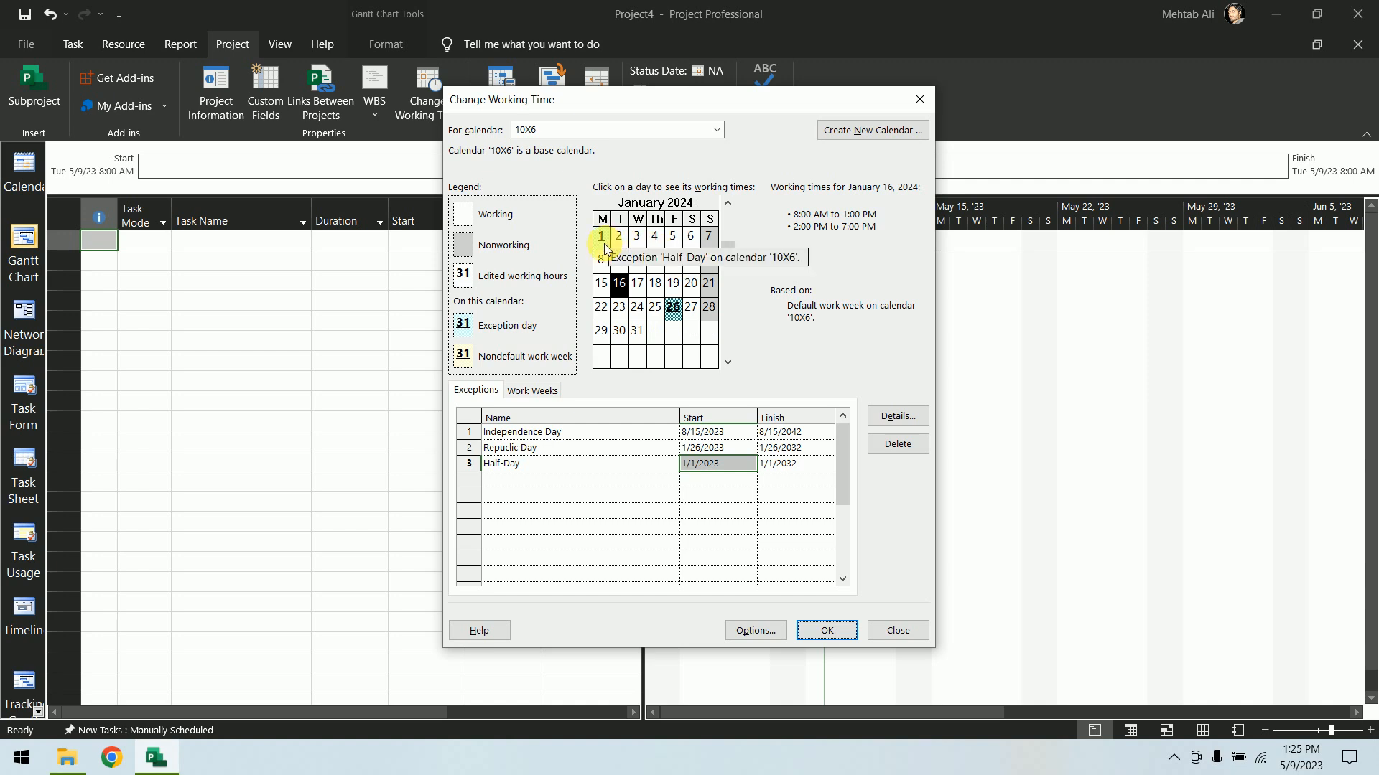
{"action": "scroll", "coordinate": [655, 265], "scroll_direction": "down", "scroll_amount": 9}
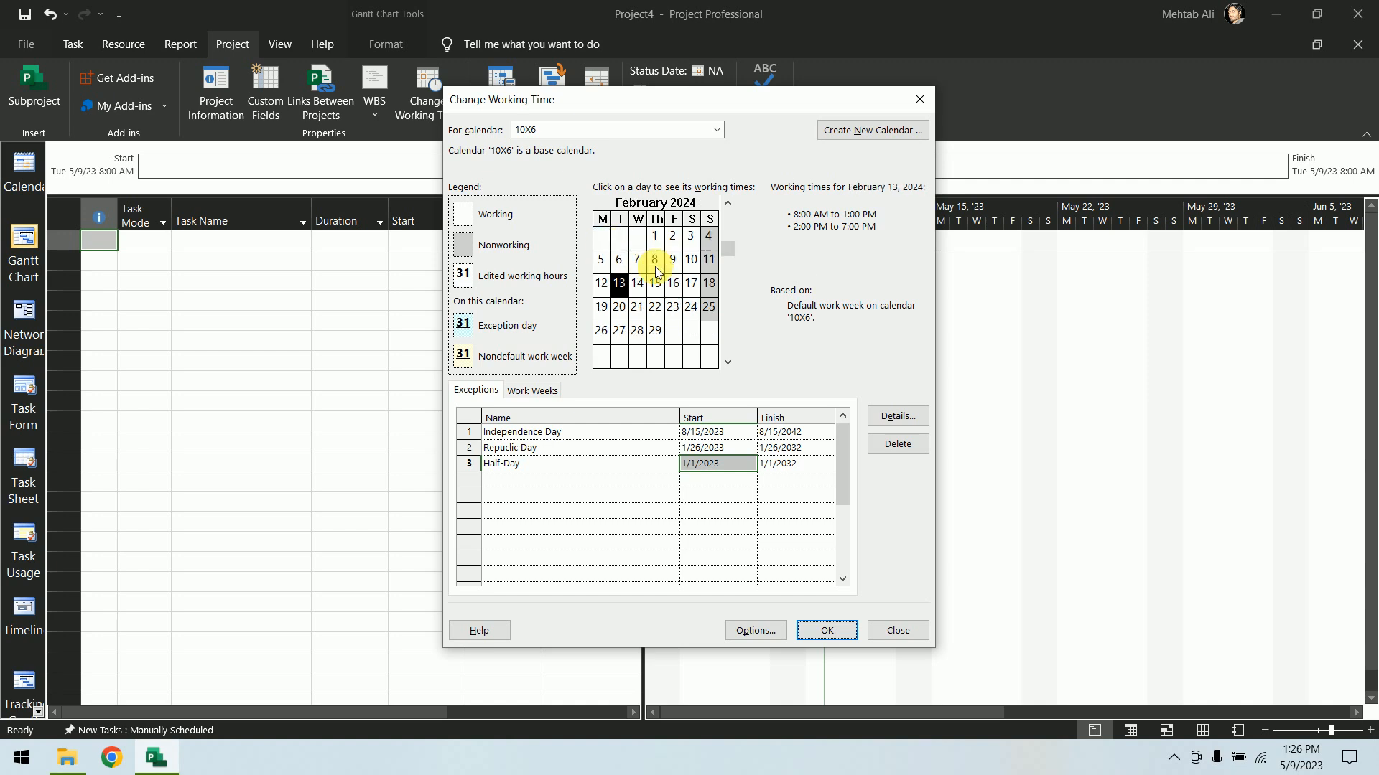
{"action": "scroll", "coordinate": [655, 266], "scroll_direction": "down", "scroll_amount": 20}
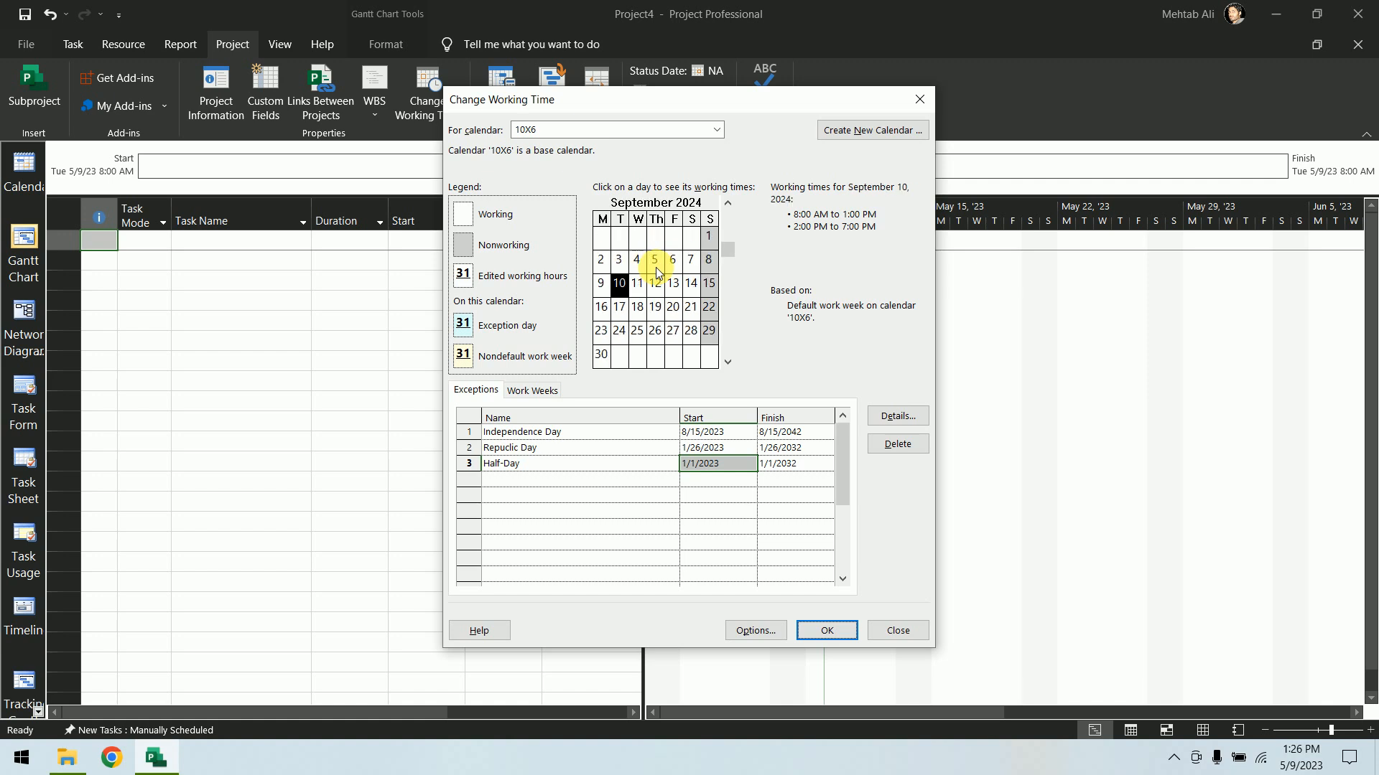
{"action": "scroll", "coordinate": [656, 267], "scroll_direction": "down", "scroll_amount": 6}
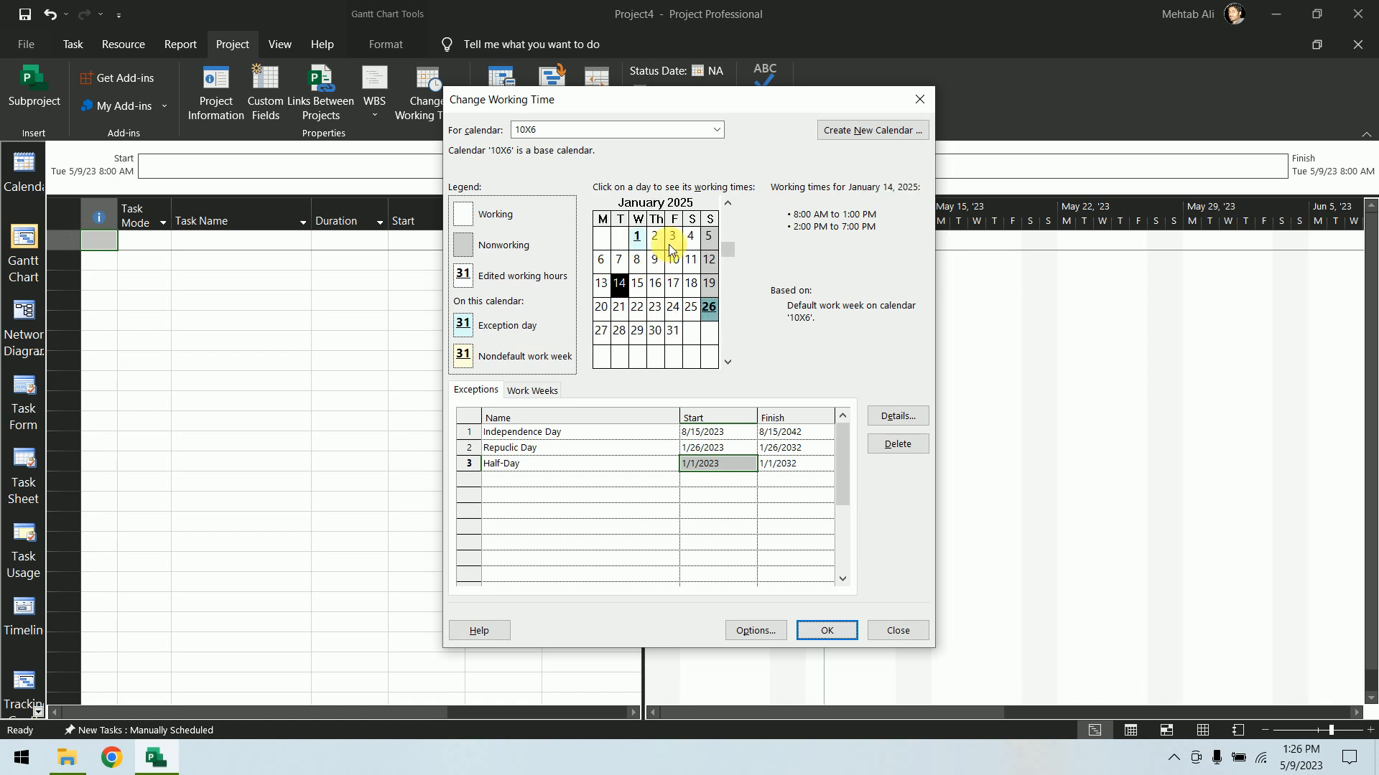
{"action": "scroll", "coordinate": [674, 281], "scroll_direction": "down", "scroll_amount": 20}
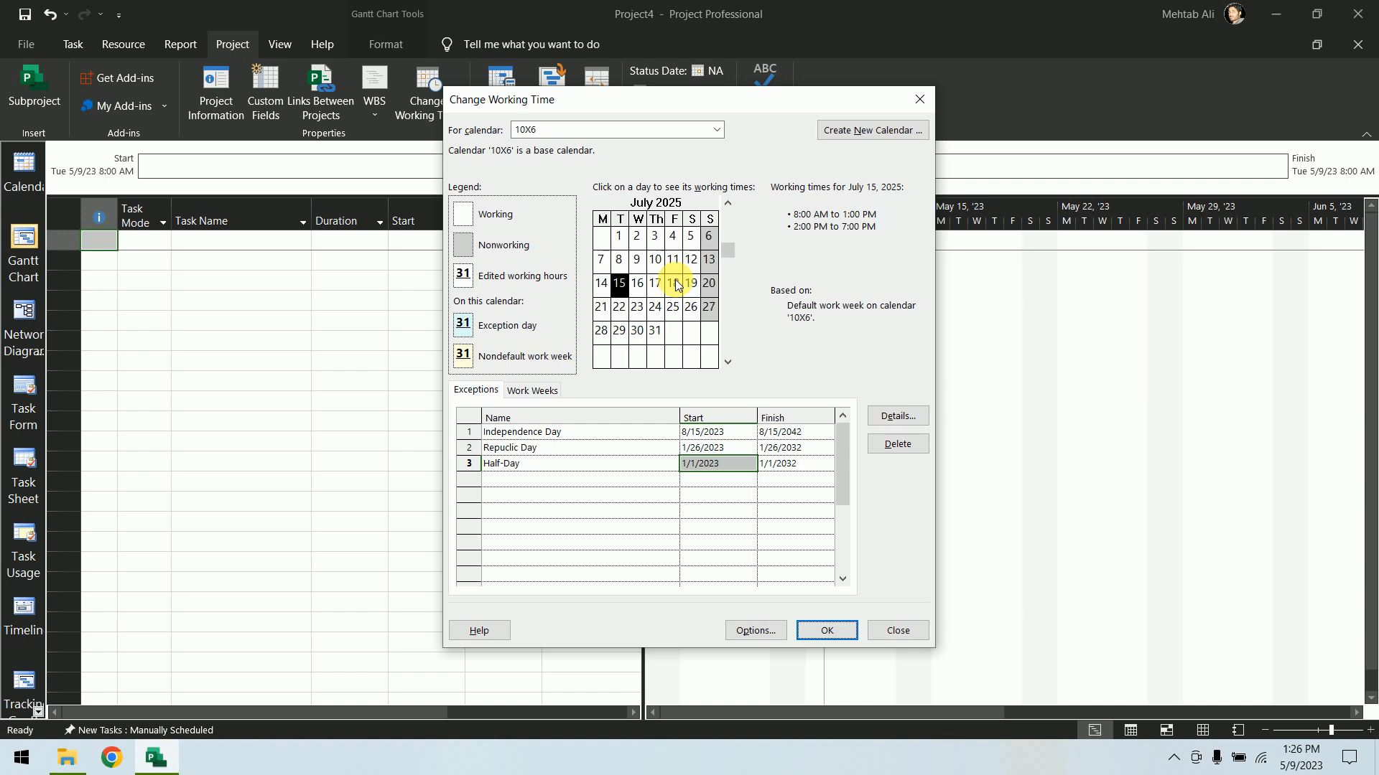
{"action": "scroll", "coordinate": [675, 285], "scroll_direction": "down", "scroll_amount": 15}
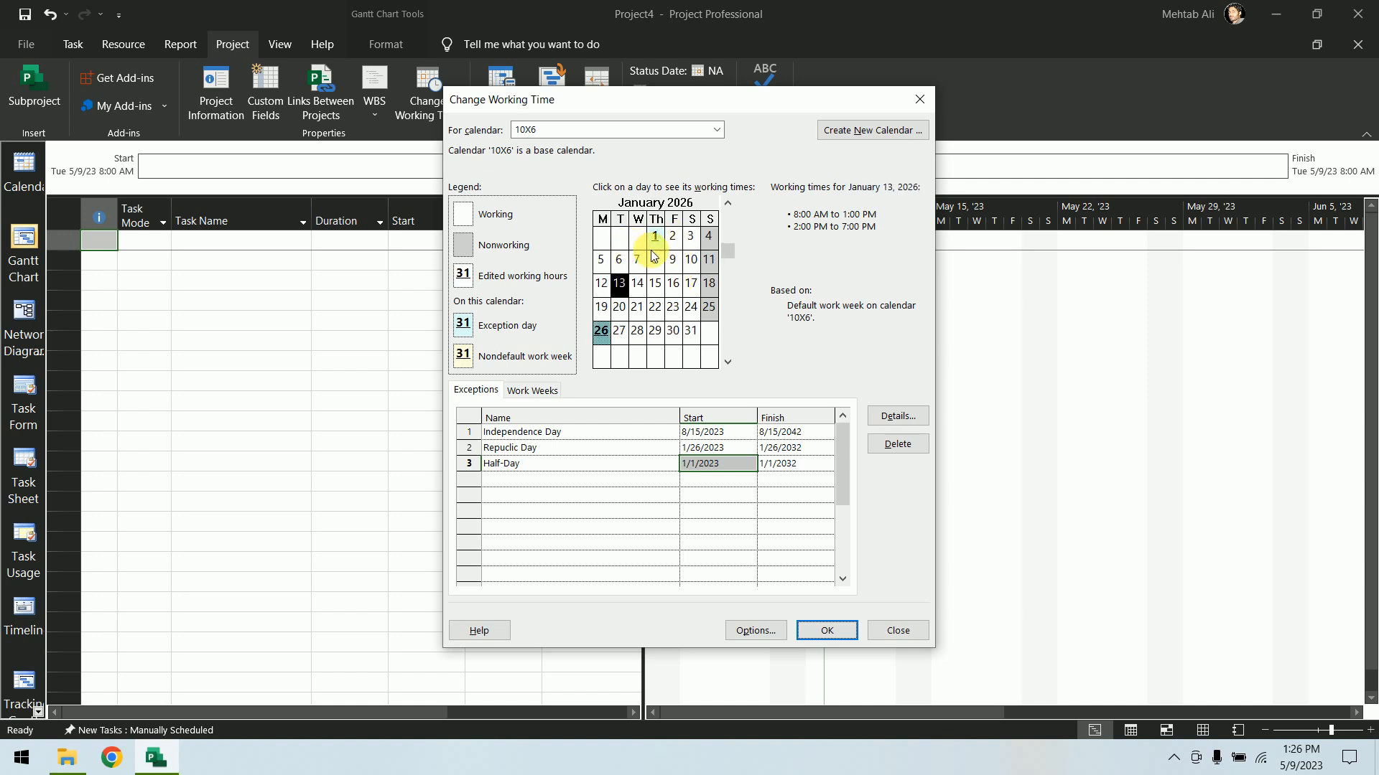
{"action": "scroll", "coordinate": [655, 258], "scroll_direction": "down", "scroll_amount": 13}
{"action": "scroll", "coordinate": [675, 248], "scroll_direction": "up", "scroll_amount": 2}
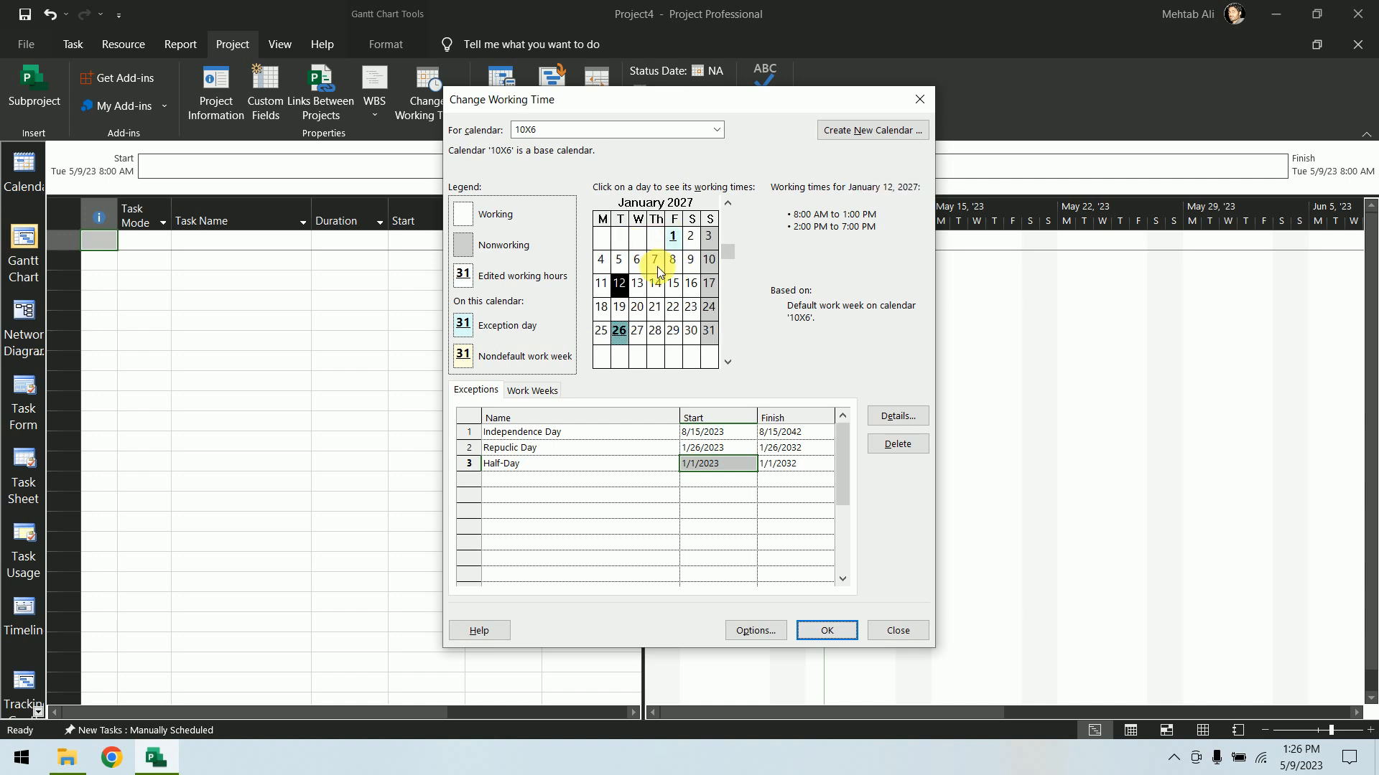
{"action": "scroll", "coordinate": [678, 244], "scroll_direction": "down", "scroll_amount": 1}
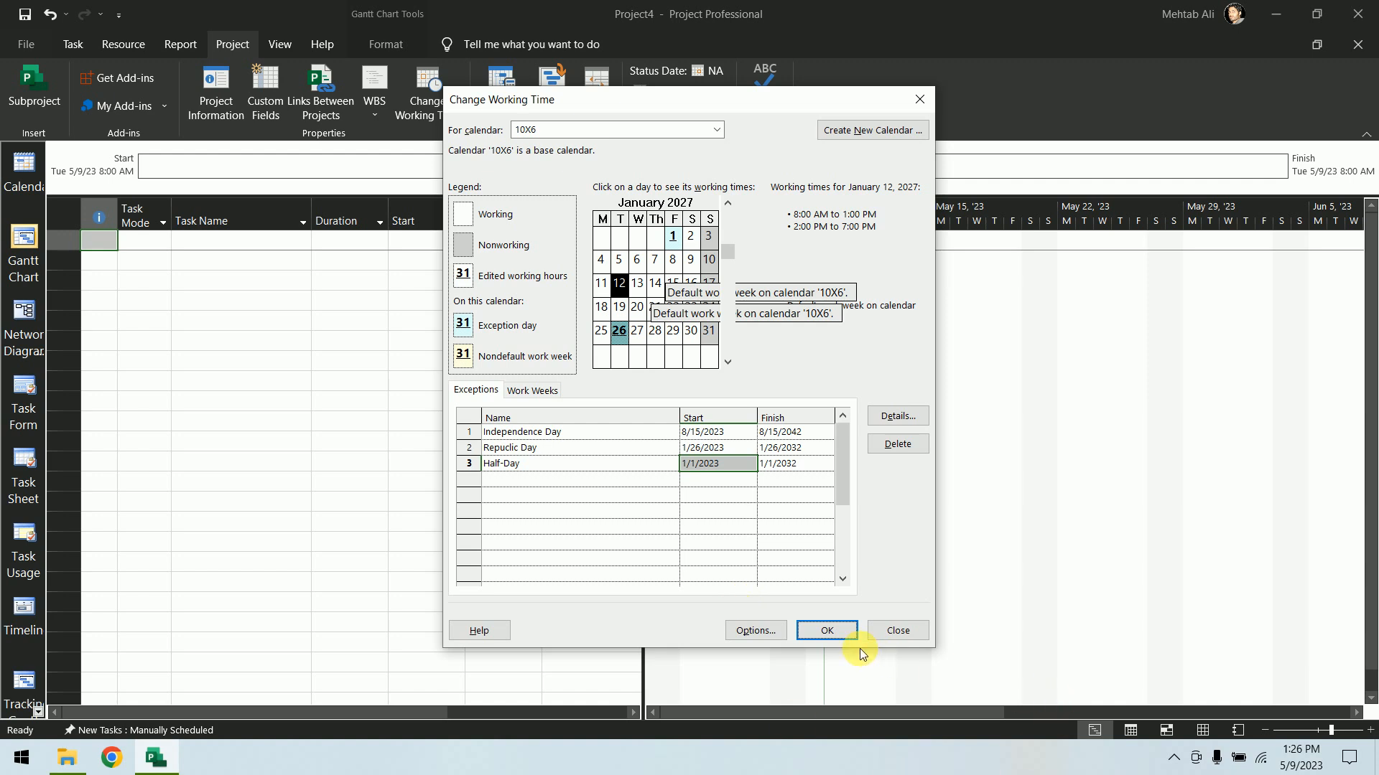
{"action": "left_click", "coordinate": [827, 630]}
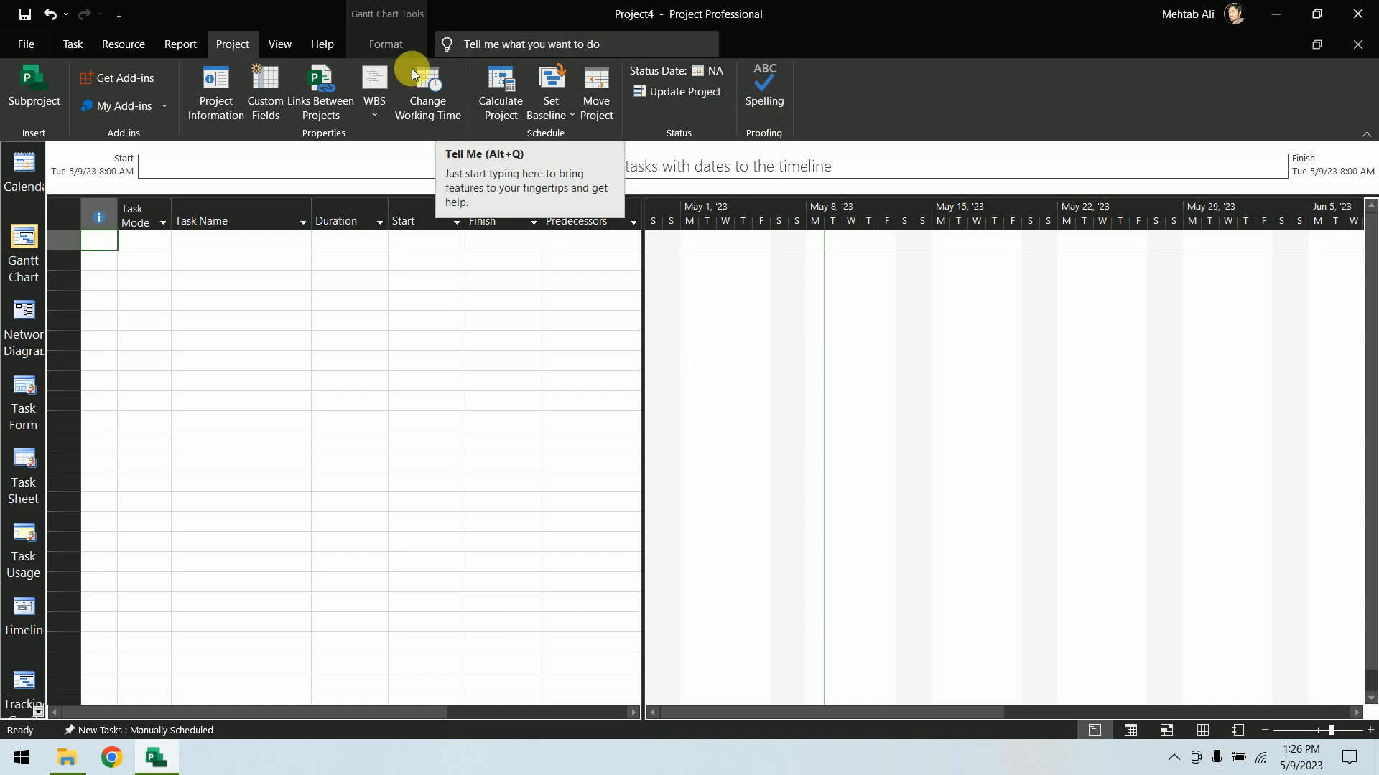
Set the project's calendar to 10X6 in Project Information
{"action": "left_click", "coordinate": [230, 108]}
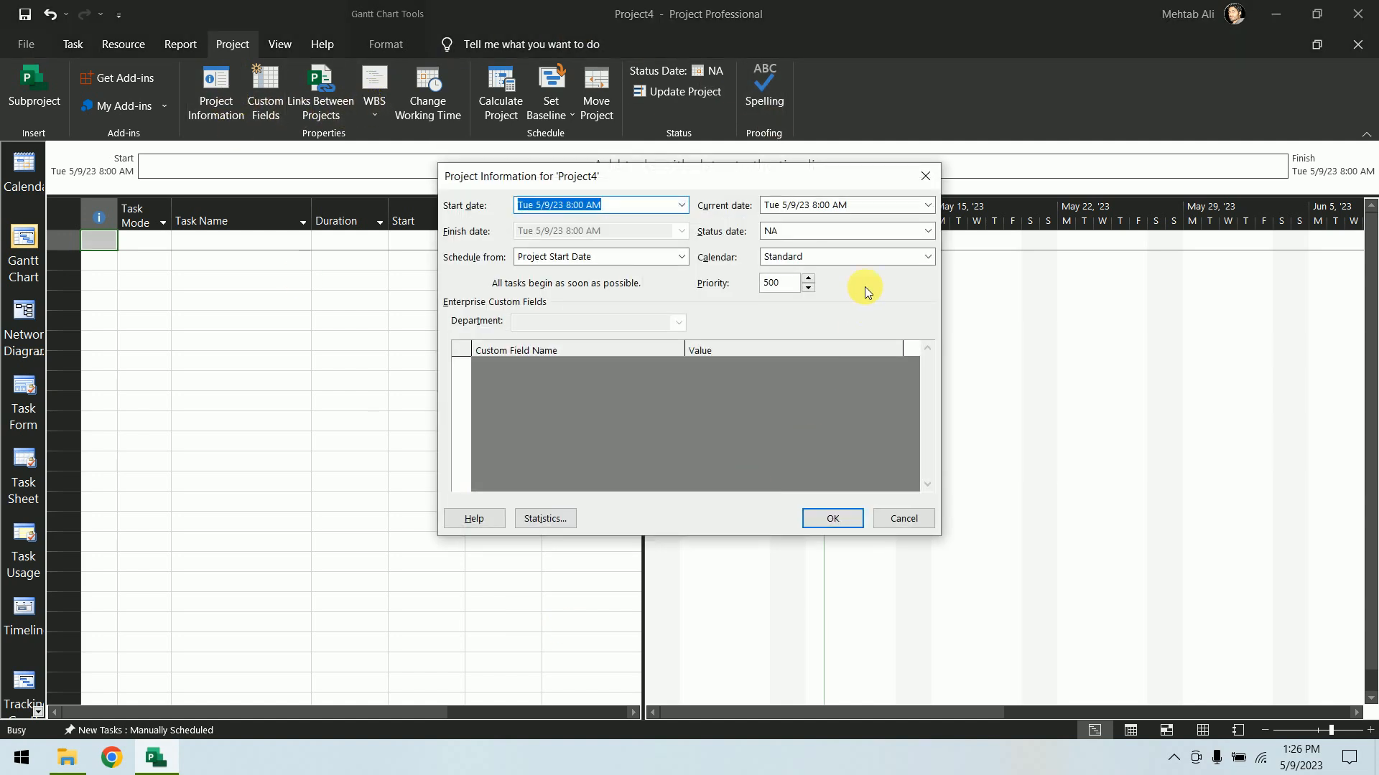
{"action": "left_click", "coordinate": [931, 257]}
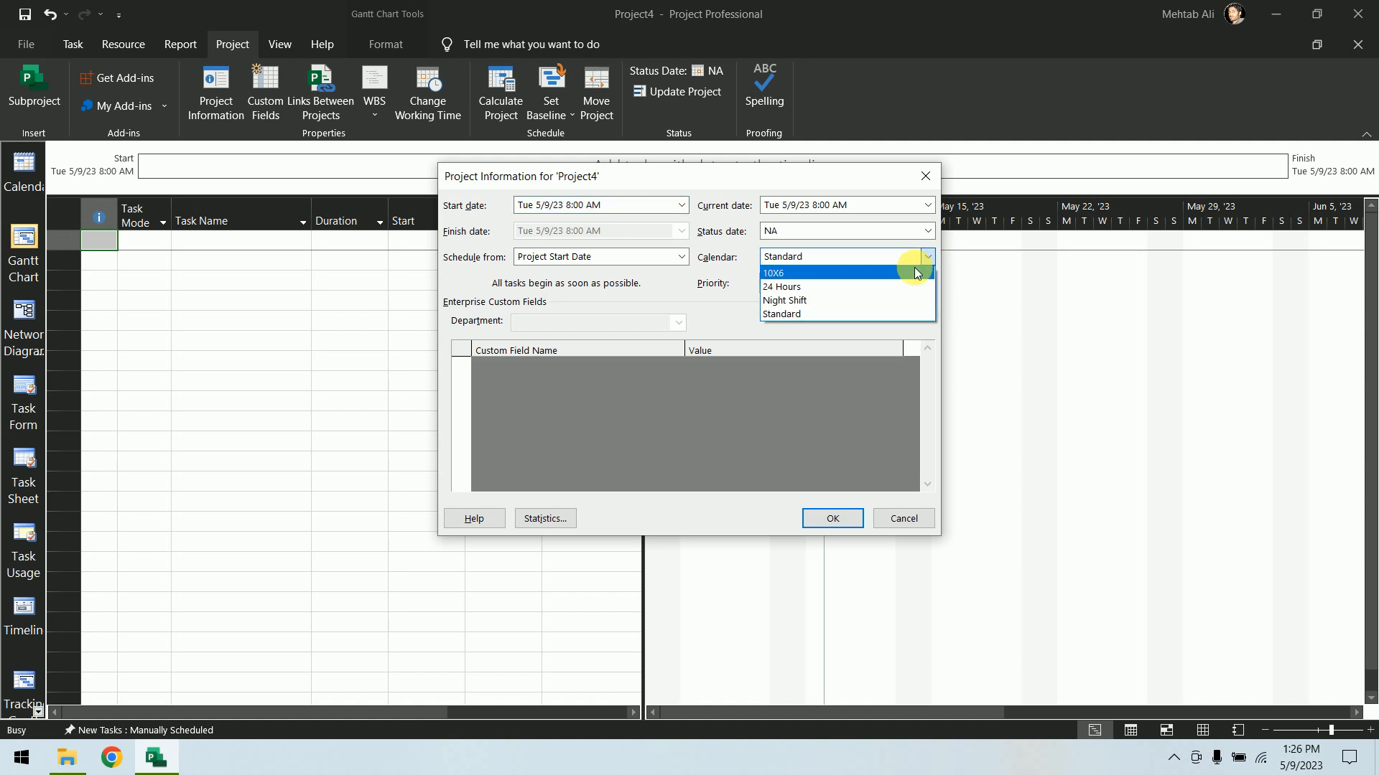
{"action": "left_click", "coordinate": [911, 272]}
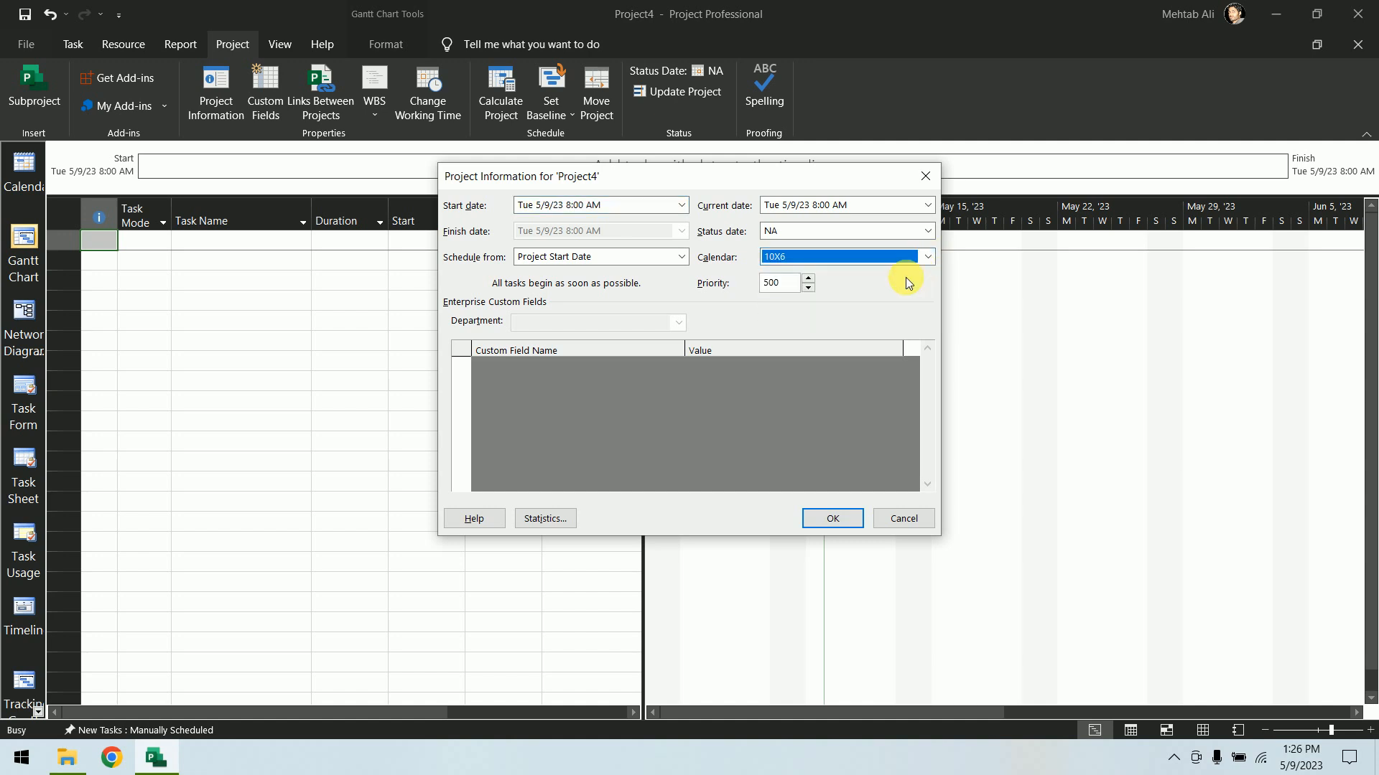
{"action": "left_click", "coordinate": [831, 519]}
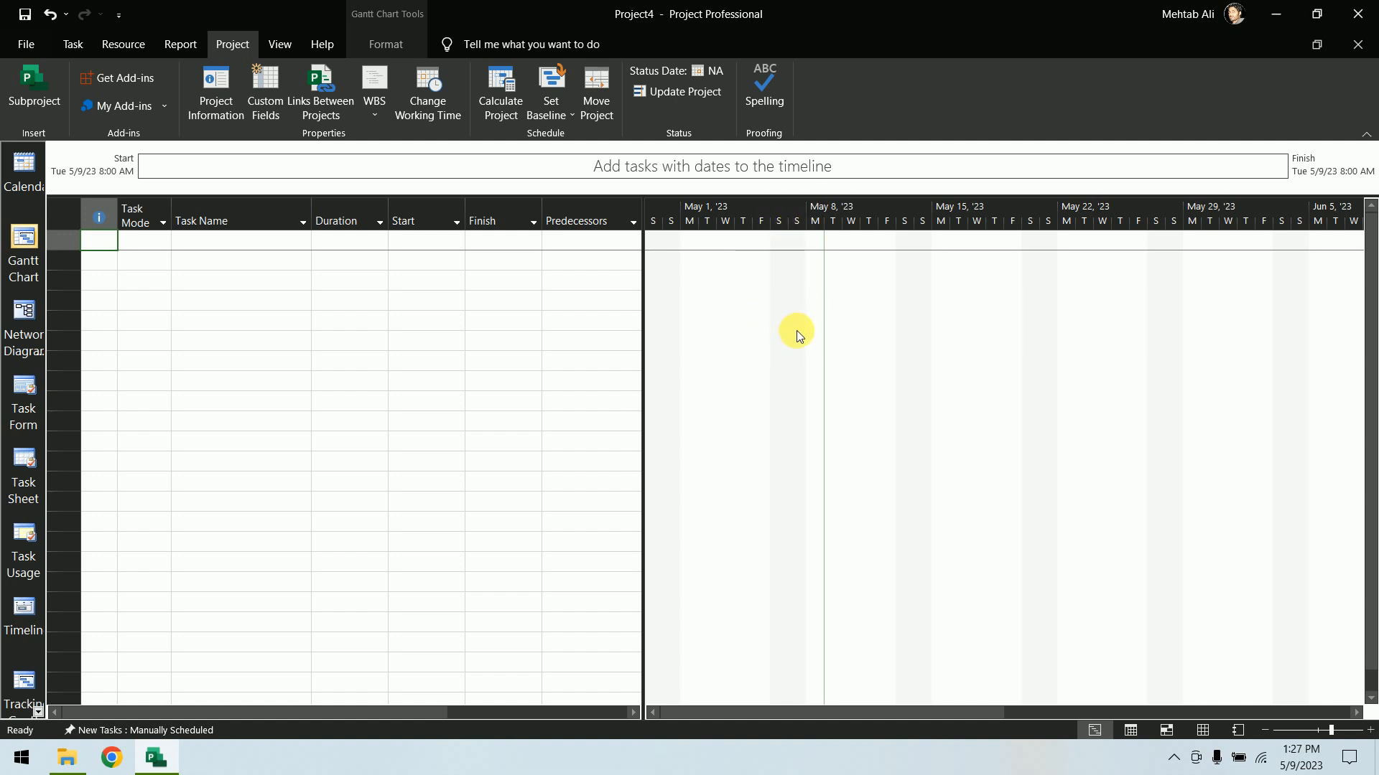
Set the Gantt chart's nonworking-time shading to use the 10X6 (Project Calendar)
{"action": "right_click", "coordinate": [848, 350]}
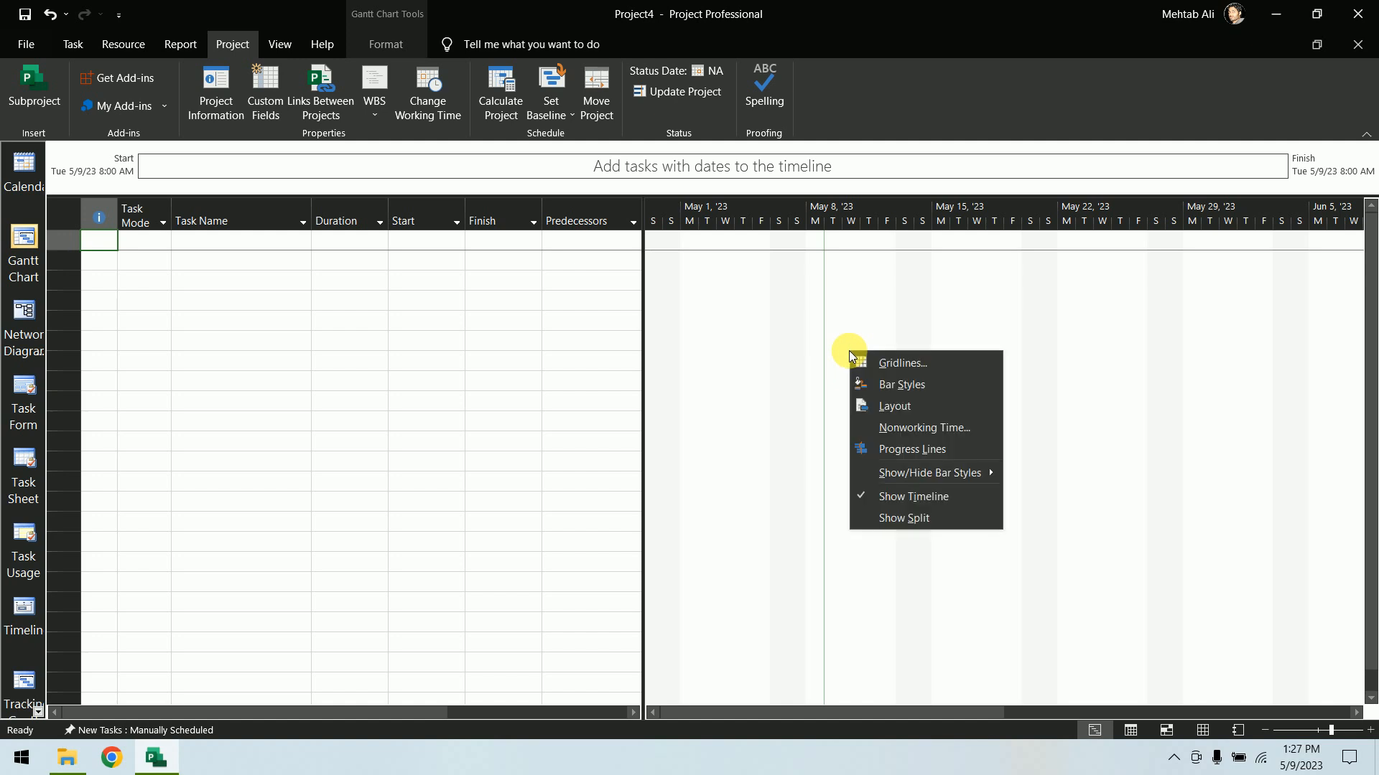
{"action": "left_click", "coordinate": [967, 433]}
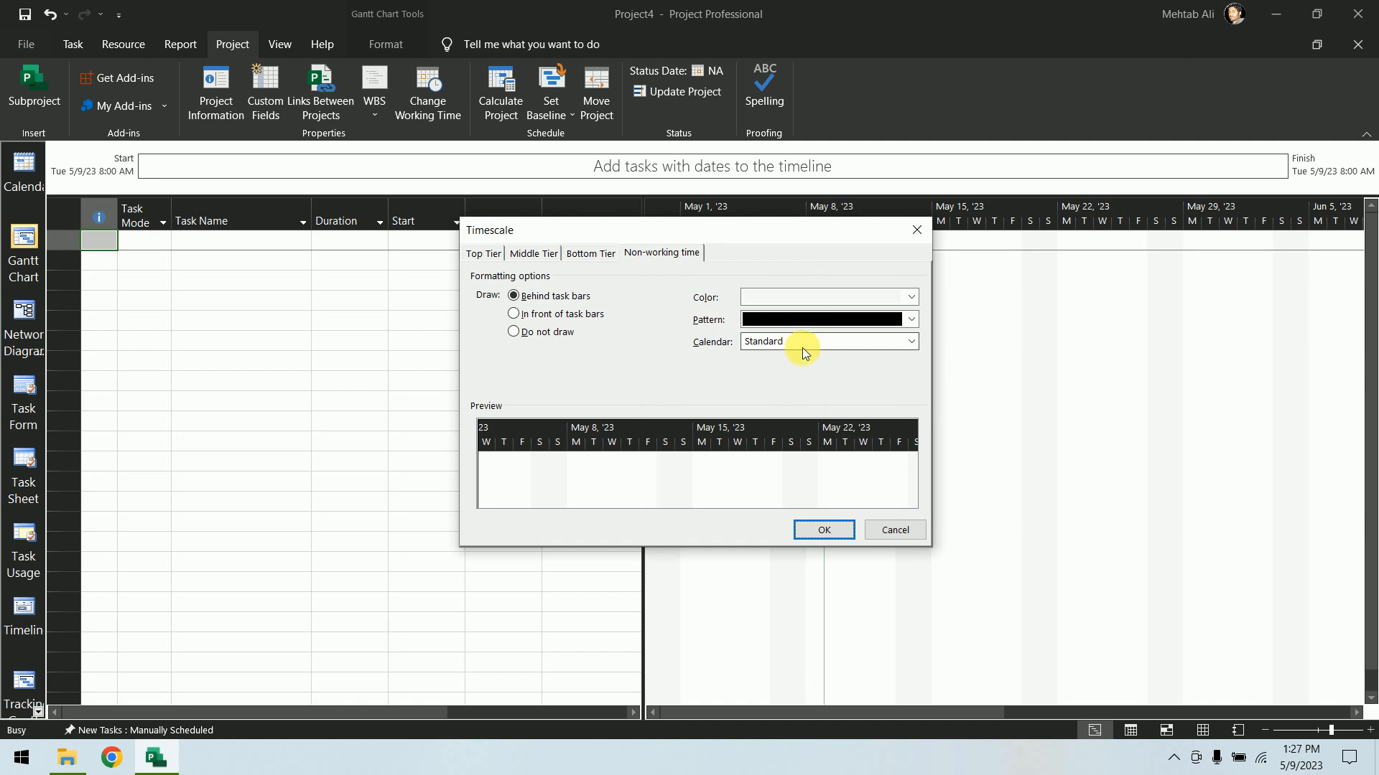
{"action": "left_click", "coordinate": [840, 343]}
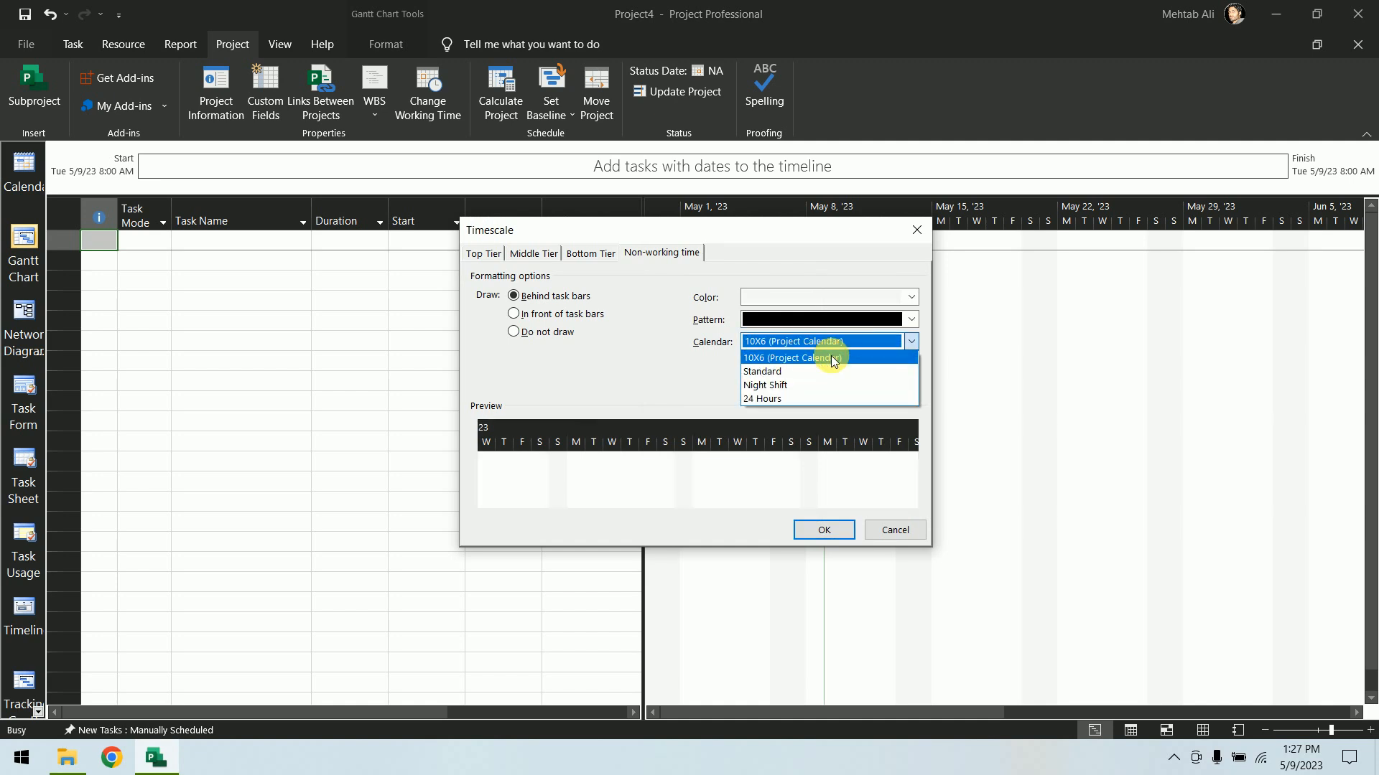
{"action": "left_click", "coordinate": [830, 356]}
{"action": "left_click", "coordinate": [826, 530]}
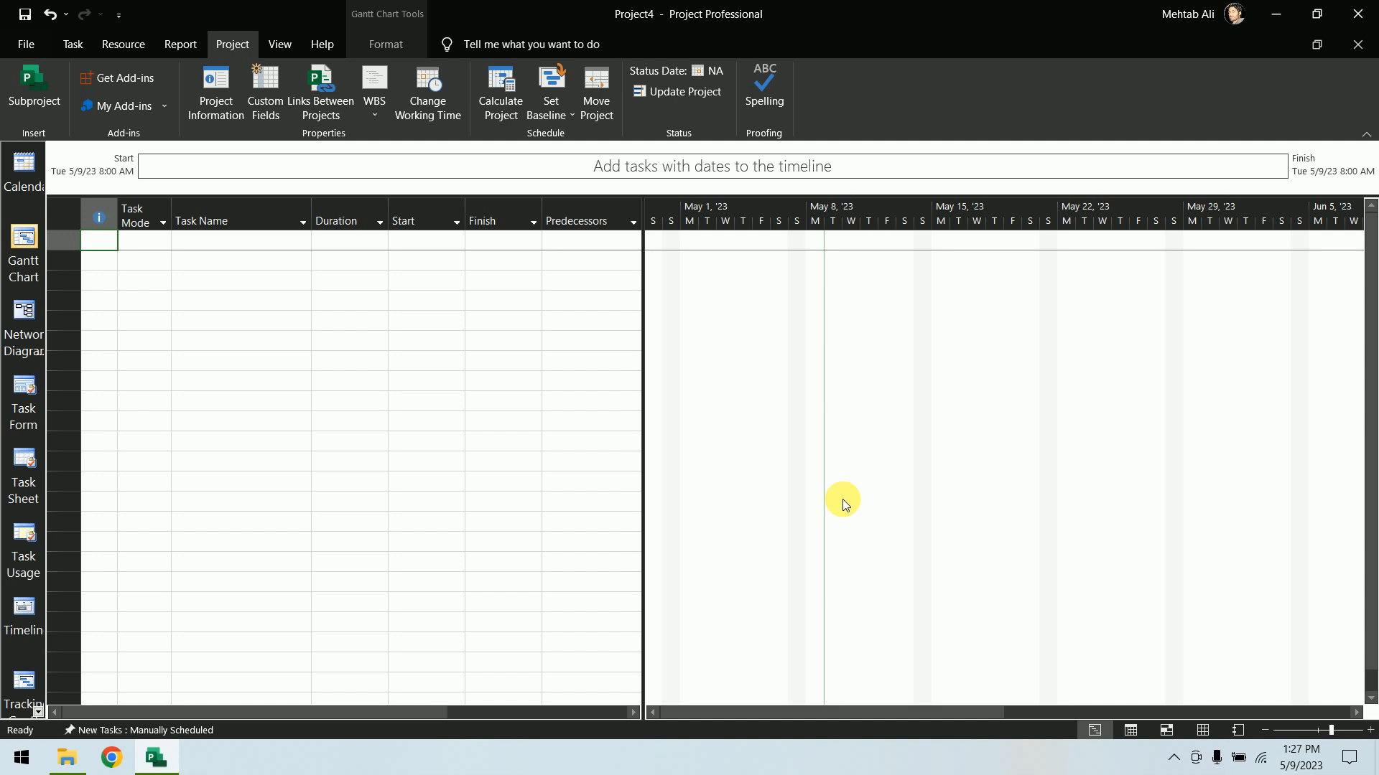
Check the calendar choices in a new blank project's information, then close that project
{"action": "key", "text": "ctrl+n"}
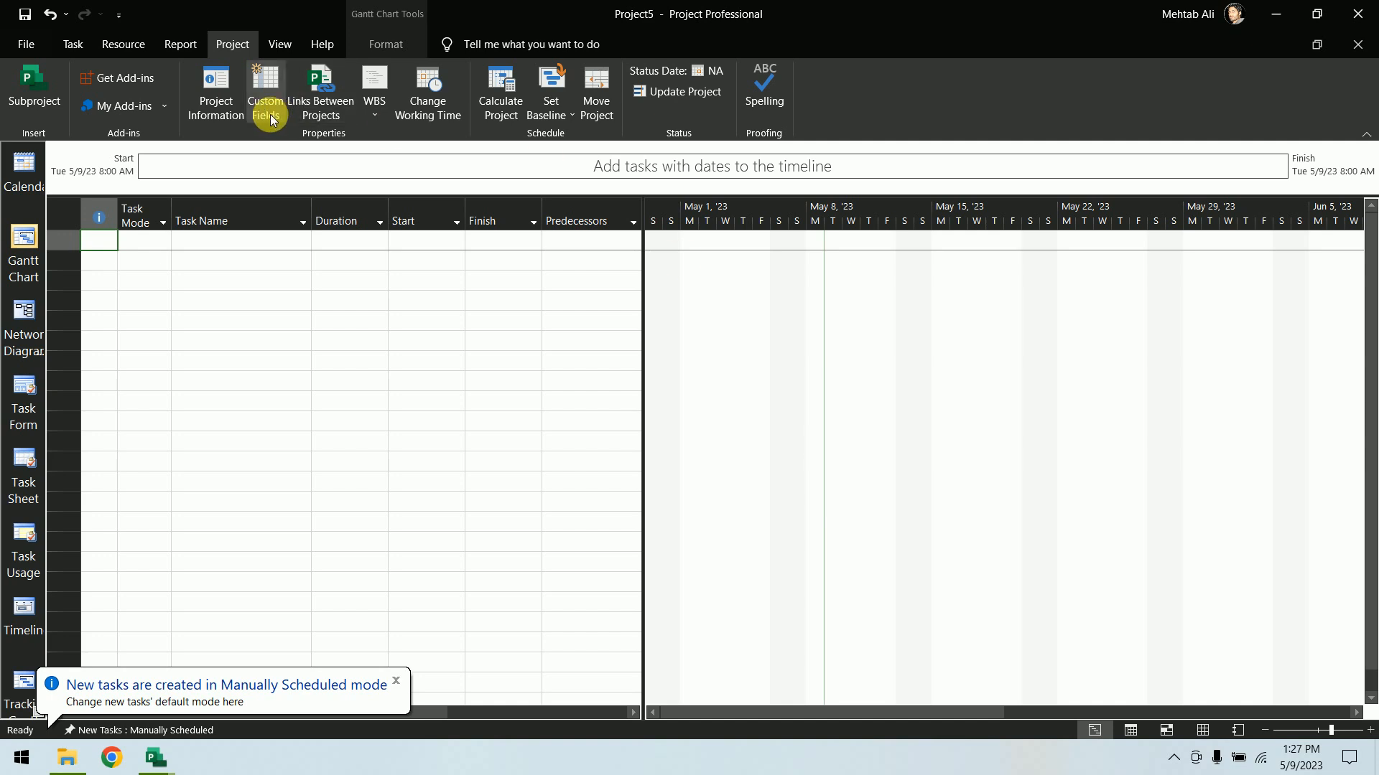
{"action": "left_click", "coordinate": [215, 100]}
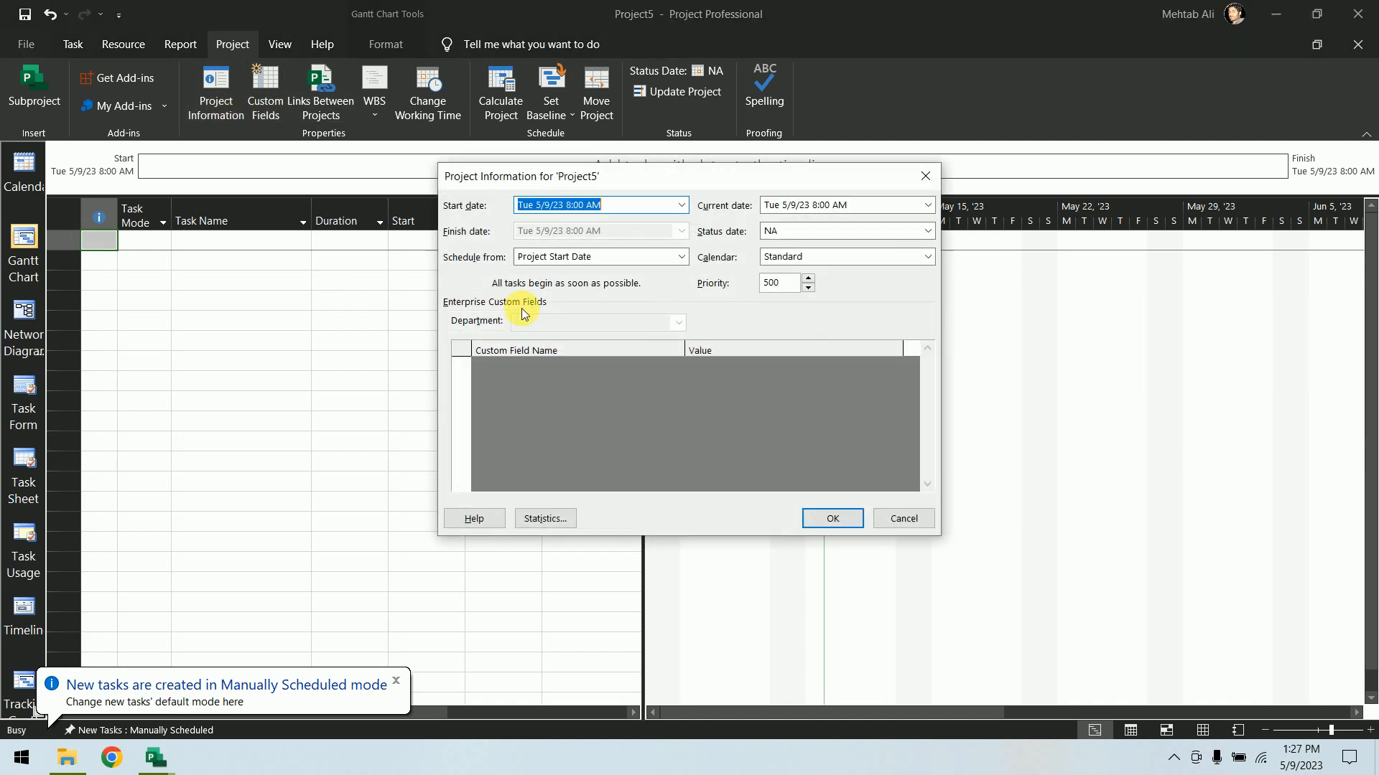
{"action": "left_click", "coordinate": [926, 257]}
{"action": "left_click", "coordinate": [878, 323]}
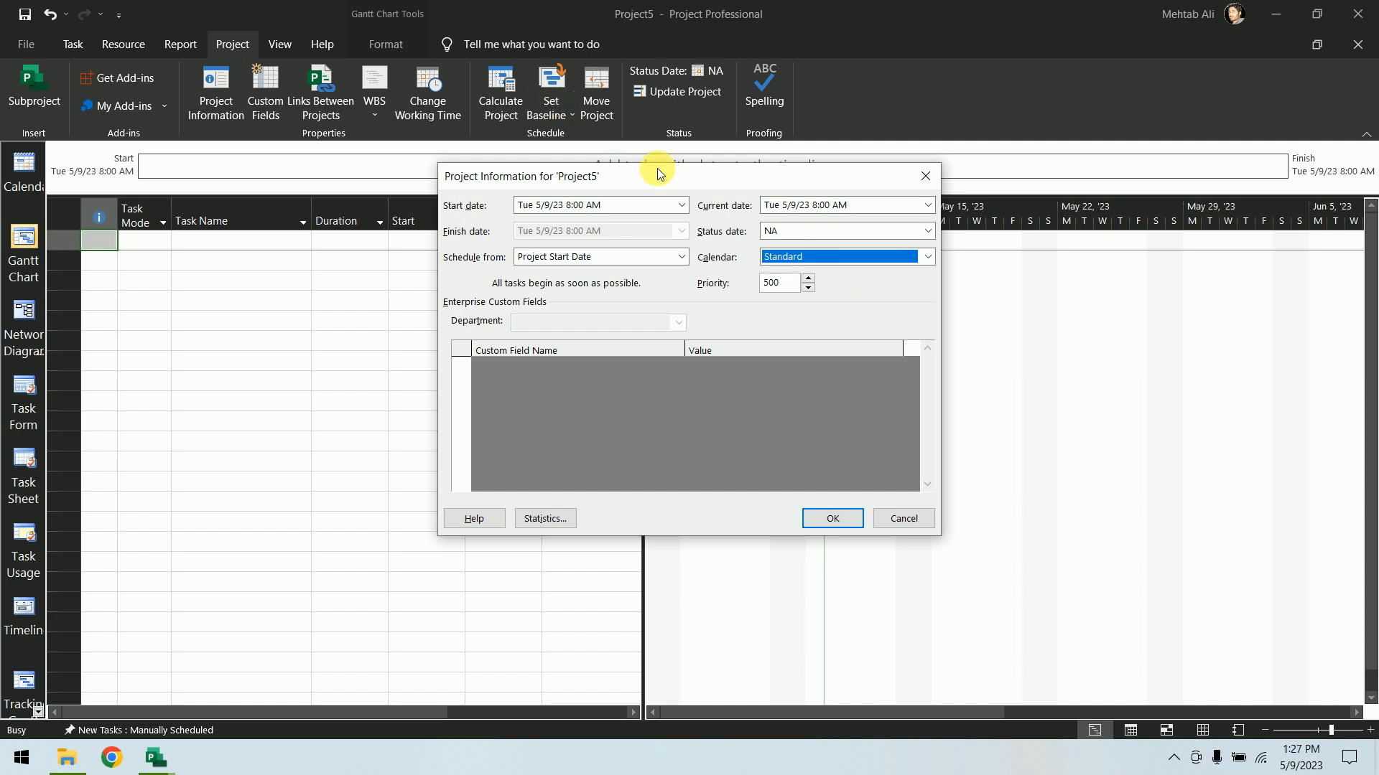
{"action": "left_click", "coordinate": [920, 178]}
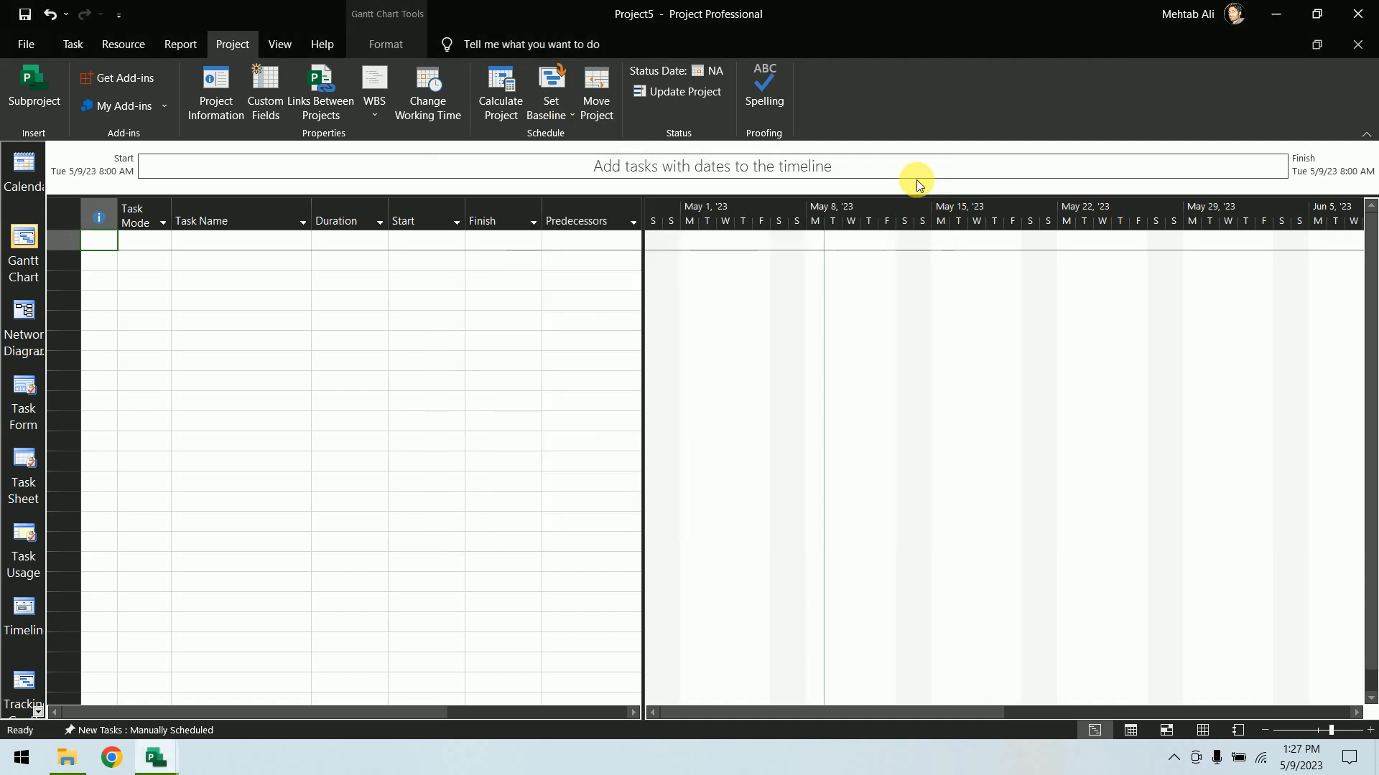
{"action": "left_click", "coordinate": [1357, 44]}
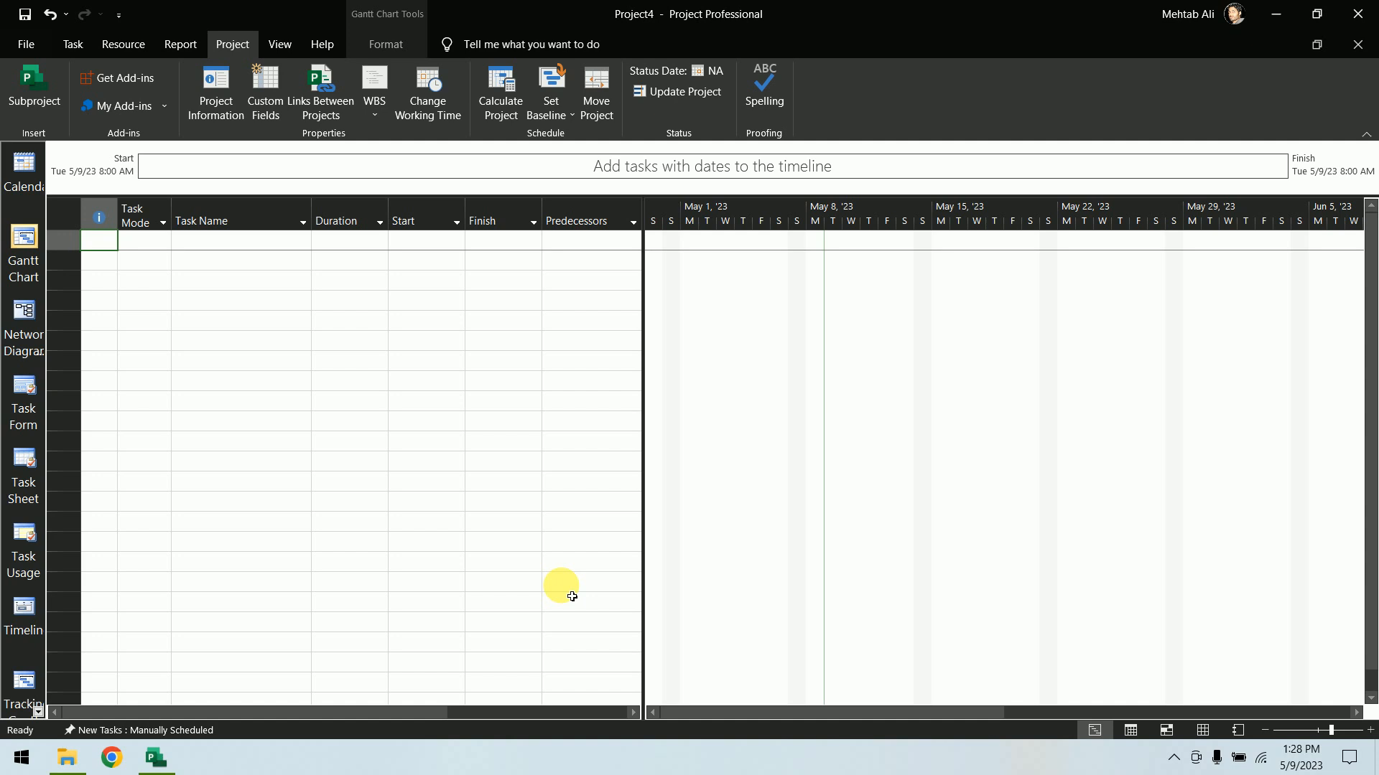
Open Project Options and review the Display, Schedule and Proofing settings
{"action": "left_click", "coordinate": [26, 44]}
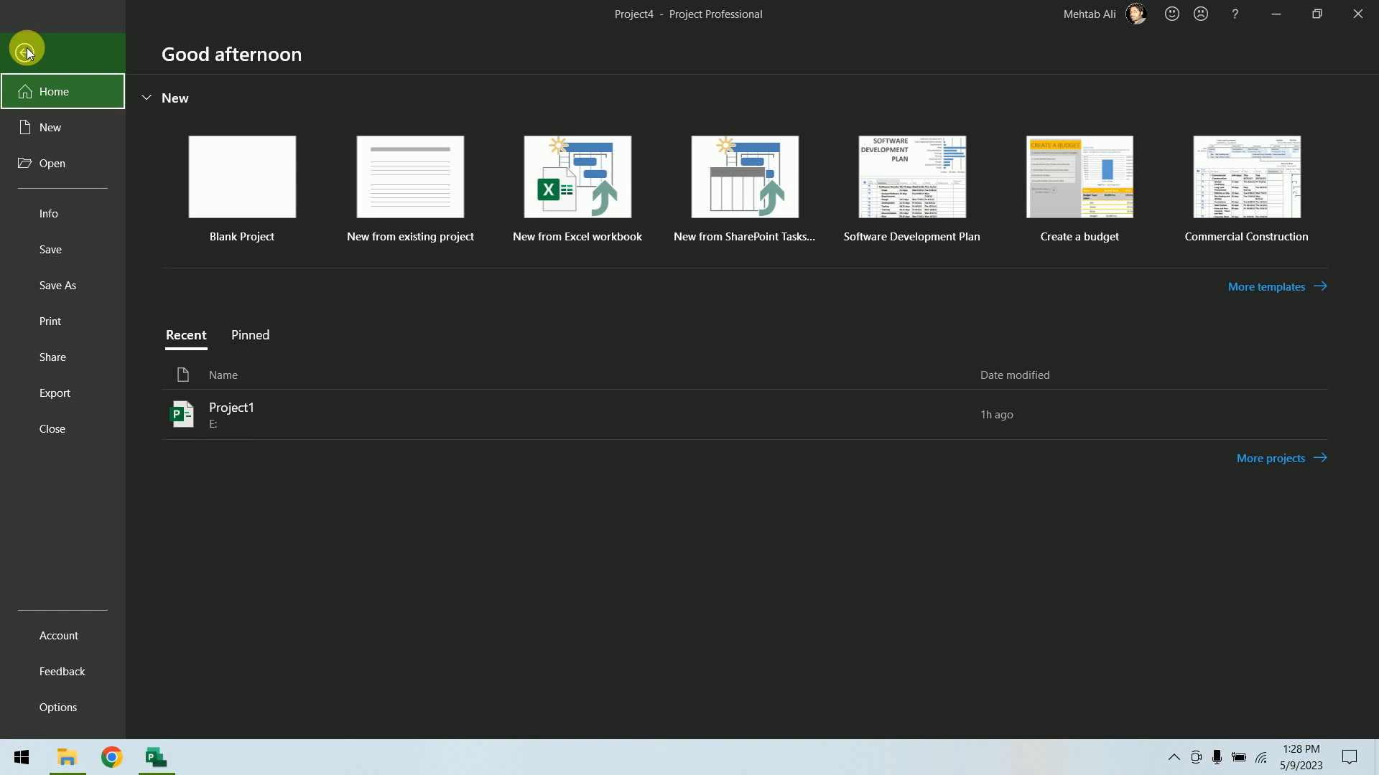
{"action": "left_click", "coordinate": [68, 709]}
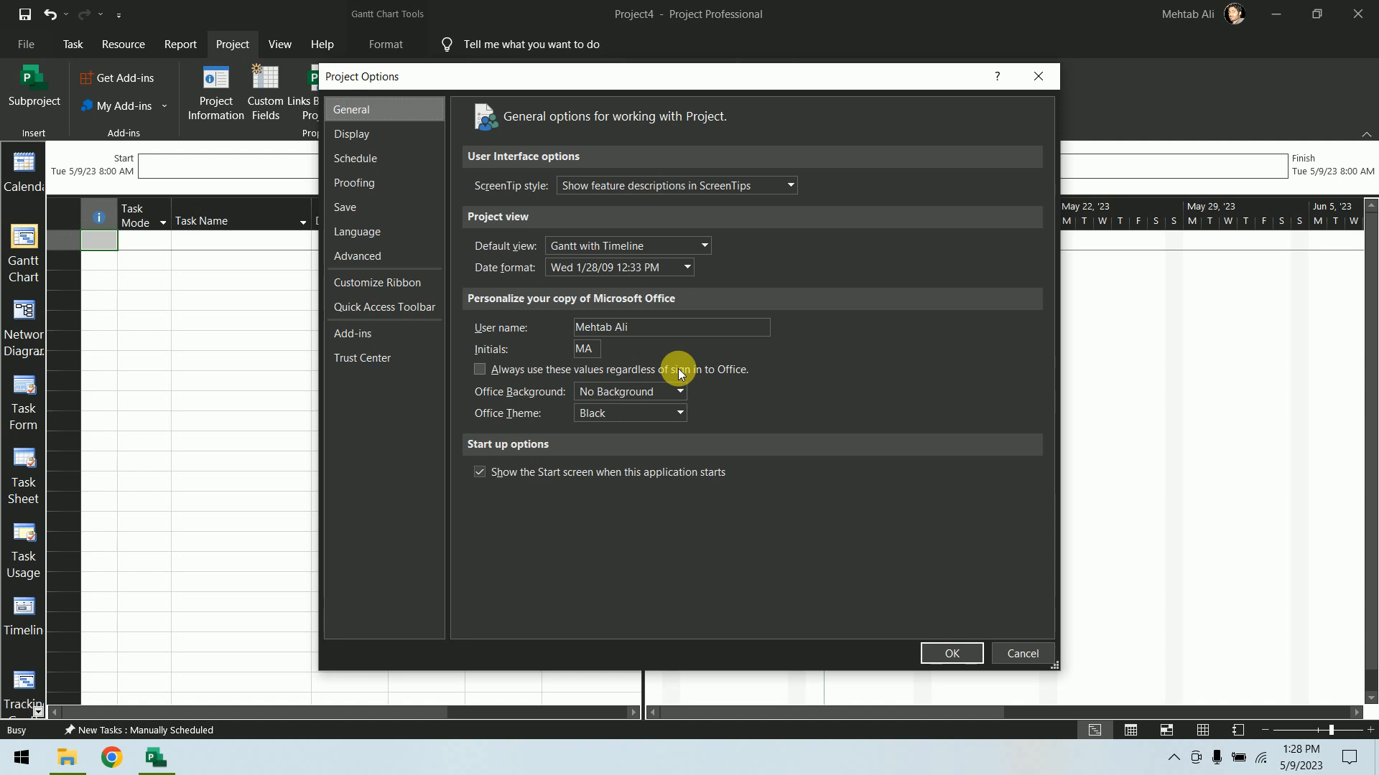
{"action": "left_click", "coordinate": [369, 134]}
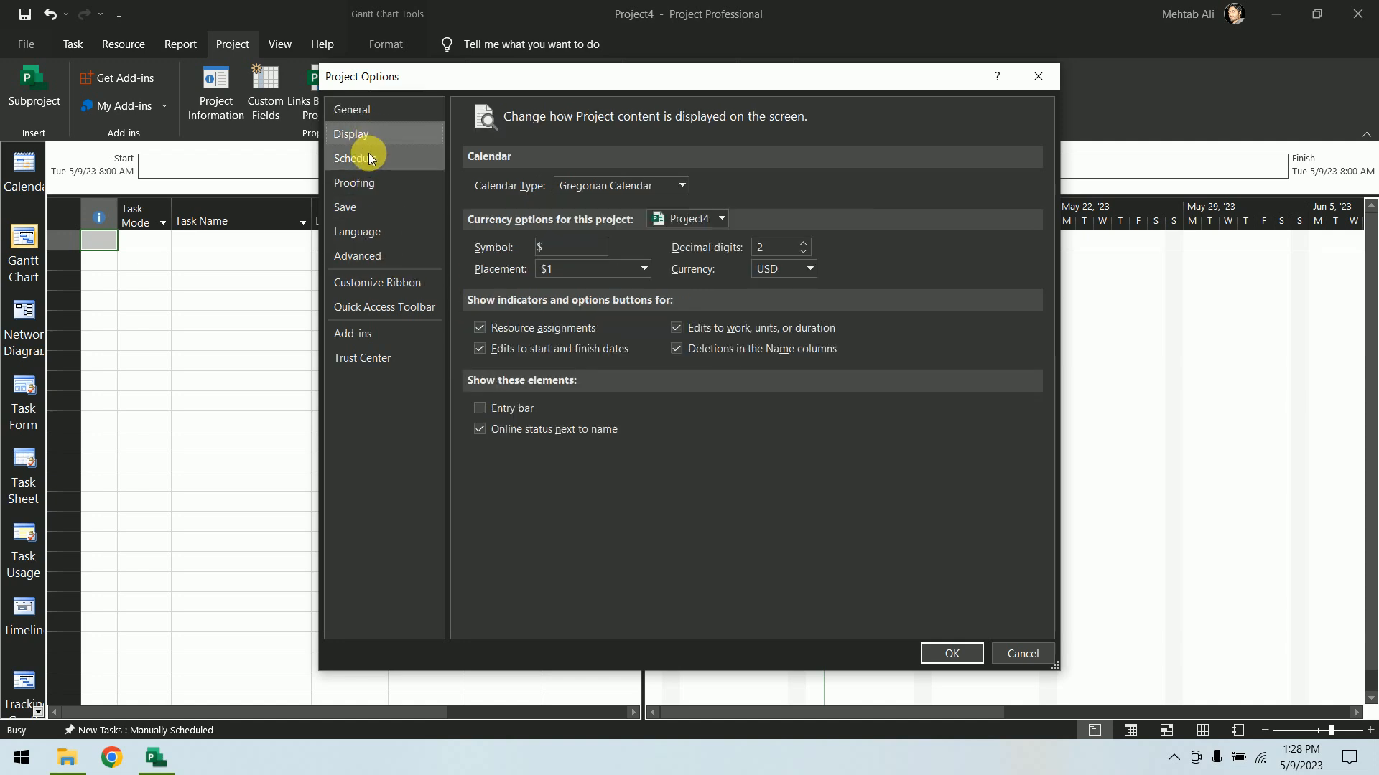
{"action": "left_click", "coordinate": [368, 158]}
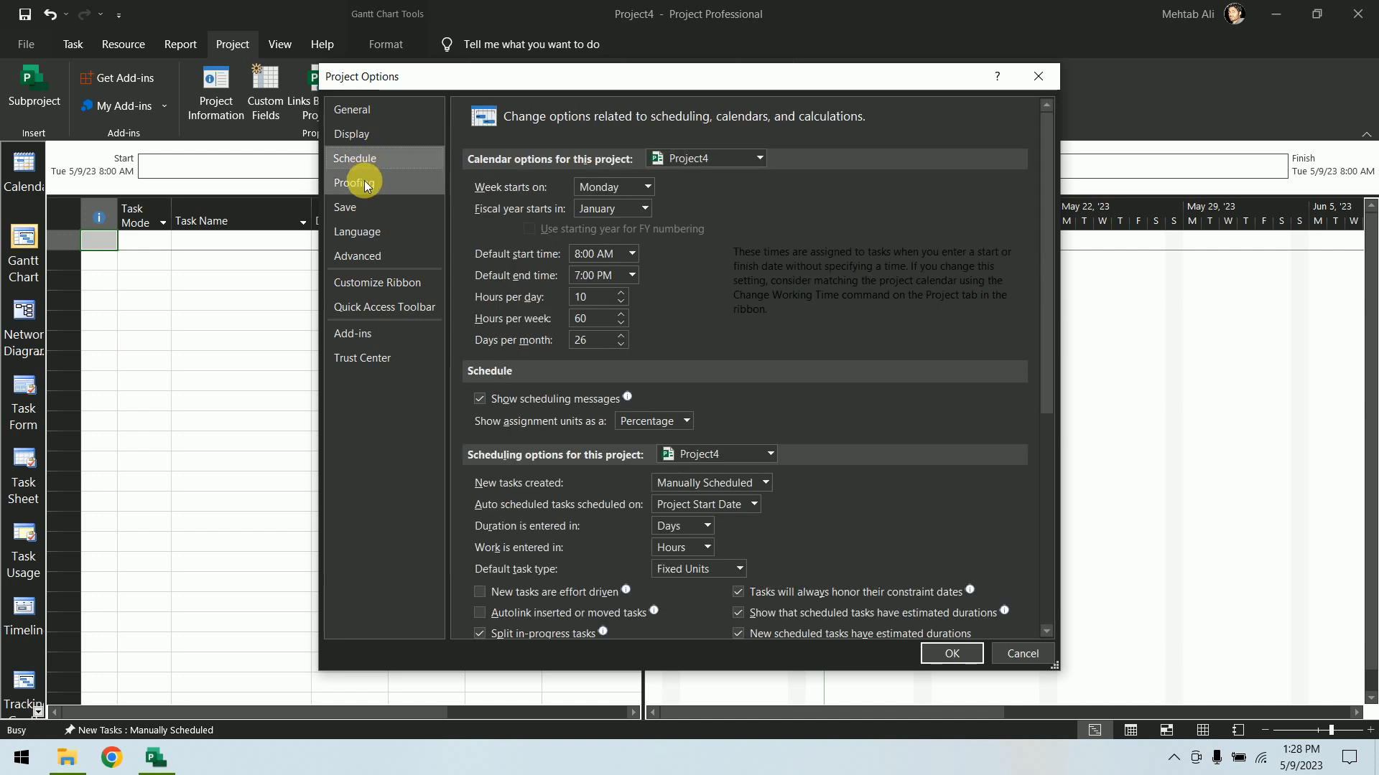
{"action": "left_click", "coordinate": [368, 187]}
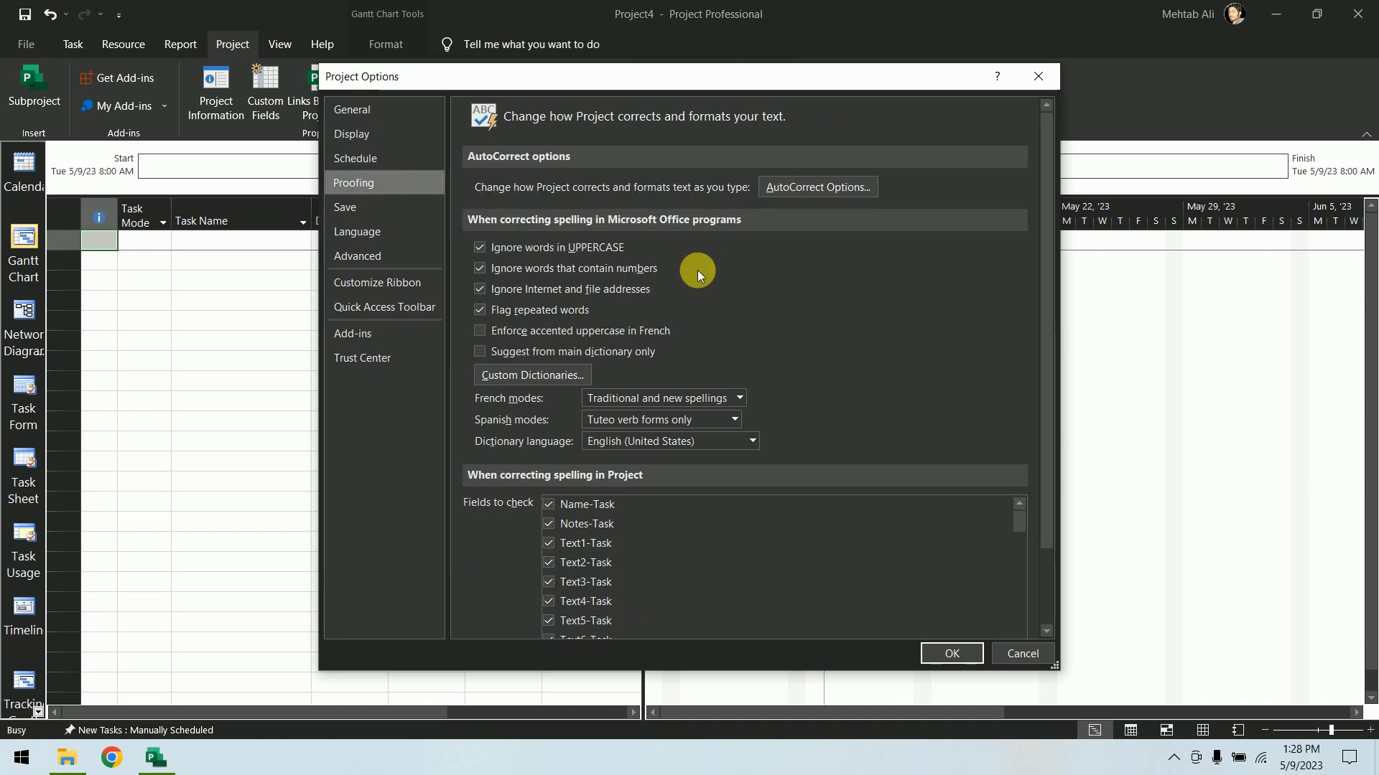
{"action": "left_click_drag", "start_coordinate": [1045, 304], "coordinate": [999, 445]}
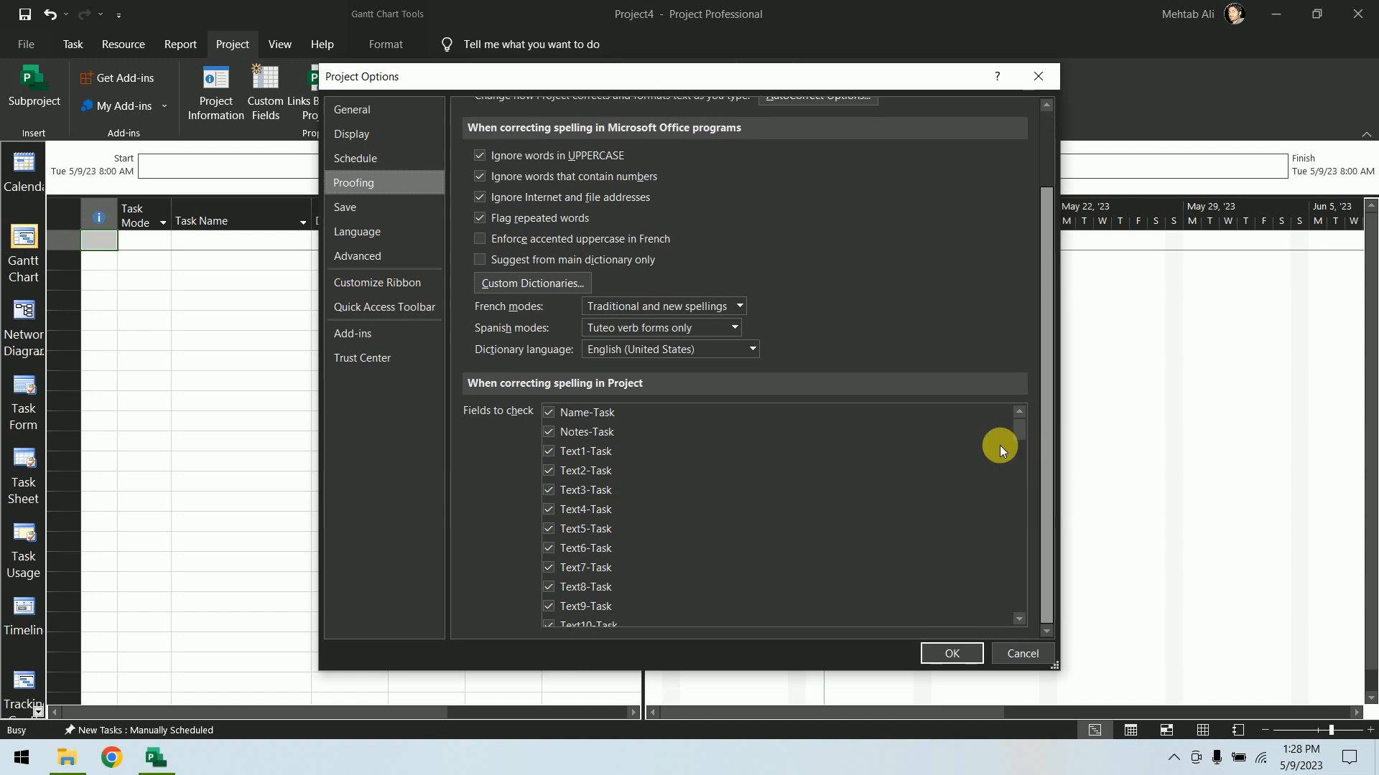
Review the Save, Language, Advanced, Customize Ribbon, Quick Access Toolbar and Trust Center pages of Project Options
{"action": "left_click", "coordinate": [361, 209]}
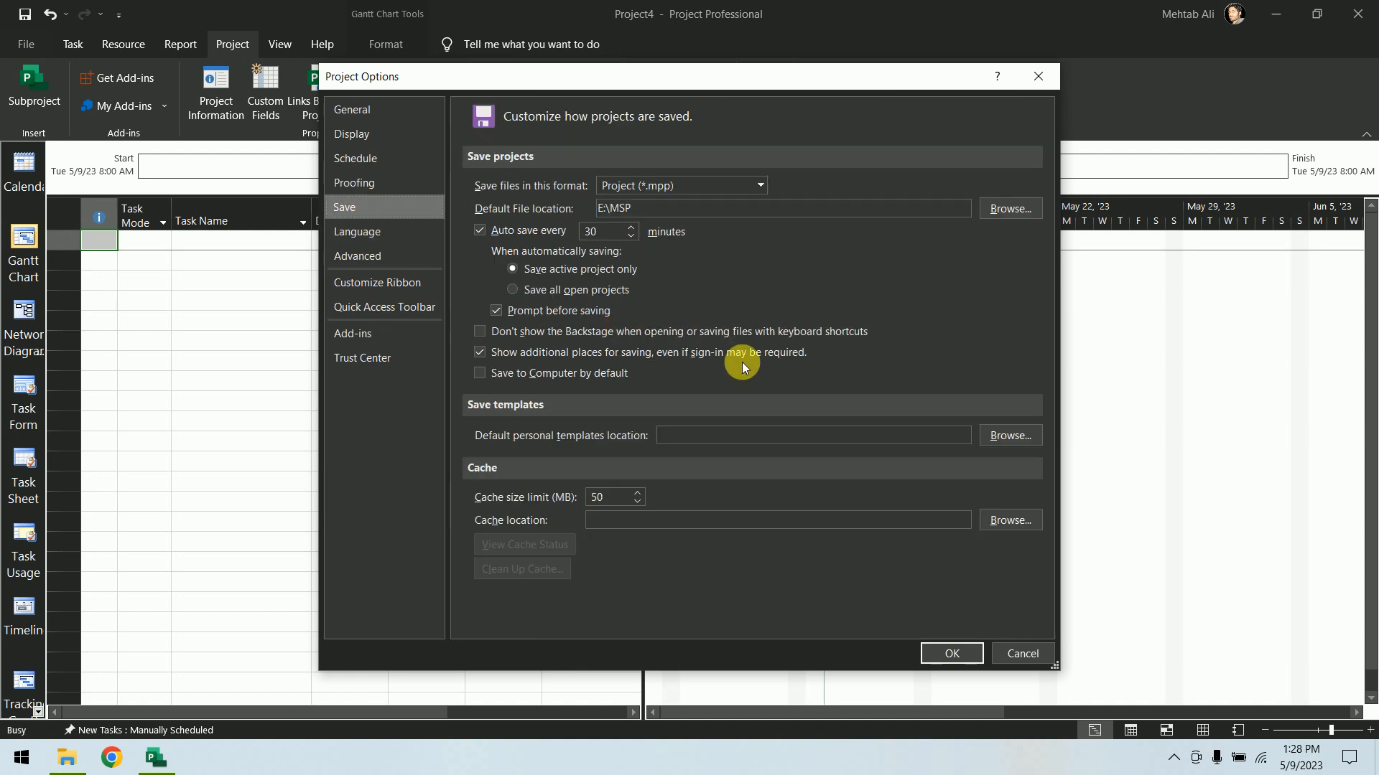
{"action": "left_click", "coordinate": [360, 228]}
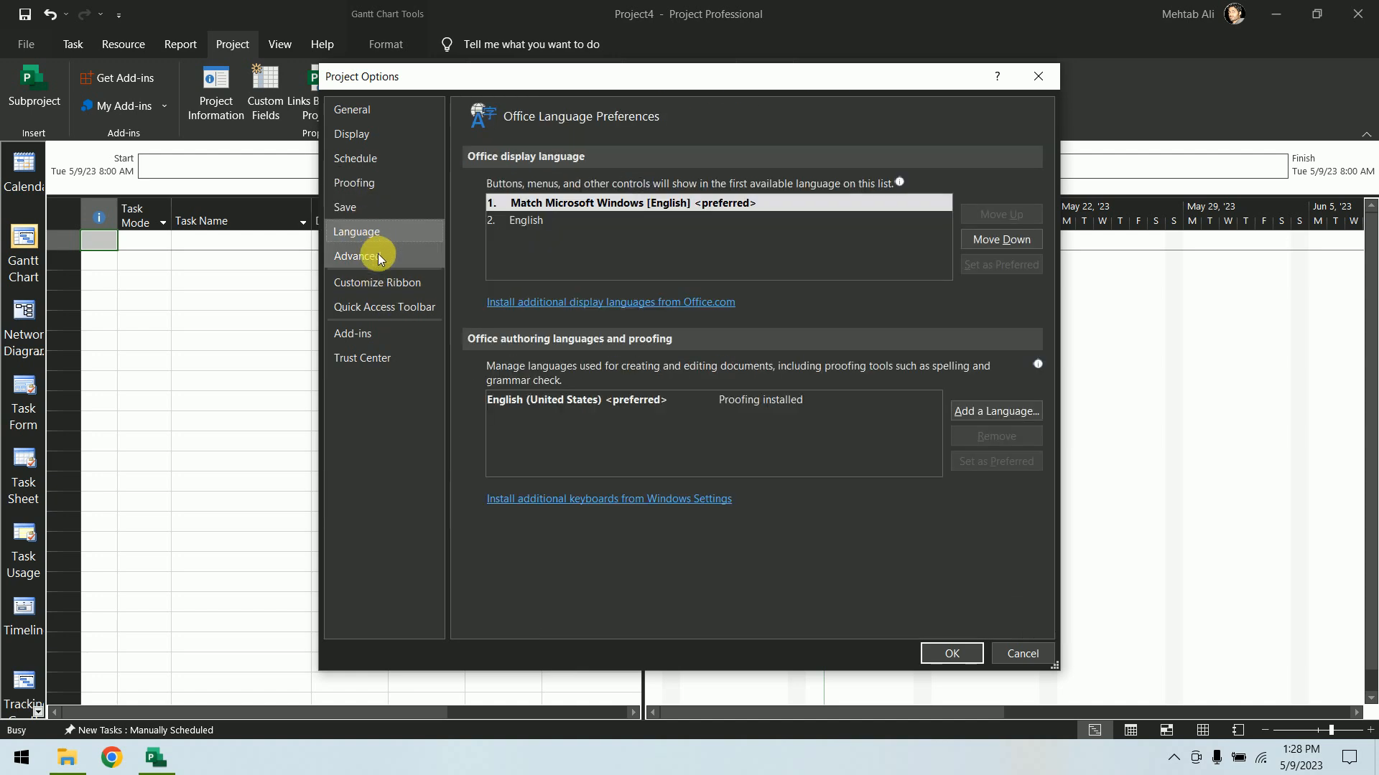
{"action": "left_click", "coordinate": [373, 255]}
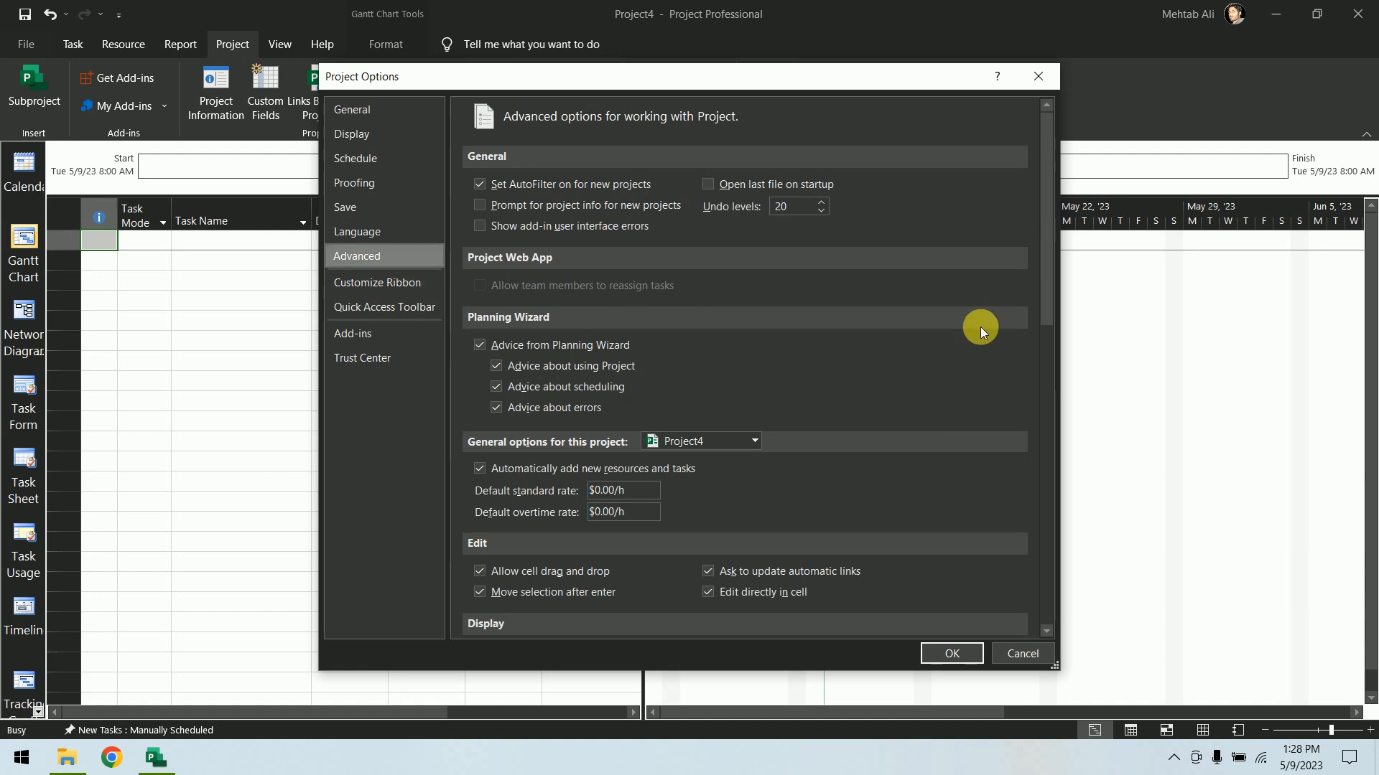
{"action": "left_click_drag", "start_coordinate": [1046, 271], "coordinate": [1050, 602]}
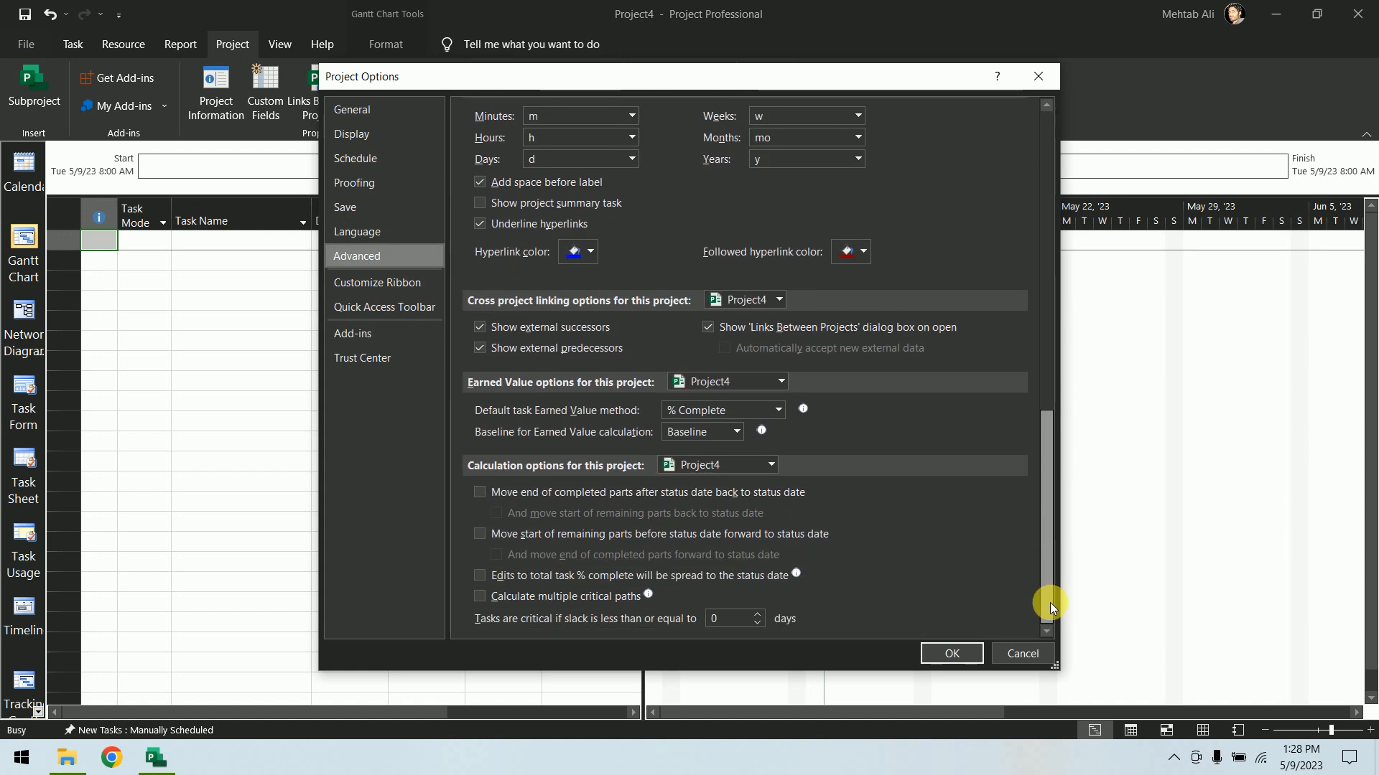
{"action": "left_click", "coordinate": [383, 286]}
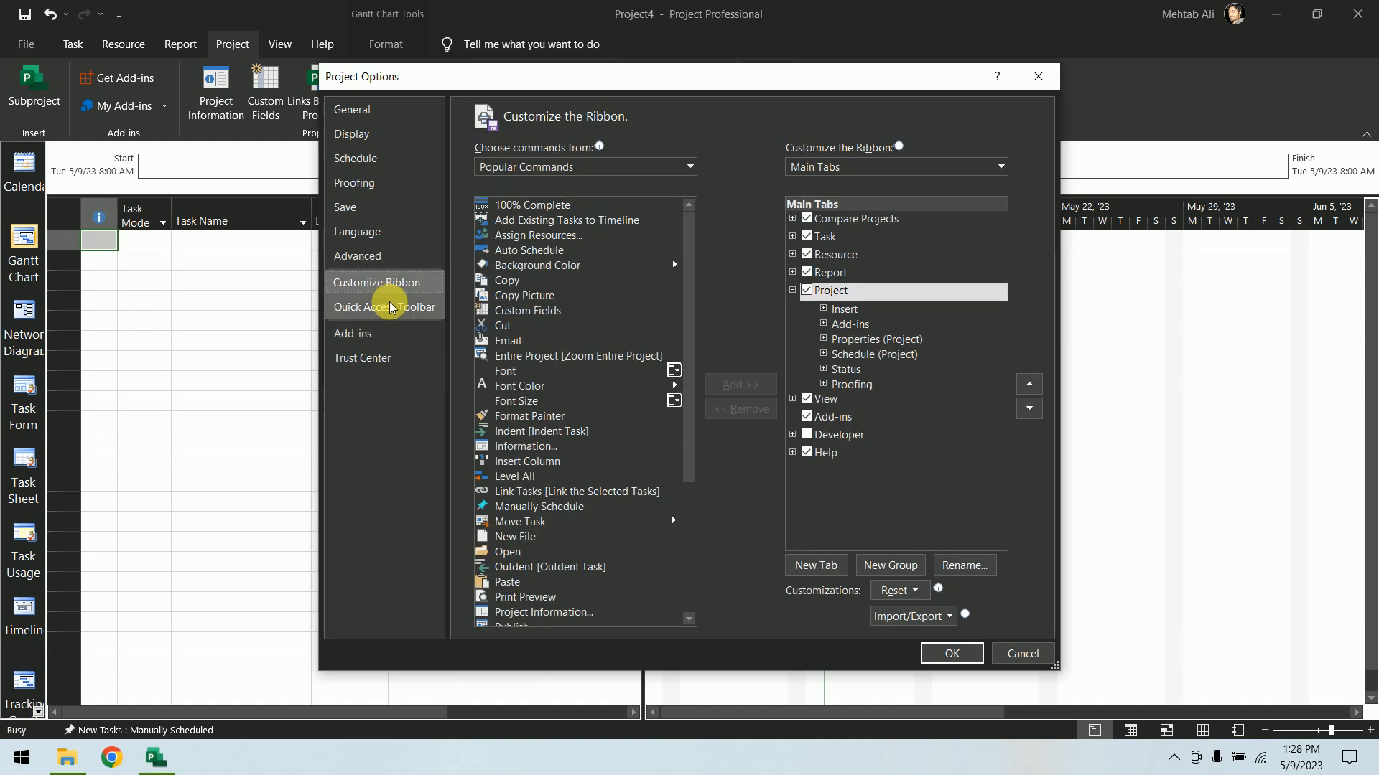
{"action": "left_click", "coordinate": [390, 307]}
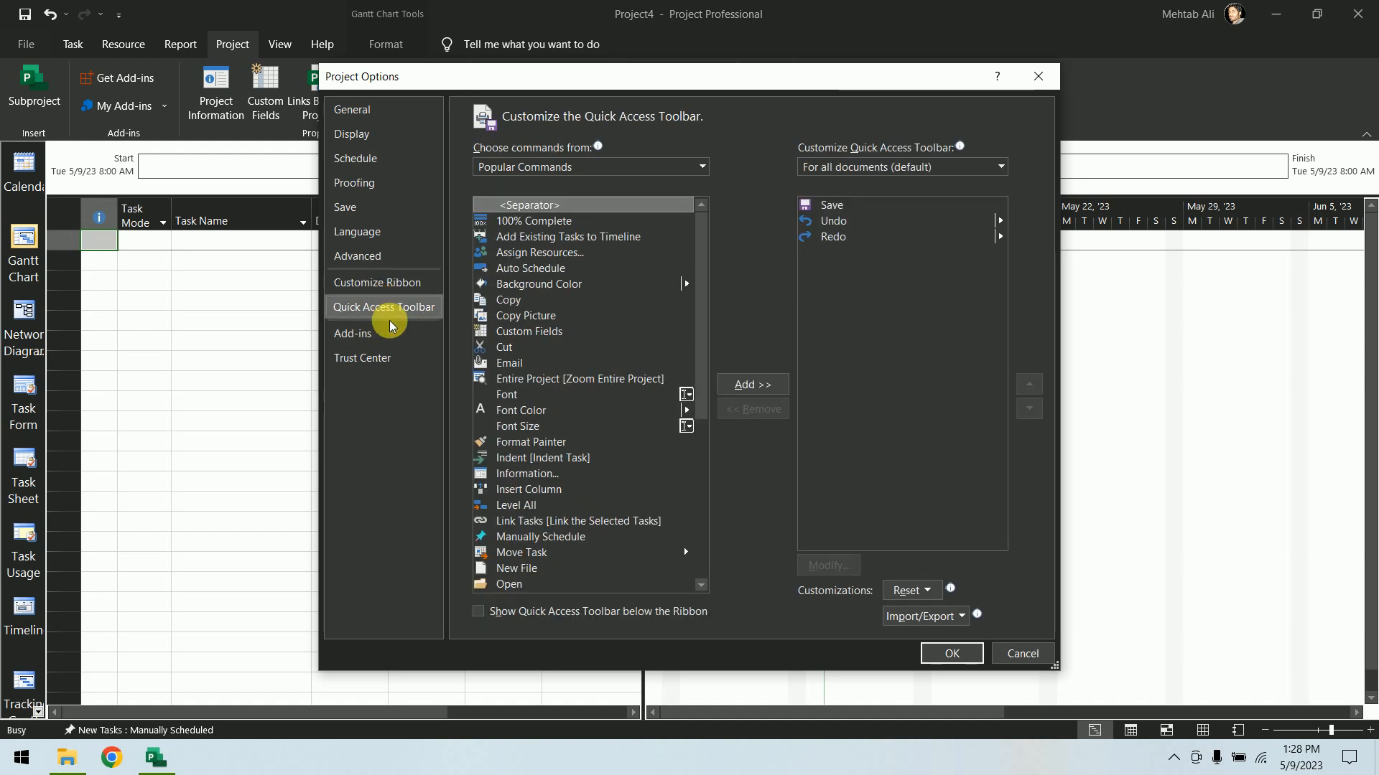
{"action": "left_click", "coordinate": [390, 336]}
{"action": "left_click", "coordinate": [392, 365]}
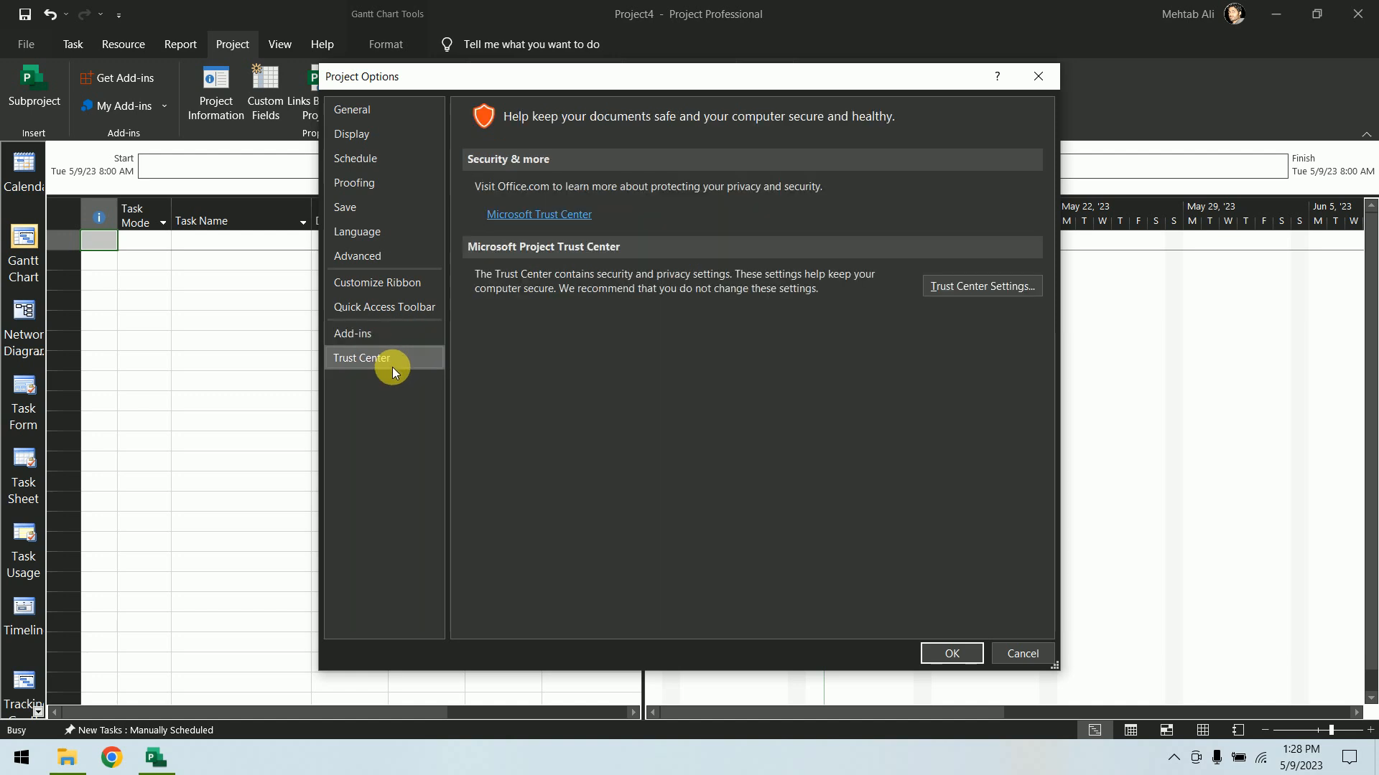
Revisit the Add-ins, General, Display and Schedule option pages, then close Project Options
{"action": "left_click", "coordinate": [392, 340]}
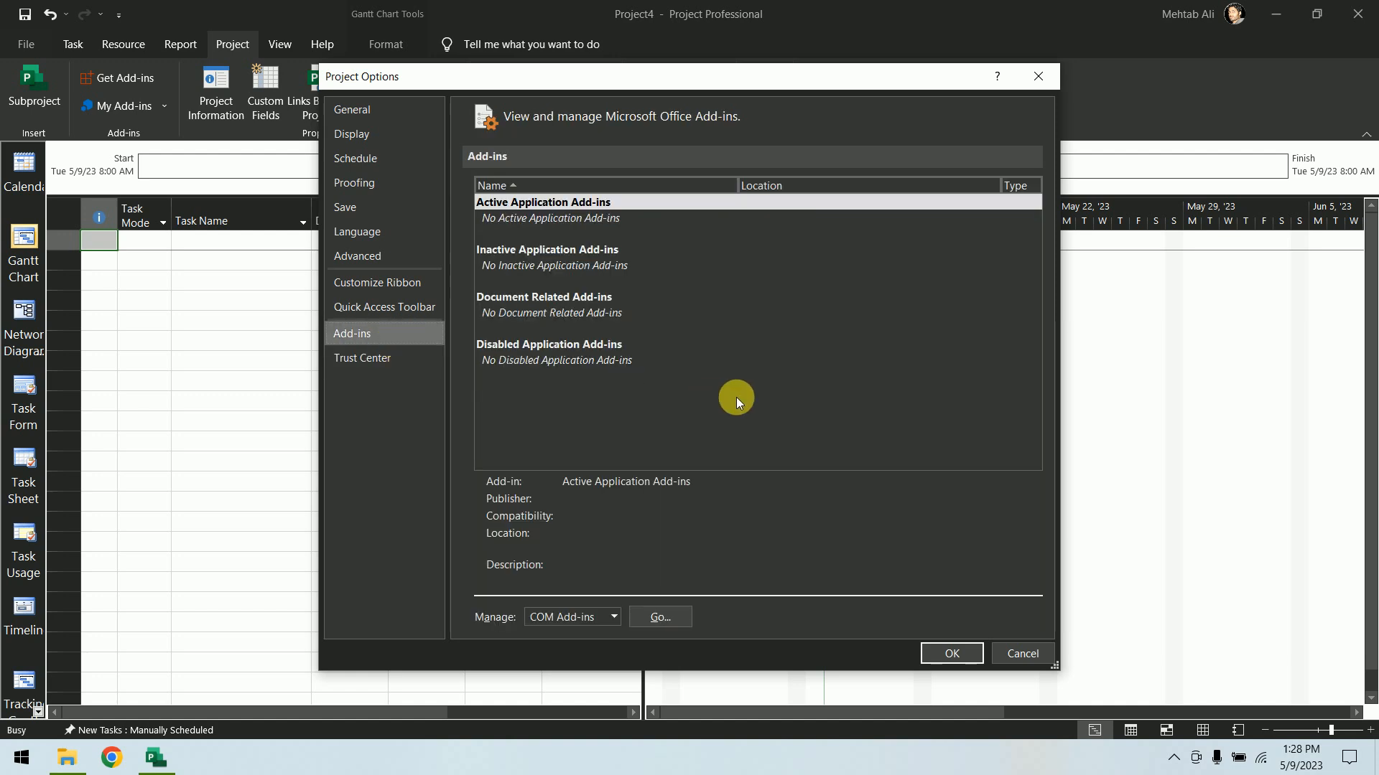
{"action": "left_click", "coordinate": [388, 114]}
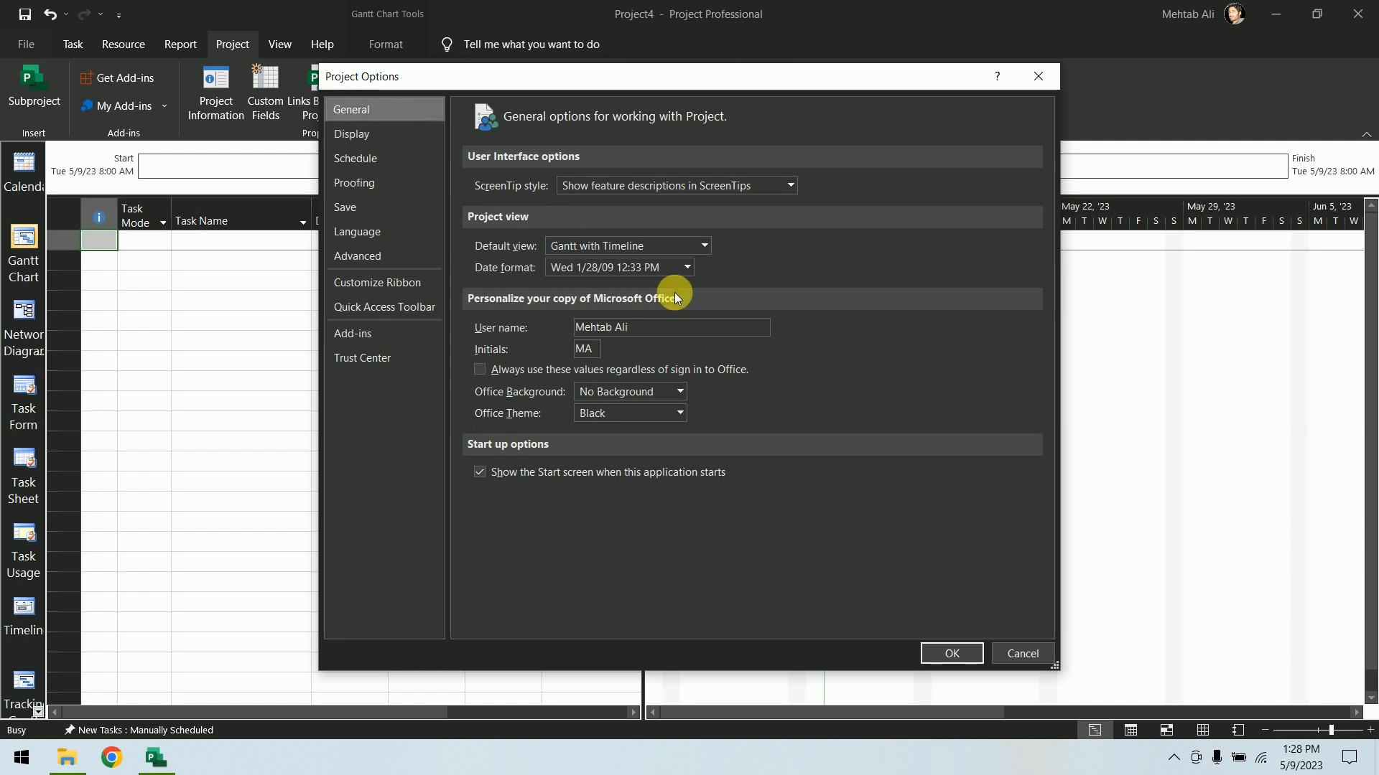
{"action": "left_click", "coordinate": [385, 141]}
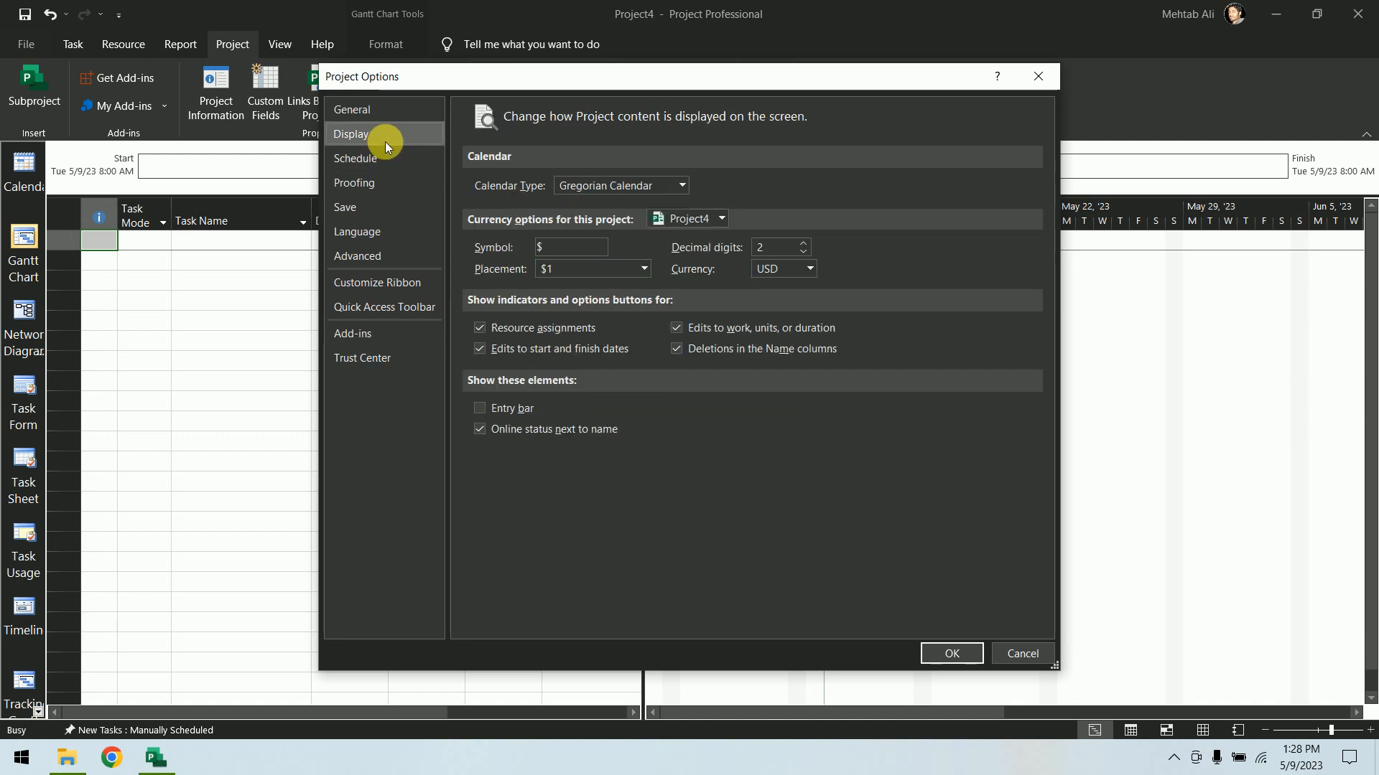
{"action": "left_click", "coordinate": [385, 163]}
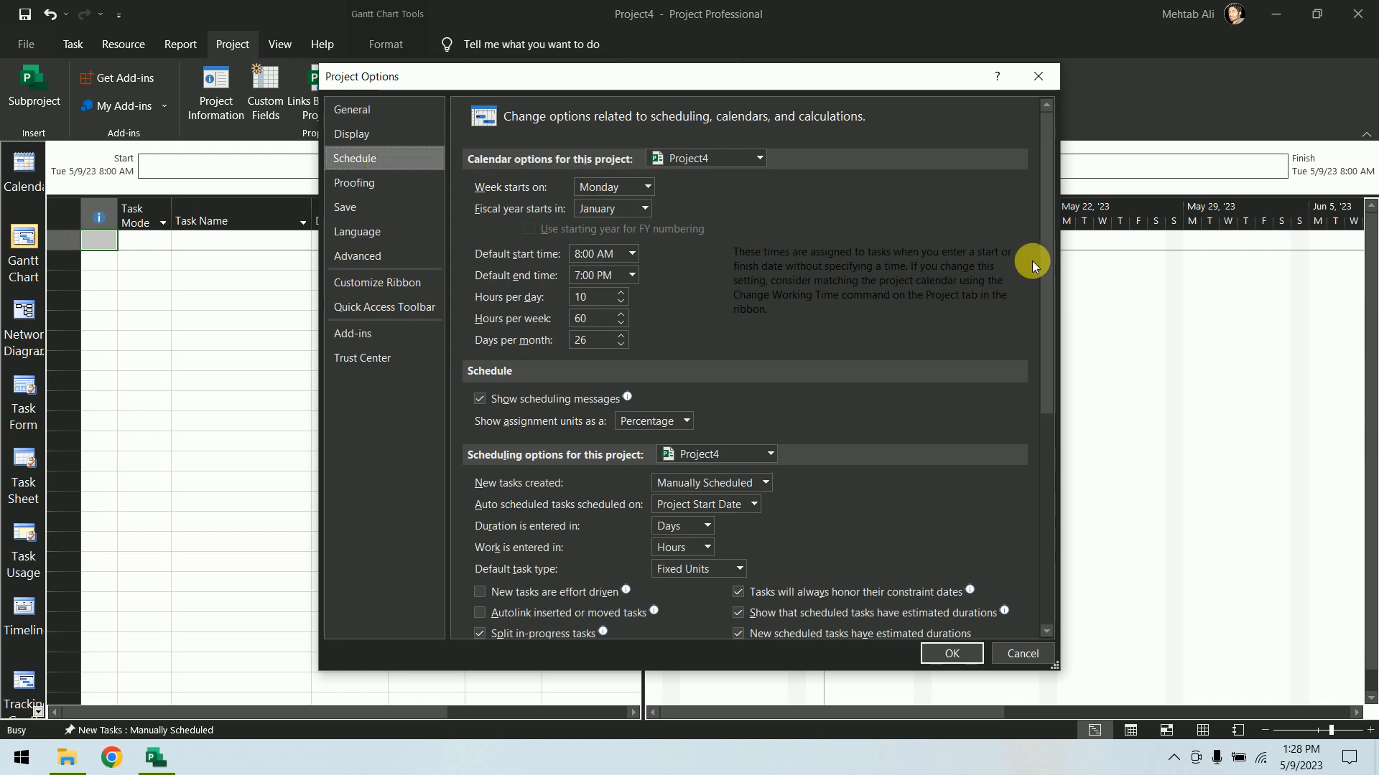
{"action": "left_click_drag", "start_coordinate": [1044, 244], "coordinate": [1041, 508]}
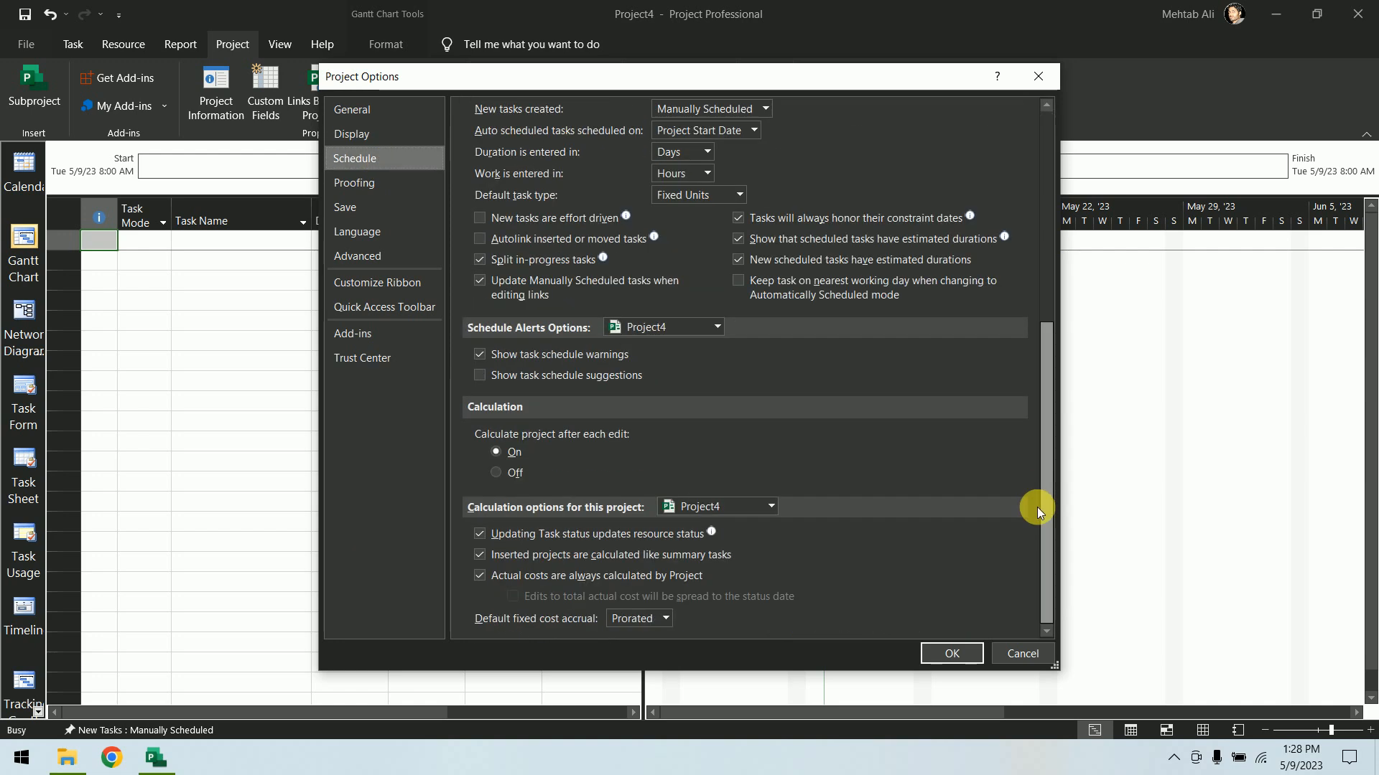
{"action": "left_click", "coordinate": [993, 662]}
Copy the 10X6 calendar from Project4 into the Global.MPT template using the Organizer
{"action": "left_click", "coordinate": [26, 44]}
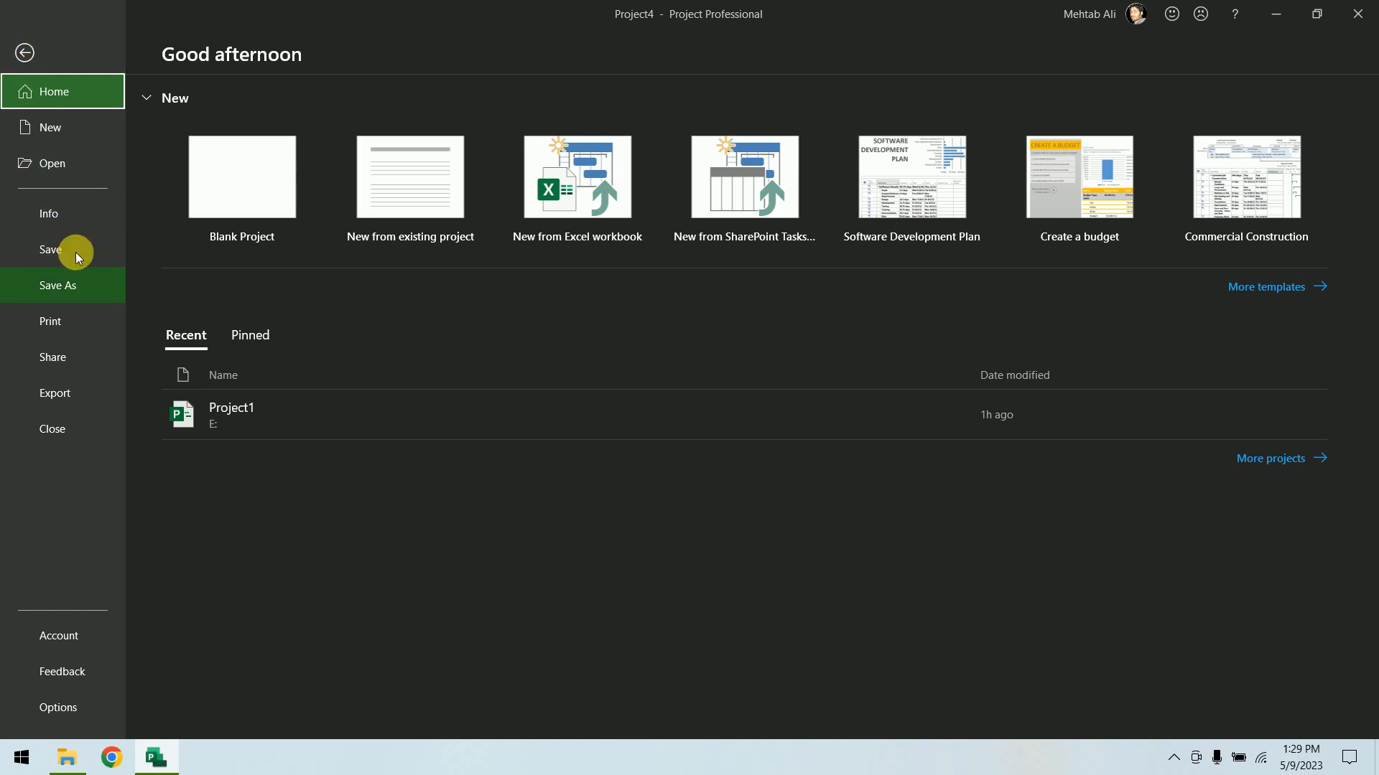
{"action": "left_click", "coordinate": [67, 214]}
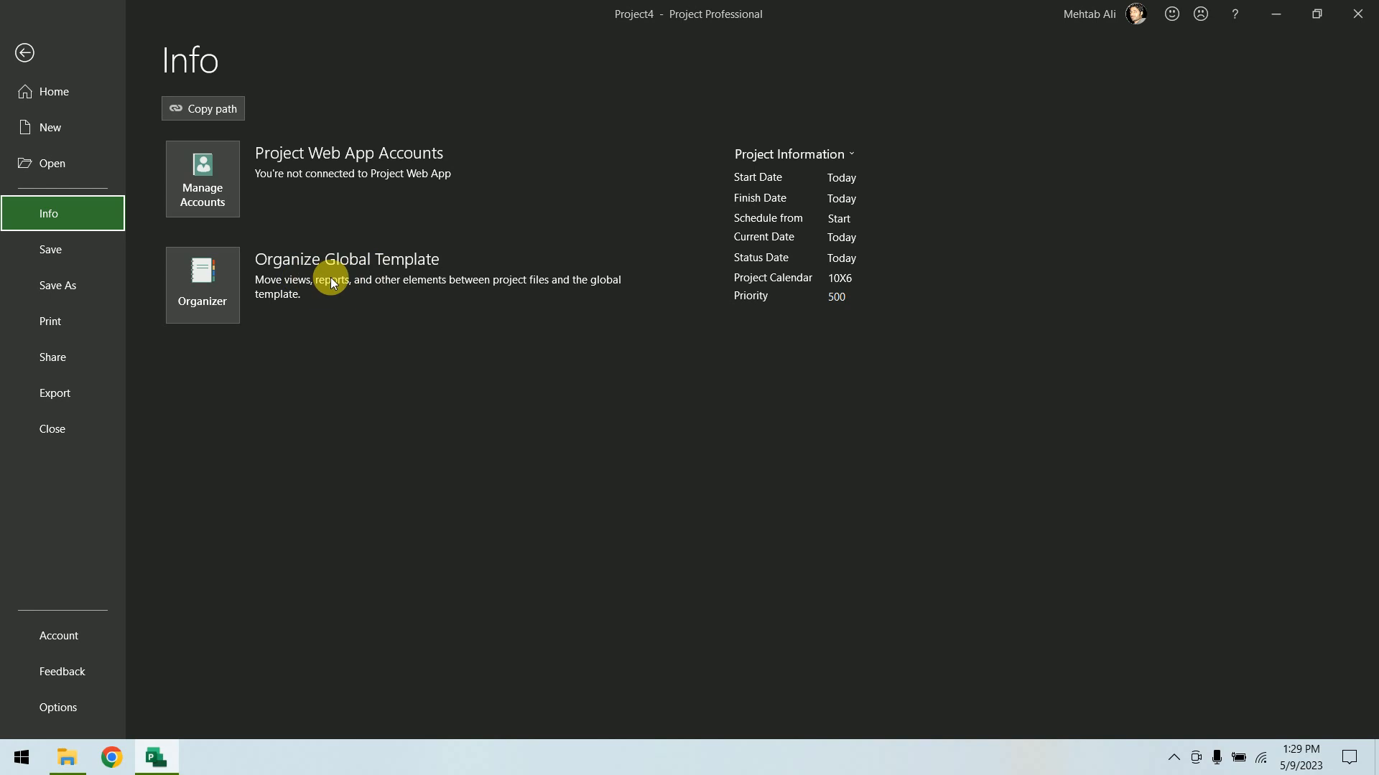
{"action": "left_click", "coordinate": [224, 302]}
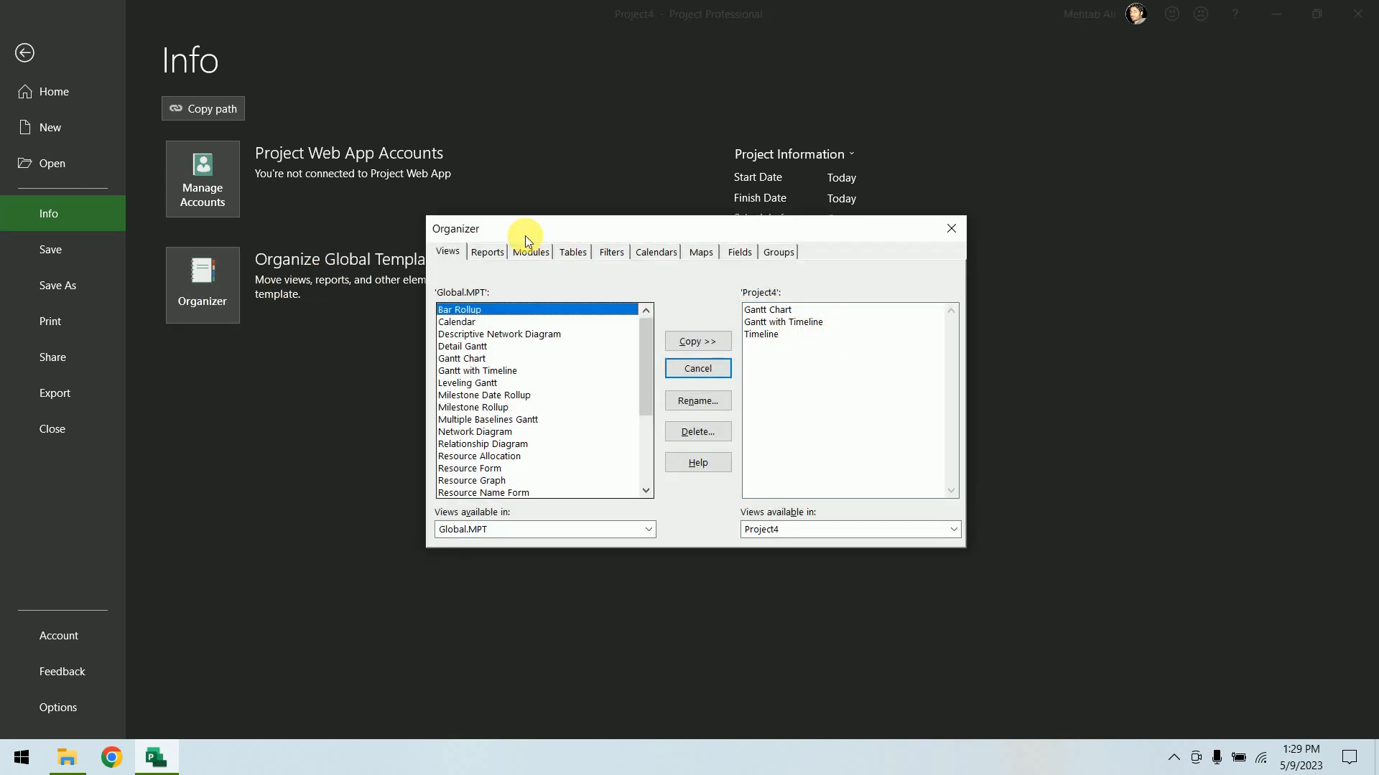
{"action": "left_click", "coordinate": [657, 255]}
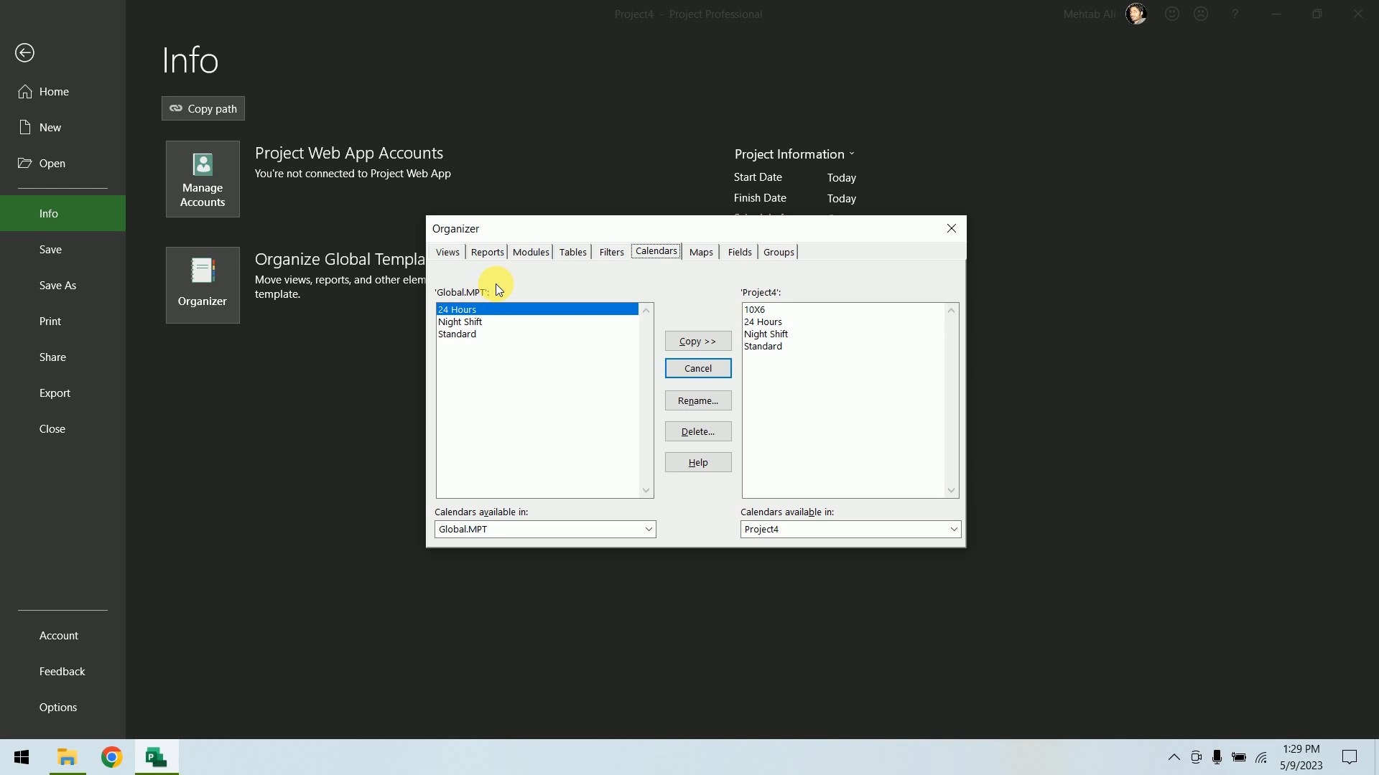
{"action": "left_click", "coordinate": [648, 529]}
{"action": "left_click", "coordinate": [632, 545]}
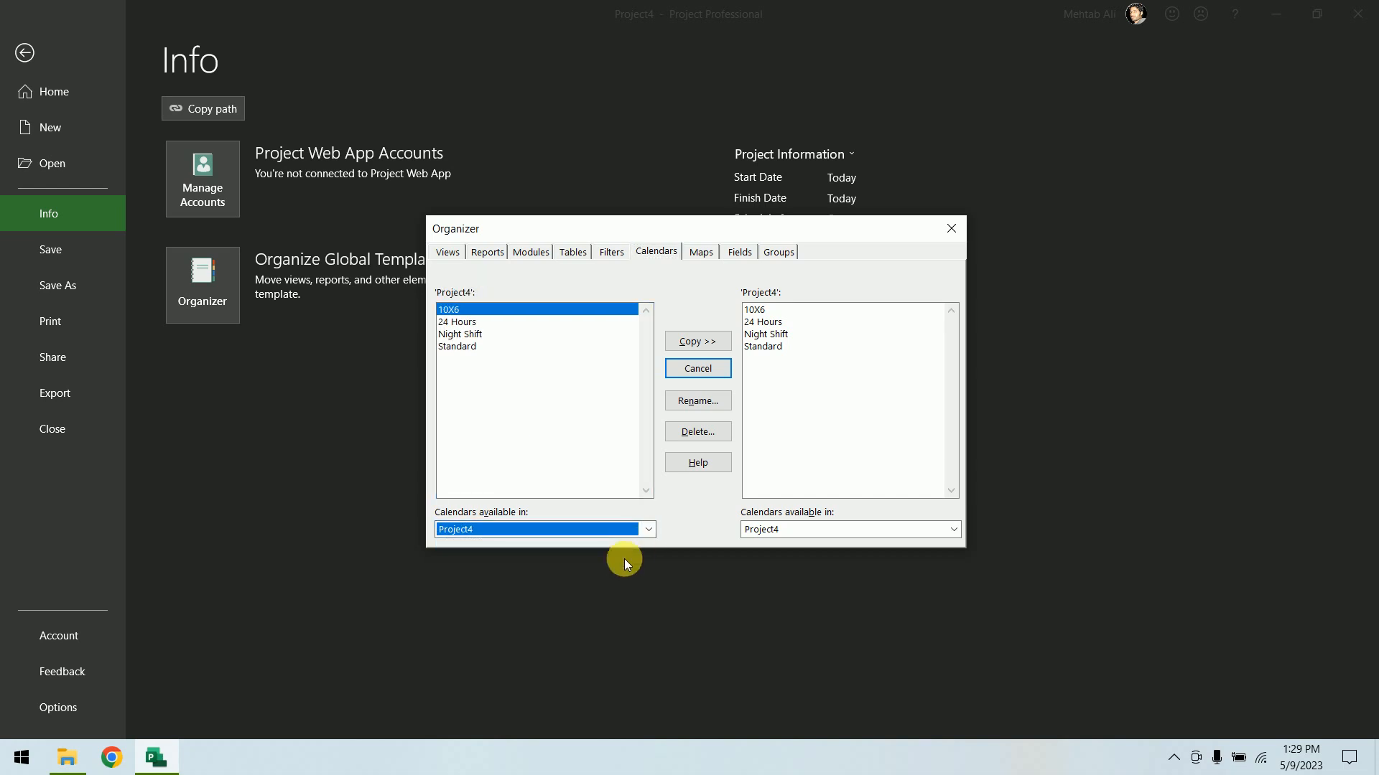
{"action": "left_click", "coordinate": [951, 531]}
{"action": "left_click", "coordinate": [919, 552]}
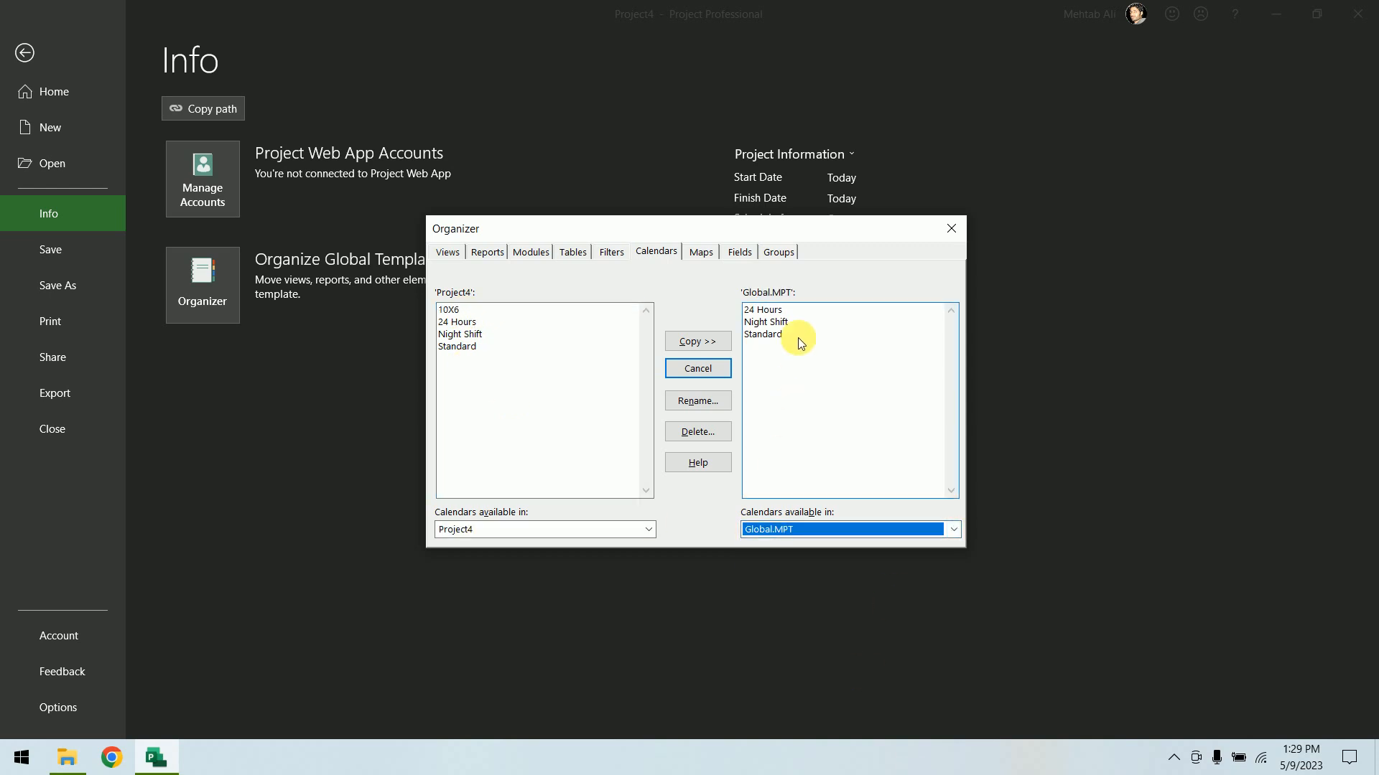
{"action": "left_click", "coordinate": [461, 313]}
{"action": "left_click", "coordinate": [796, 430]}
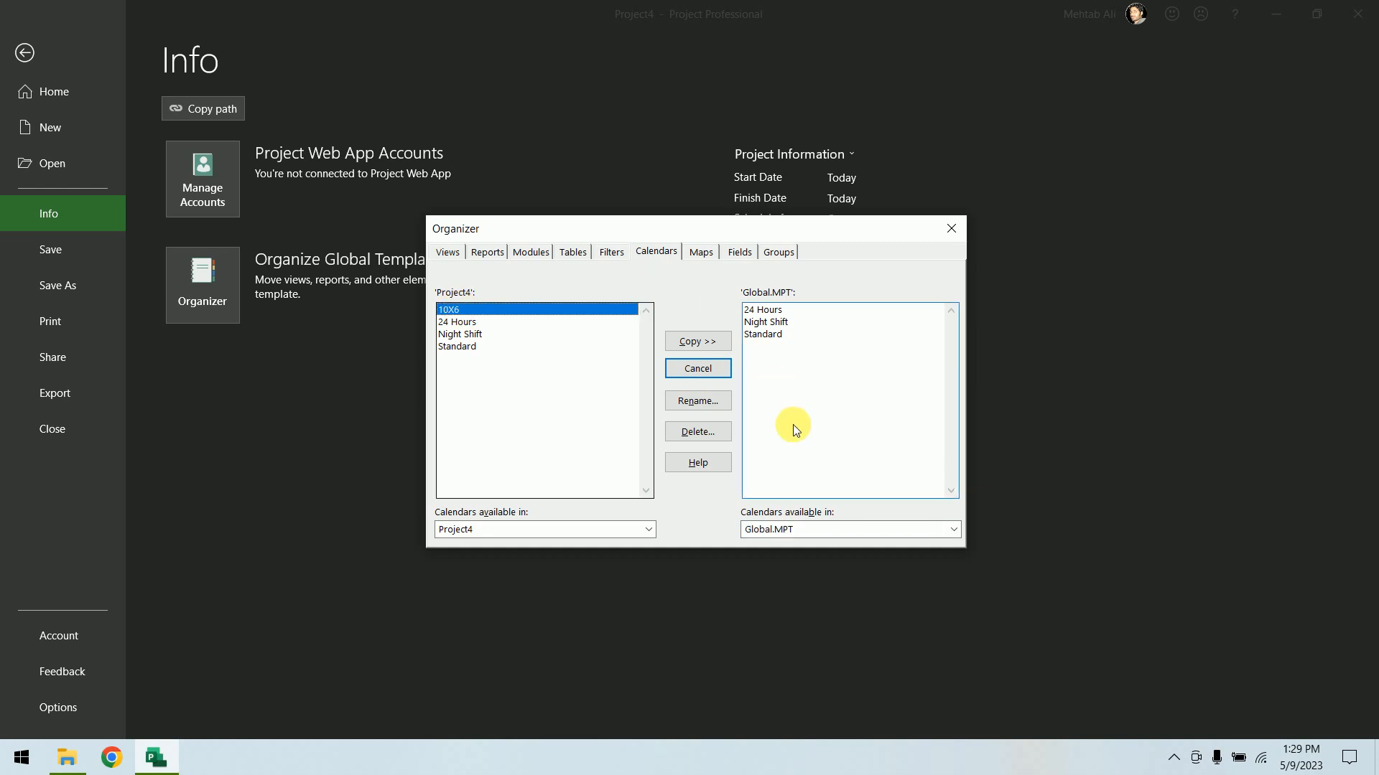
{"action": "left_click", "coordinate": [682, 346]}
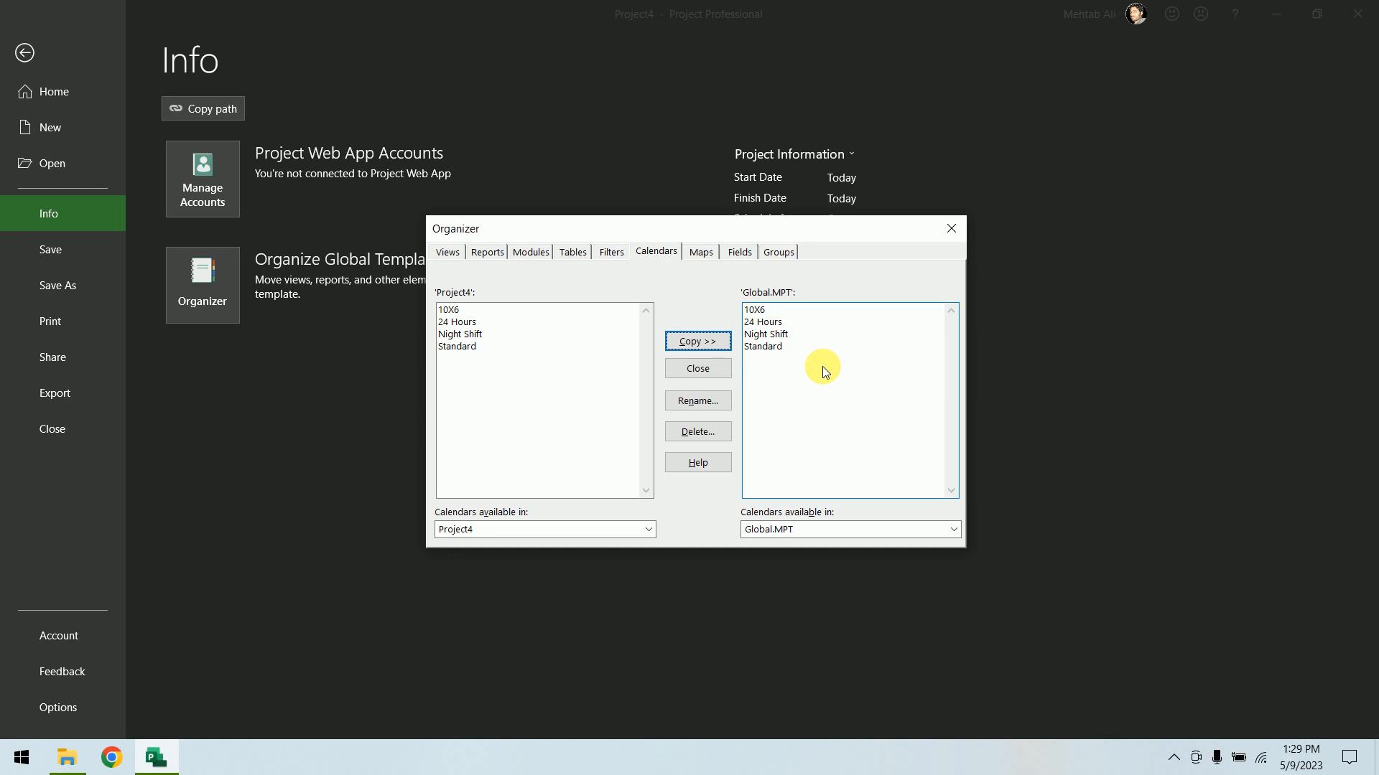
{"action": "left_click", "coordinate": [713, 368]}
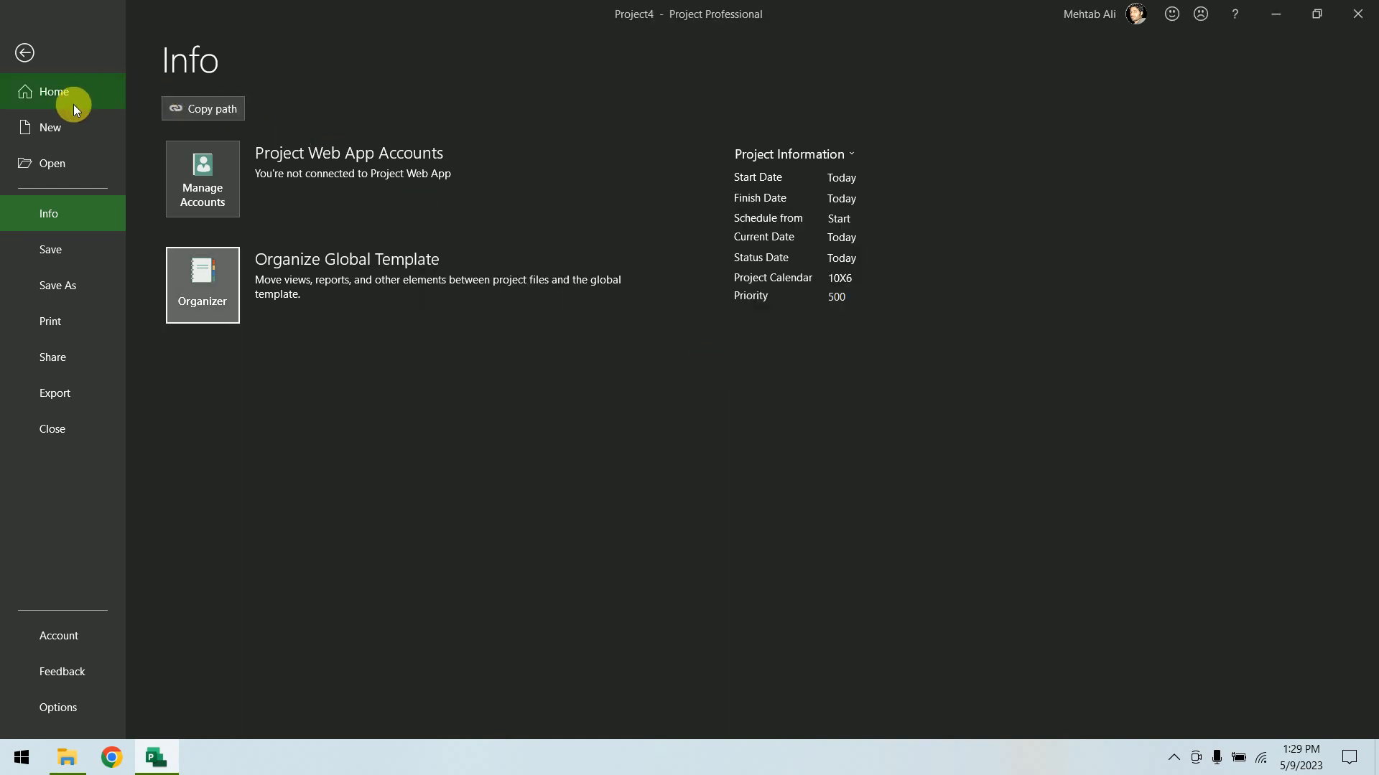
Create a new blank project and dismiss the manually scheduled tasks notification
{"action": "left_click", "coordinate": [63, 127]}
{"action": "left_click", "coordinate": [284, 179]}
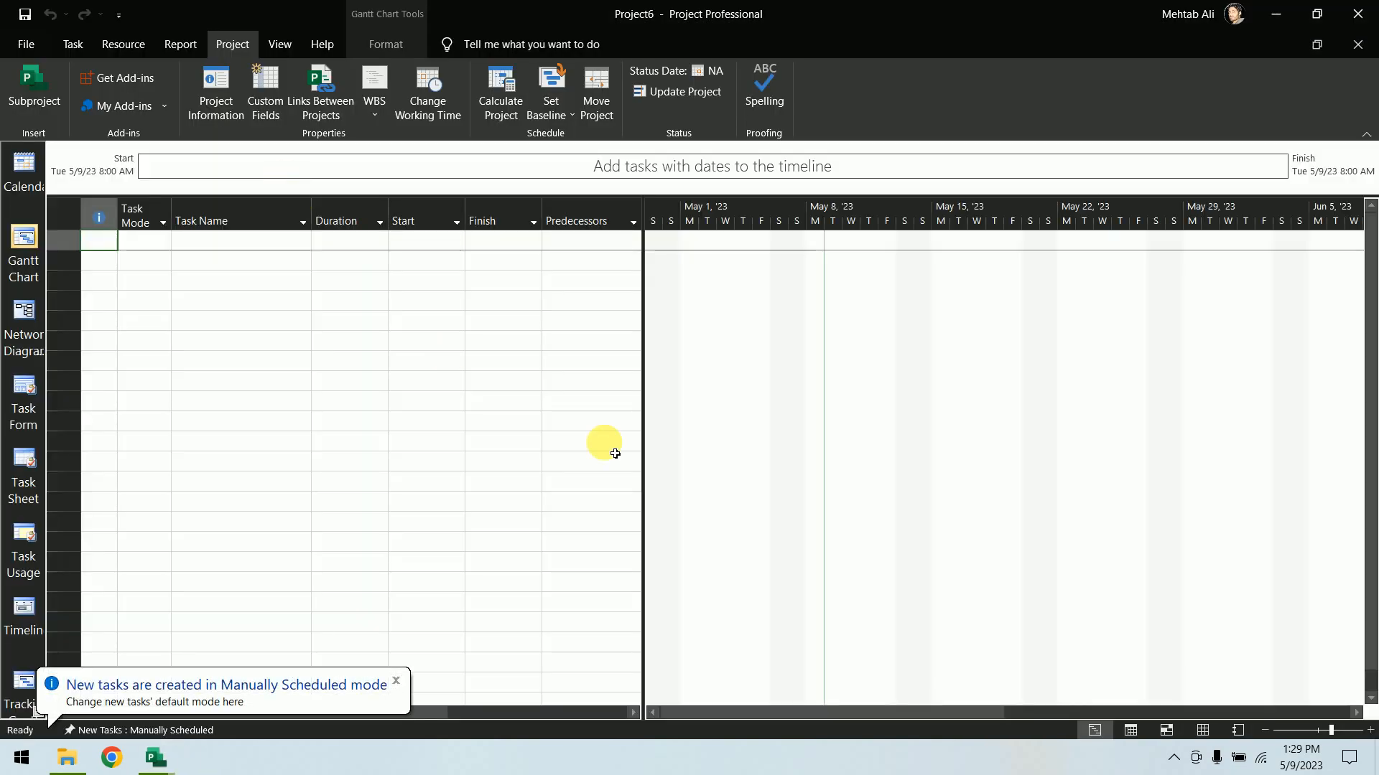
{"action": "left_click", "coordinate": [395, 681]}
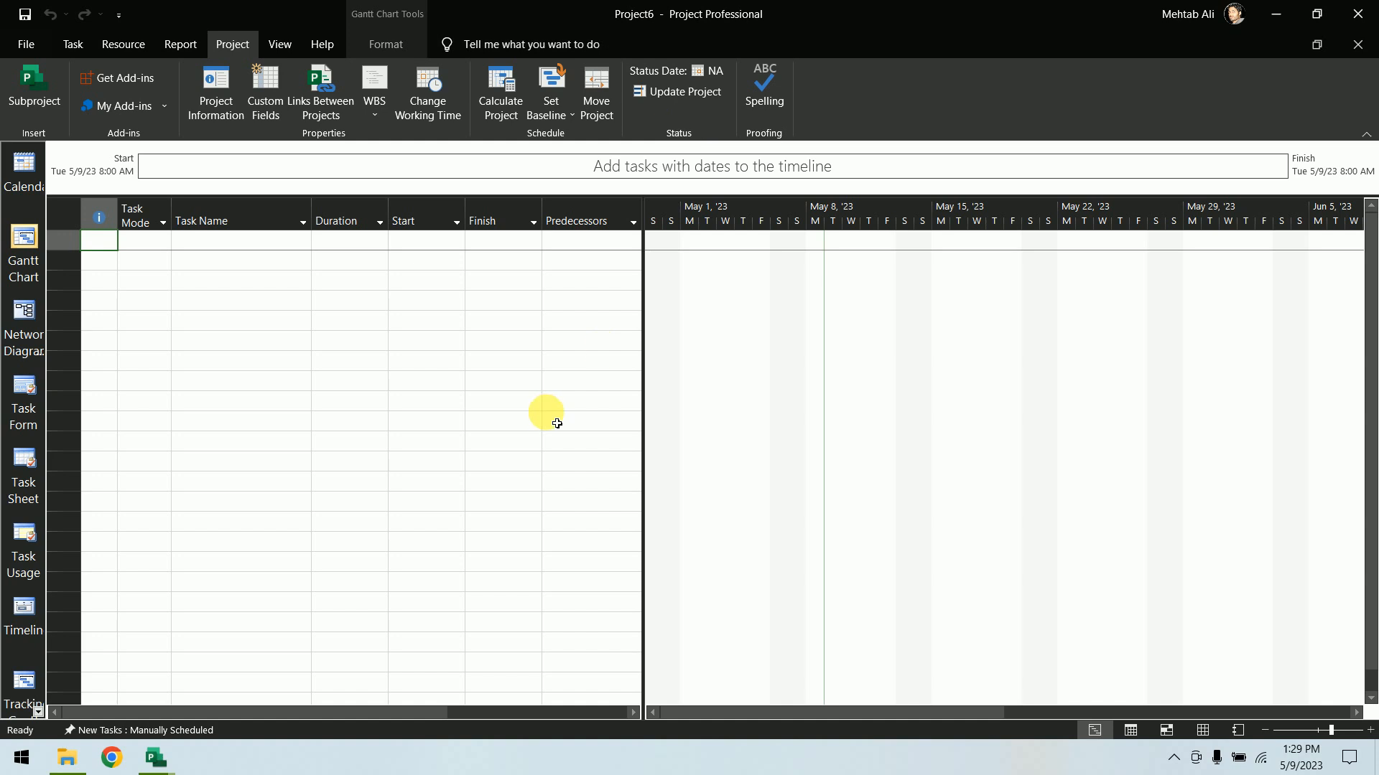
Check the calendar choices in the new project's Project Information, then close the dialog
{"action": "left_click", "coordinate": [208, 90]}
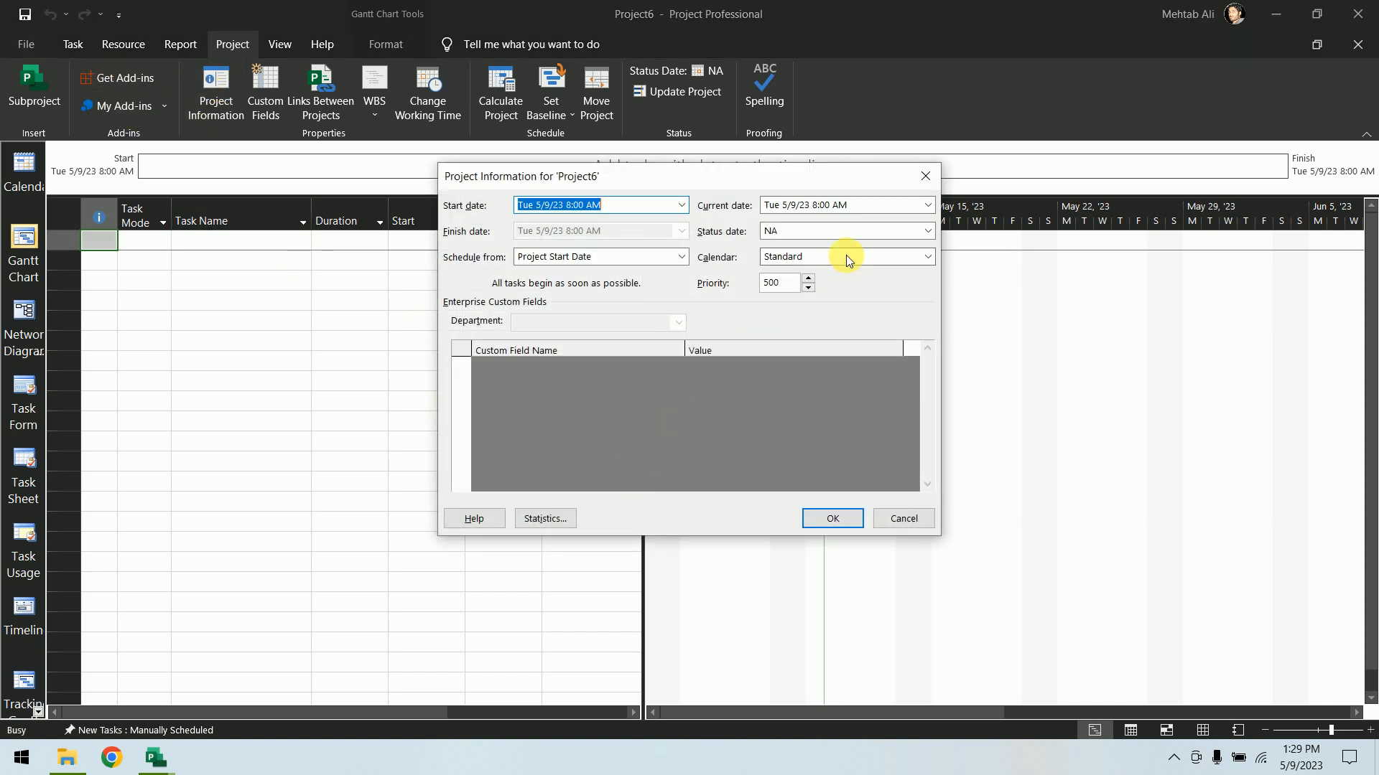
{"action": "left_click", "coordinate": [926, 257]}
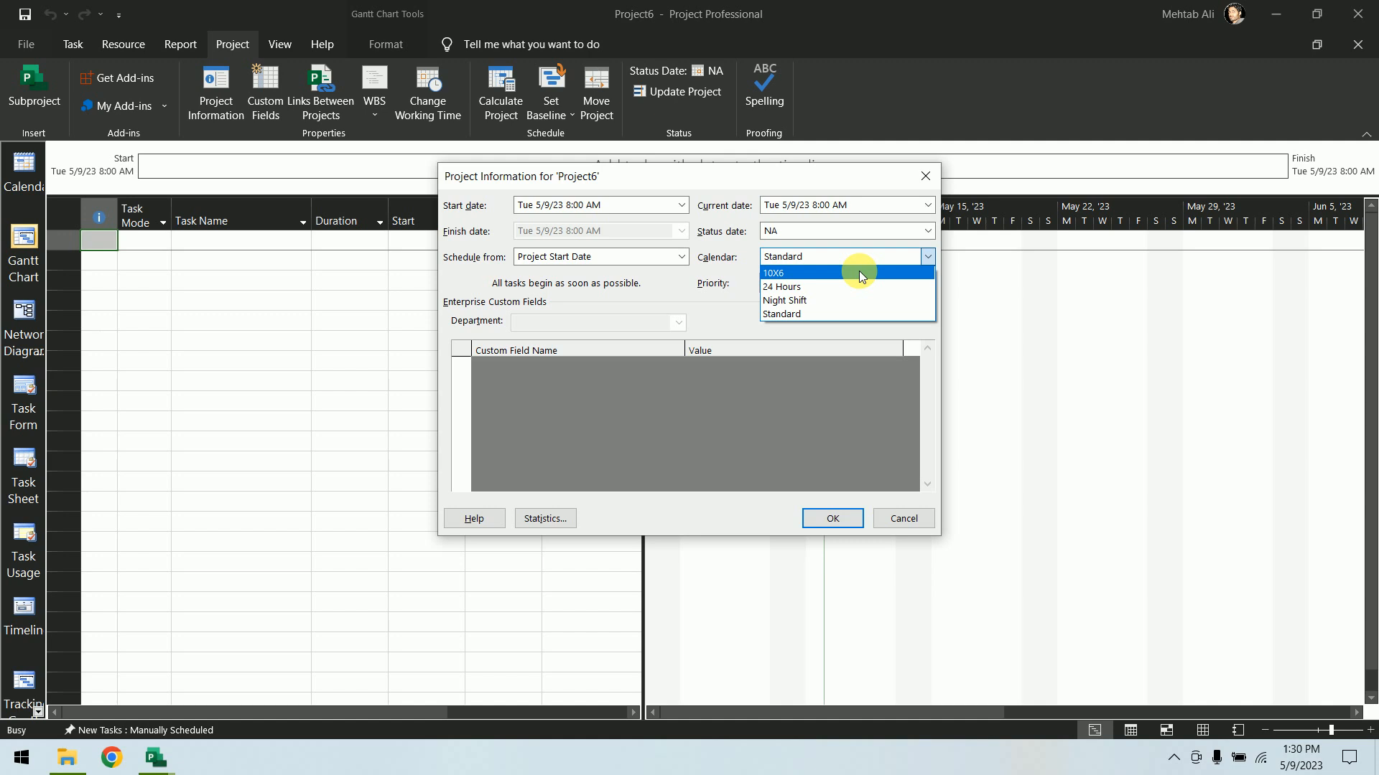
{"action": "left_click", "coordinate": [932, 182]}
{"action": "left_click", "coordinate": [923, 174]}
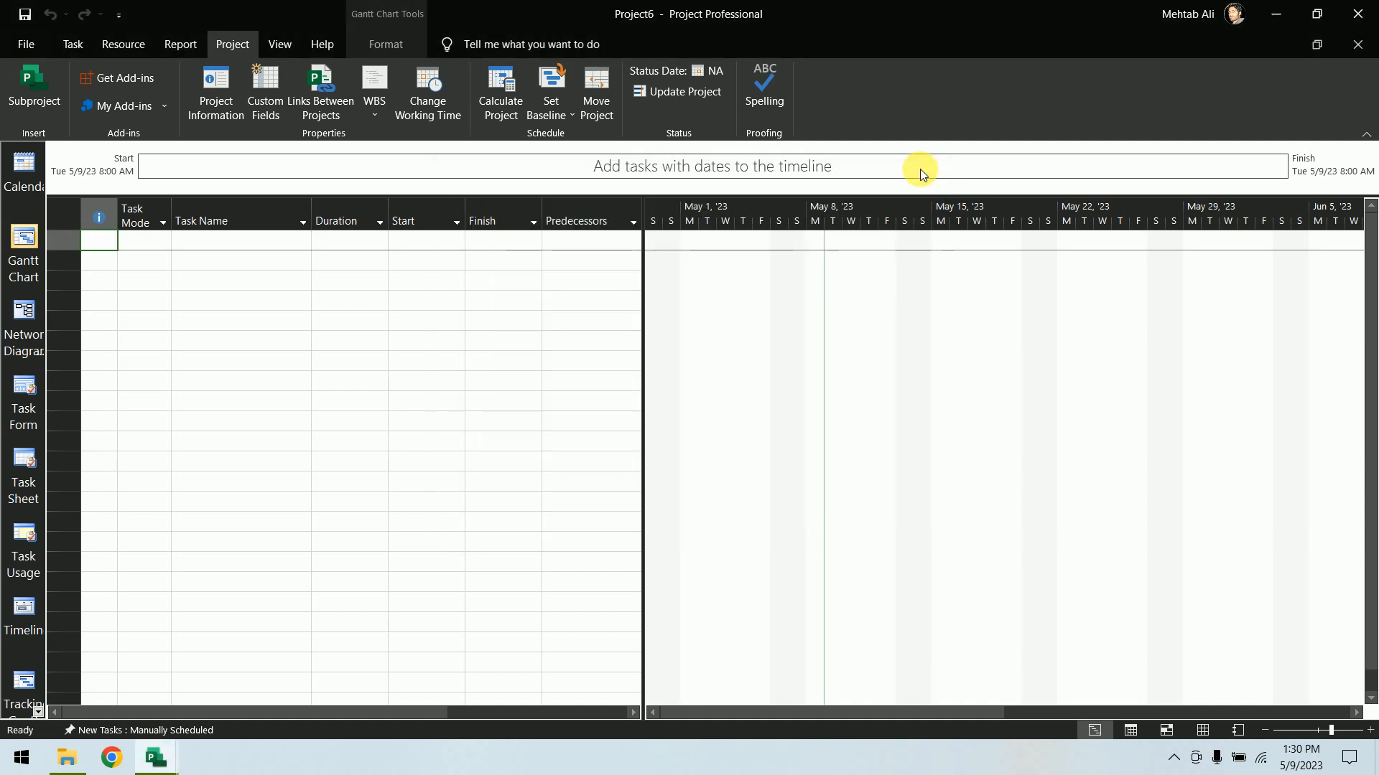
Compare the new project's calendars with the Global.MPT calendars in the Organizer, then close it
{"action": "left_click", "coordinate": [29, 48]}
{"action": "left_click", "coordinate": [60, 221]}
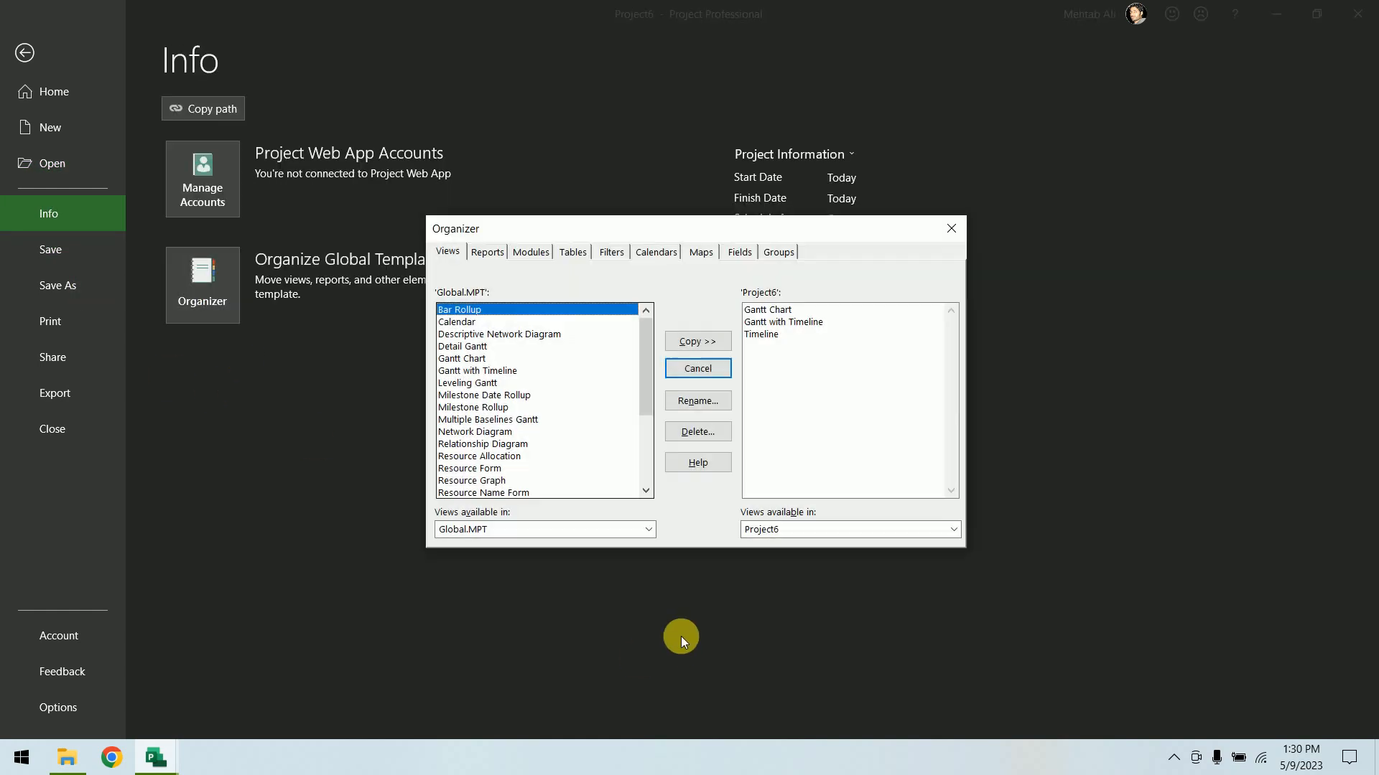
{"action": "left_click", "coordinate": [657, 254]}
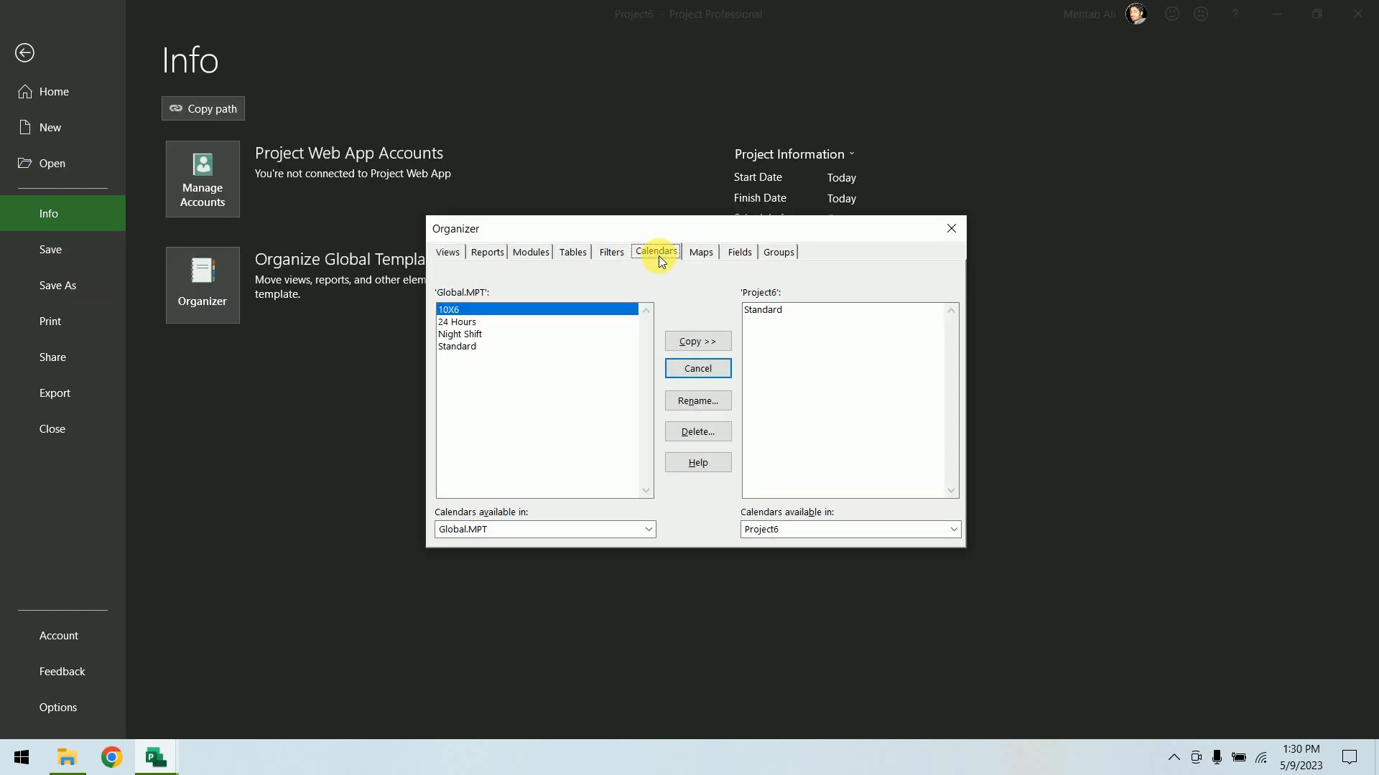
{"action": "left_click", "coordinate": [522, 530]}
{"action": "left_click", "coordinate": [515, 559]}
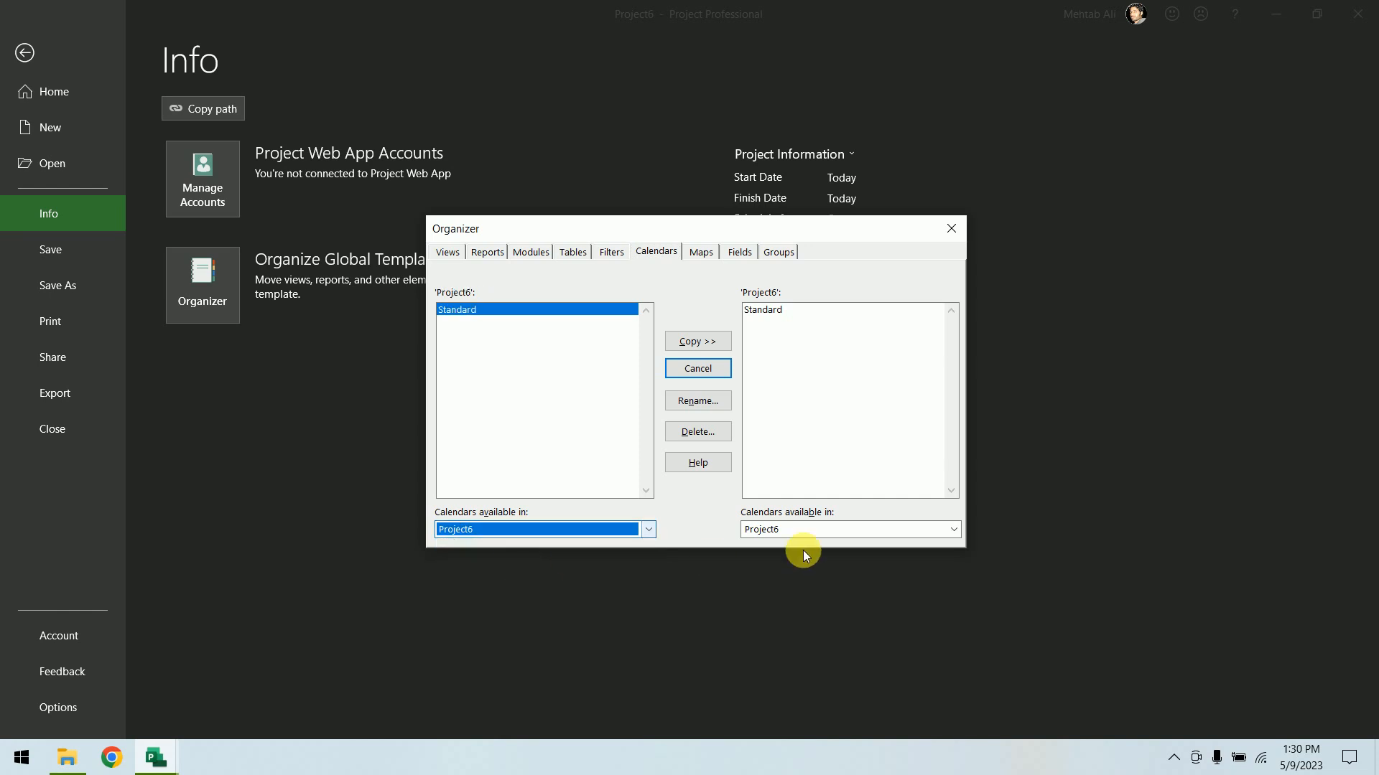
{"action": "left_click", "coordinate": [825, 530]}
{"action": "left_click", "coordinate": [821, 573]}
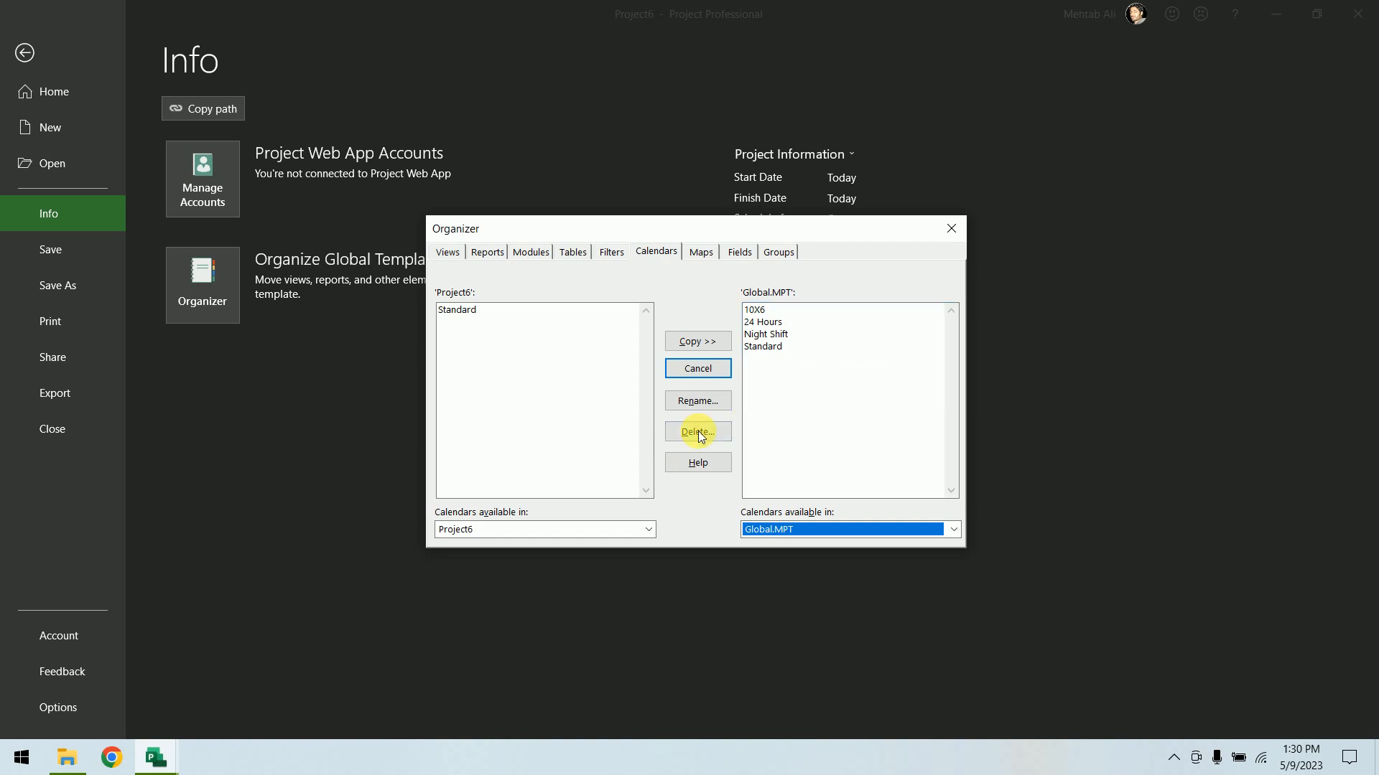
{"action": "left_click", "coordinate": [714, 367]}
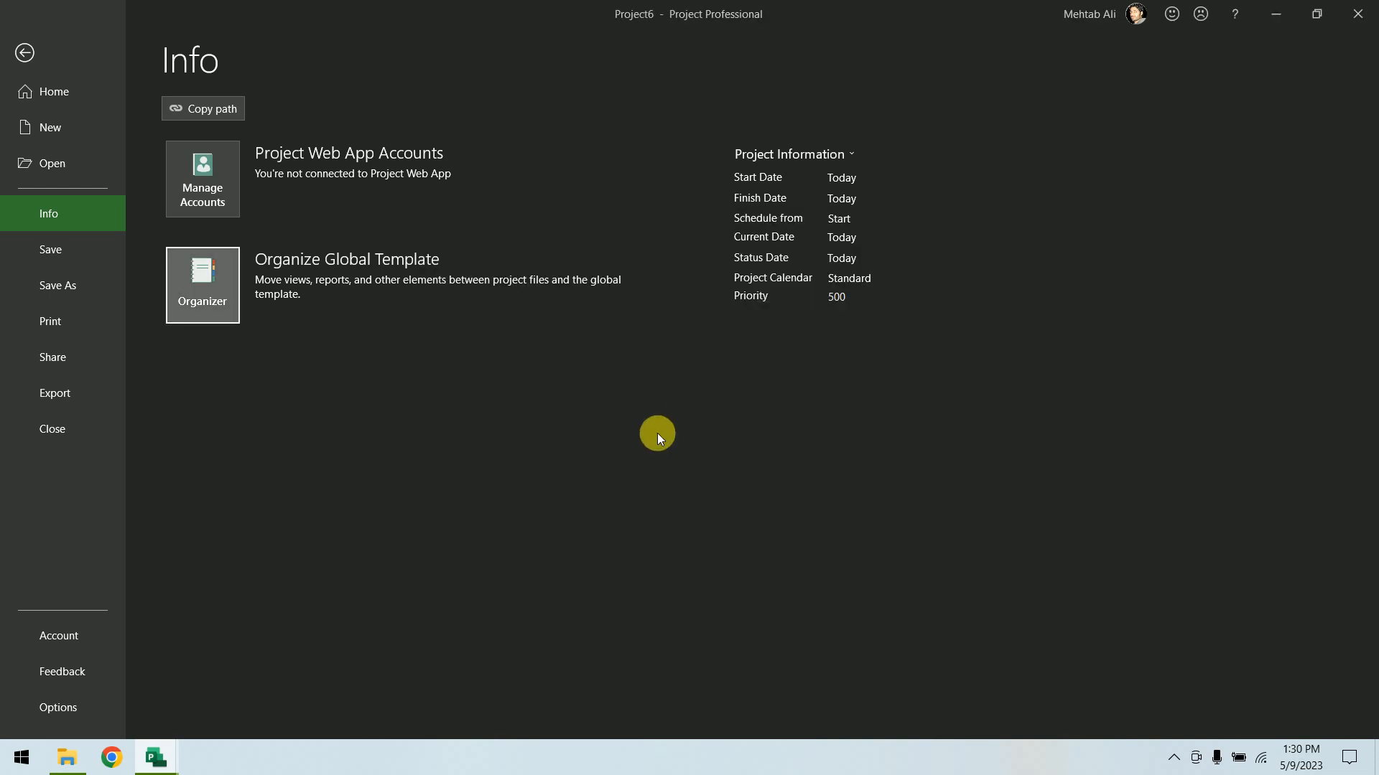
Set the new project's calendar to 10X6 in Project Information
{"action": "left_click", "coordinate": [69, 55]}
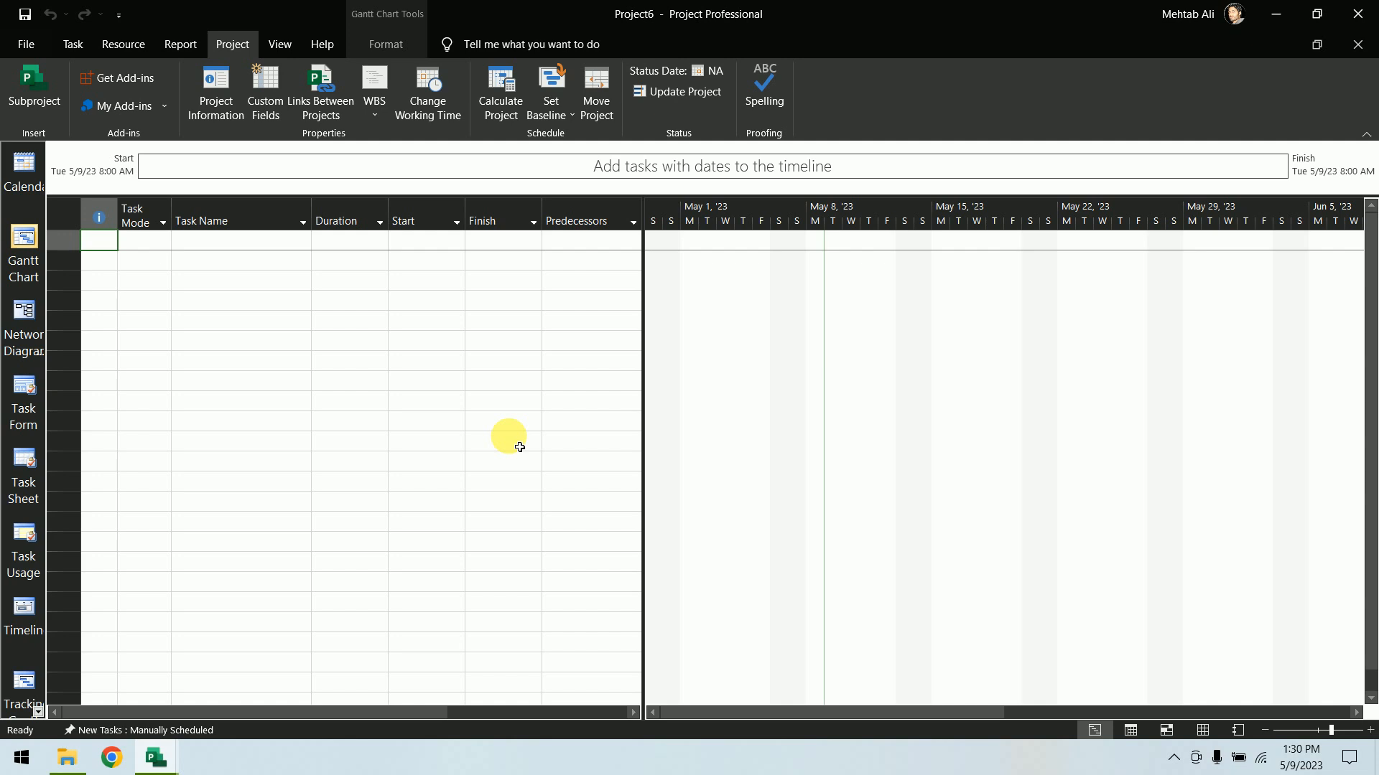
{"action": "left_click", "coordinate": [208, 90]}
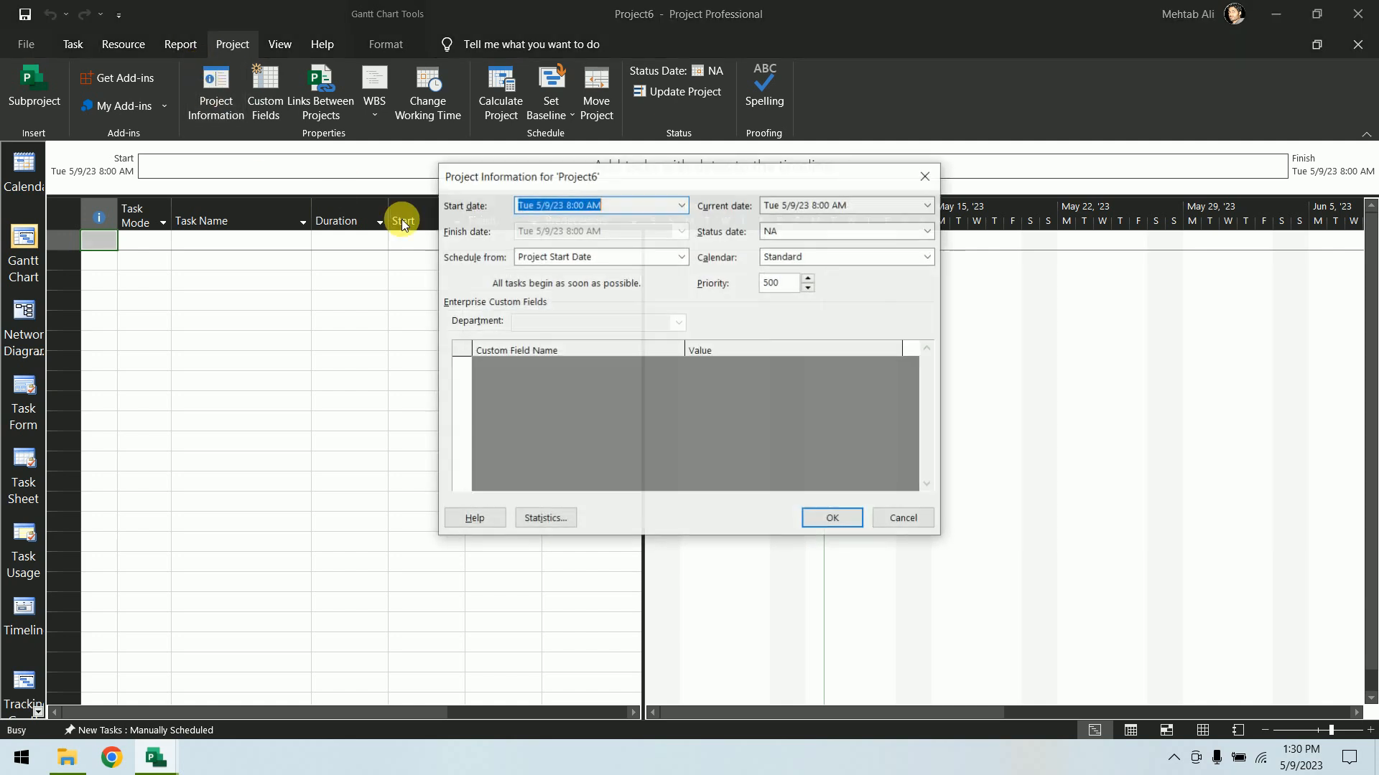
{"action": "left_click", "coordinate": [928, 257]}
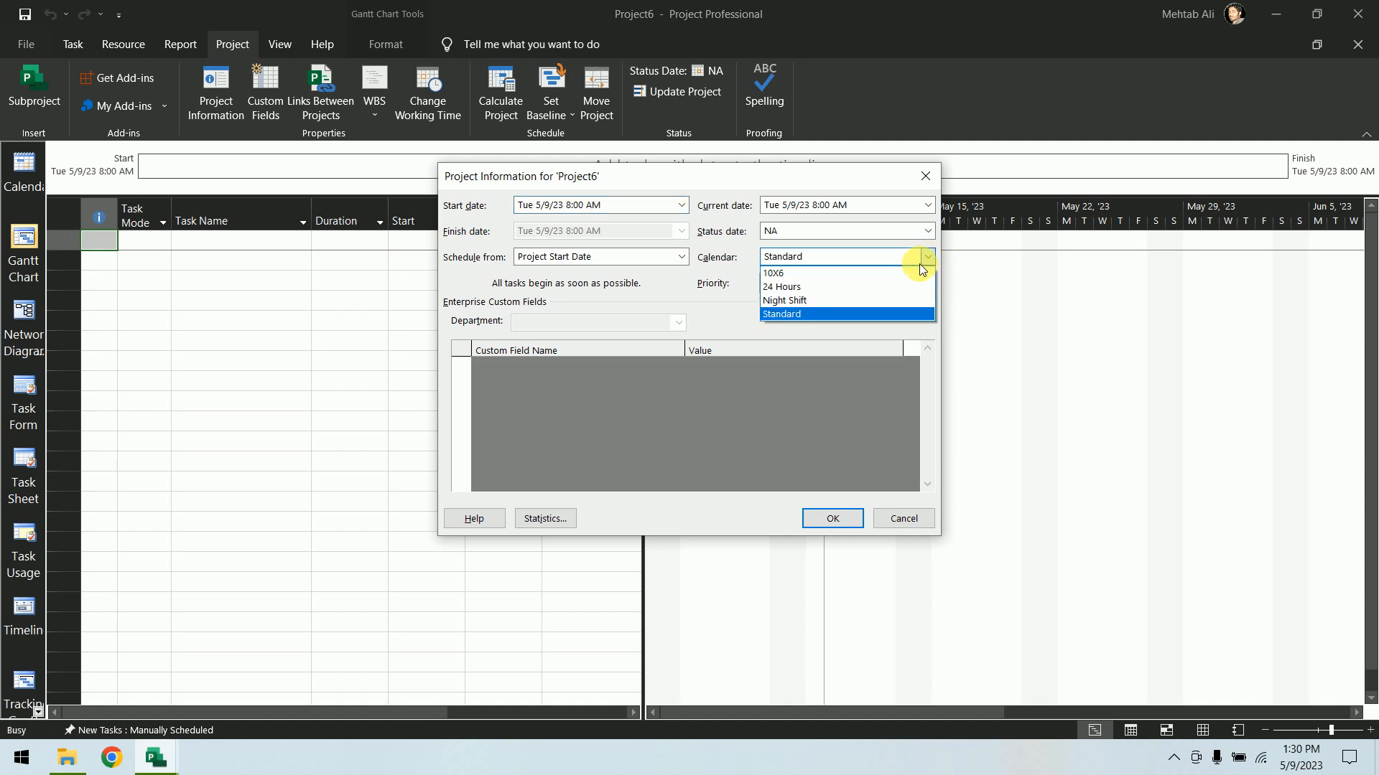
{"action": "left_click", "coordinate": [907, 273]}
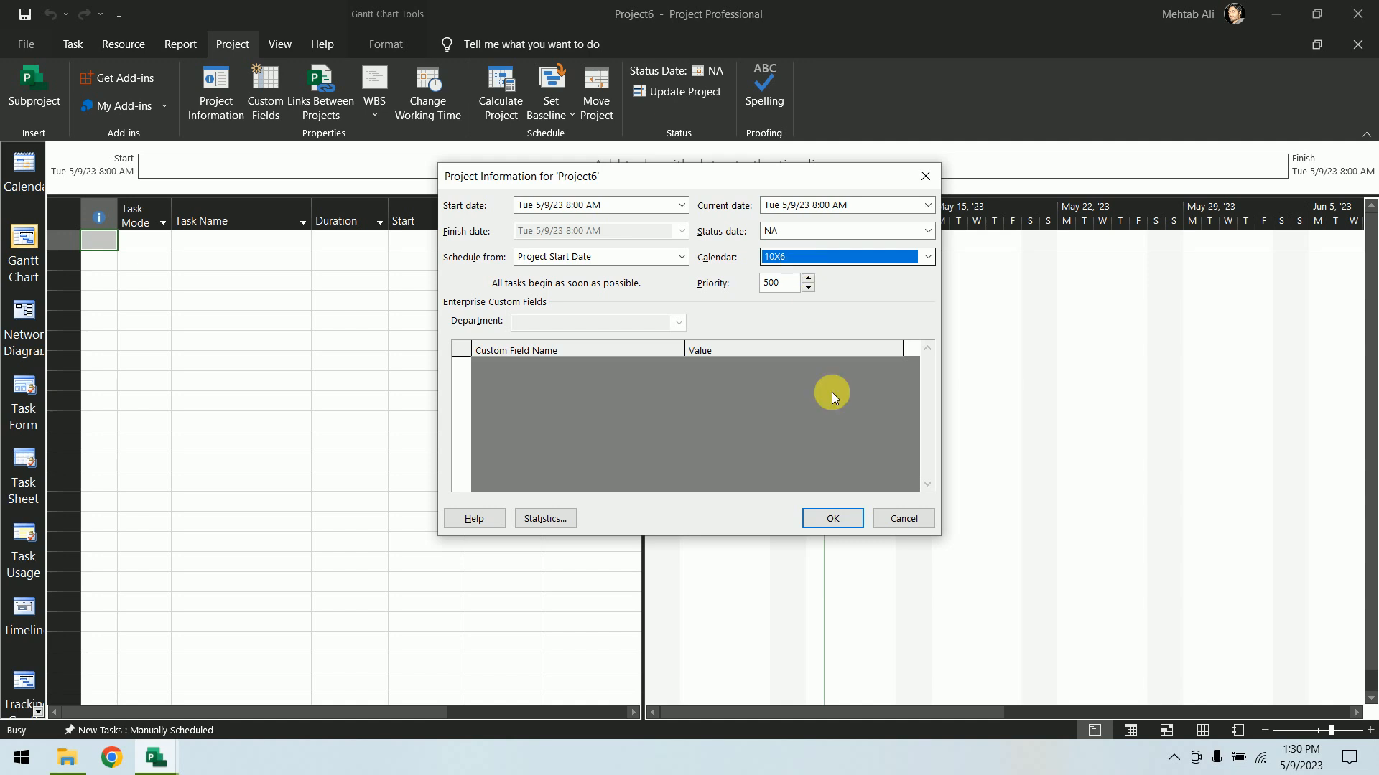
{"action": "left_click", "coordinate": [844, 518]}
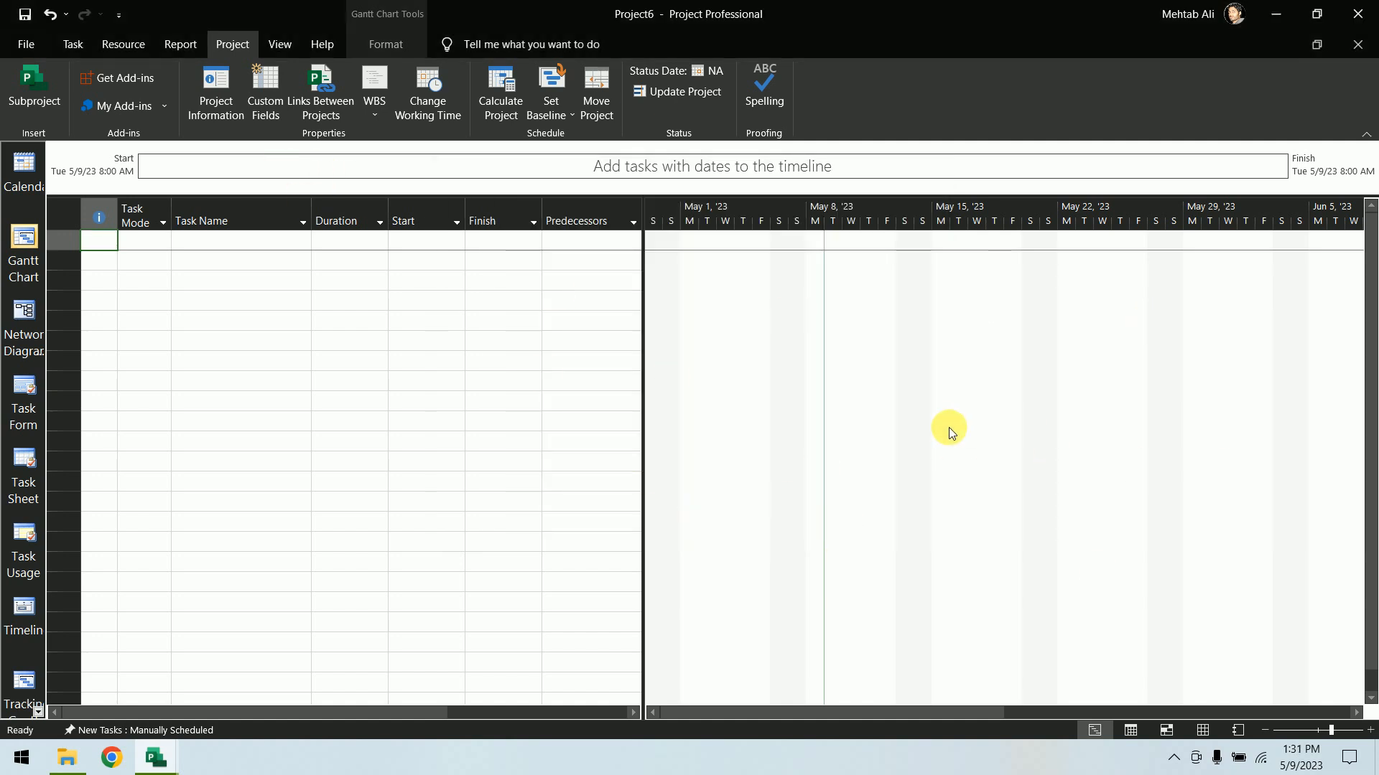
Show nonworking time in the Gantt chart timescale based on the 10X6 project calendar
{"action": "right_click", "coordinate": [967, 425]}
{"action": "mouse_move", "coordinate": [1052, 543]}
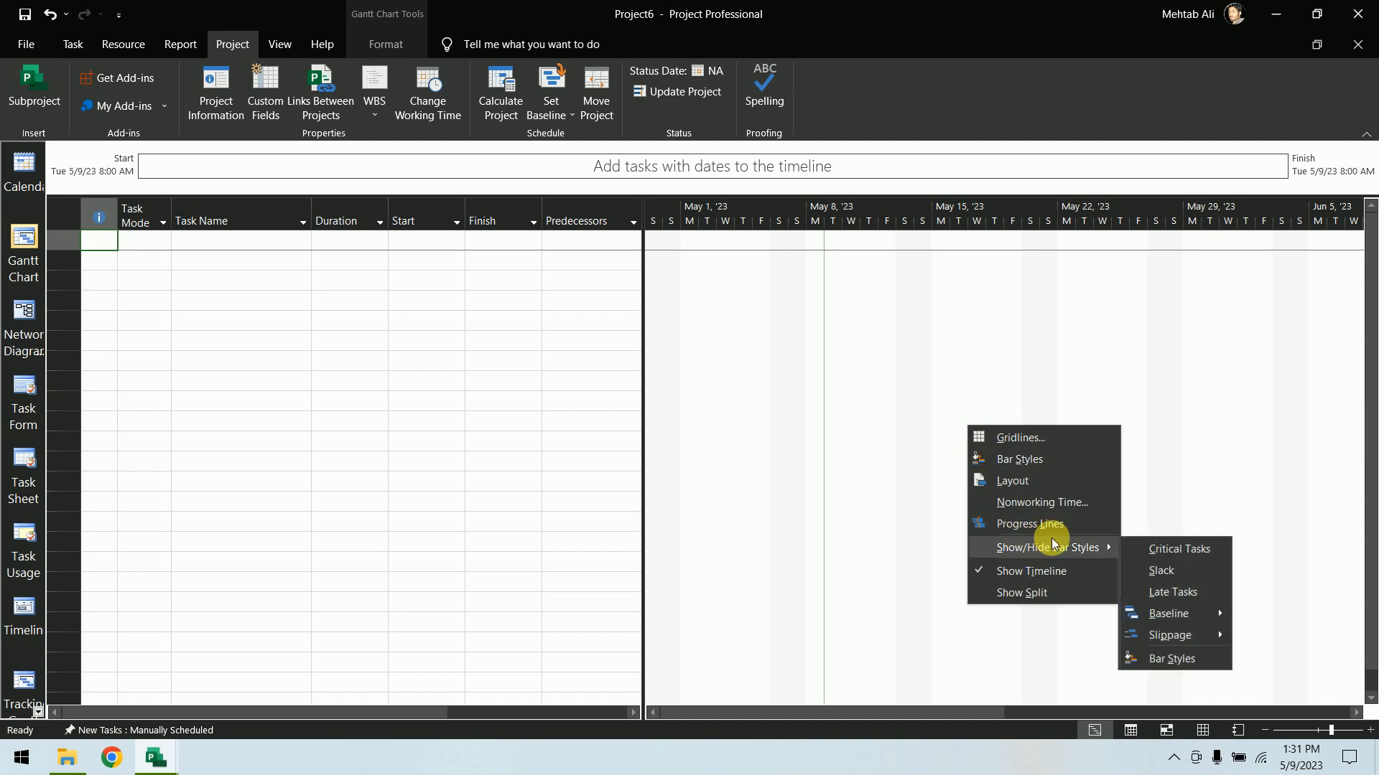
{"action": "left_click", "coordinate": [1091, 503]}
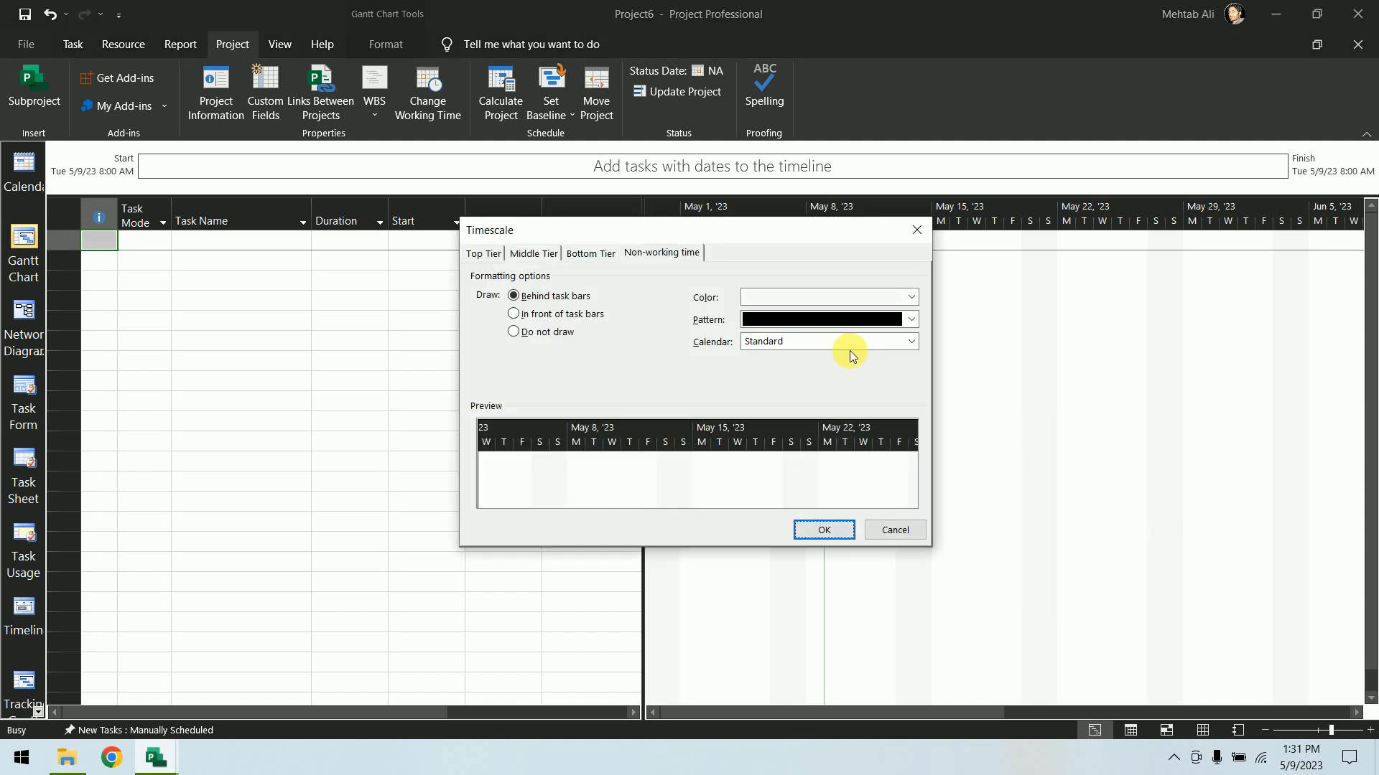
{"action": "left_click", "coordinate": [851, 352]}
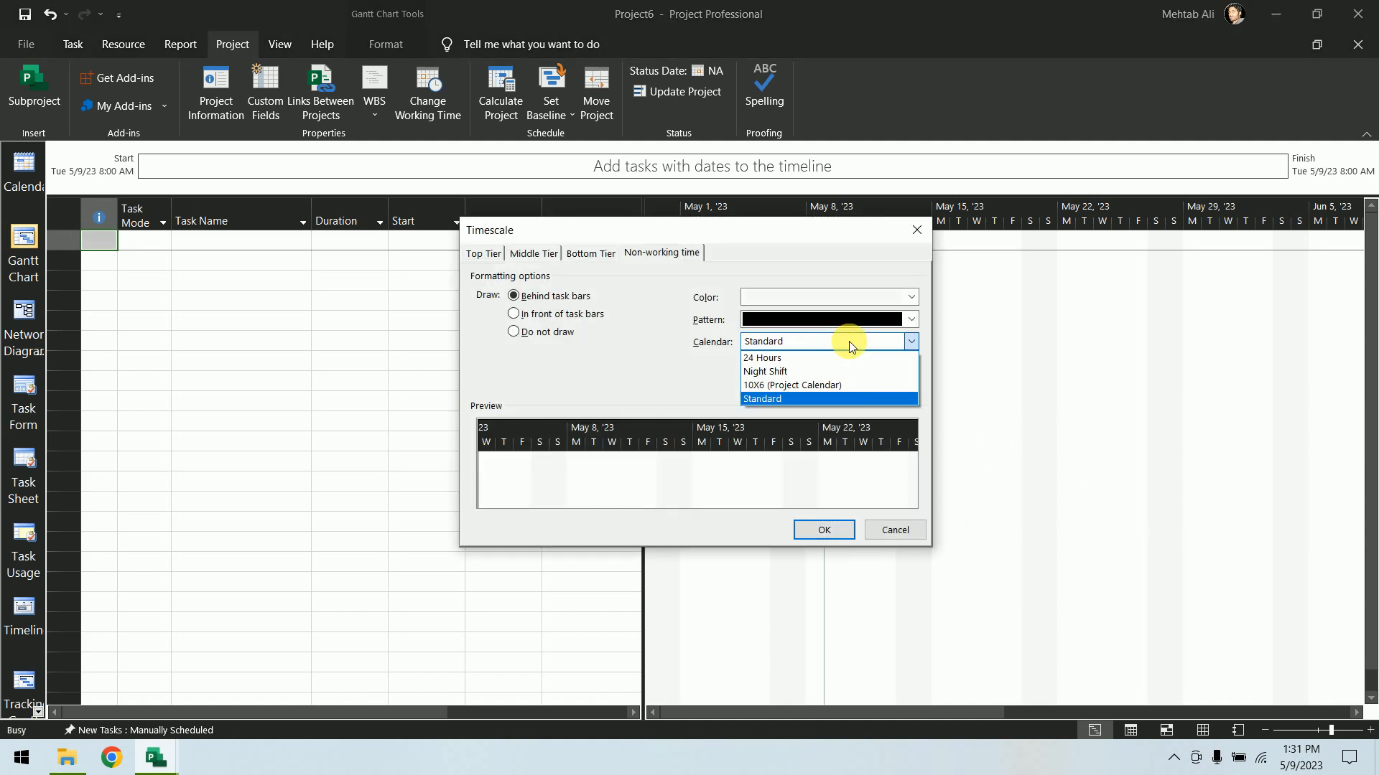
{"action": "left_click", "coordinate": [842, 386]}
{"action": "left_click", "coordinate": [846, 530]}
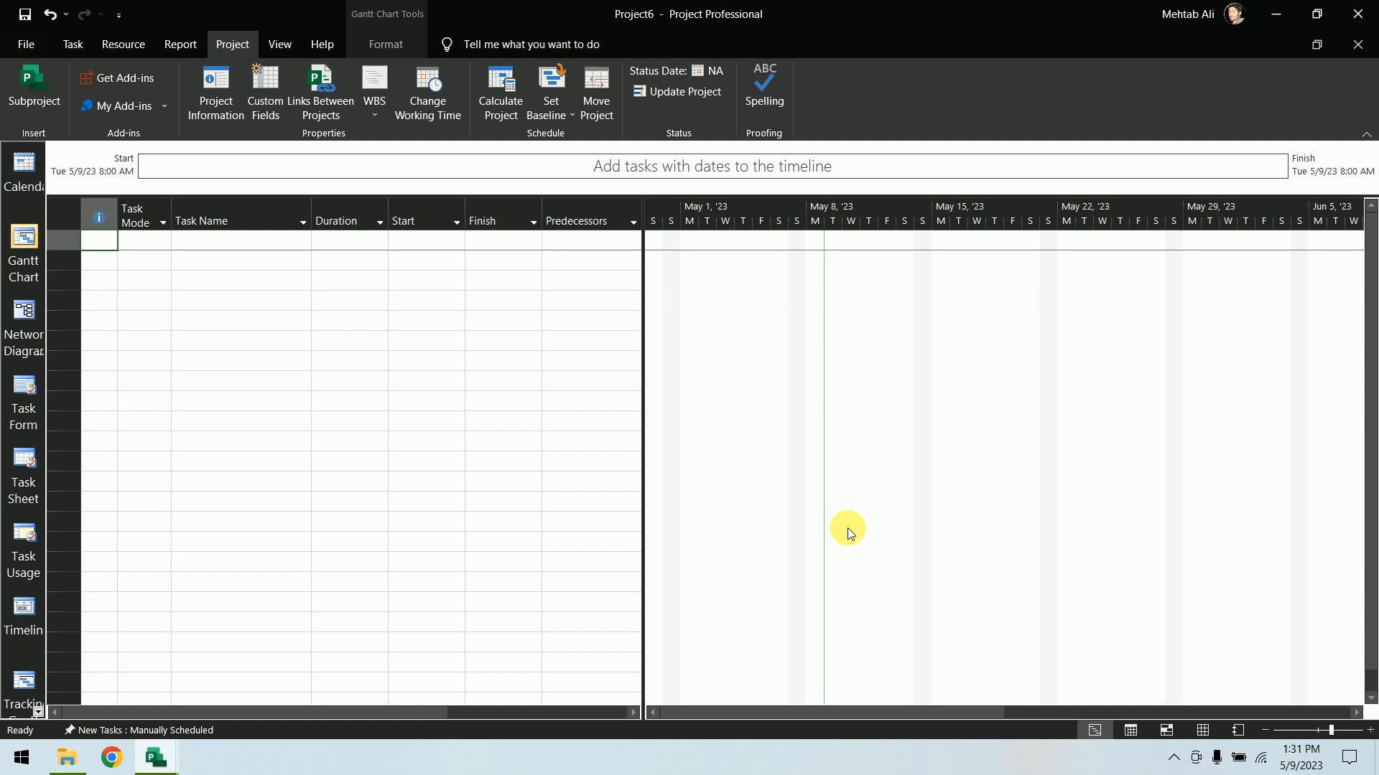
Recheck the project's calendar in Project Information, then close Project6 without saving changes
{"action": "scroll", "coordinate": [1231, 11], "scroll_direction": "up", "scroll_amount": 1}
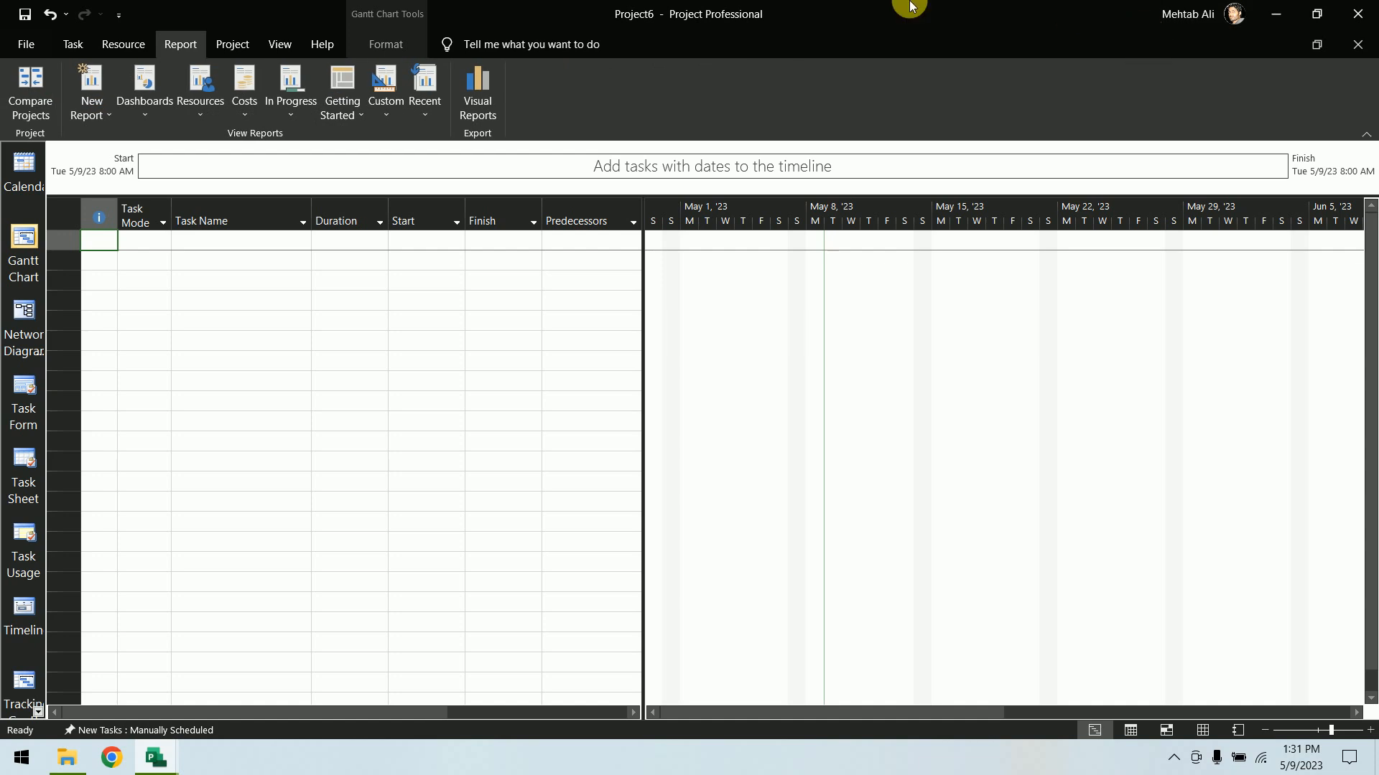
{"action": "left_click", "coordinate": [226, 46]}
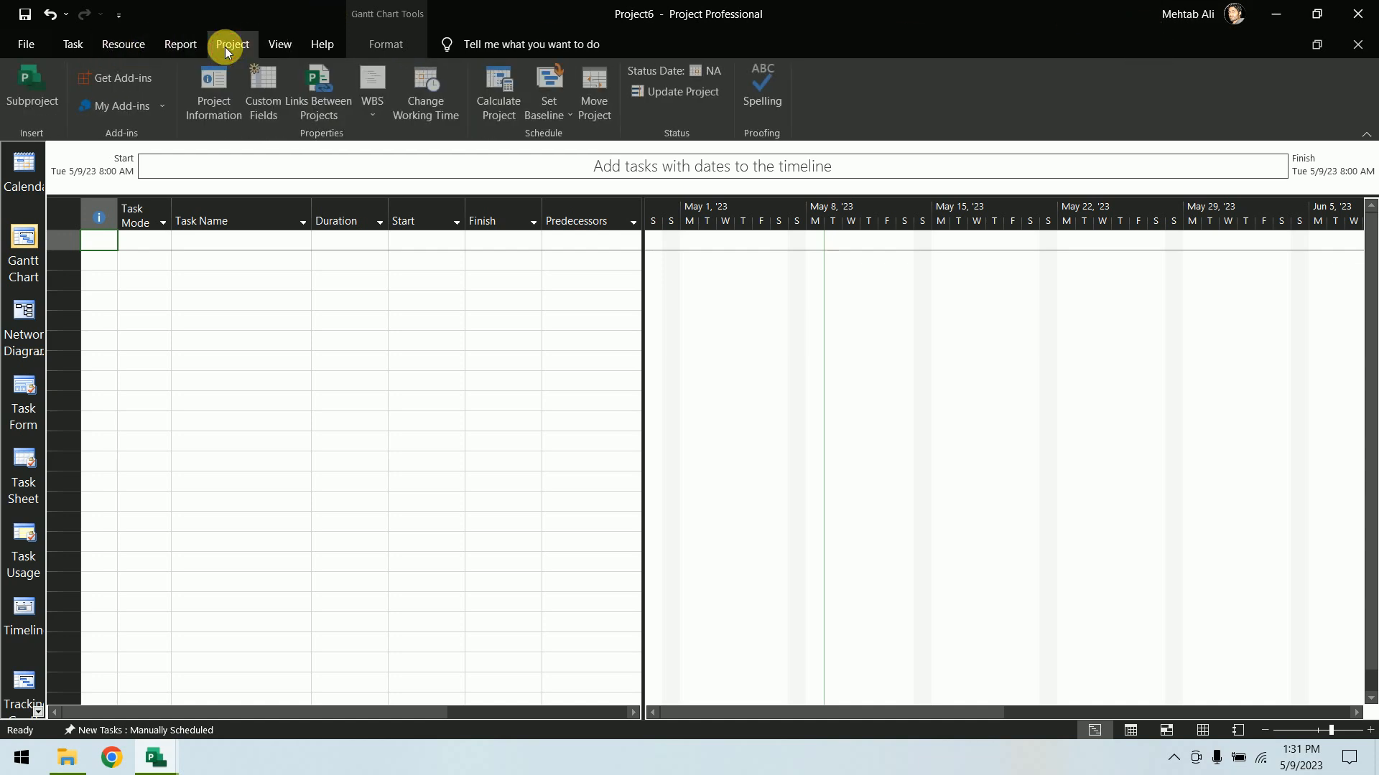
{"action": "left_click", "coordinate": [222, 101]}
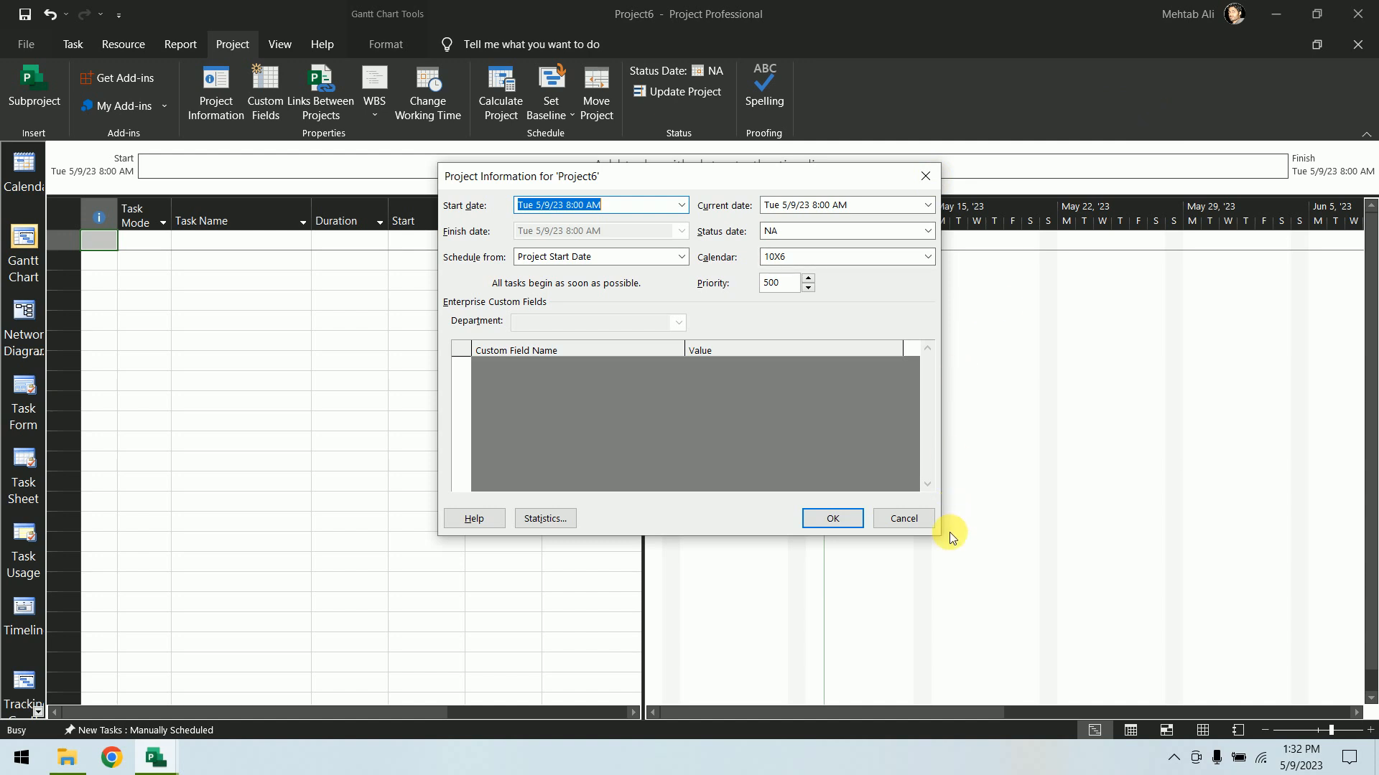
{"action": "left_click", "coordinate": [922, 519]}
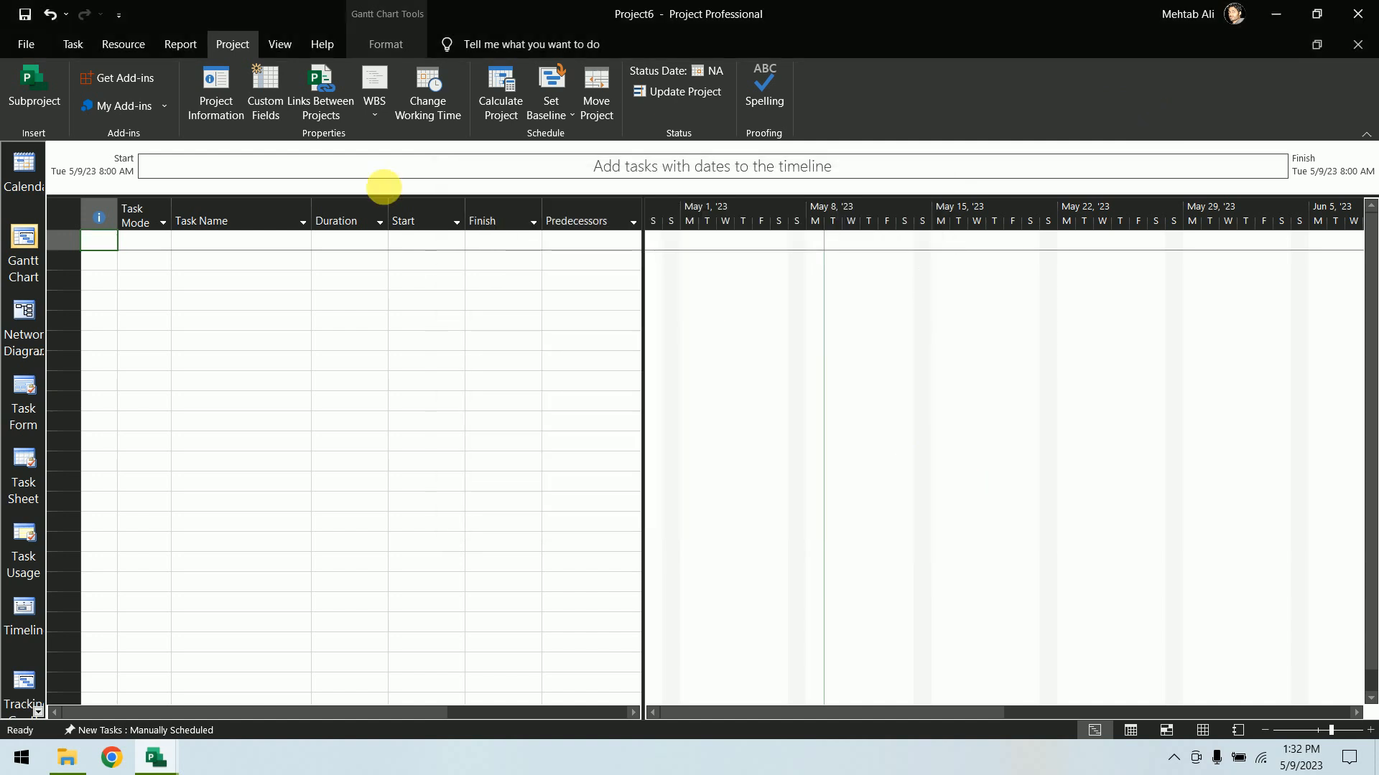
{"action": "left_click", "coordinate": [1362, 49]}
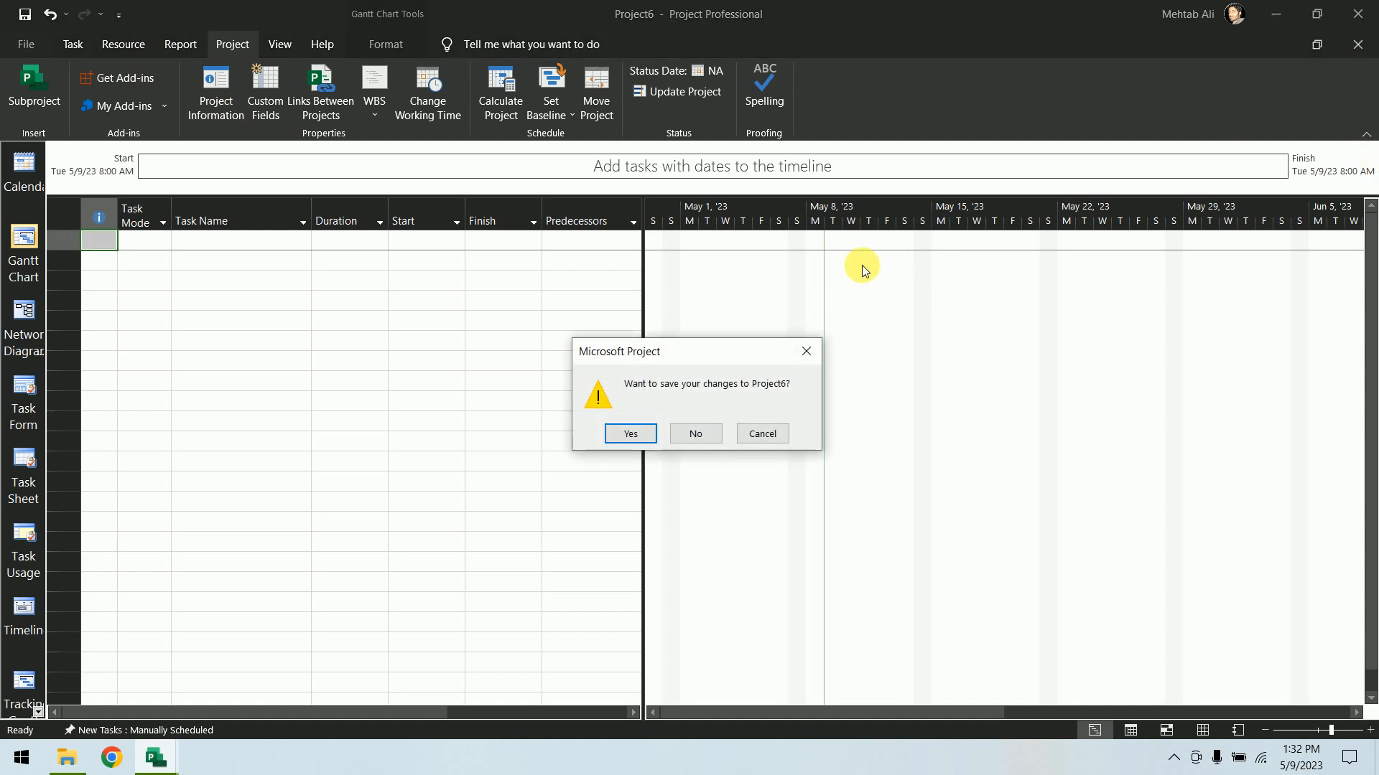
{"action": "left_click", "coordinate": [713, 433]}
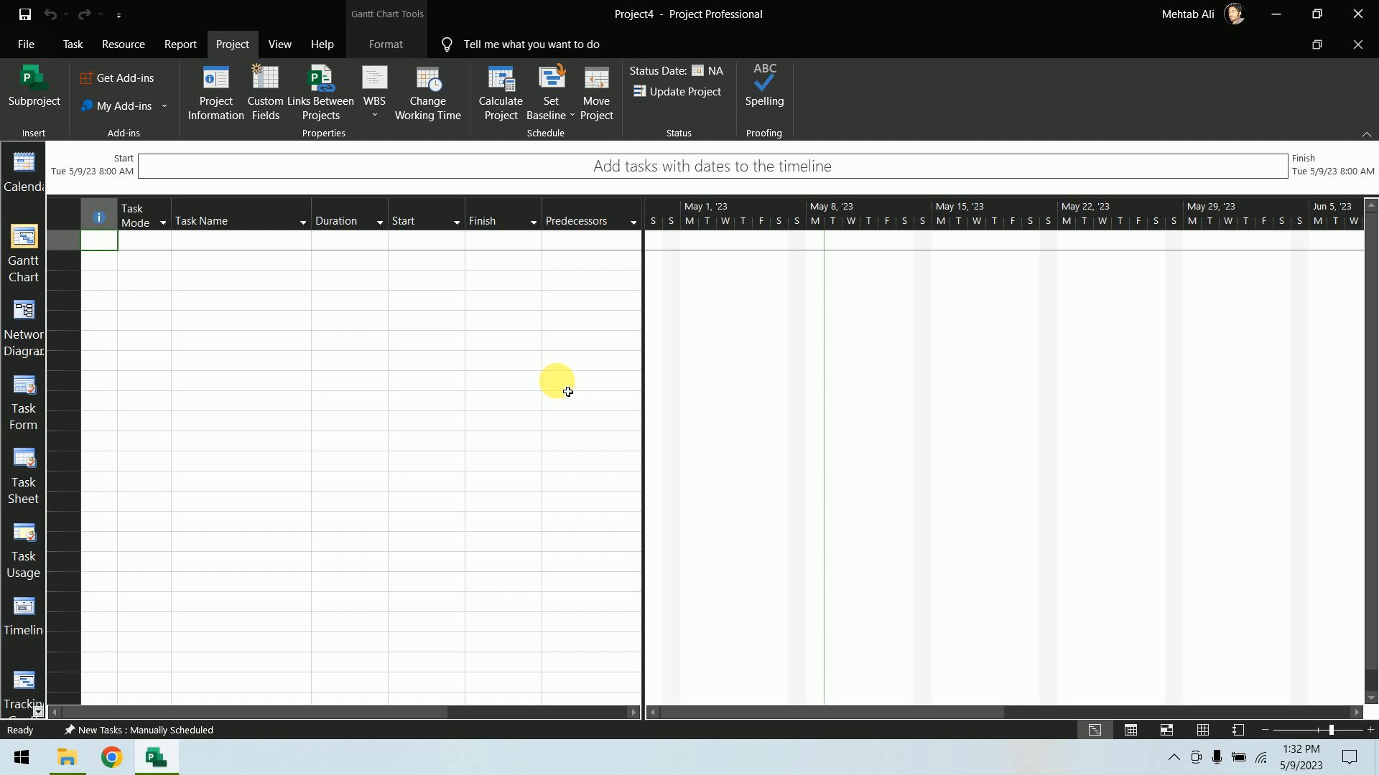
Check Project4's calendar in Project Information and close the dialog
{"action": "left_click", "coordinate": [217, 101]}
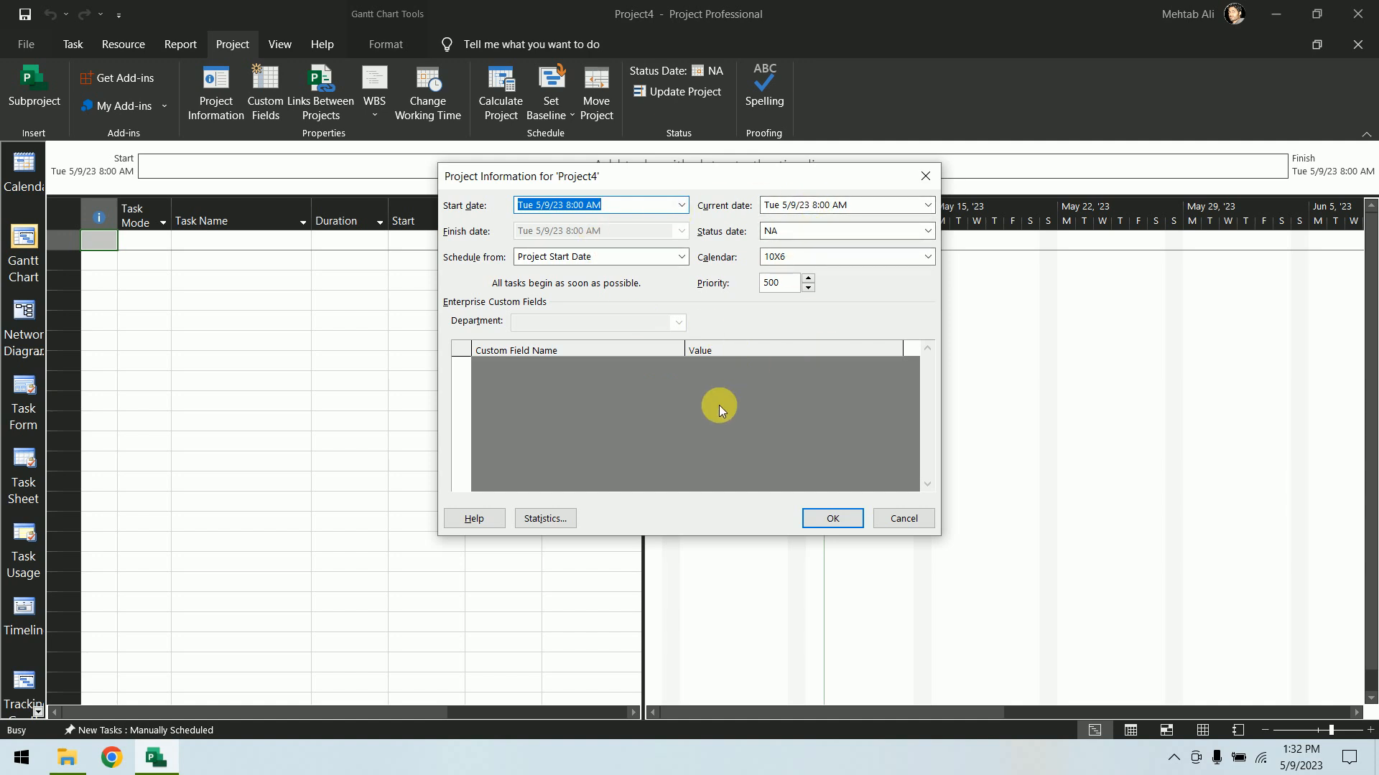
{"action": "left_click", "coordinate": [904, 519]}
{"action": "left_click", "coordinate": [379, 111]}
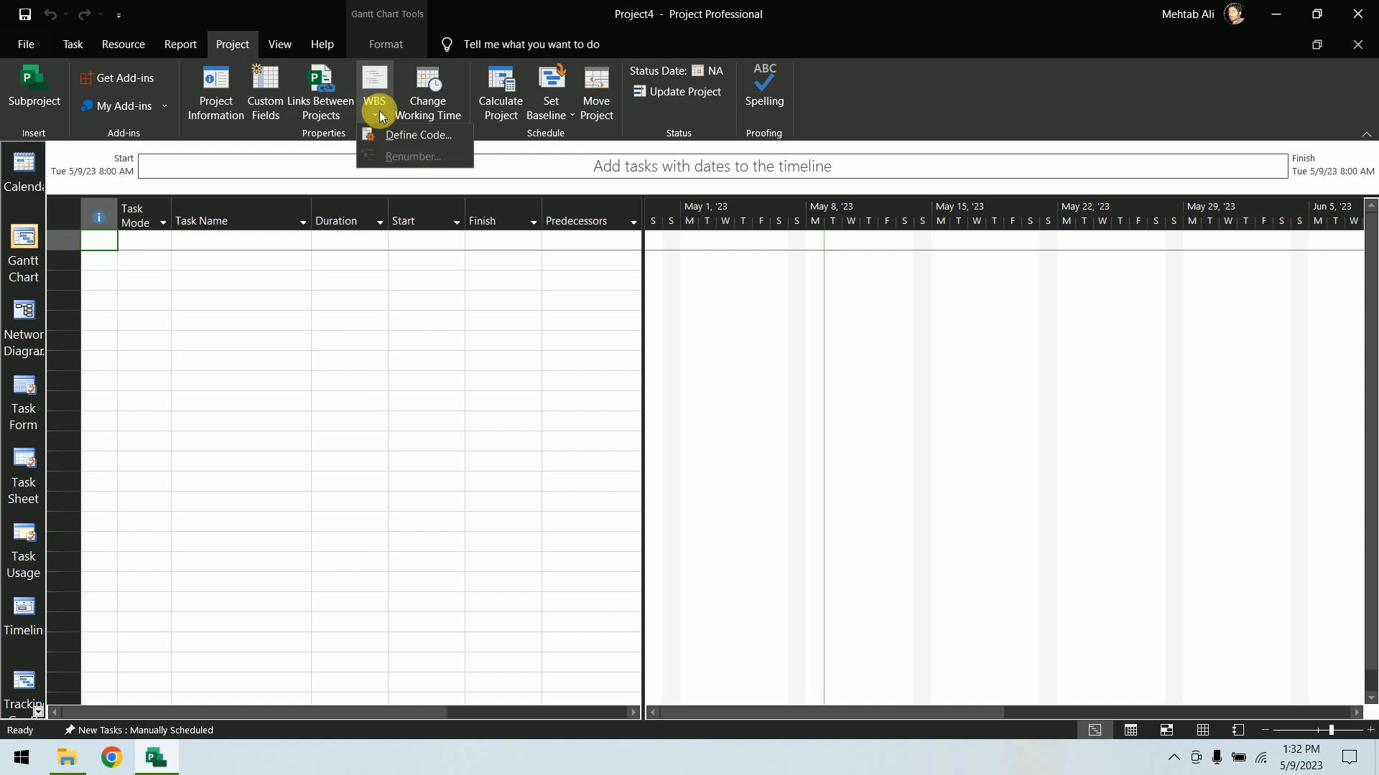
{"action": "left_click", "coordinate": [400, 129]}
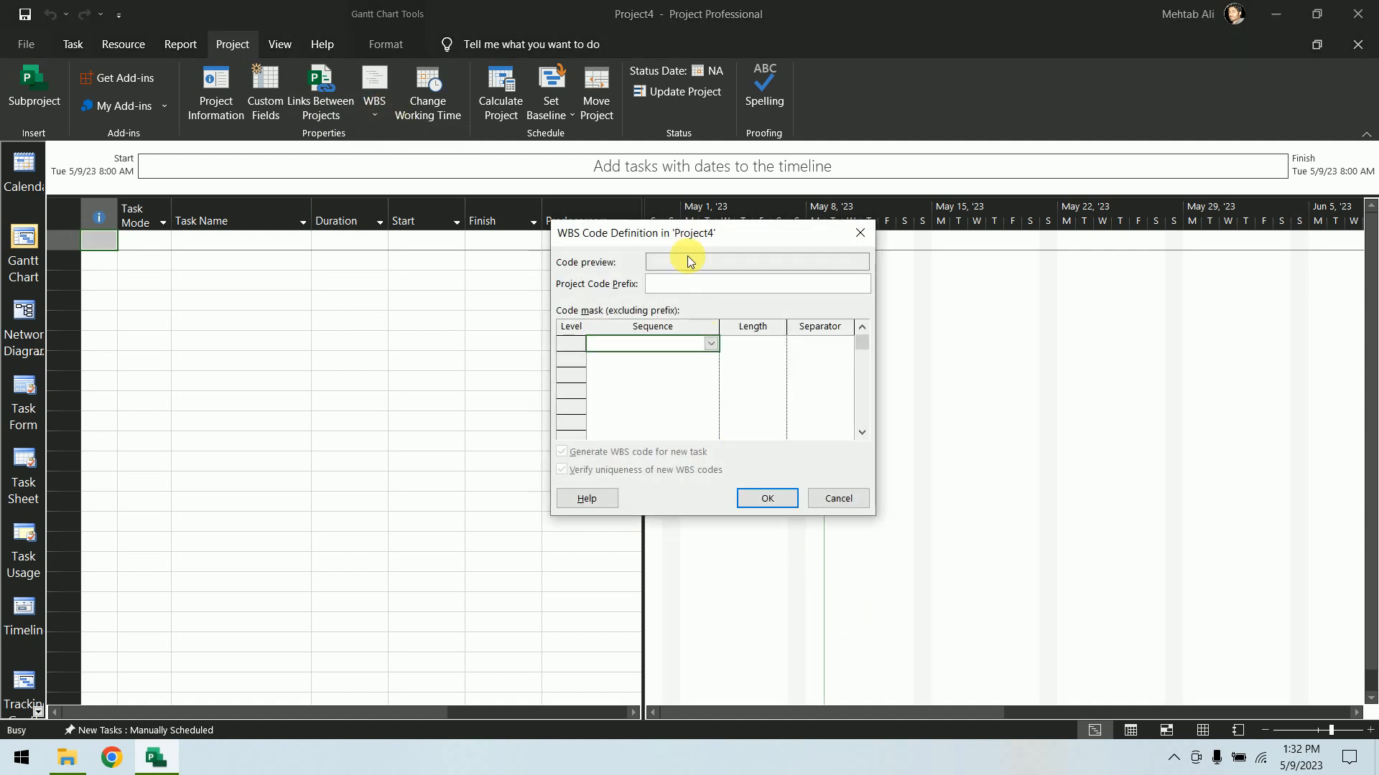
{"action": "left_click", "coordinate": [712, 346]}
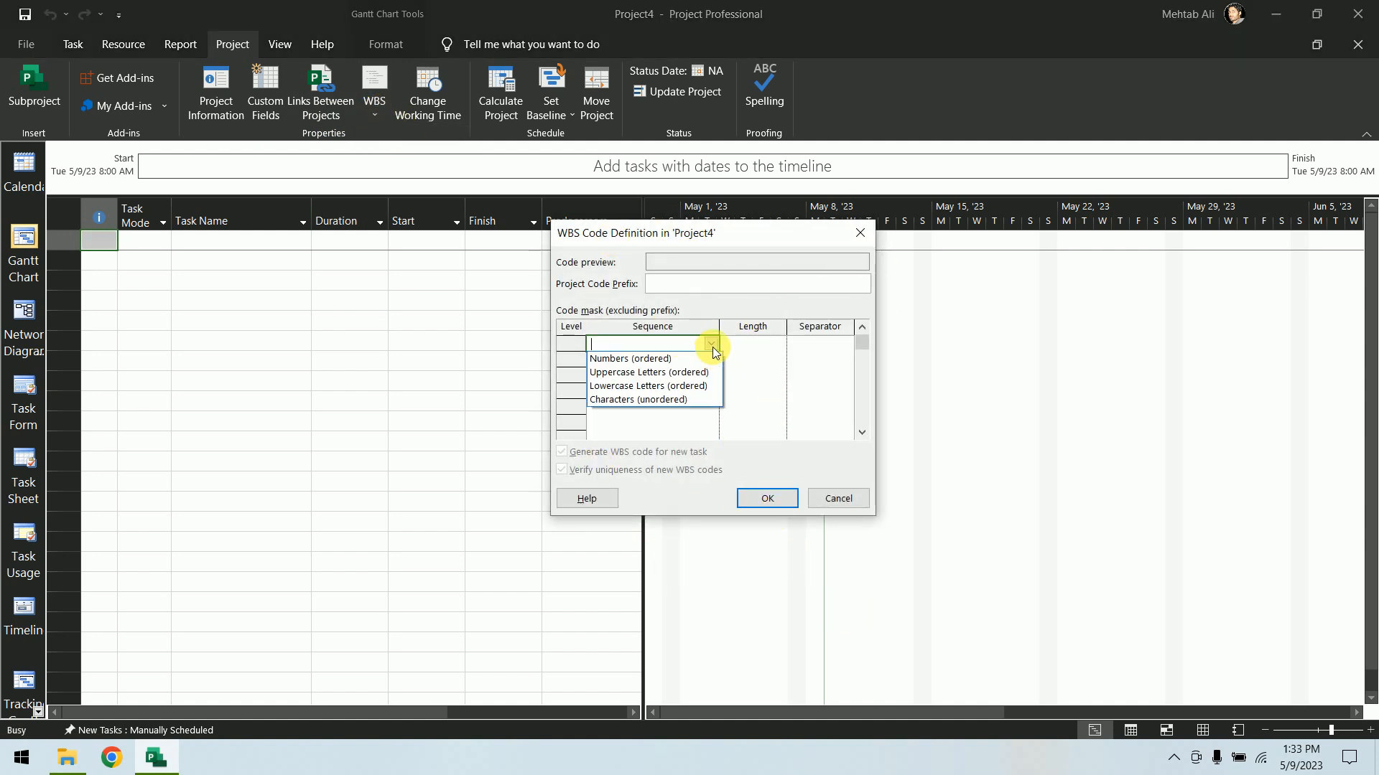
{"action": "left_click", "coordinate": [712, 347]}
{"action": "left_click", "coordinate": [712, 347]}
{"action": "left_click", "coordinate": [713, 347]}
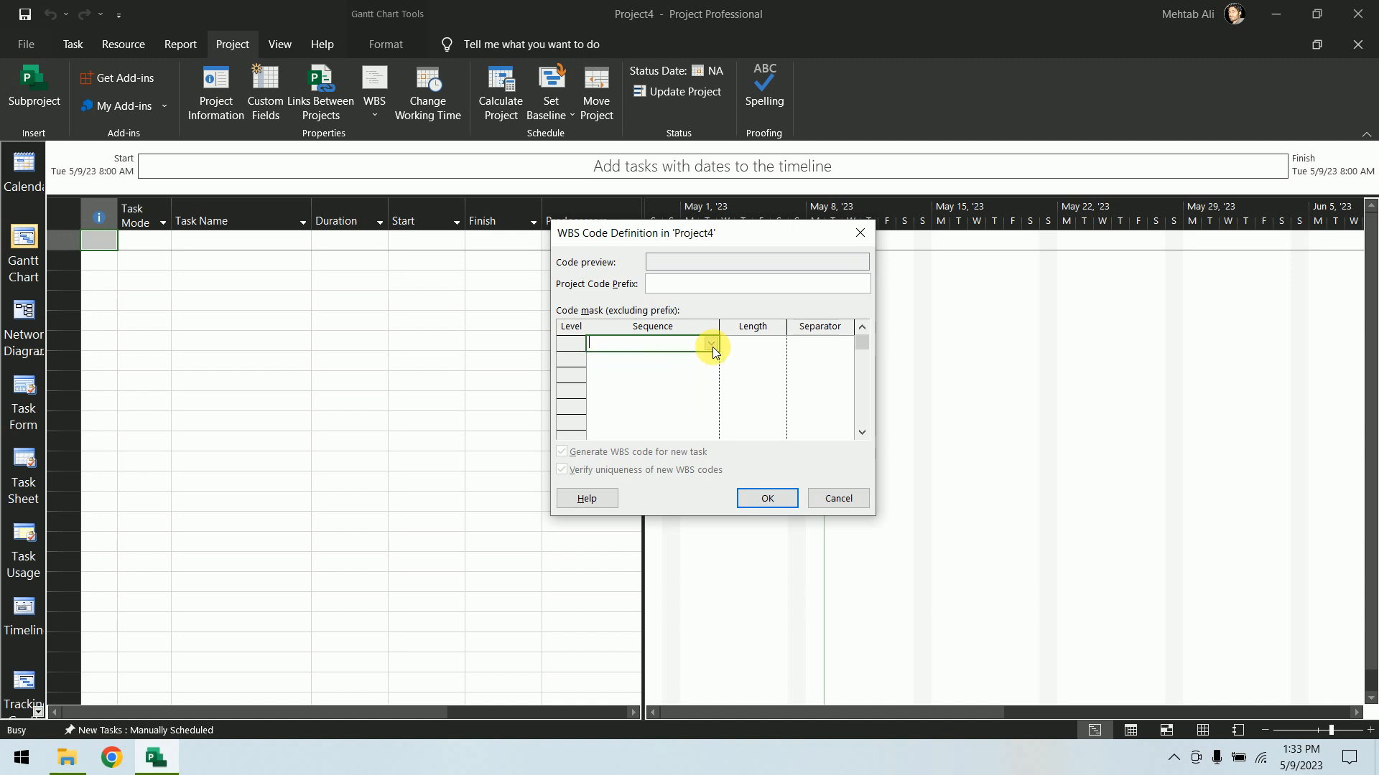
{"action": "left_click", "coordinate": [833, 498]}
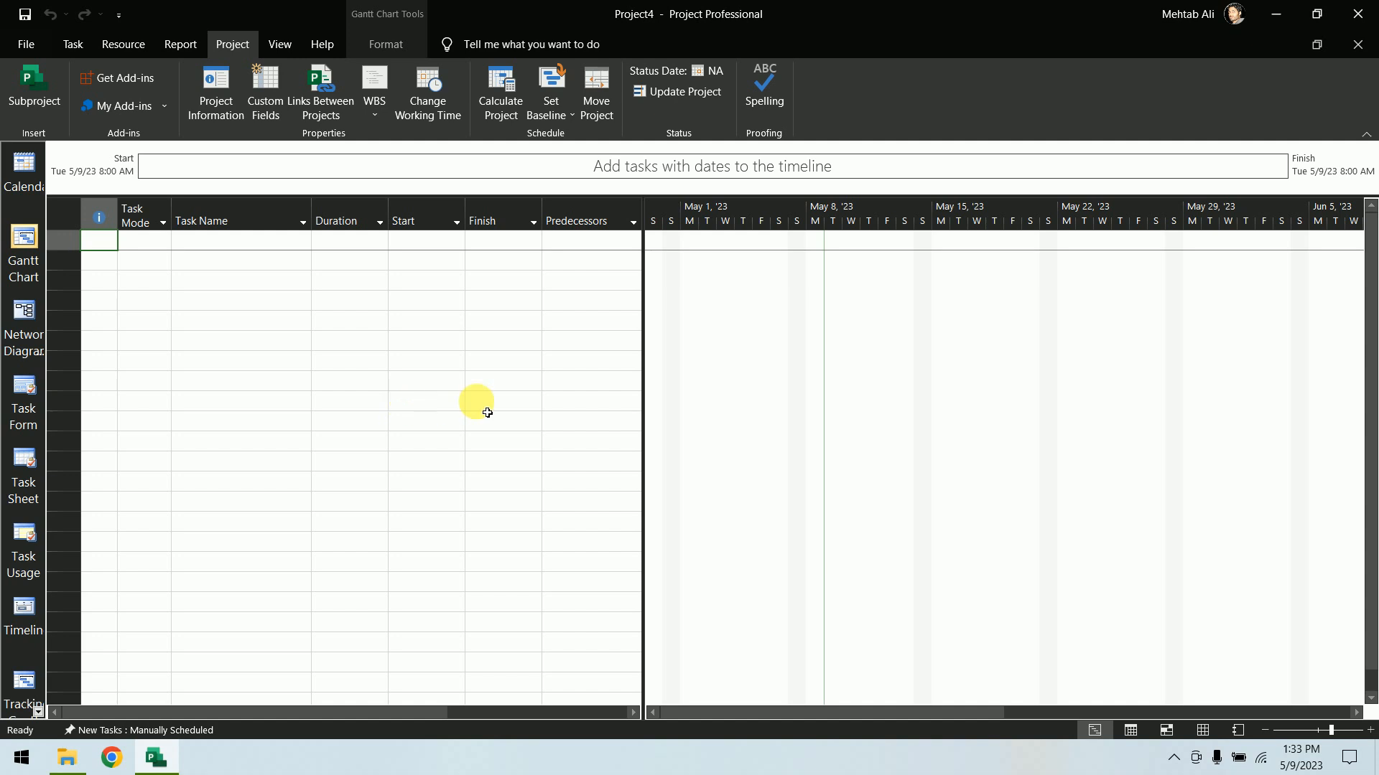
Define the WBS code with project prefix CPM and a first level of ordered numbers with length 2
{"action": "left_click_drag", "start_coordinate": [641, 377], "coordinate": [809, 386]}
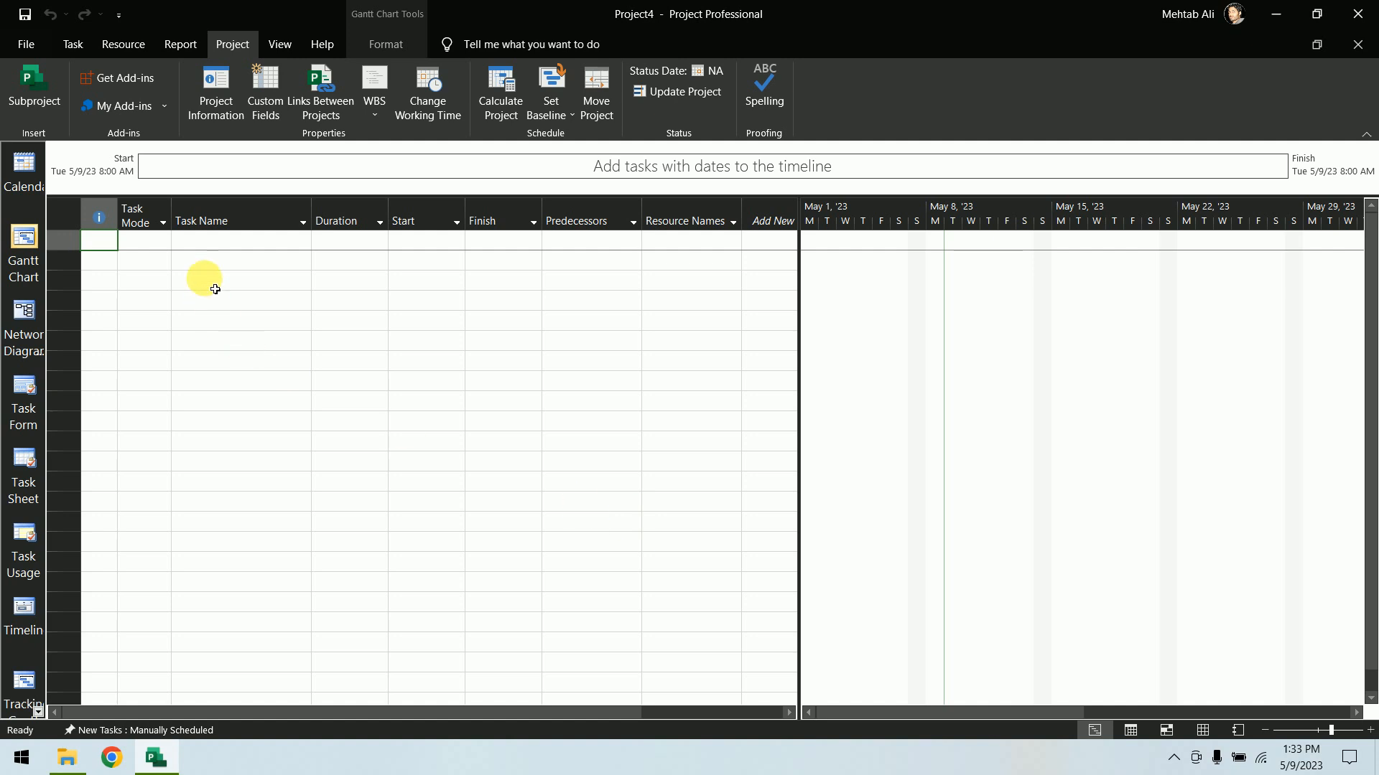
{"action": "left_click", "coordinate": [228, 243]}
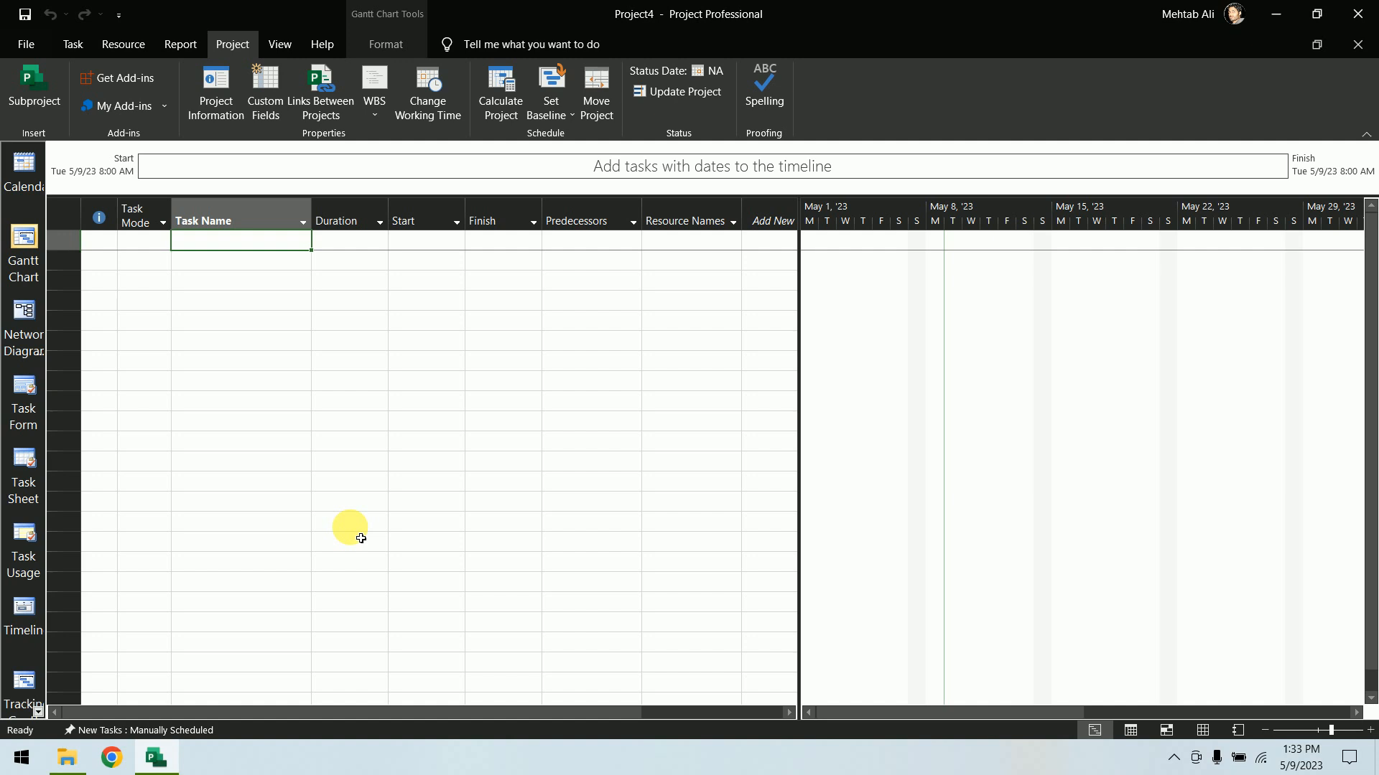
{"action": "left_click", "coordinate": [367, 113]}
{"action": "left_click", "coordinate": [374, 86]}
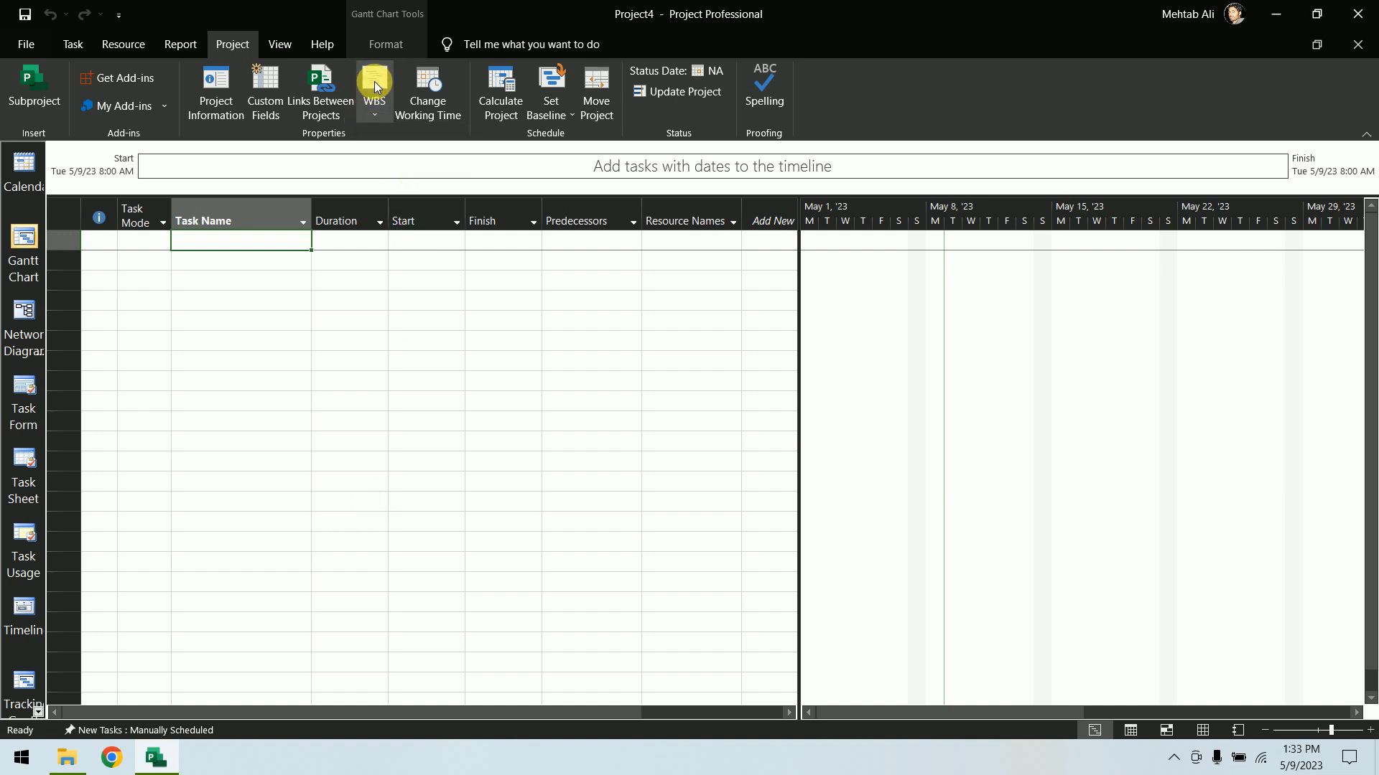
{"action": "left_click", "coordinate": [375, 89]}
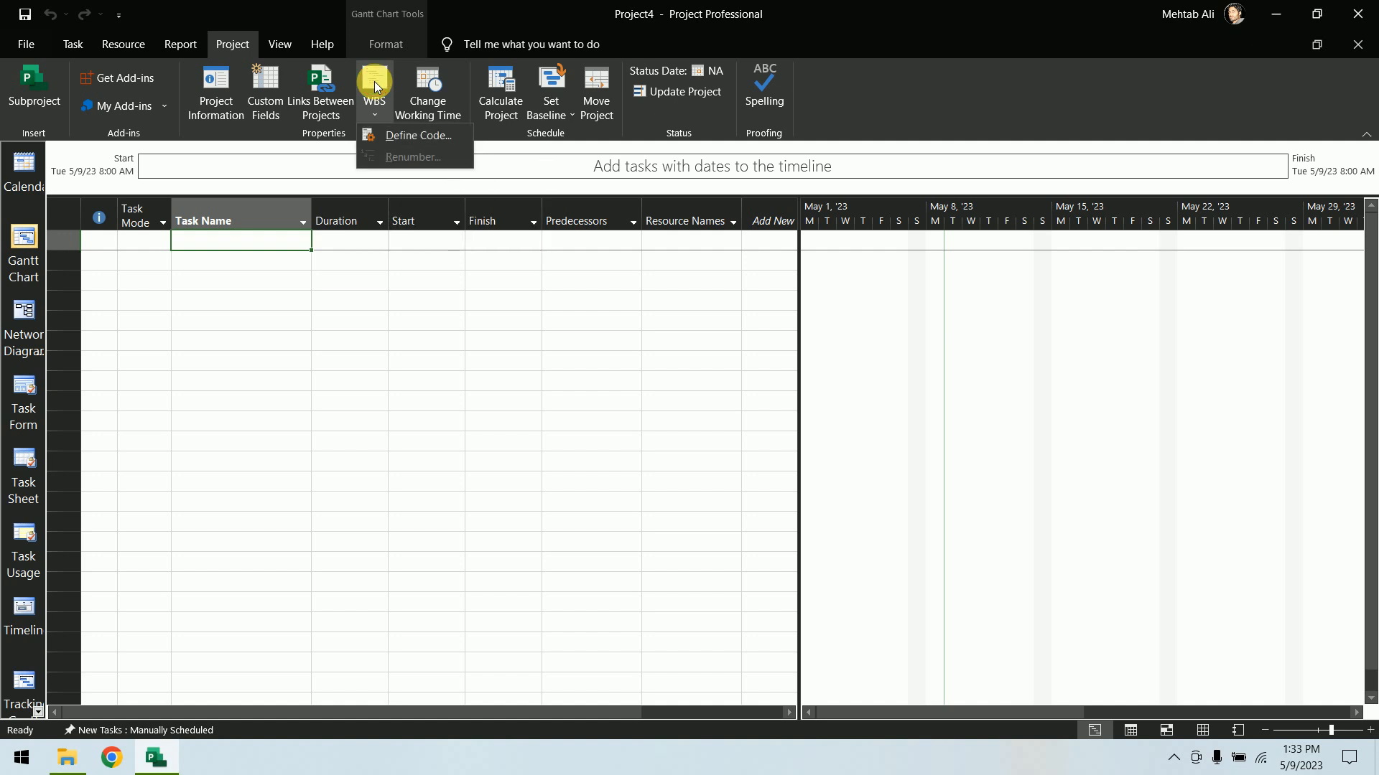
{"action": "left_click", "coordinate": [399, 140]}
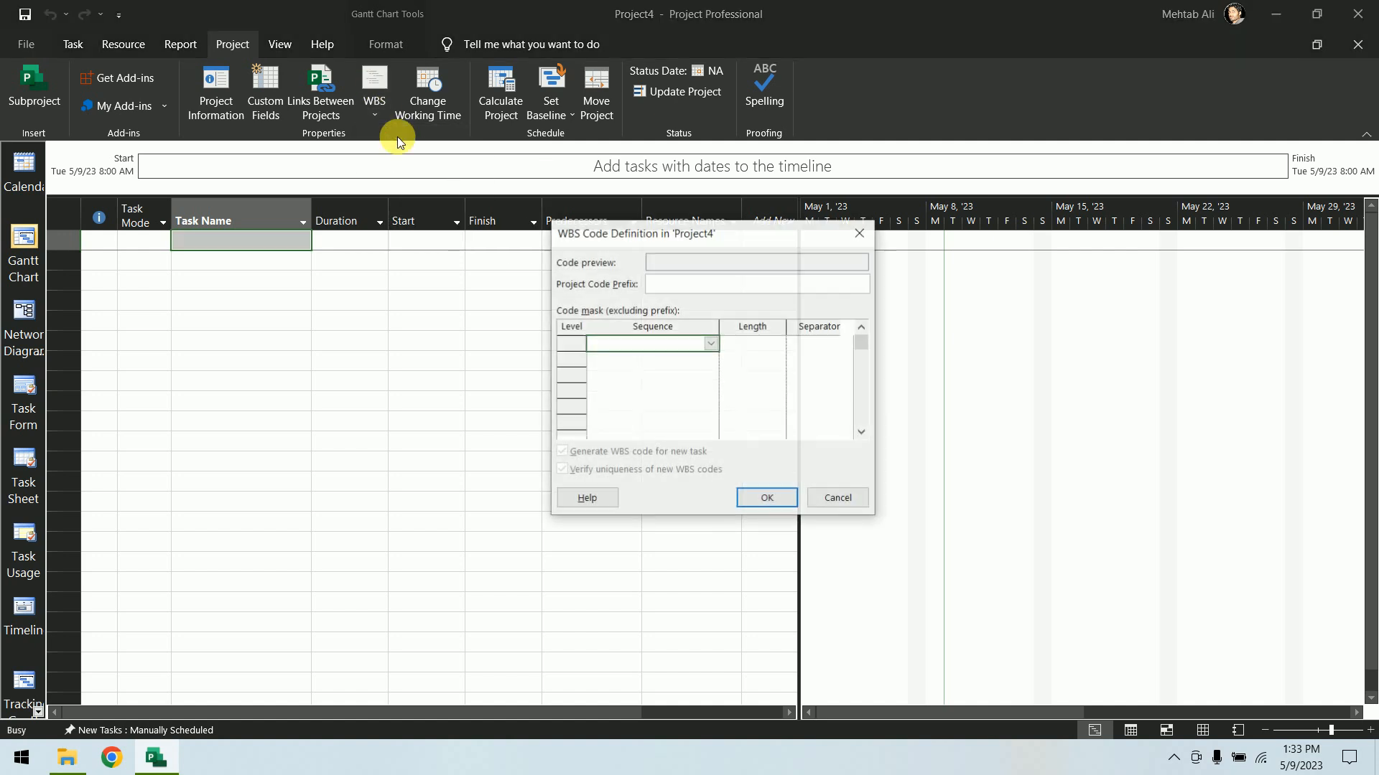
{"action": "left_click", "coordinate": [685, 284]}
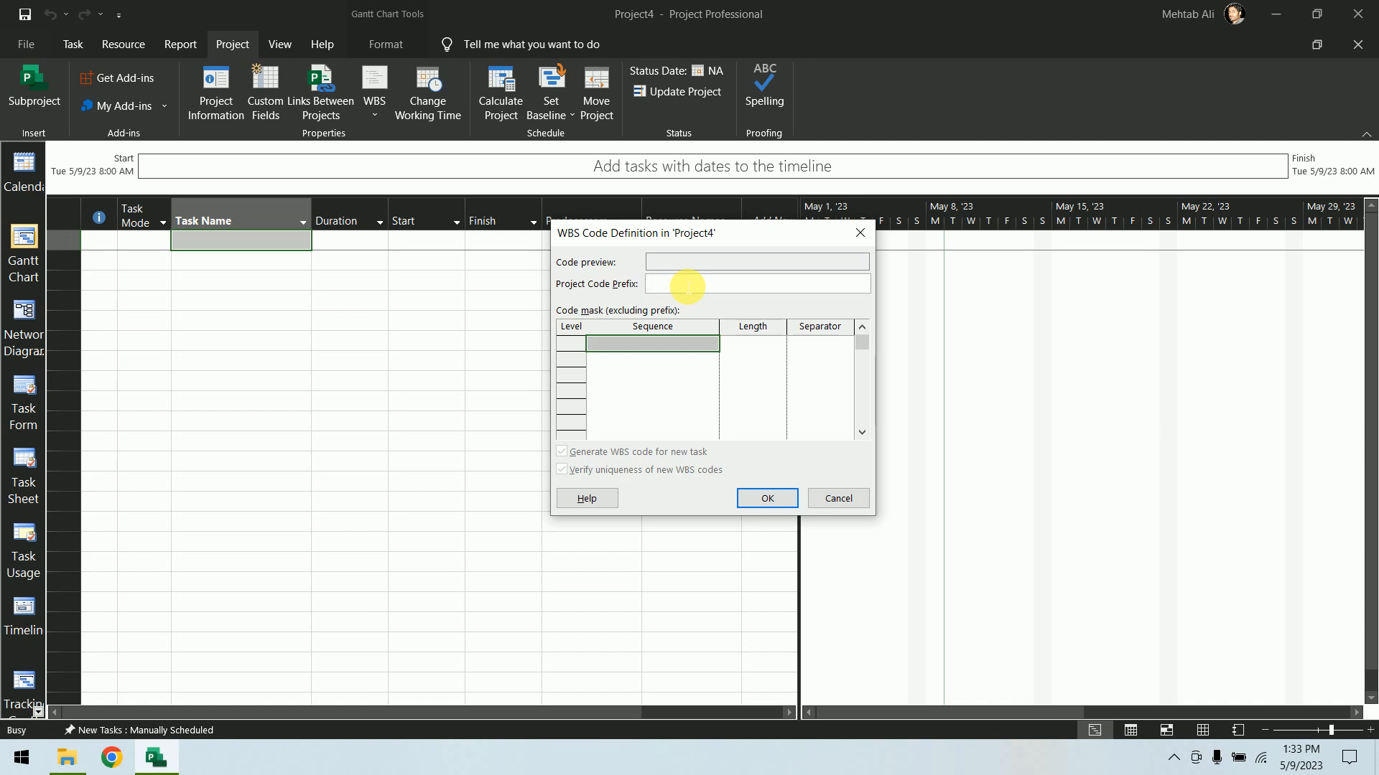
{"action": "type", "text": "CPM"}
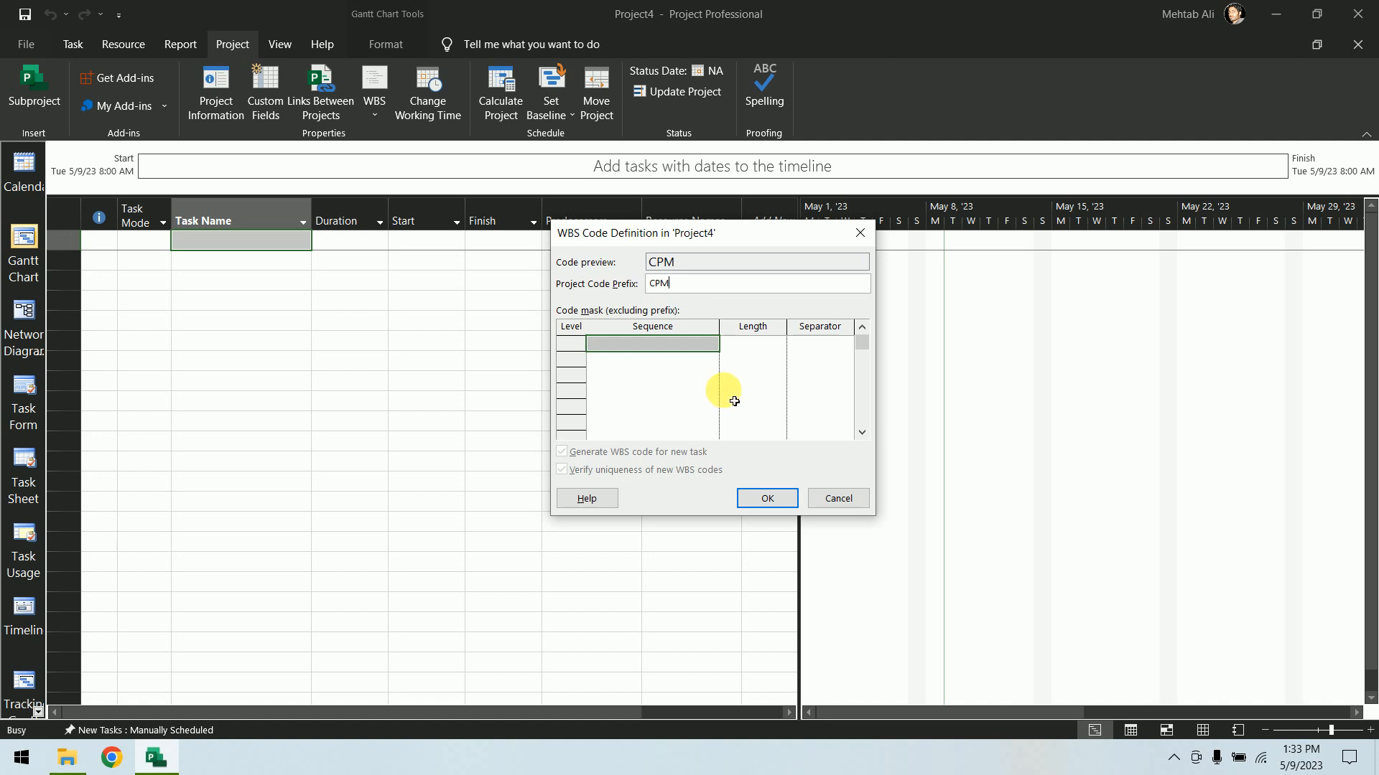
{"action": "left_click", "coordinate": [712, 344]}
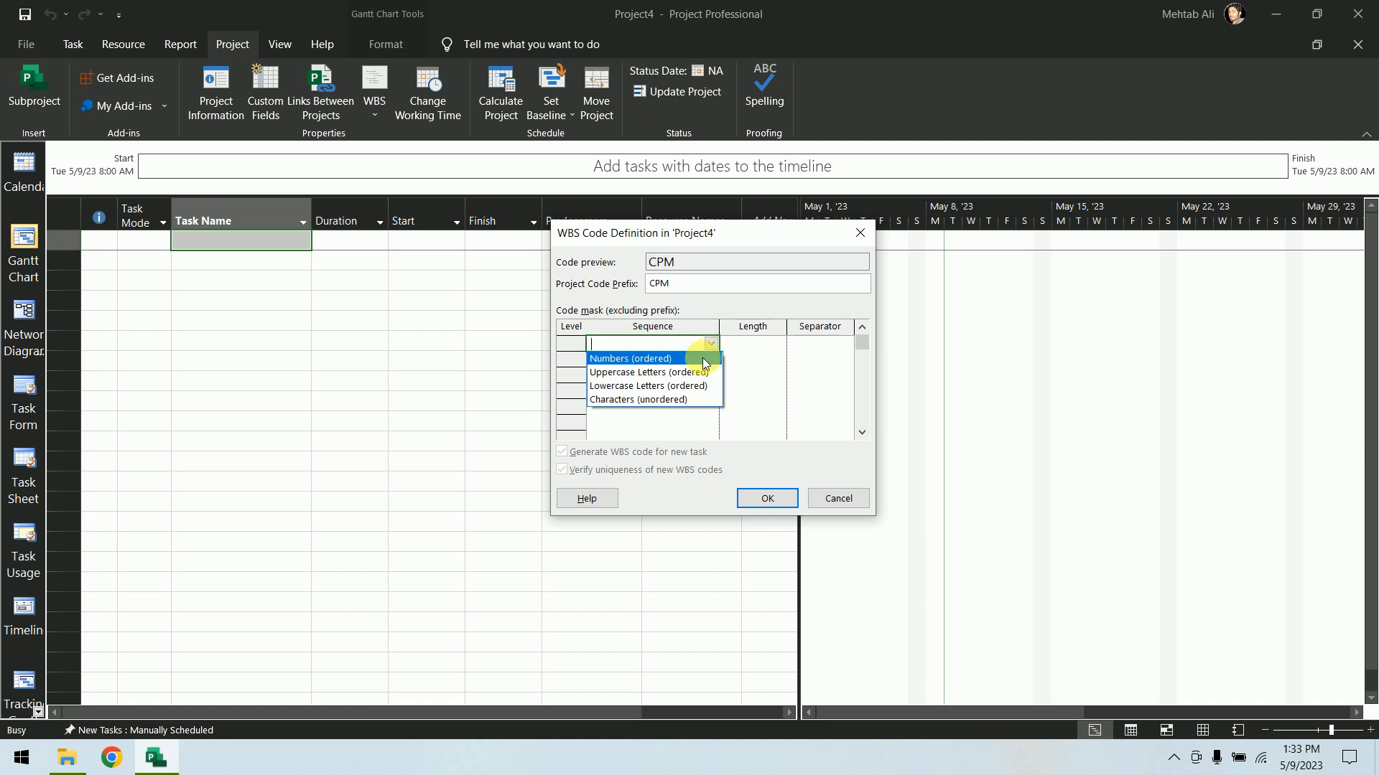
{"action": "left_click", "coordinate": [704, 359]}
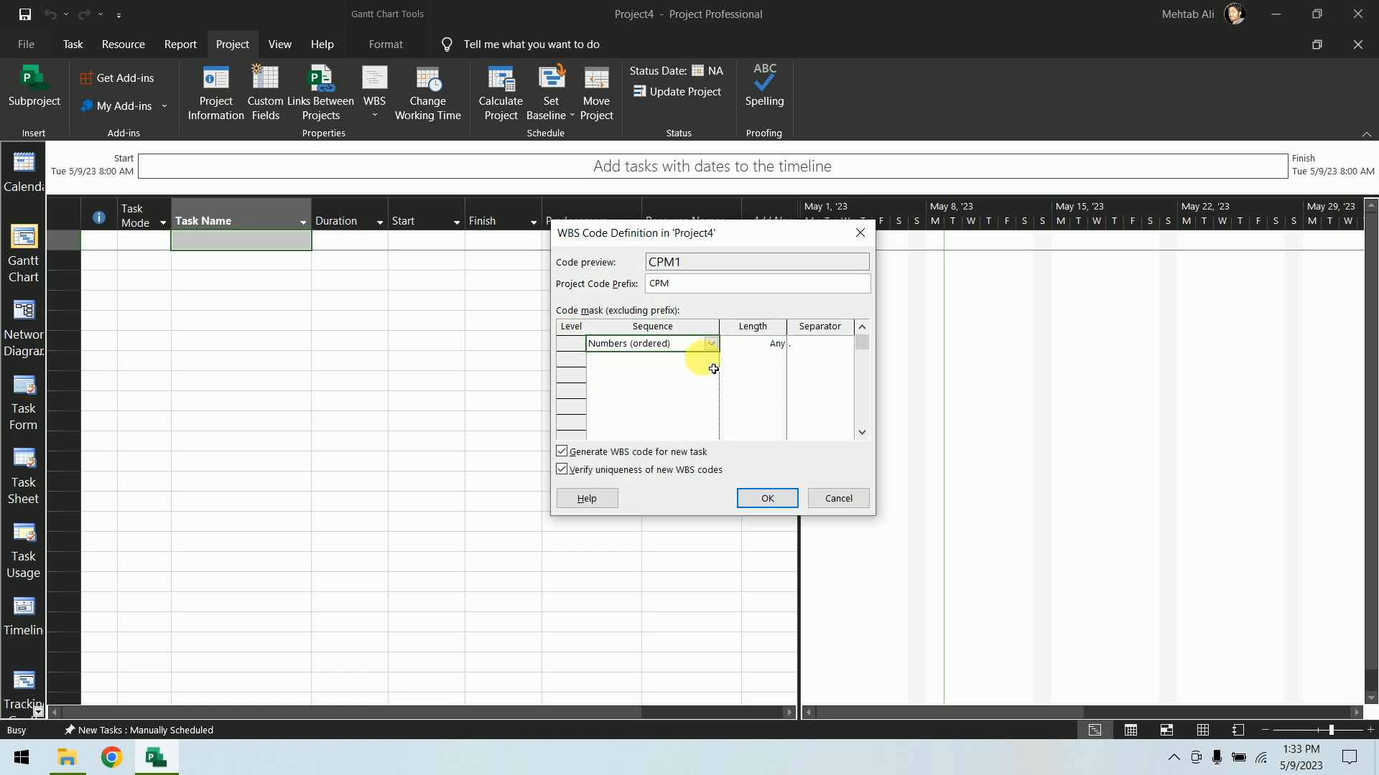
{"action": "left_click", "coordinate": [779, 343]}
{"action": "left_click", "coordinate": [766, 386]}
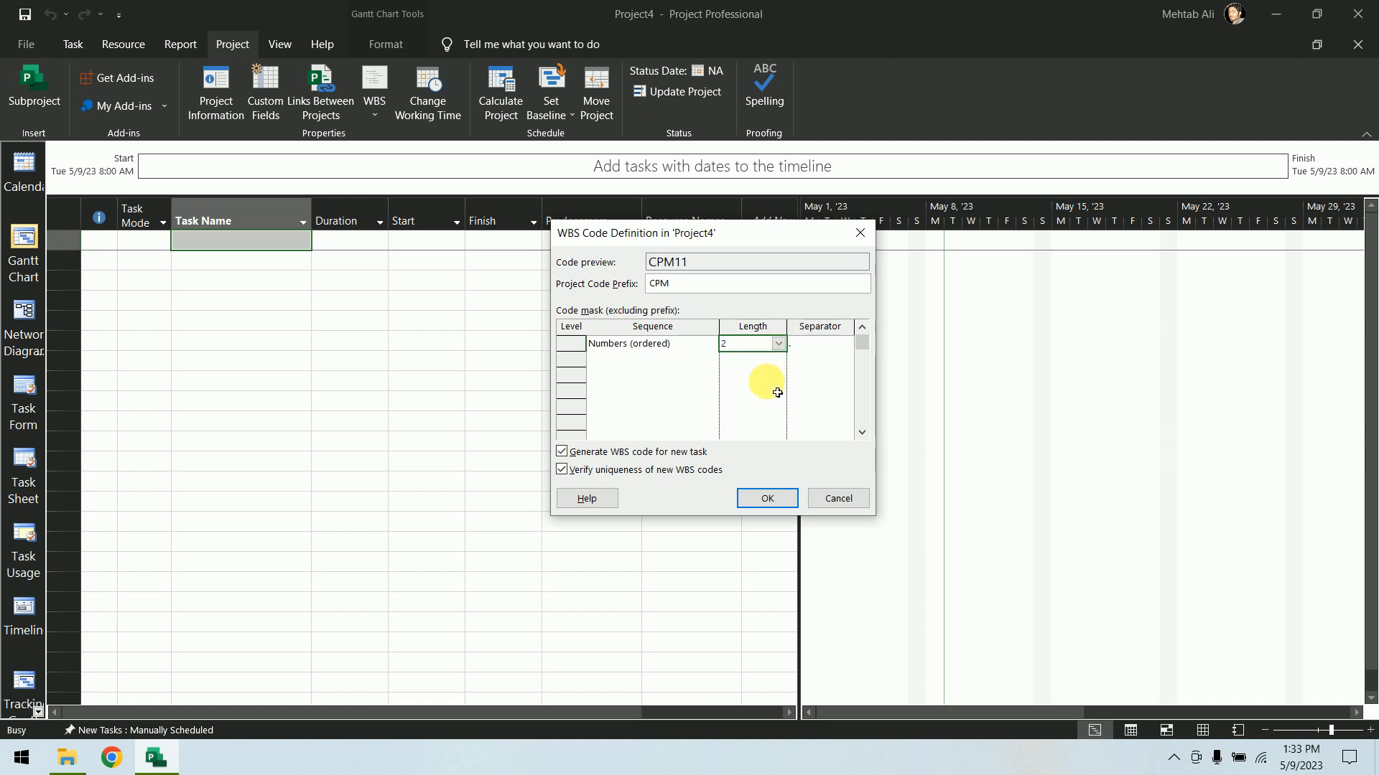
{"action": "left_click", "coordinate": [845, 345]}
{"action": "left_click", "coordinate": [839, 361]}
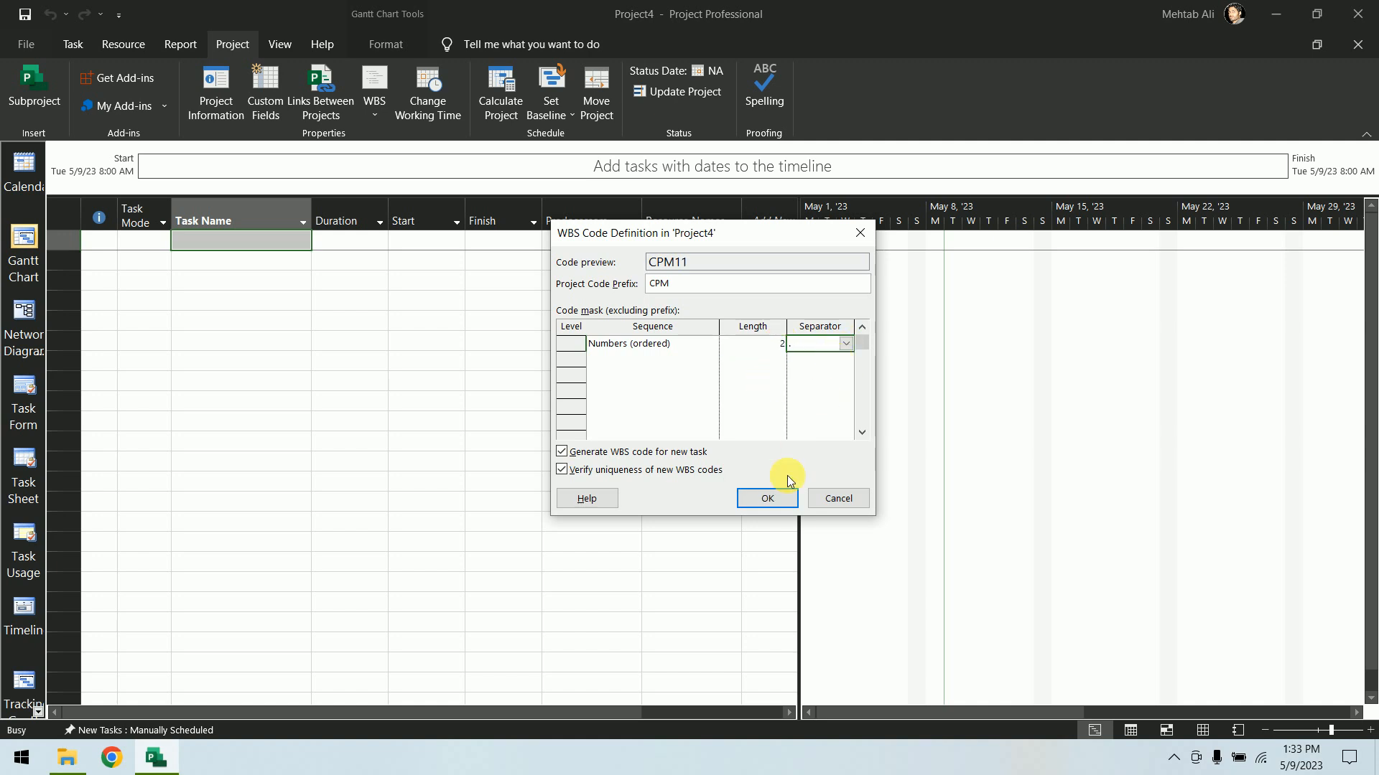
{"action": "left_click", "coordinate": [788, 497]}
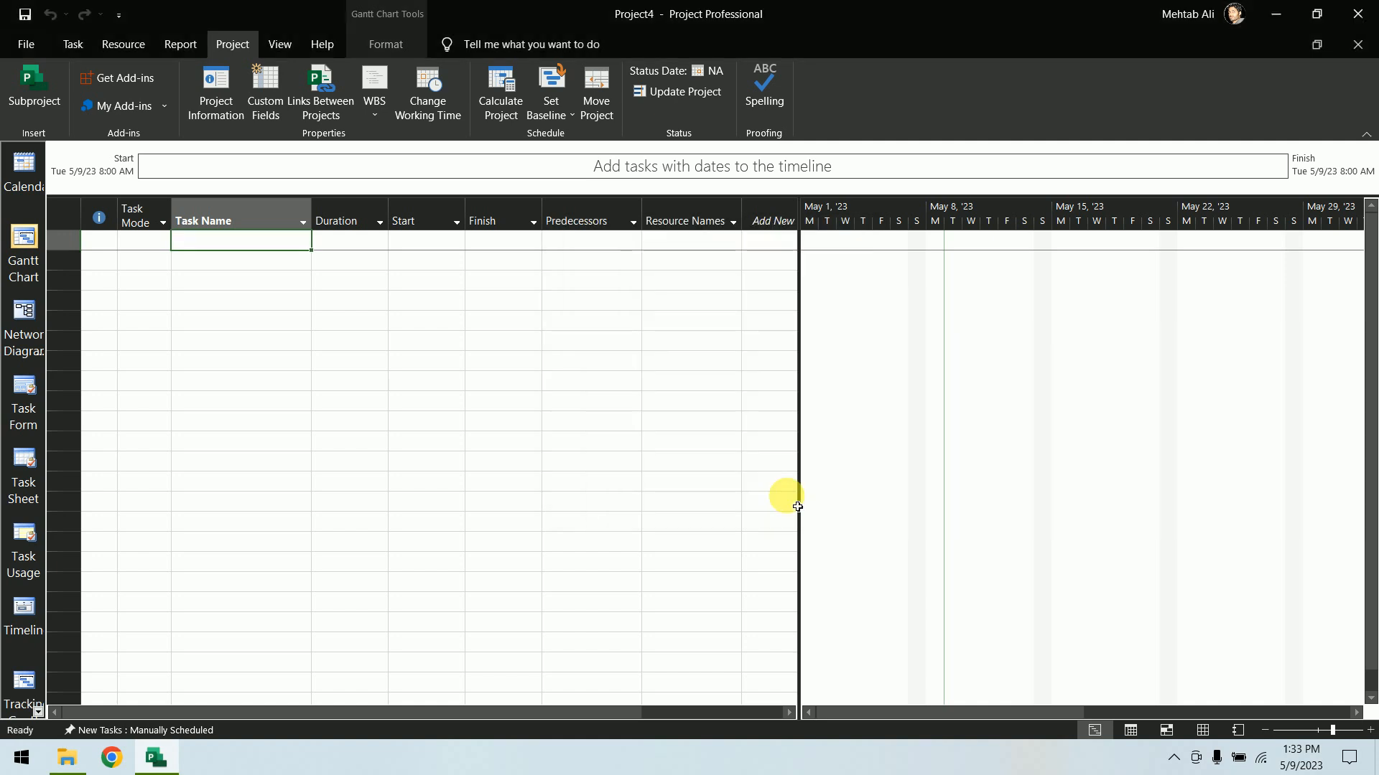
Enter the first task named "Critical Path Mehod"
{"action": "left_click", "coordinate": [248, 248]}
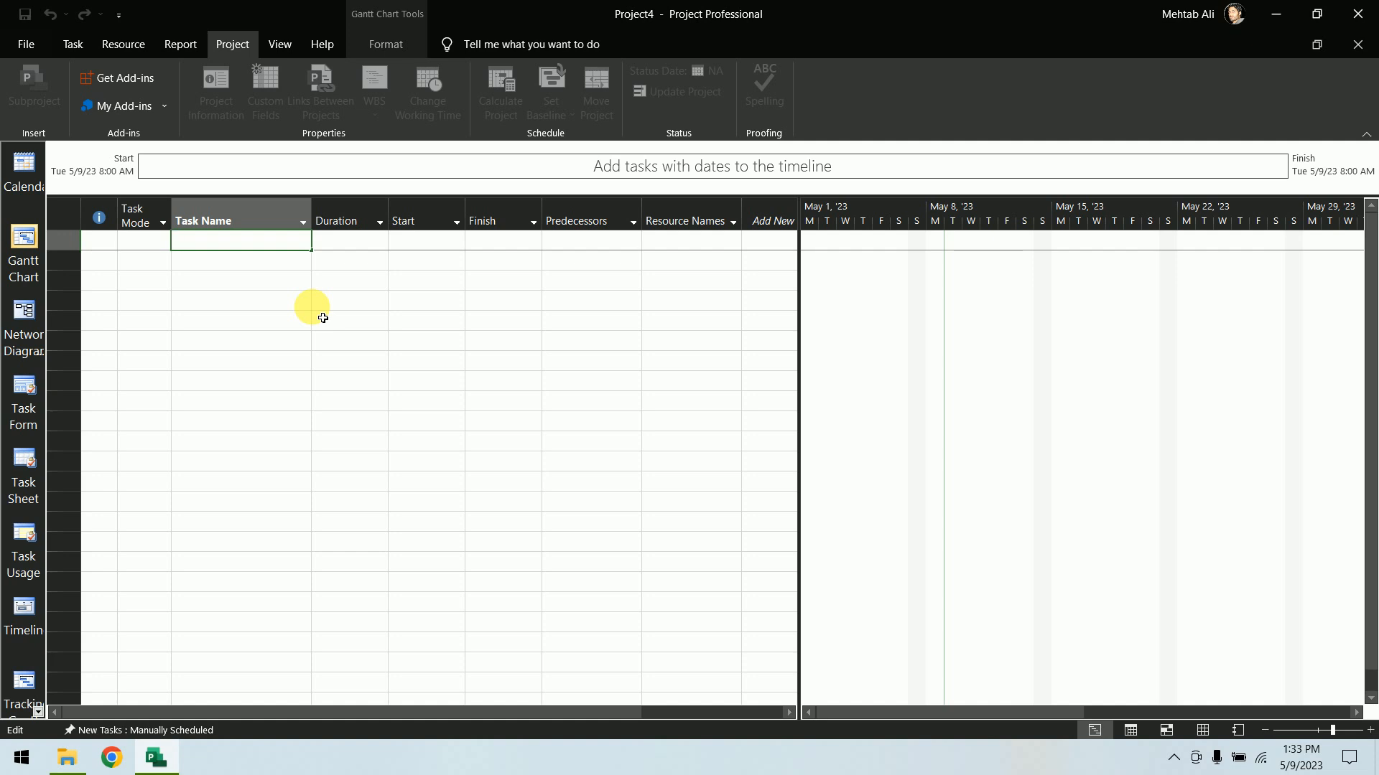
{"action": "type", "text": "Cr"}
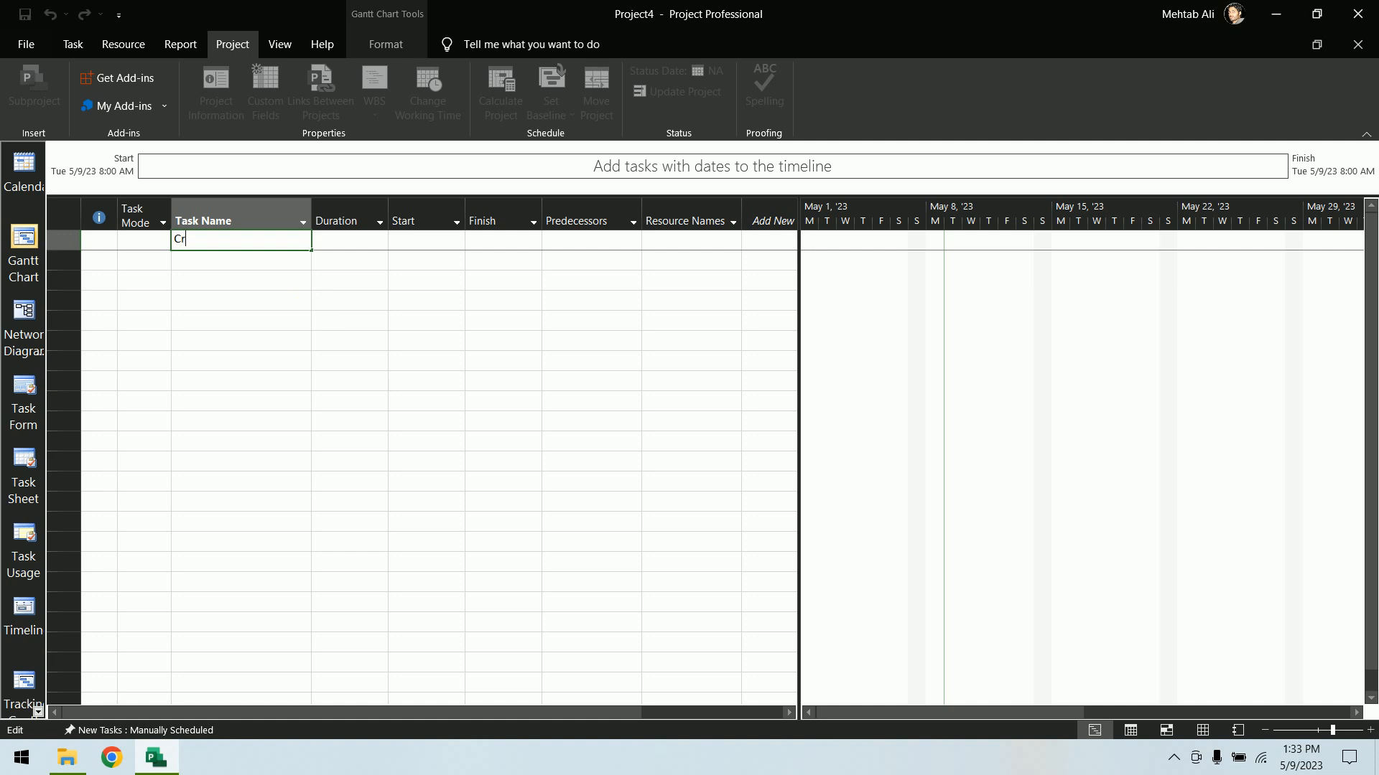
{"action": "type", "text": "itical Path Mehod"}
{"action": "key", "text": "Return"}
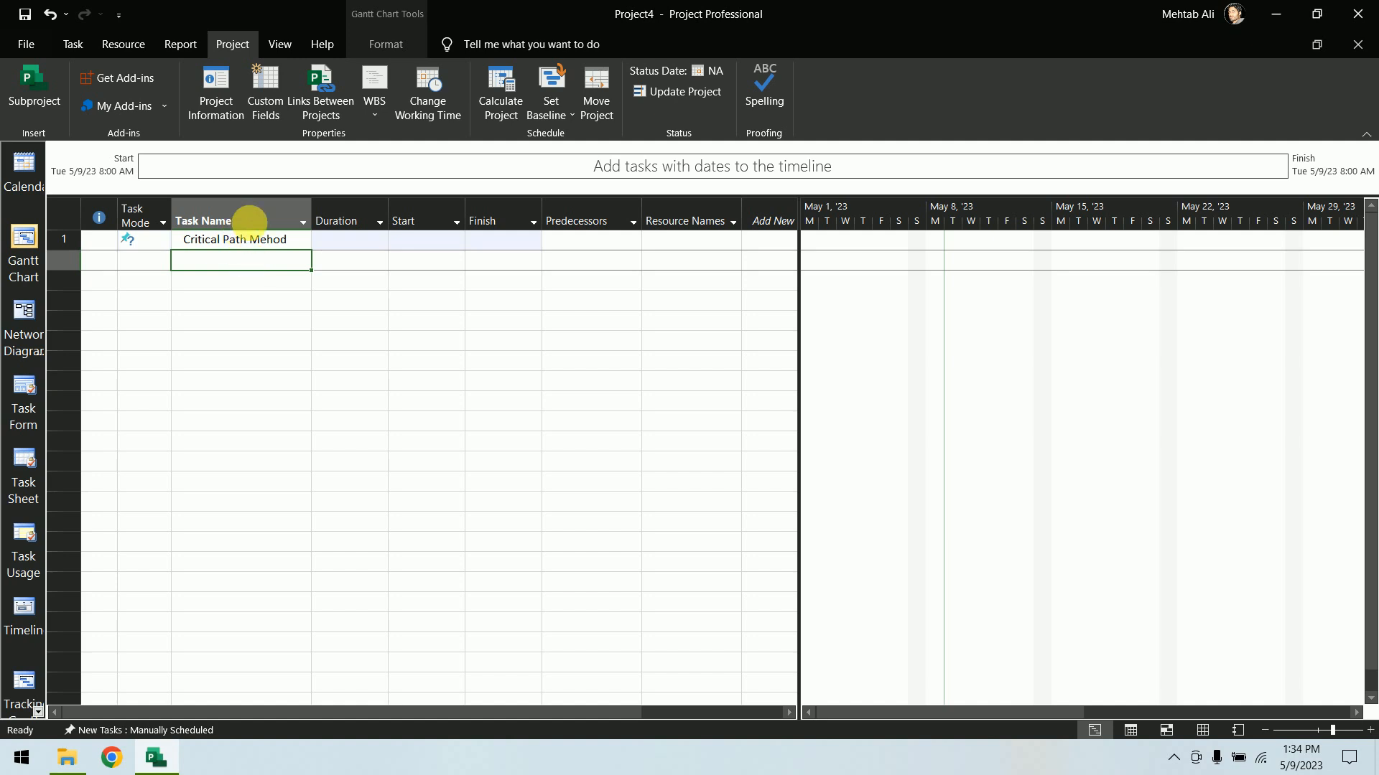
Insert a WBS column before the Task Name column and narrow it to fit
{"action": "right_click", "coordinate": [220, 218]}
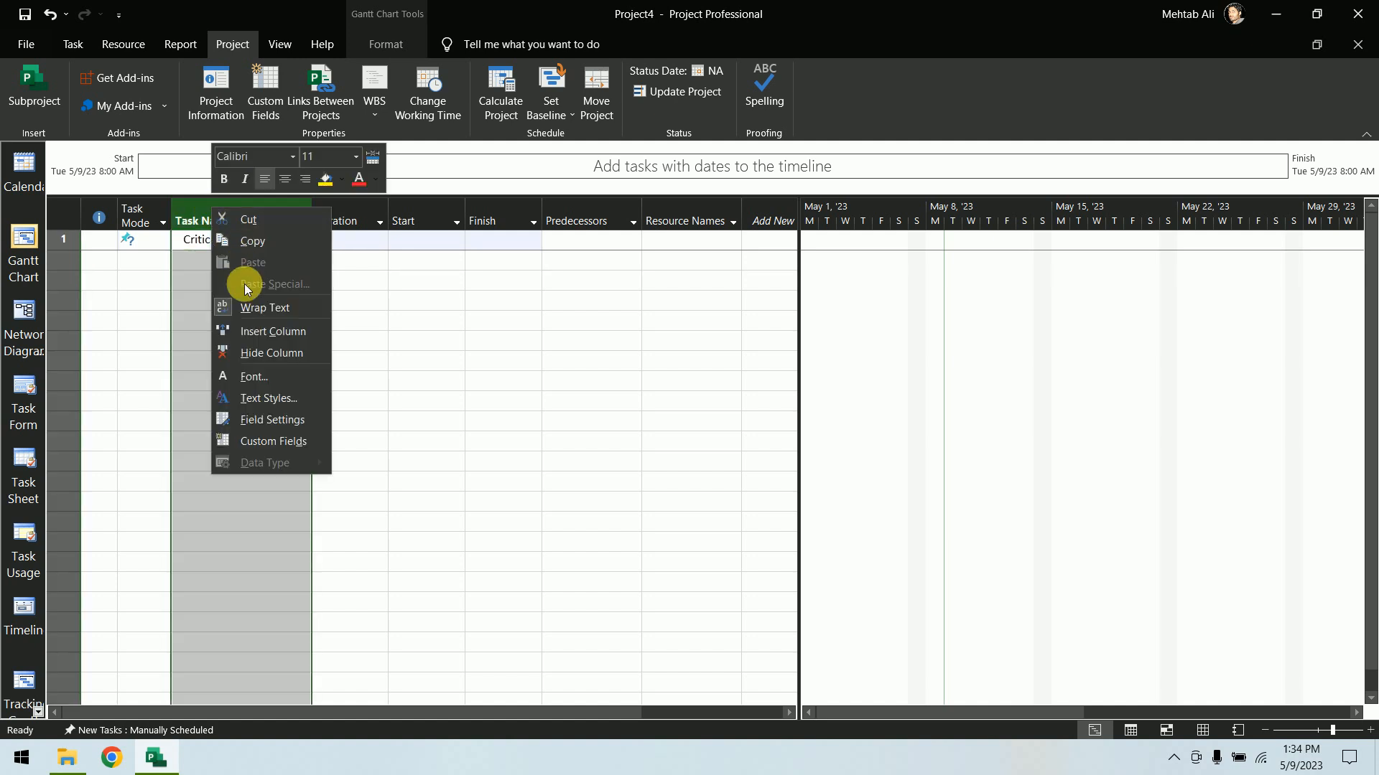
{"action": "left_click", "coordinate": [260, 332]}
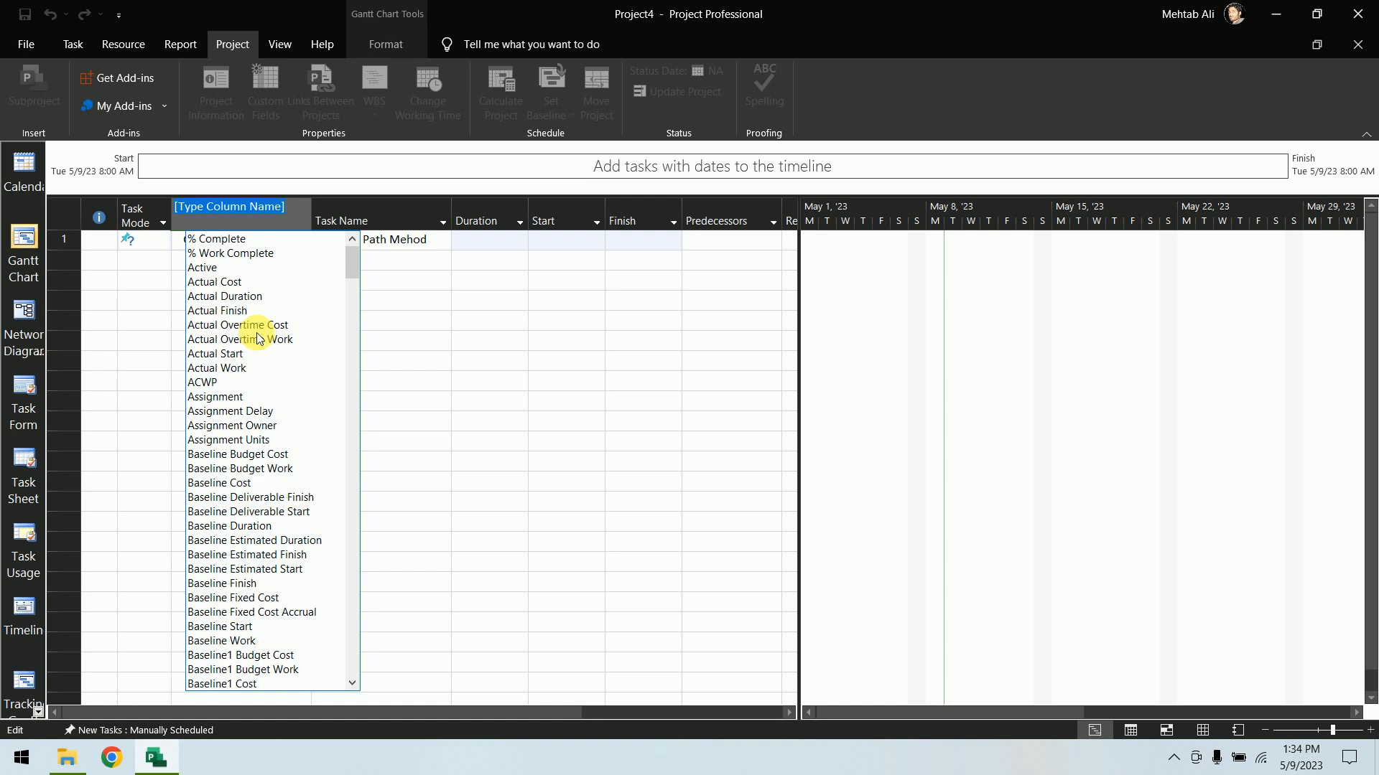
{"action": "type", "text": "wbS"}
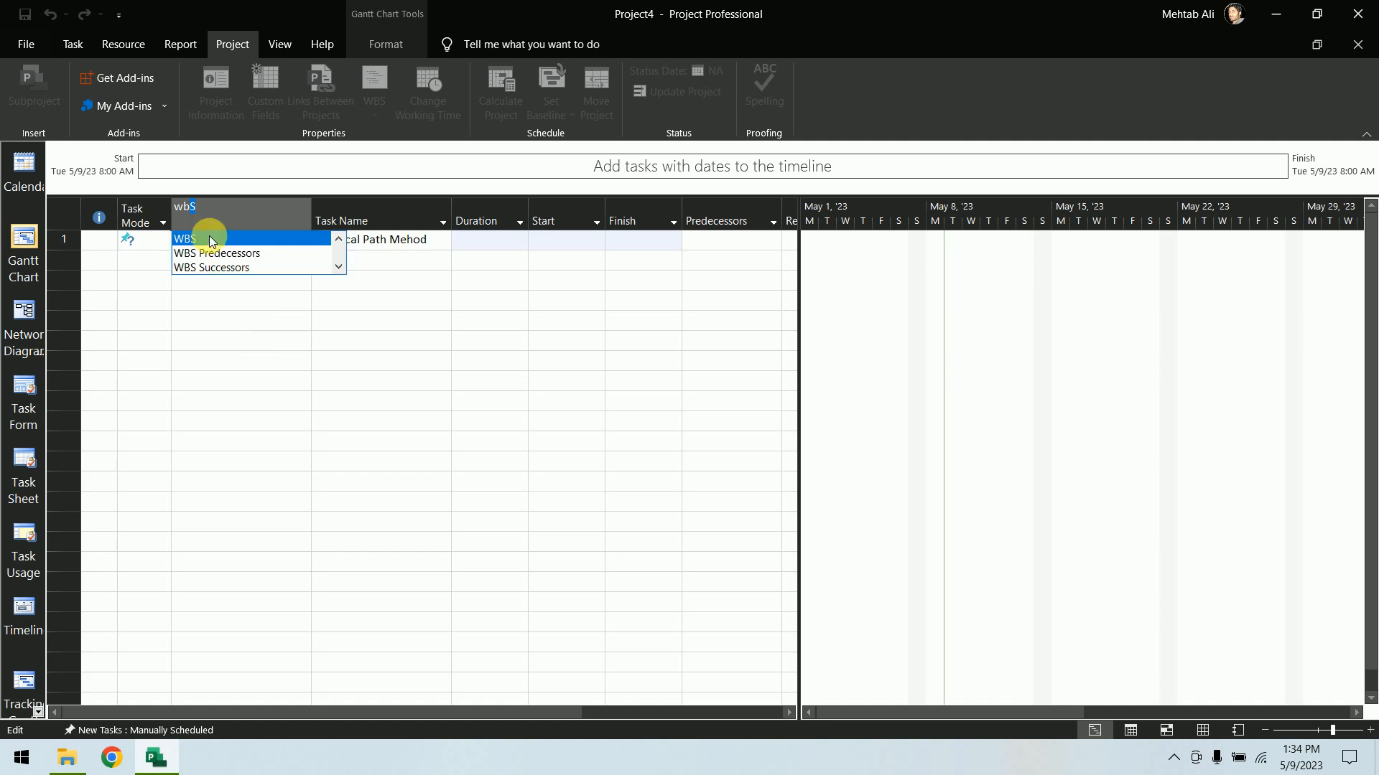
{"action": "left_click", "coordinate": [209, 239]}
{"action": "left_click_drag", "start_coordinate": [304, 220], "coordinate": [247, 218]}
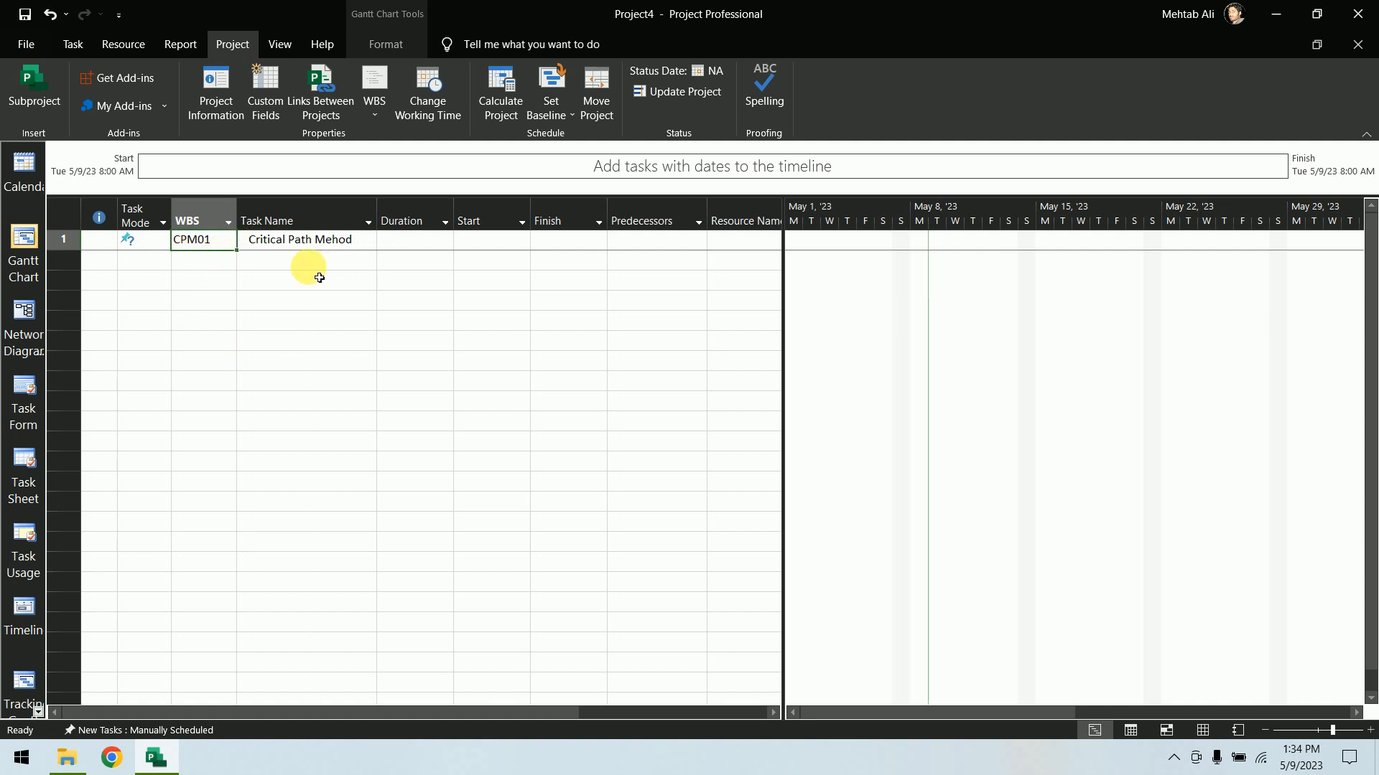
Redefine the WBS code mask so the first level's length is 3
{"action": "left_click", "coordinate": [350, 246]}
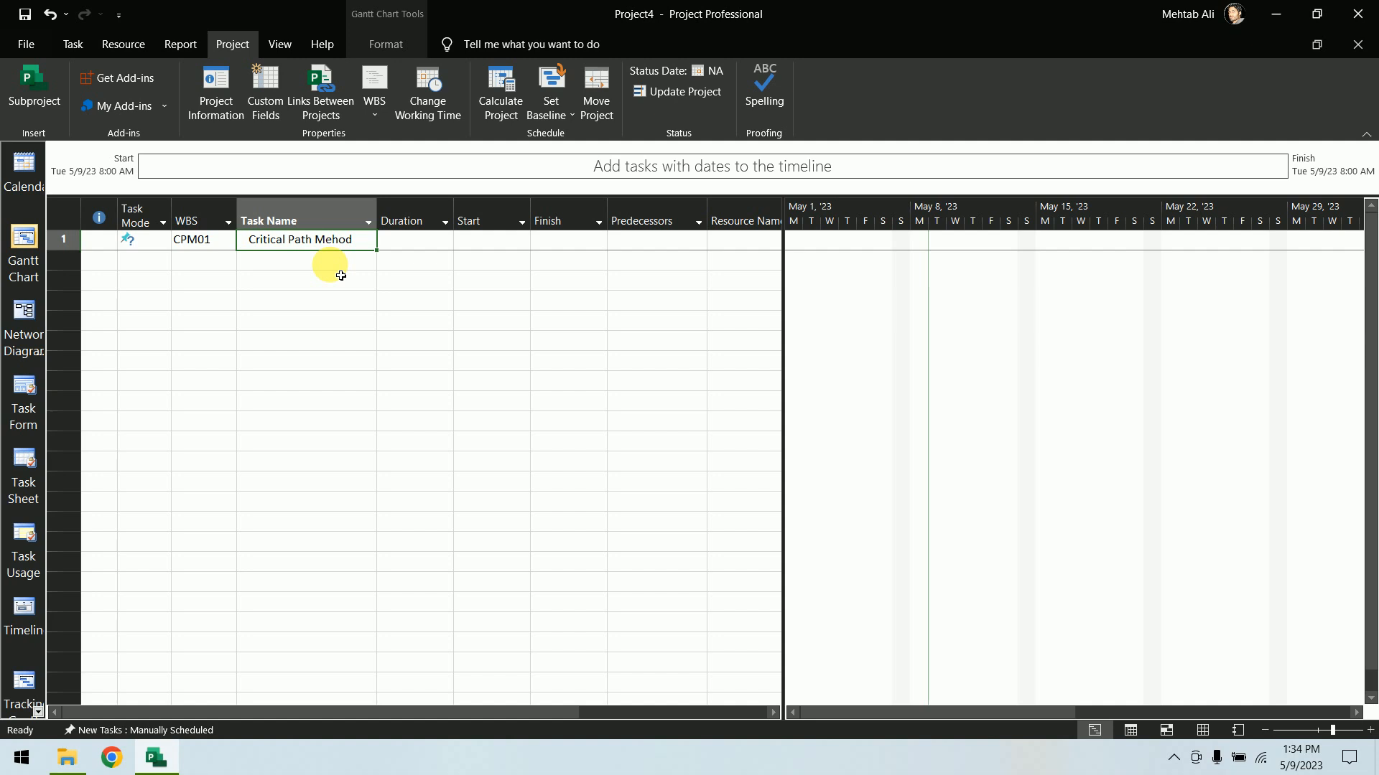
{"action": "key", "text": "Down"}
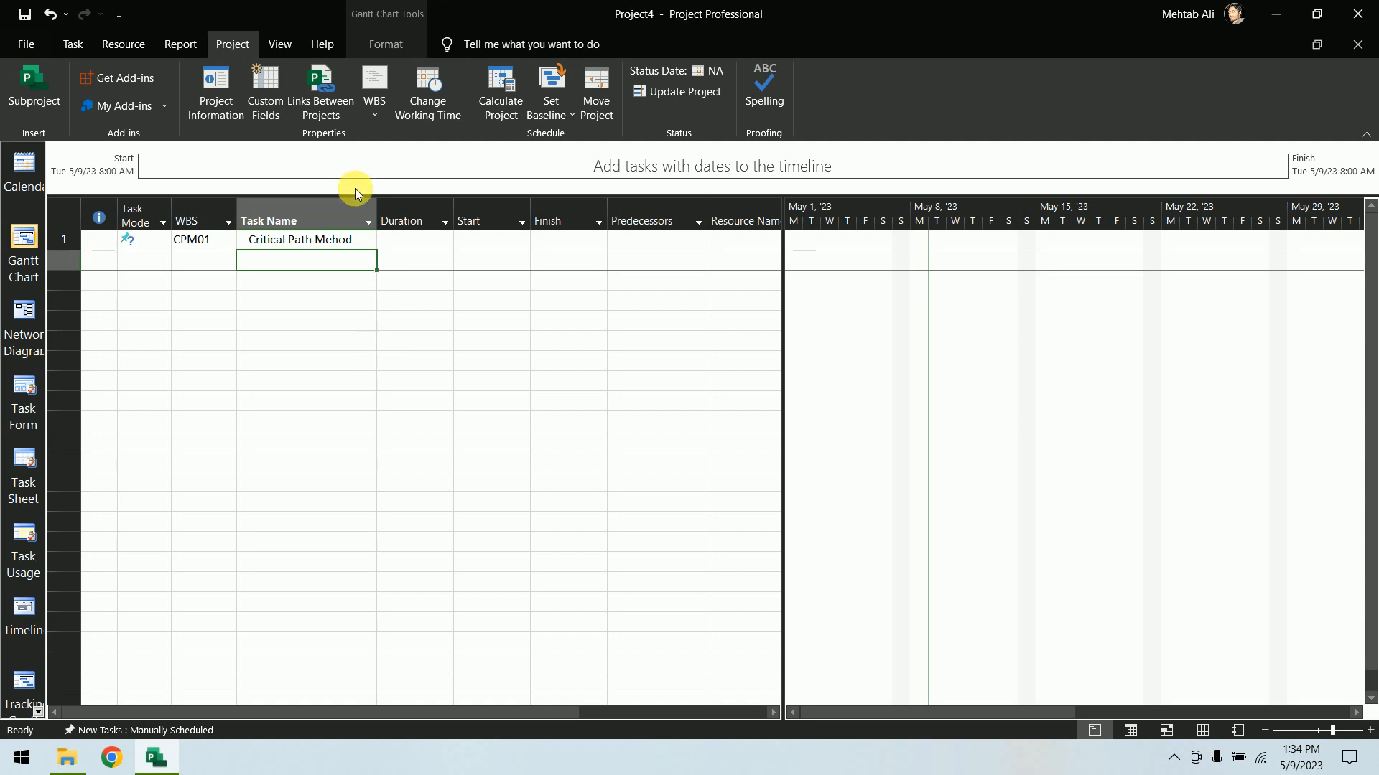
{"action": "left_click", "coordinate": [376, 114]}
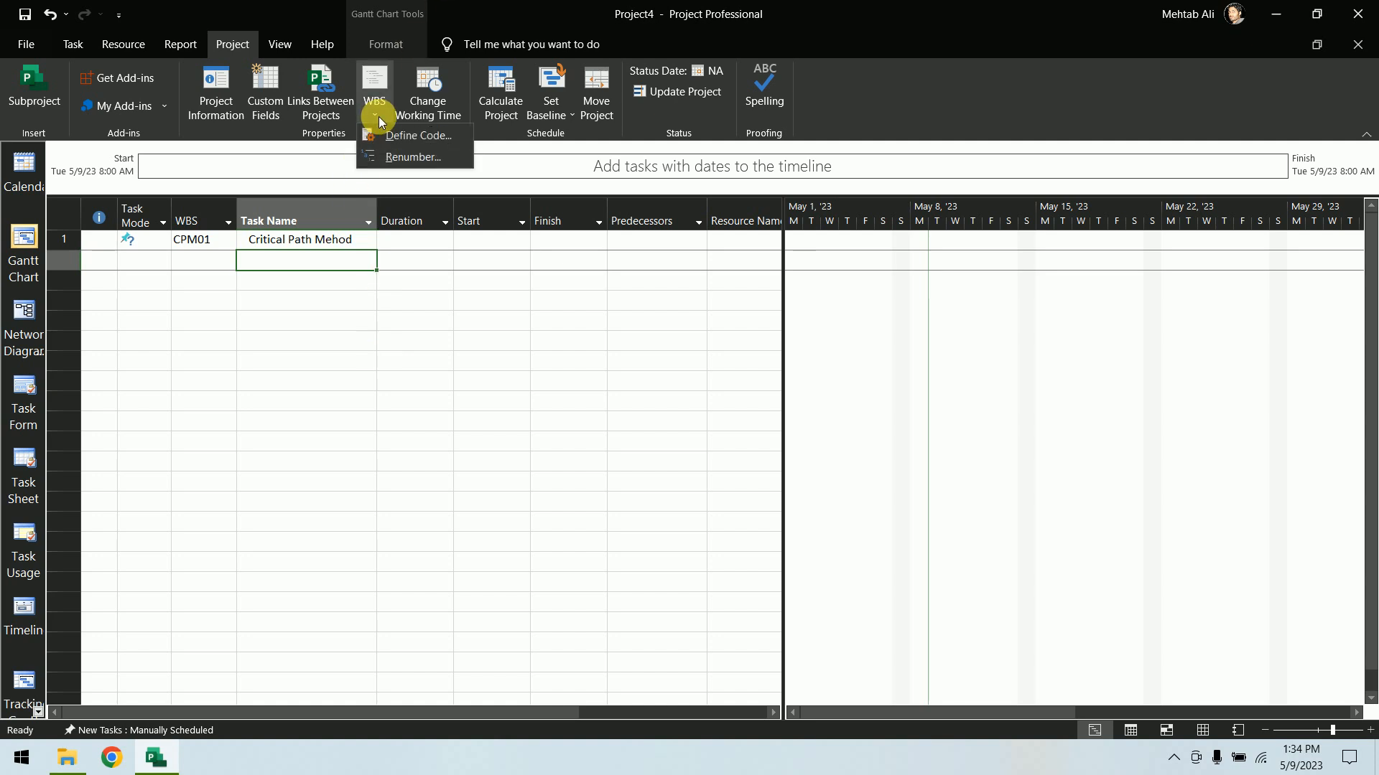
{"action": "left_click", "coordinate": [434, 138]}
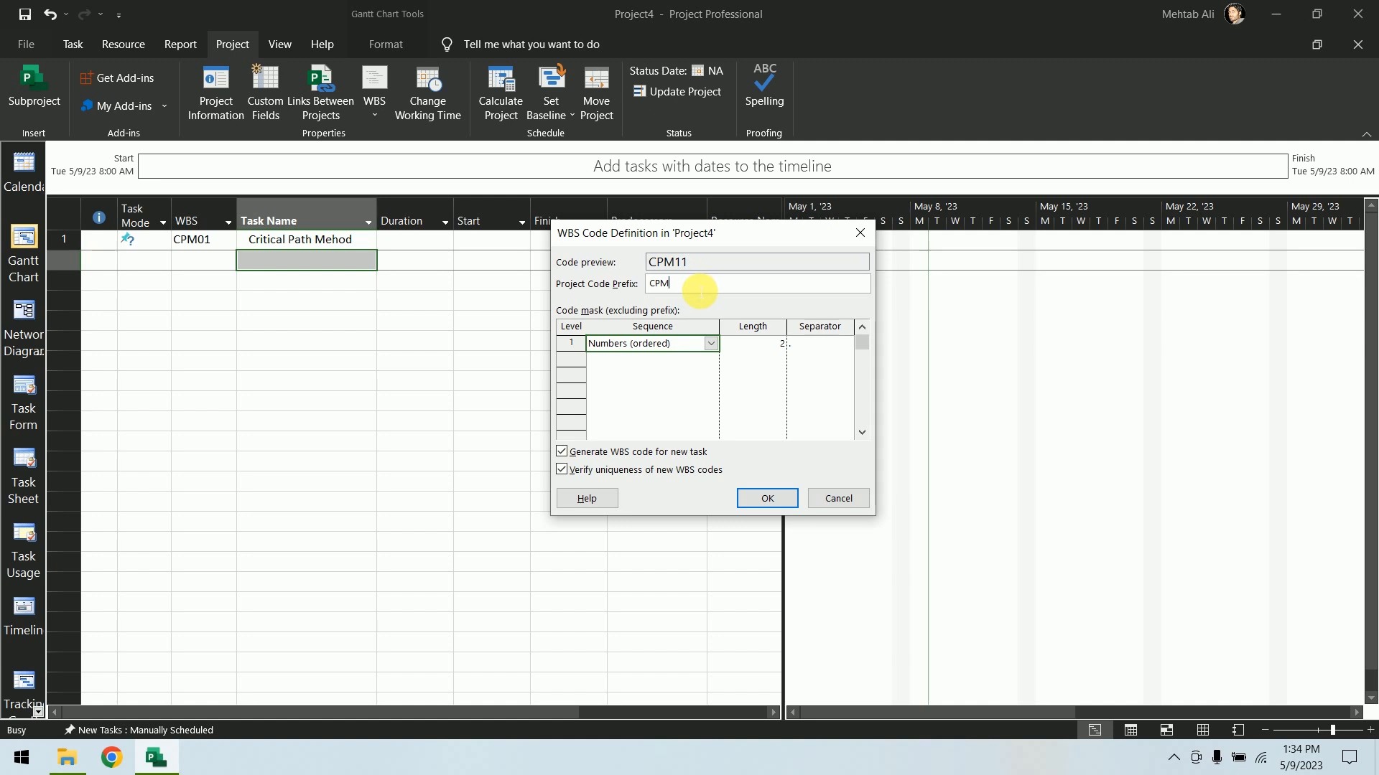
{"action": "left_click_drag", "start_coordinate": [700, 286], "coordinate": [613, 310]}
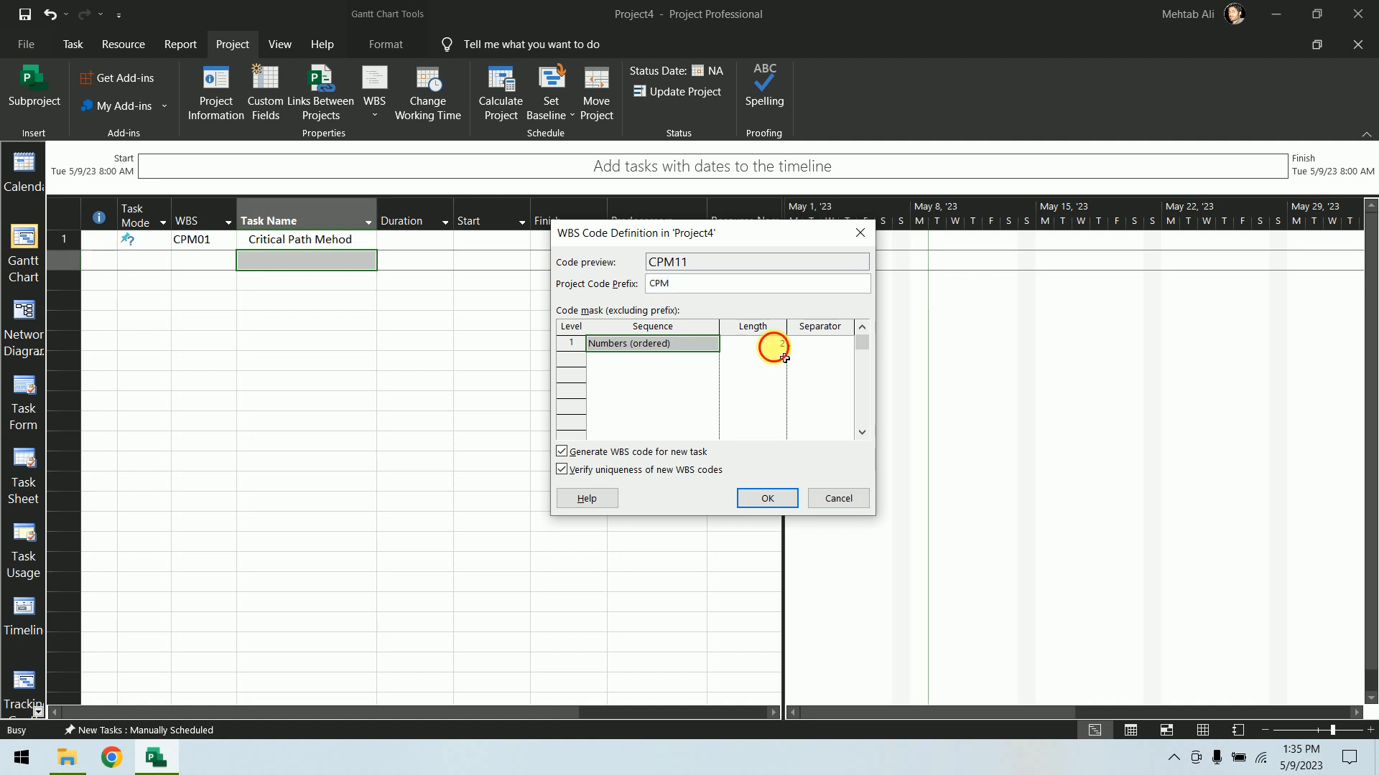
{"action": "left_click", "coordinate": [770, 344]}
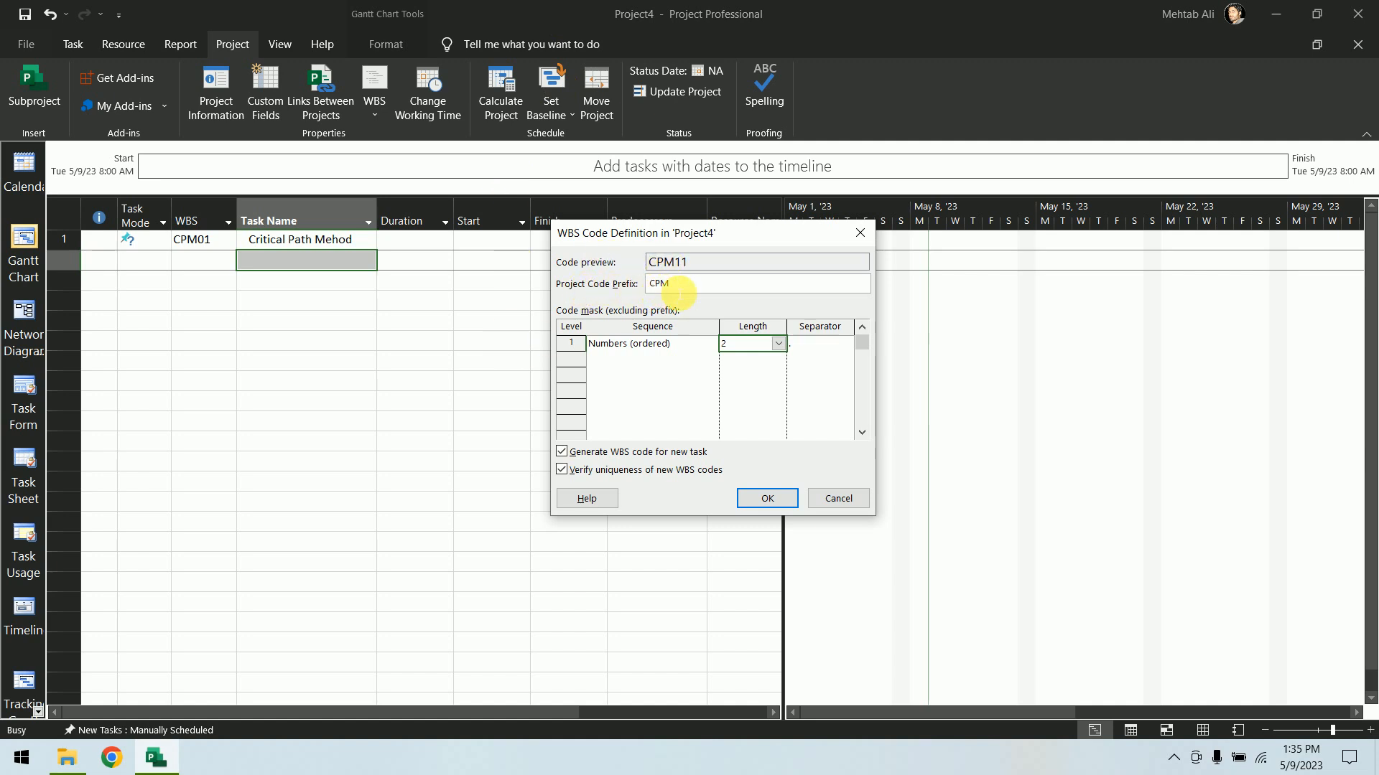
{"action": "double_click", "coordinate": [657, 284]}
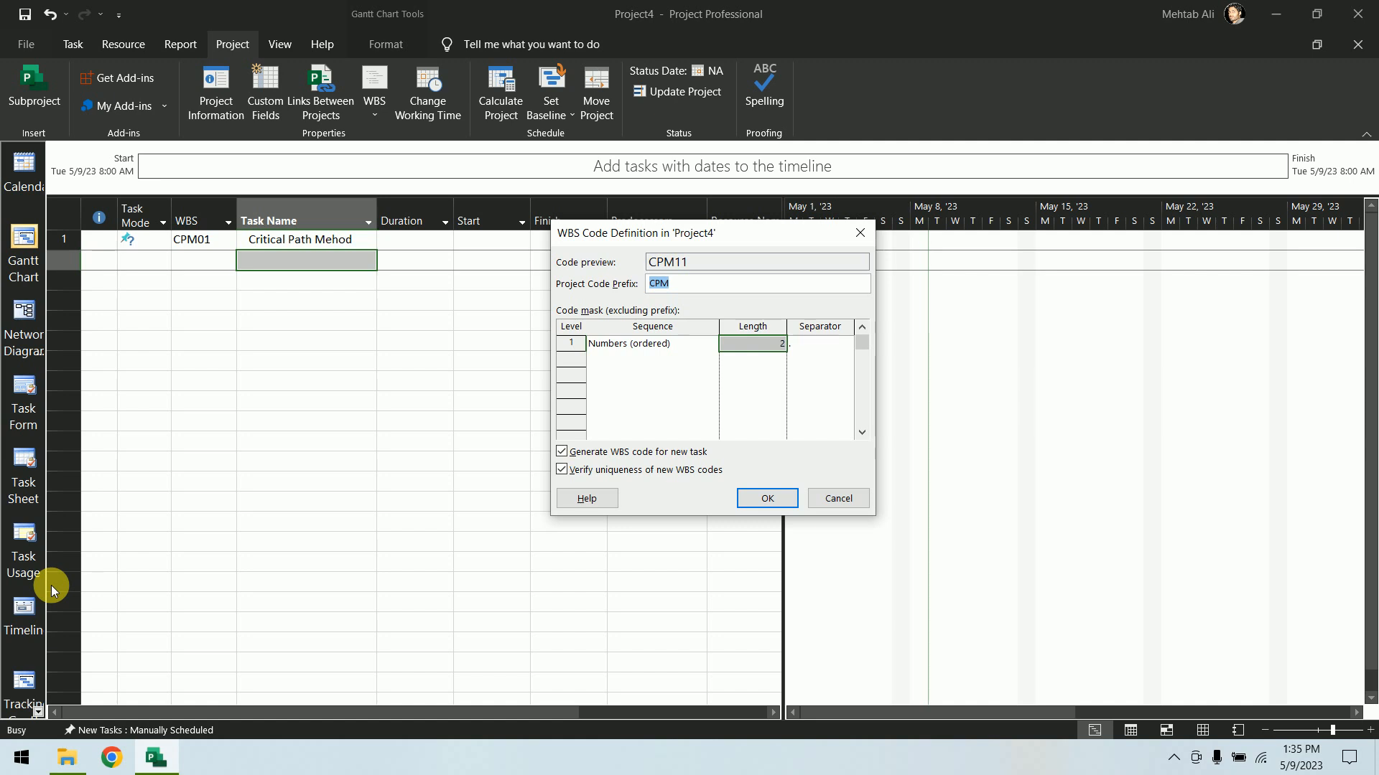
{"action": "left_click", "coordinate": [755, 343]}
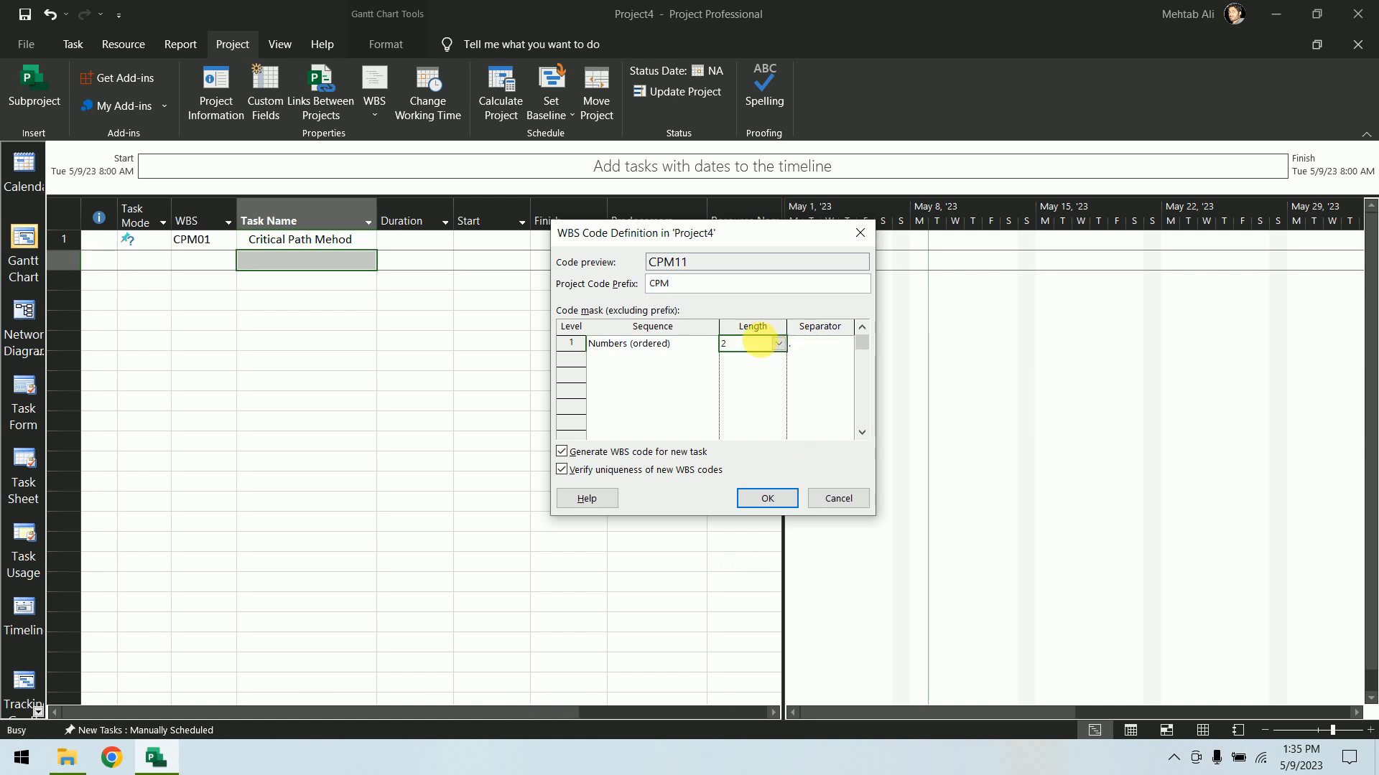
{"action": "double_click", "coordinate": [764, 346]}
{"action": "type", "text": "3"}
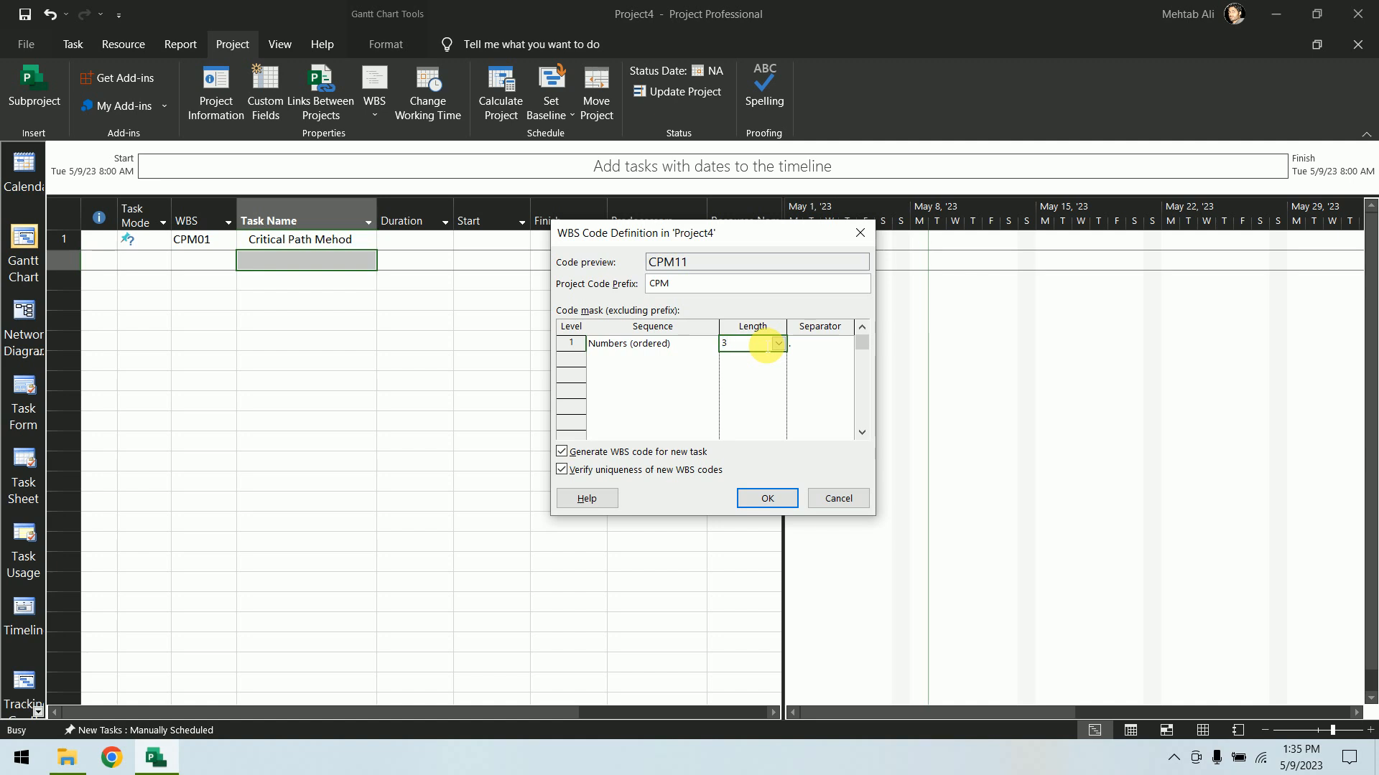
{"action": "left_click", "coordinate": [776, 498]}
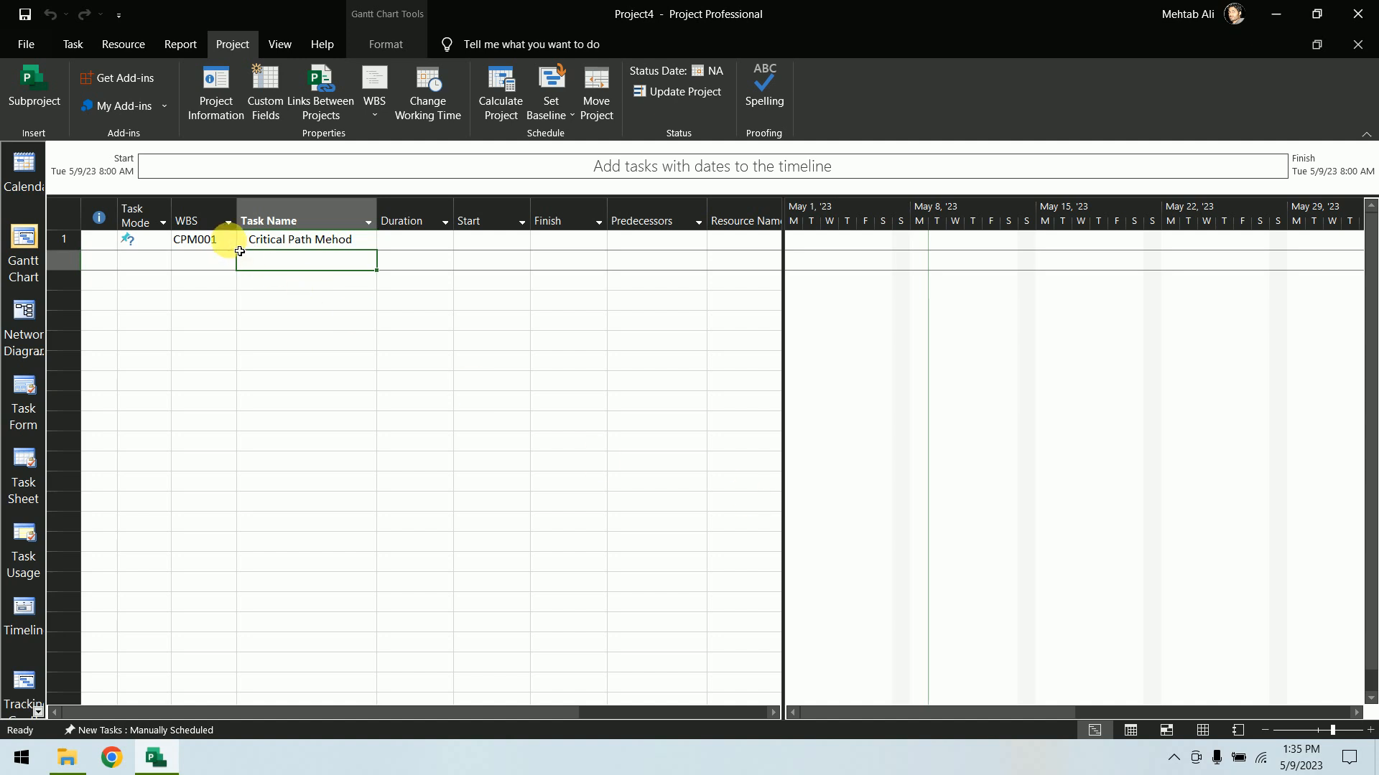
Add two tasks named Part01 and Part02 below the first task
{"action": "left_click", "coordinate": [300, 244]}
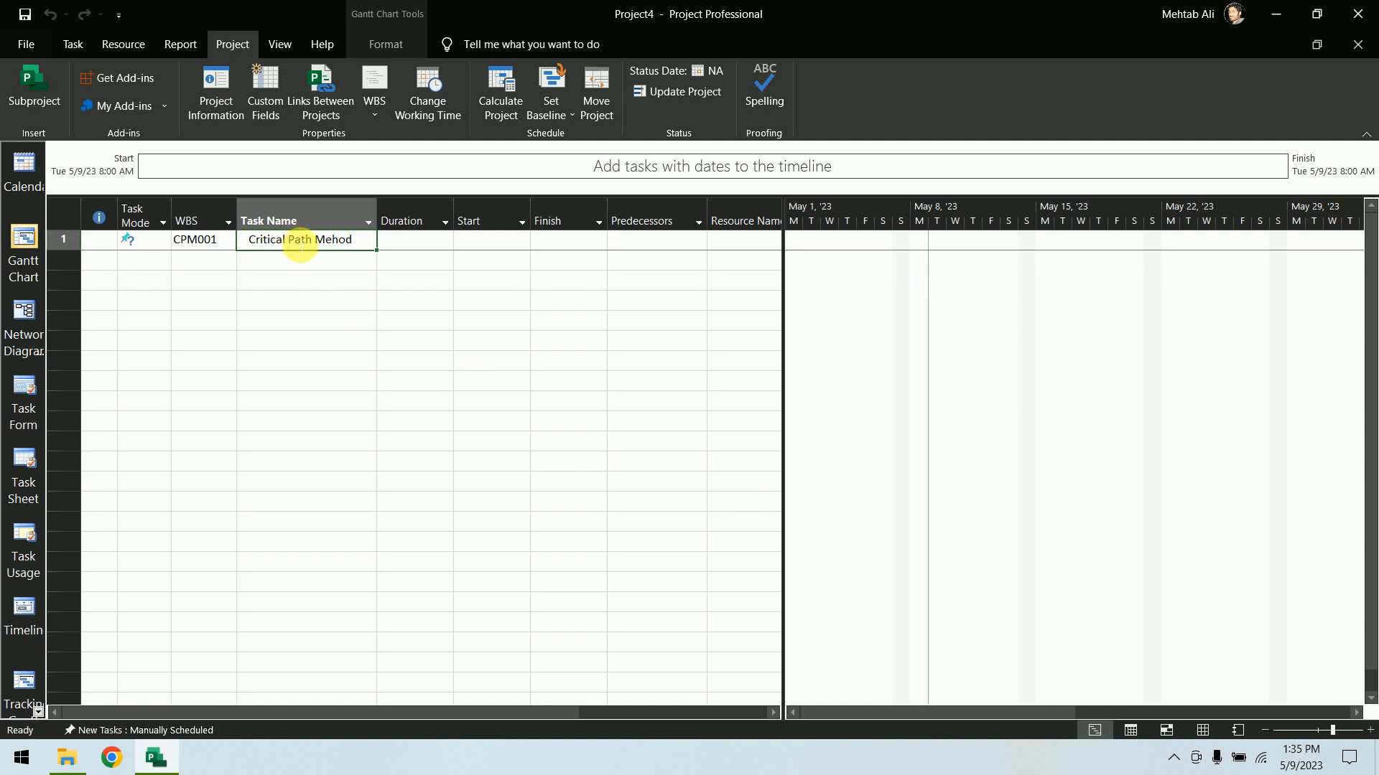
{"action": "left_click", "coordinate": [294, 263]}
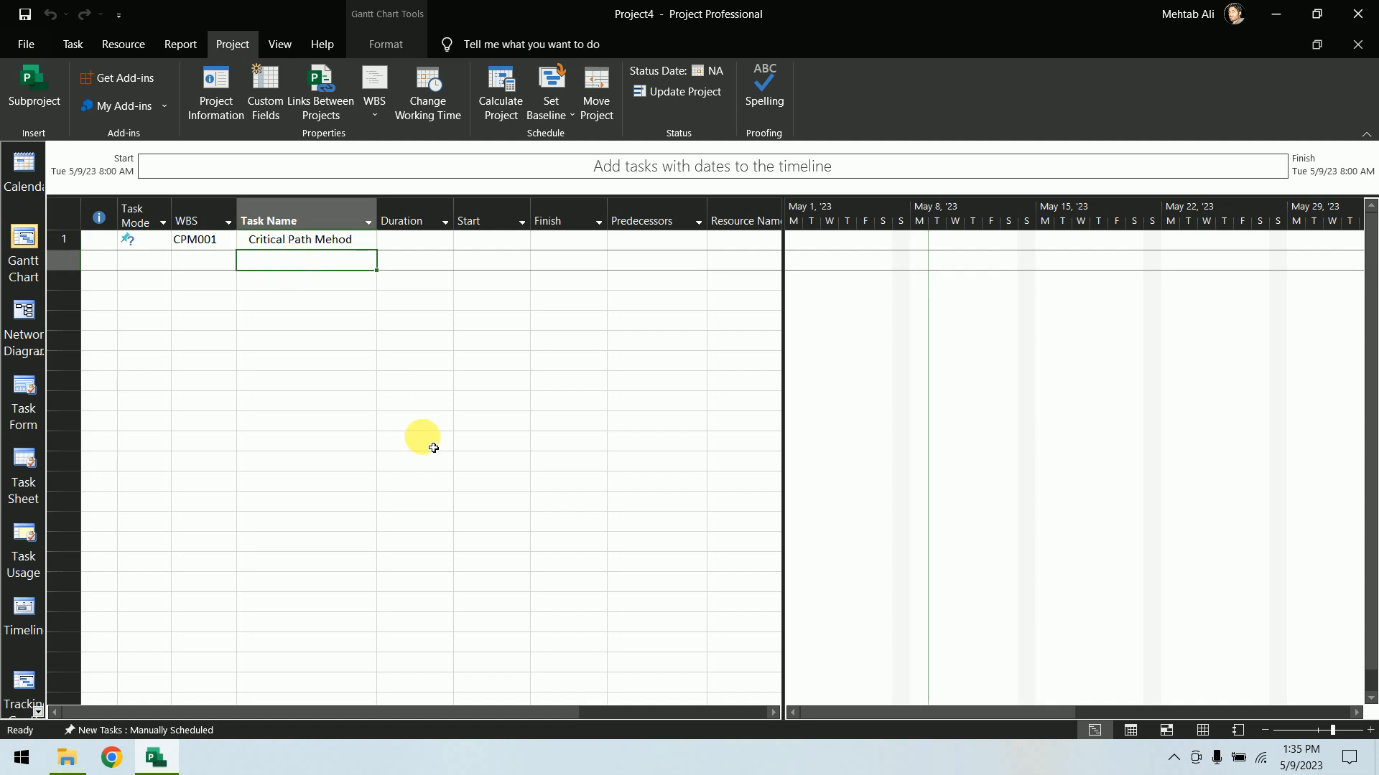
{"action": "type", "text": "Par"}
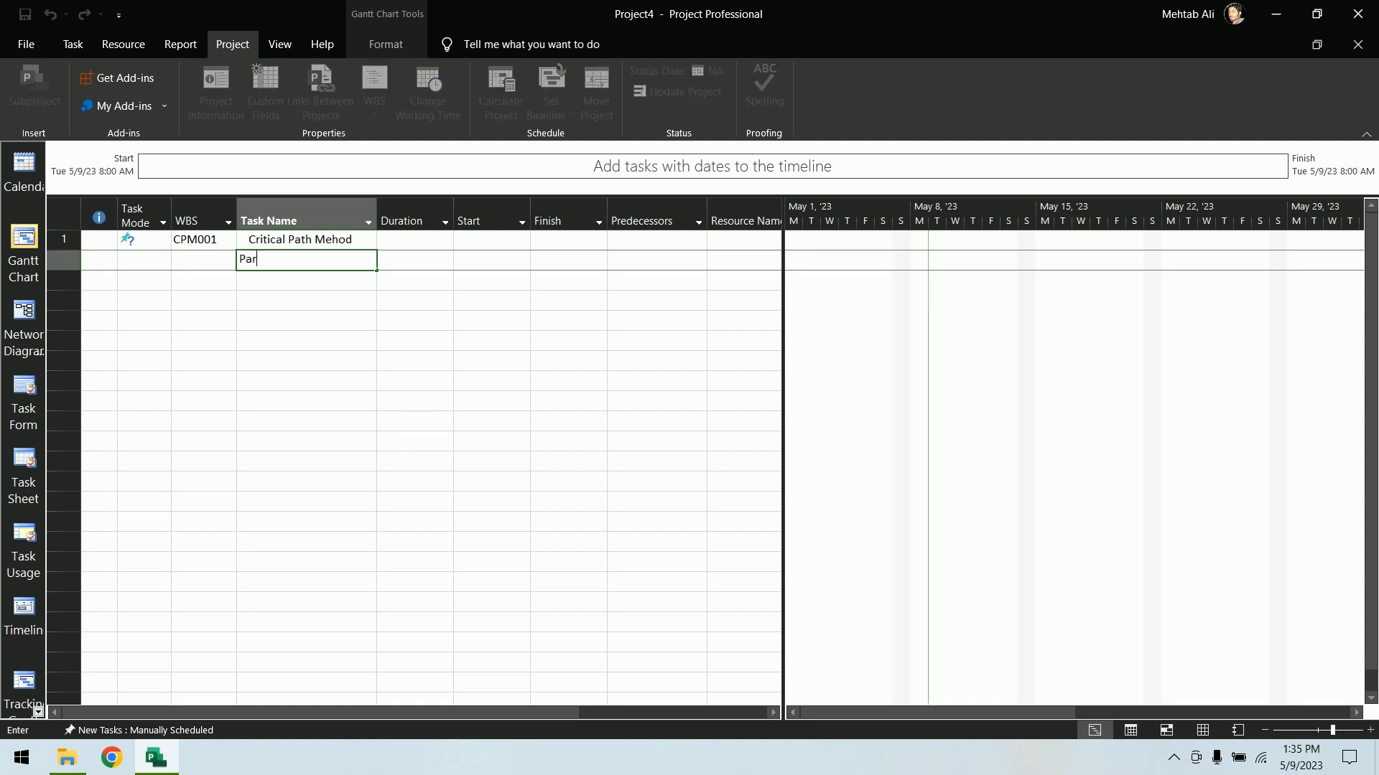
{"action": "type", "text": "t01"}
{"action": "key", "text": "Return"}
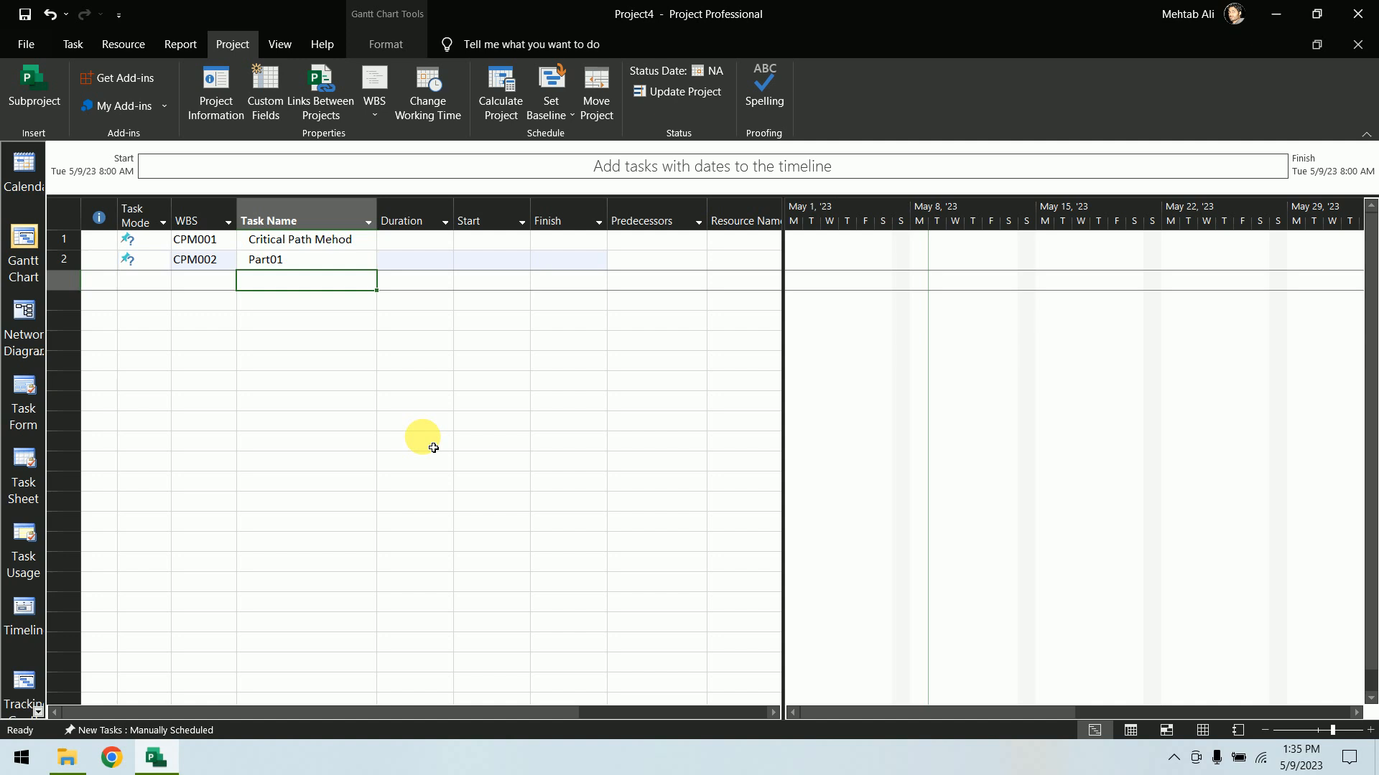
{"action": "type", "text": "Part"}
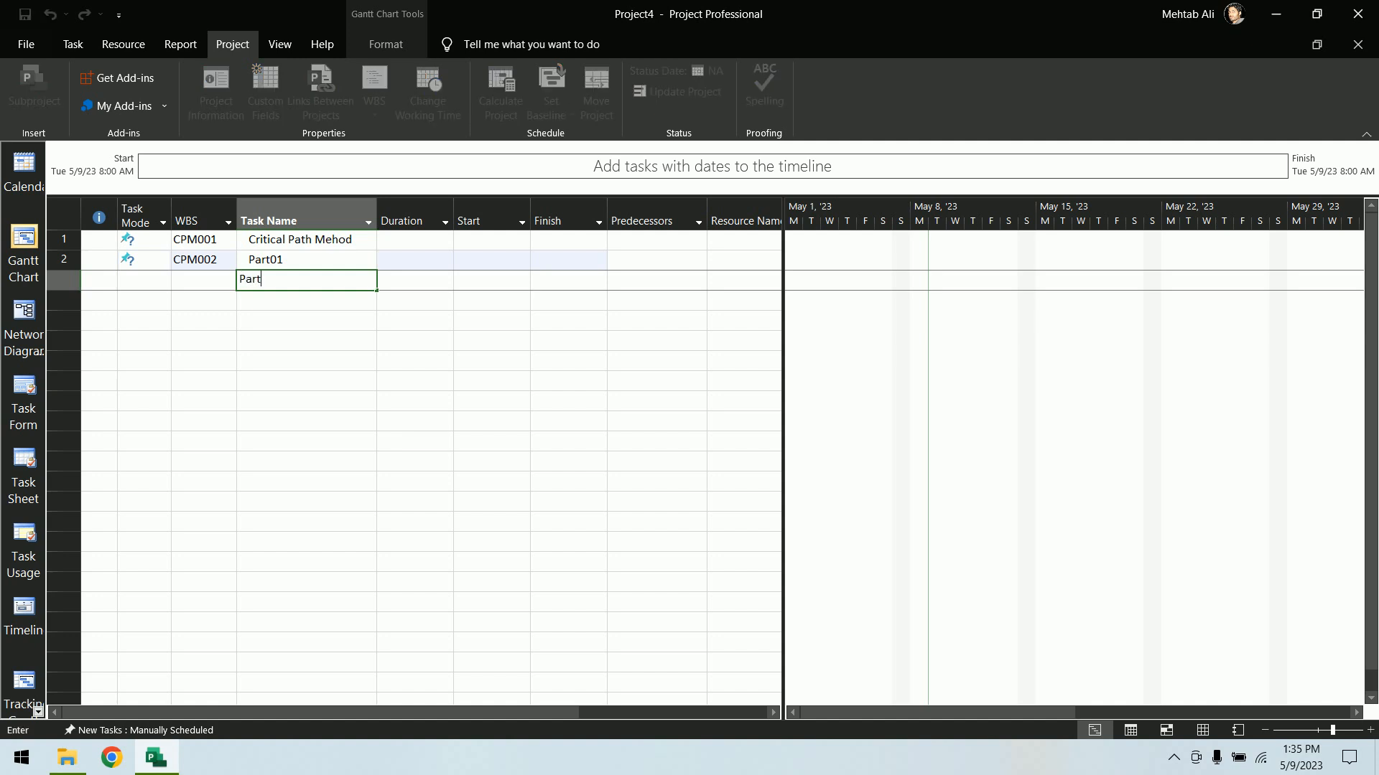
{"action": "left_click", "coordinate": [433, 447]}
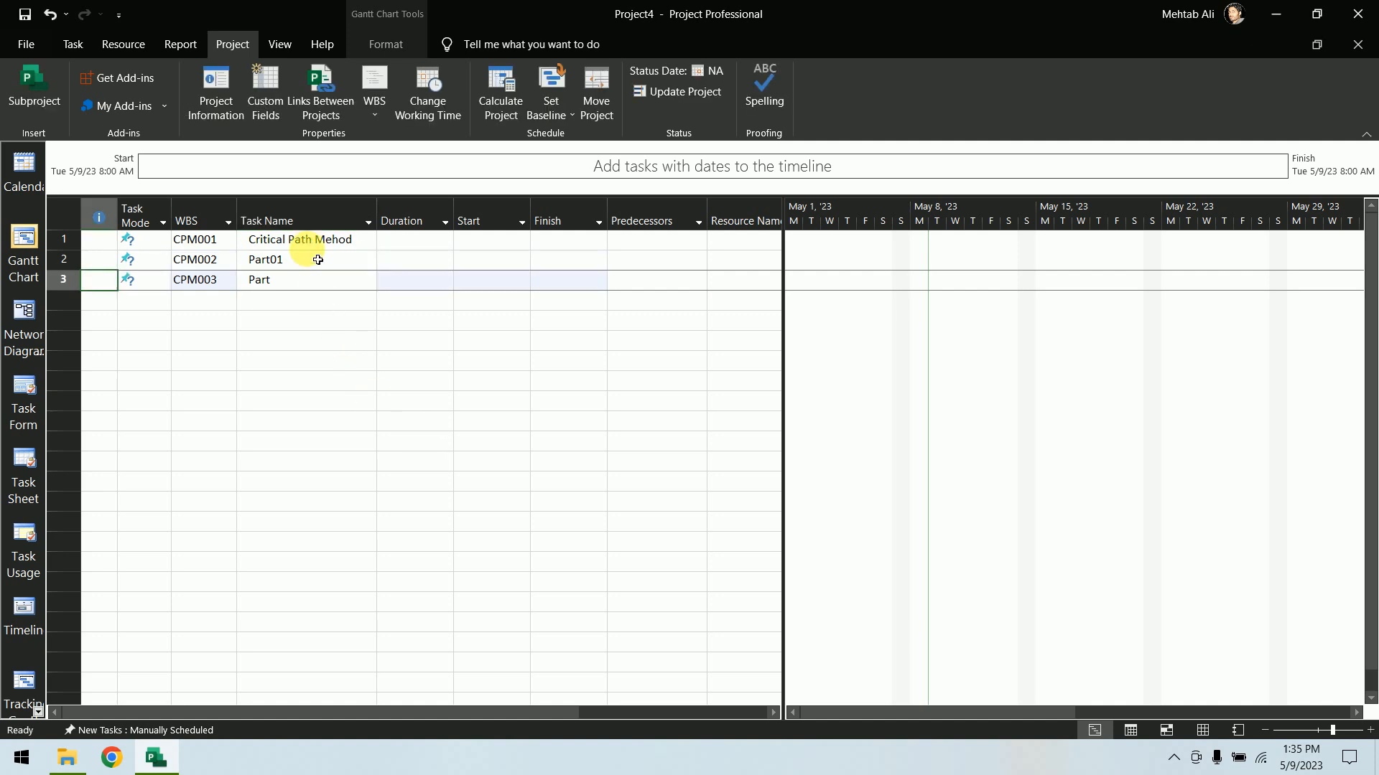
{"action": "left_click", "coordinate": [308, 282]}
{"action": "type", "text": "Part"}
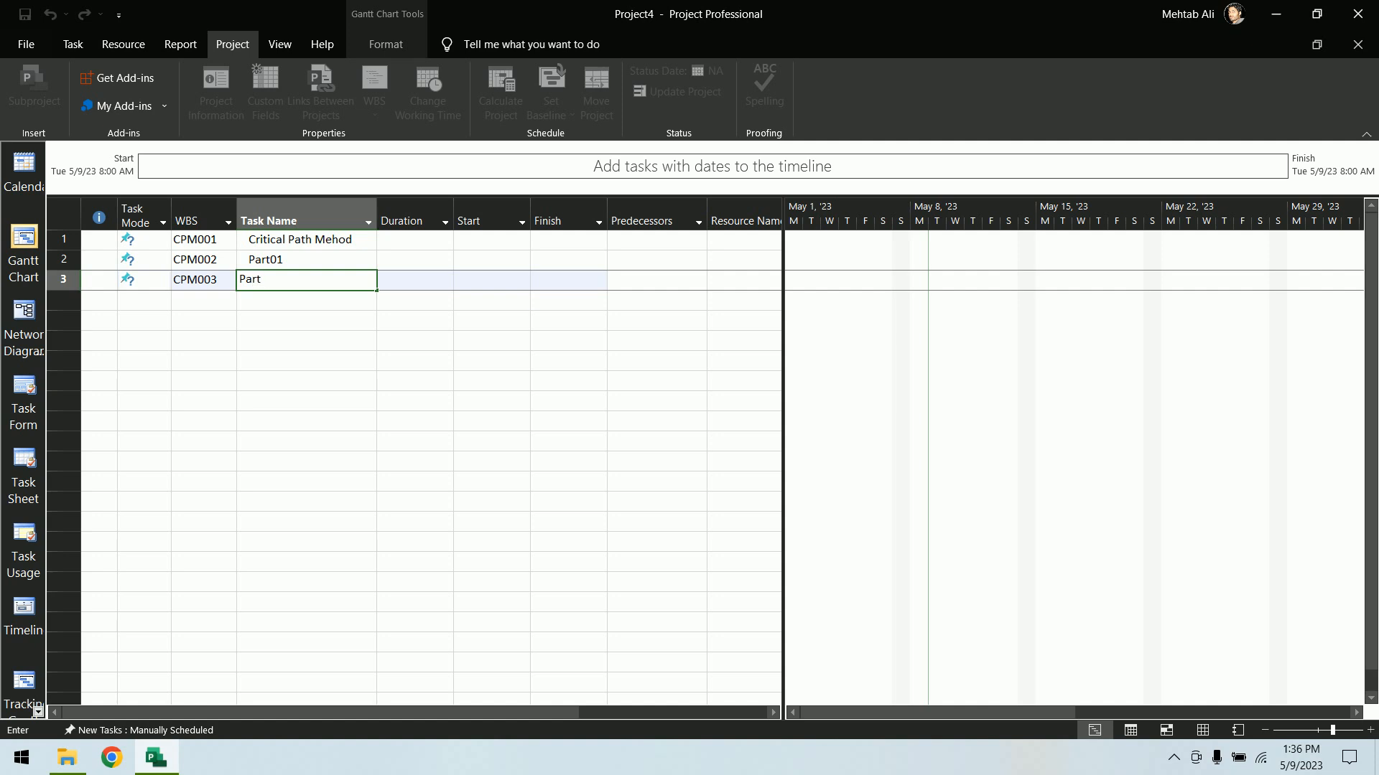
{"action": "type", "text": "02"}
{"action": "left_click", "coordinate": [313, 296]}
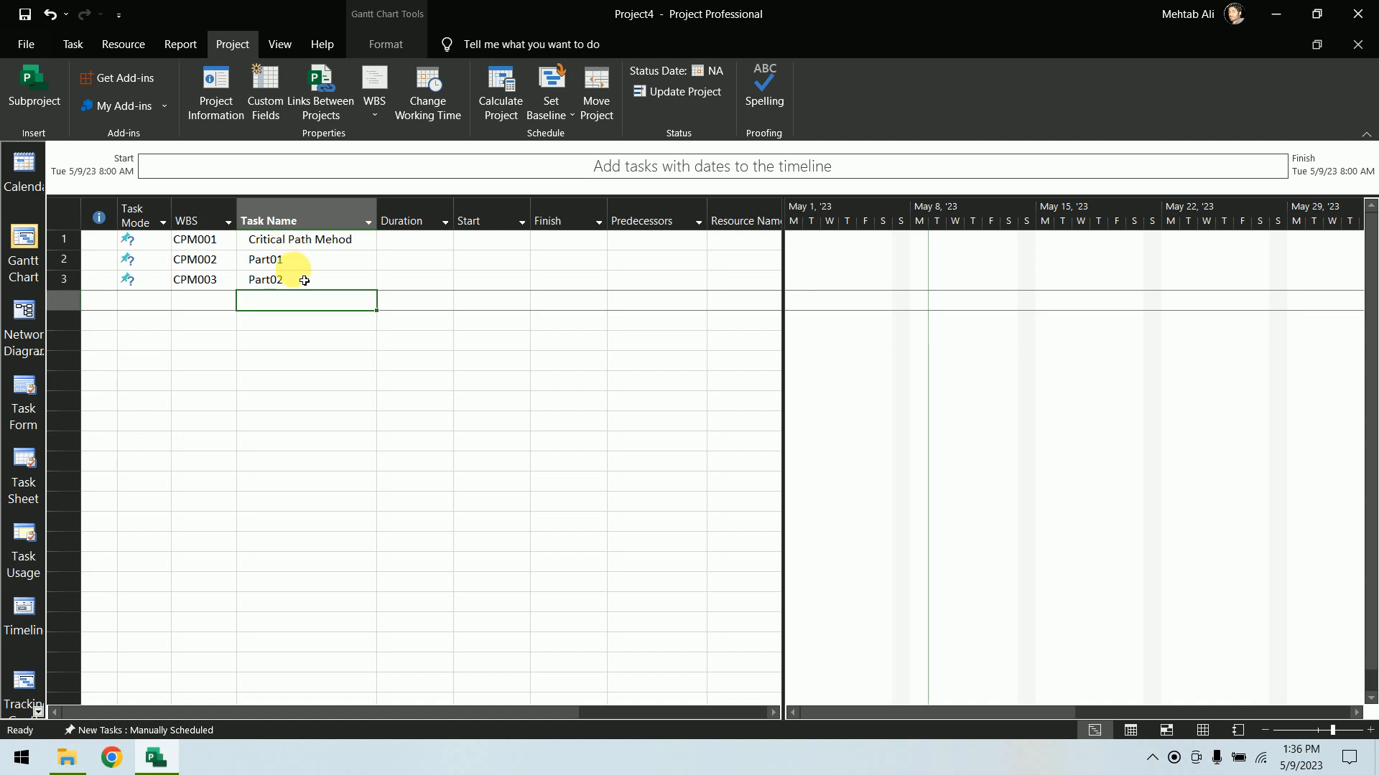
Indent Part01 and Part02 as subtasks under the Critical Path Mehod task
{"action": "left_click_drag", "start_coordinate": [302, 264], "coordinate": [303, 288]}
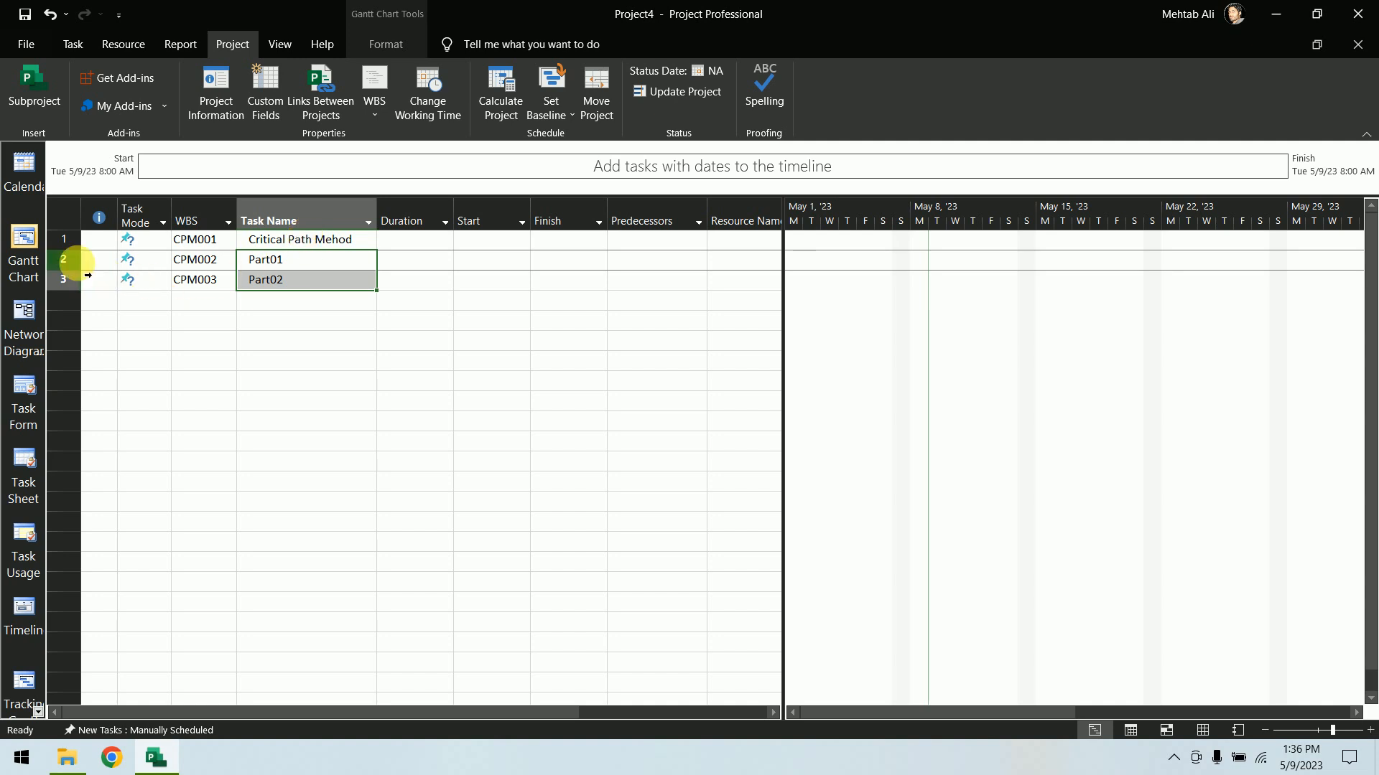
{"action": "left_click_drag", "start_coordinate": [63, 259], "coordinate": [63, 278]}
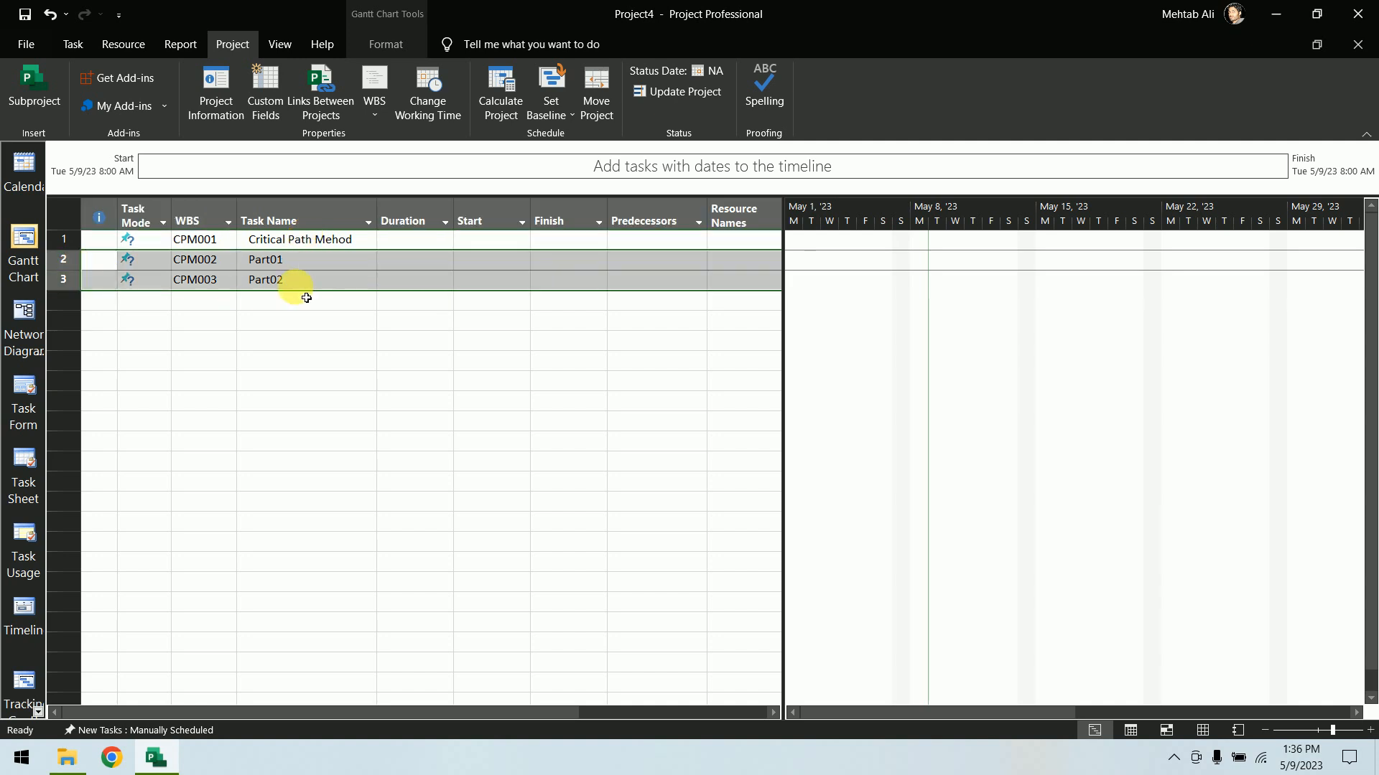
{"action": "right_click", "coordinate": [287, 262]}
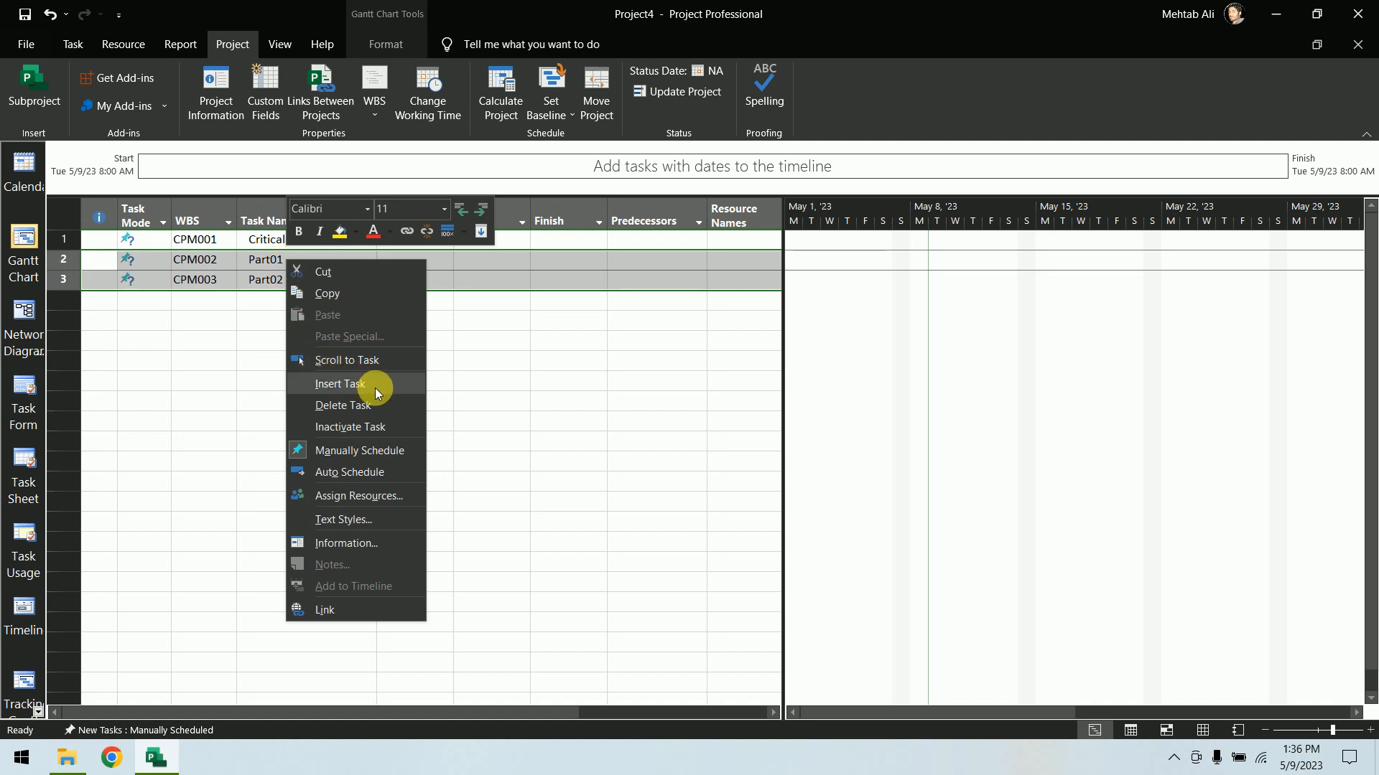
{"action": "left_click", "coordinate": [494, 445]}
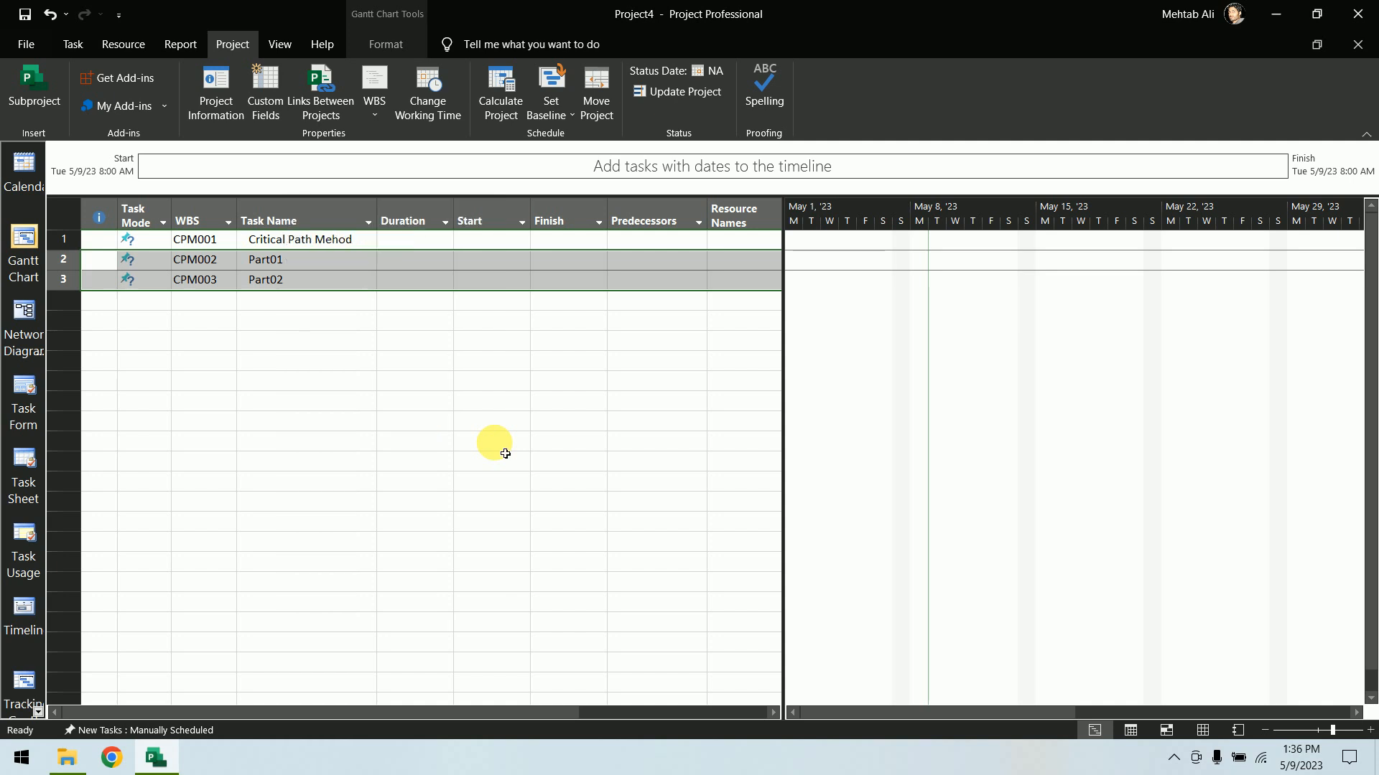
{"action": "left_click", "coordinate": [76, 43]}
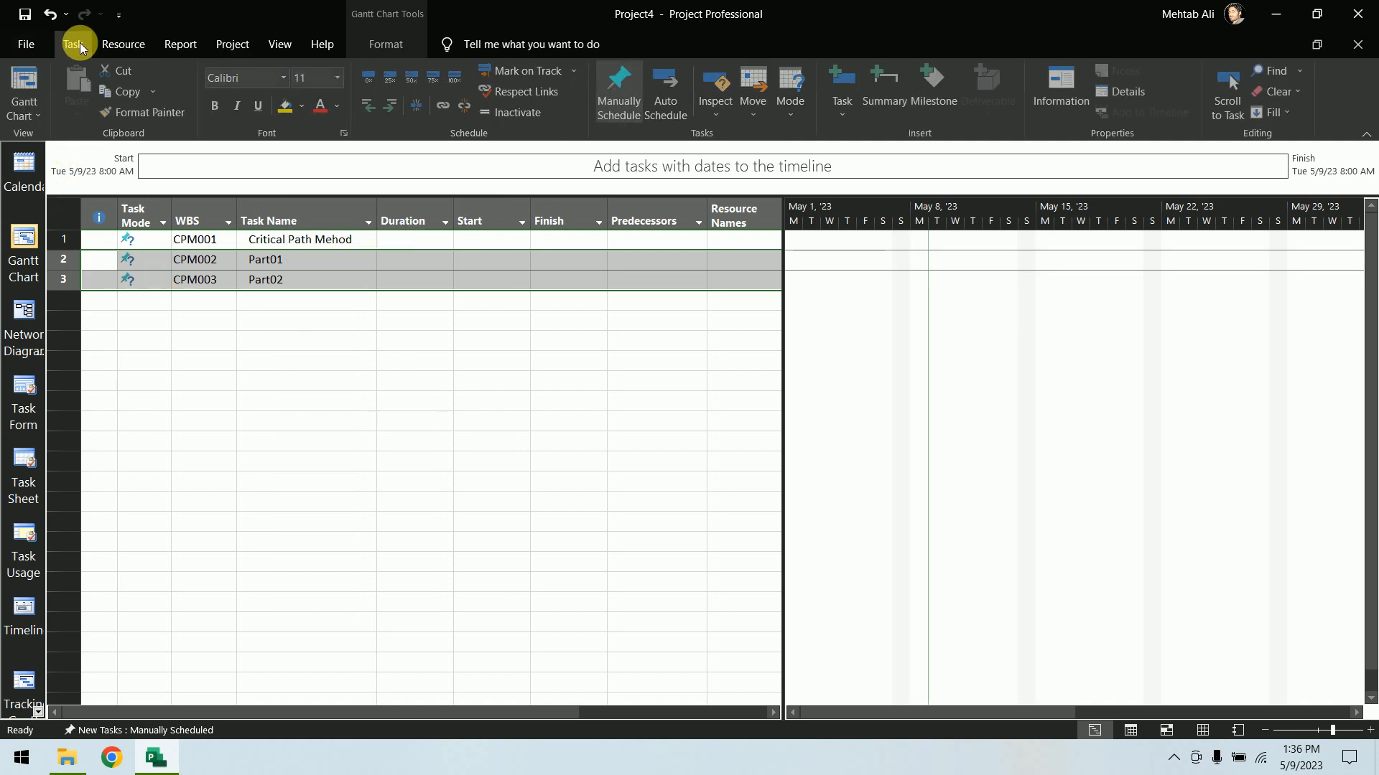
{"action": "left_click", "coordinate": [388, 113]}
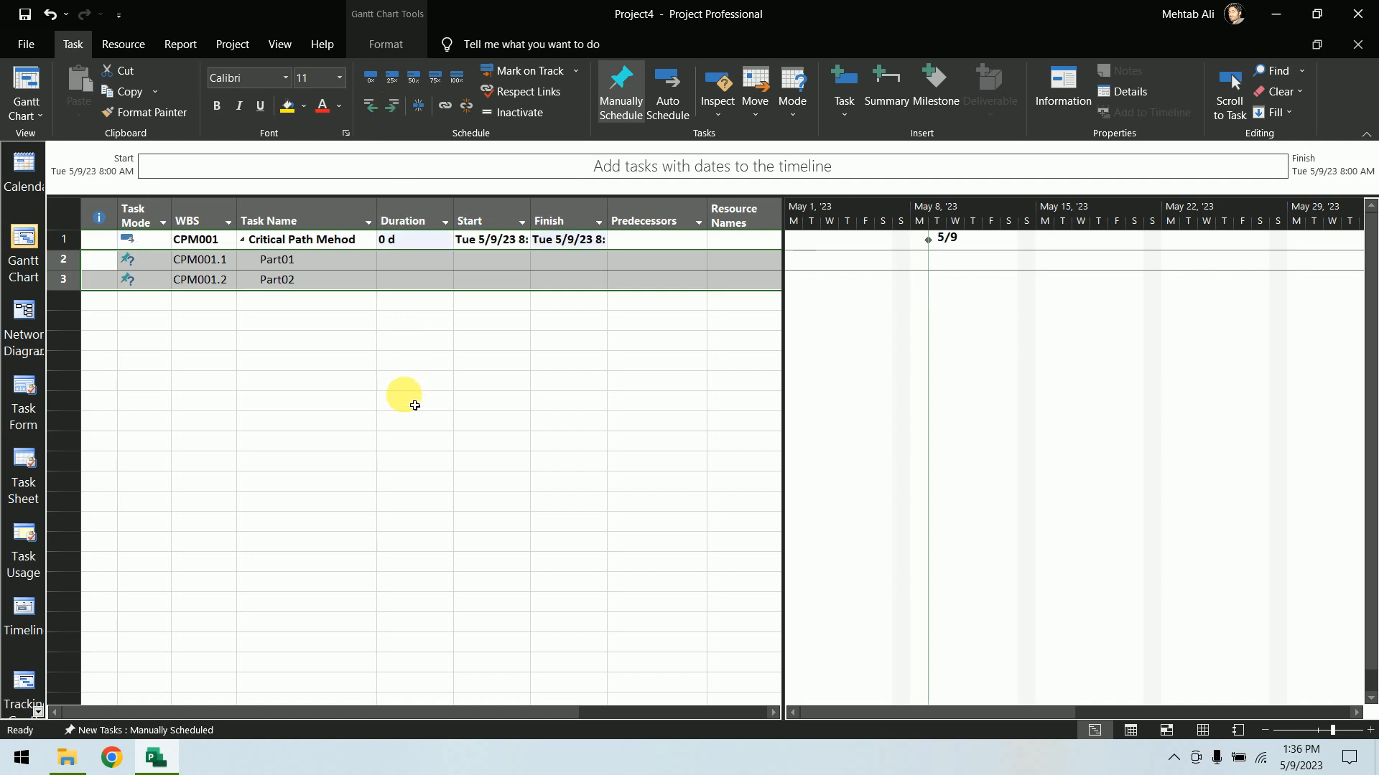
Collapse and re-expand the Critical Path Mehod summary task, then widen the Start column
{"action": "left_click", "coordinate": [403, 400]}
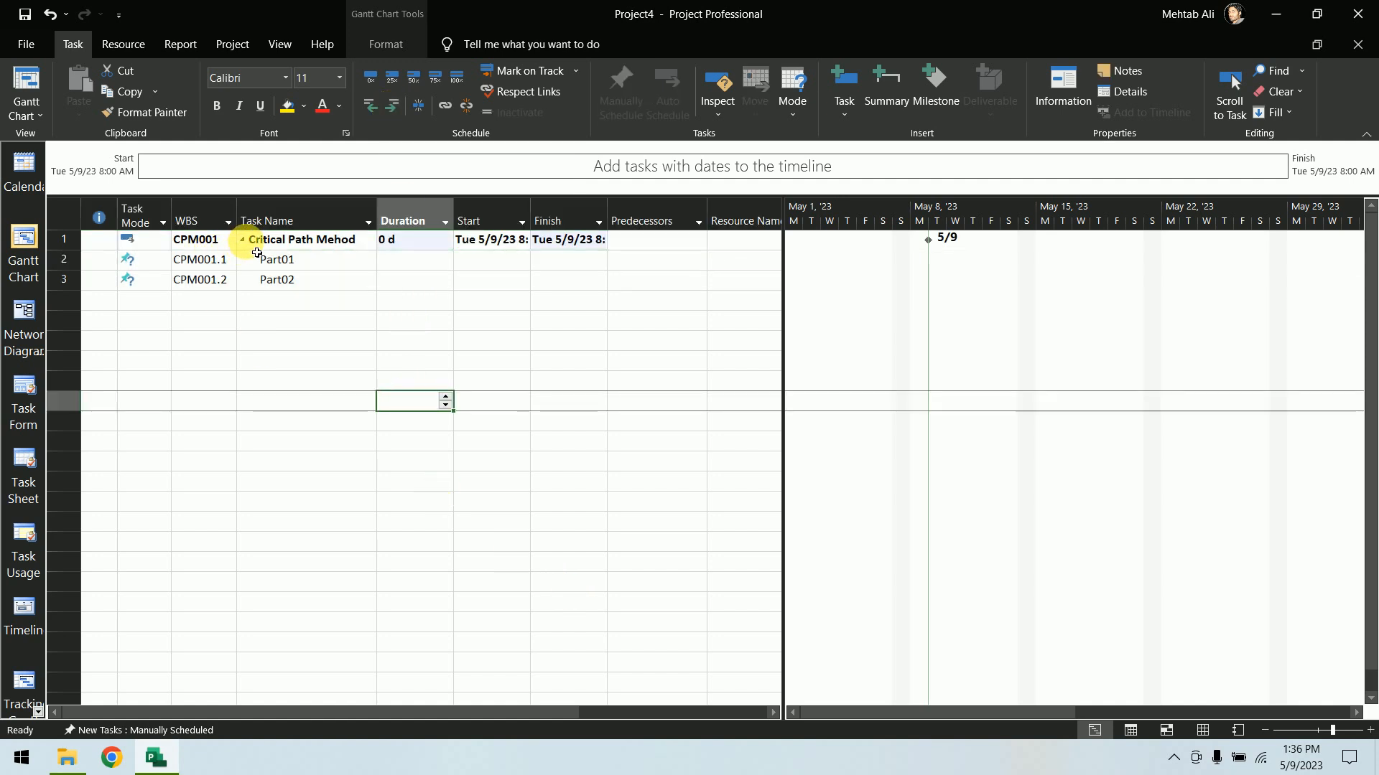
{"action": "left_click", "coordinate": [242, 241]}
{"action": "left_click", "coordinate": [242, 242]}
{"action": "left_click", "coordinate": [242, 242]}
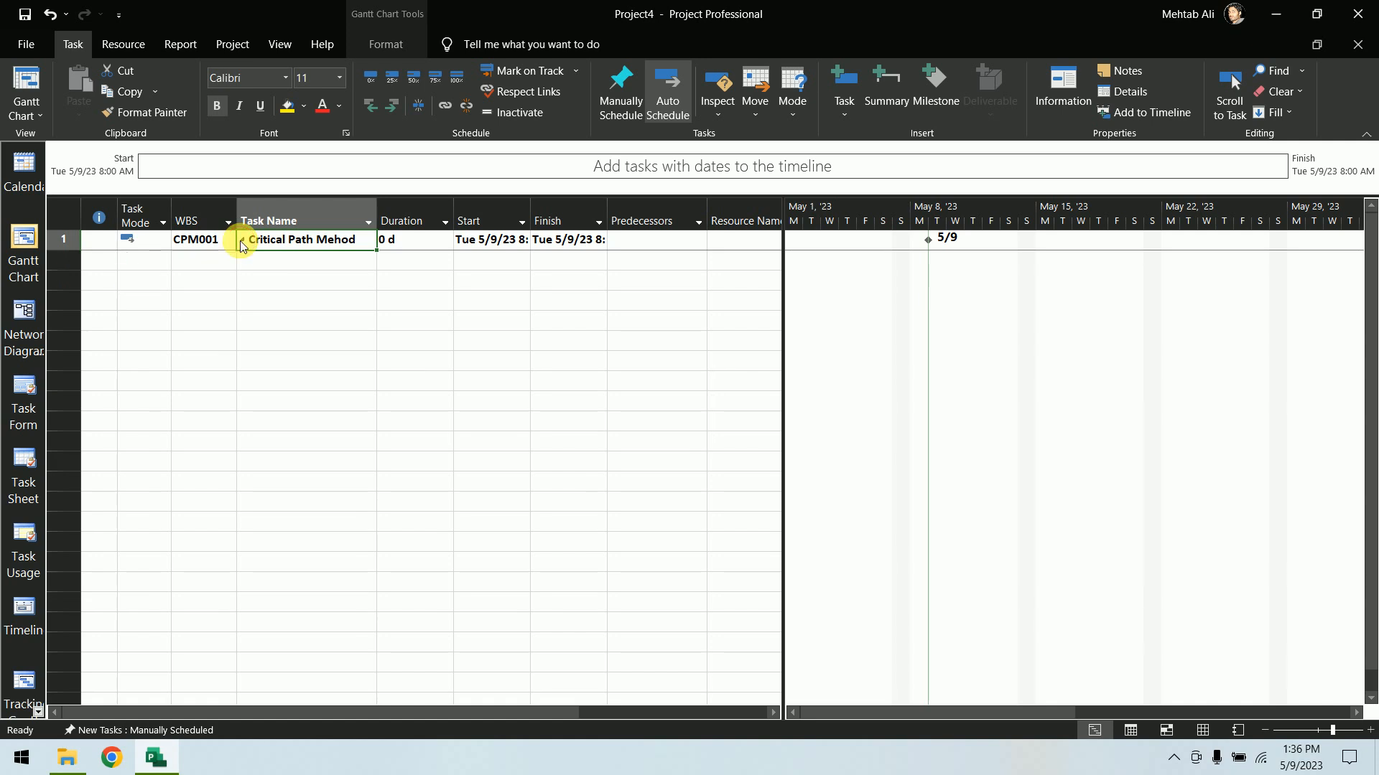
{"action": "left_click", "coordinate": [242, 242]}
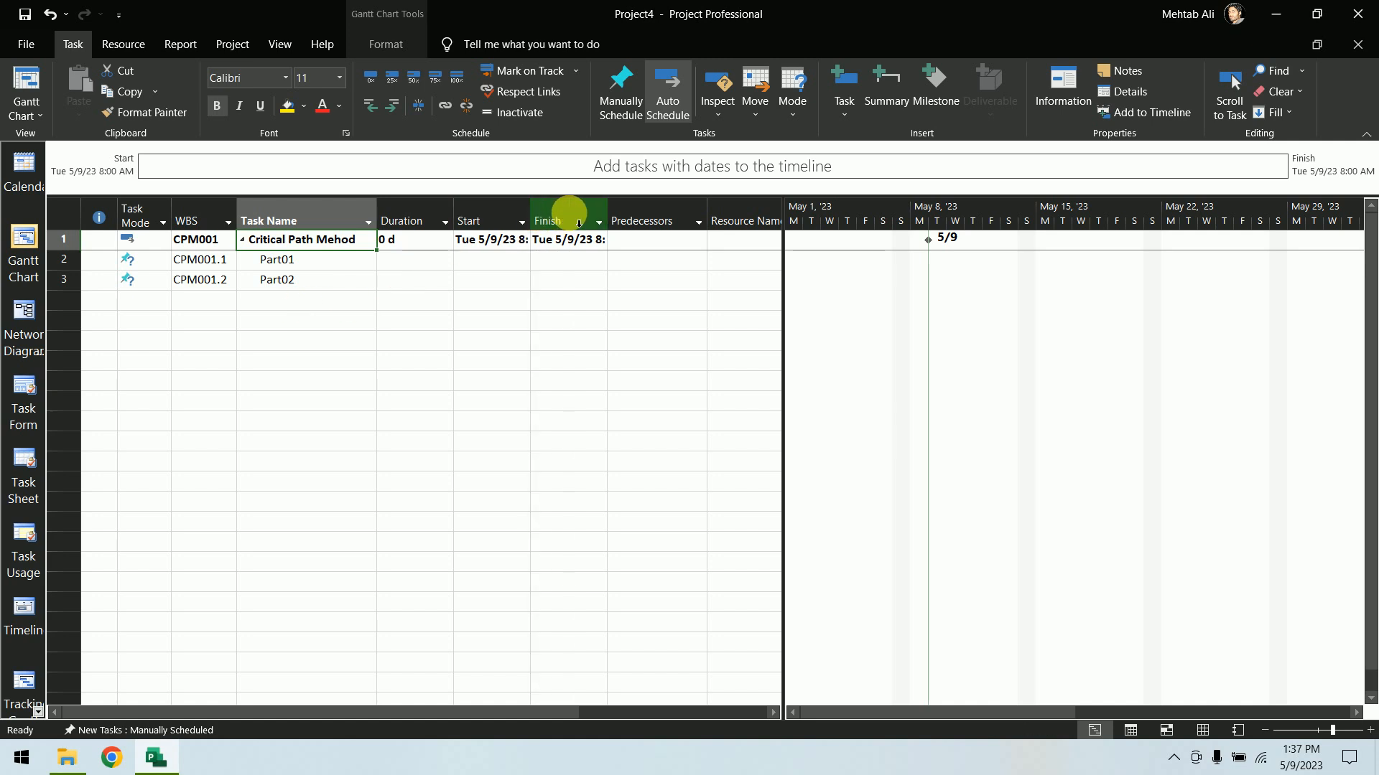
{"action": "left_click_drag", "start_coordinate": [532, 216], "coordinate": [578, 215]}
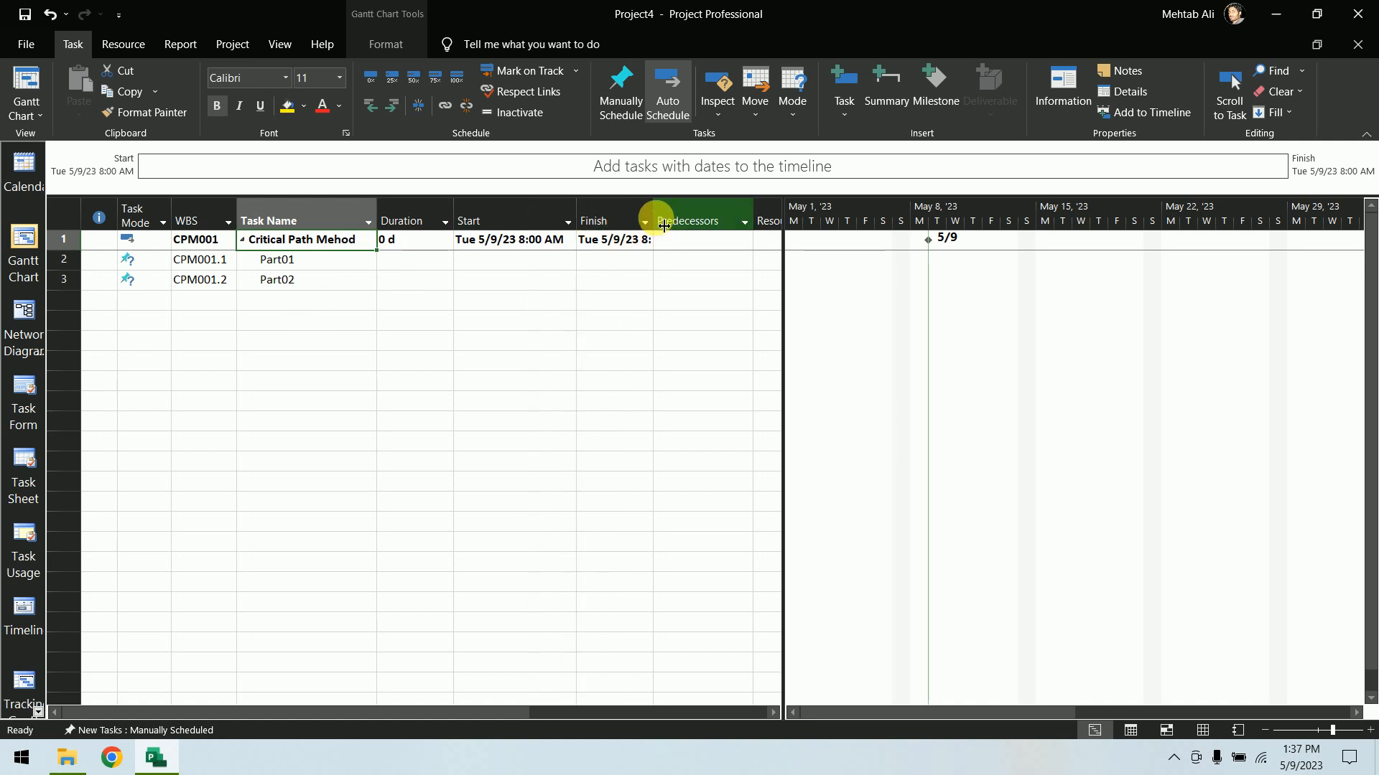
Widen the Finish column so the full dates show
{"action": "left_click_drag", "start_coordinate": [664, 226], "coordinate": [701, 216]}
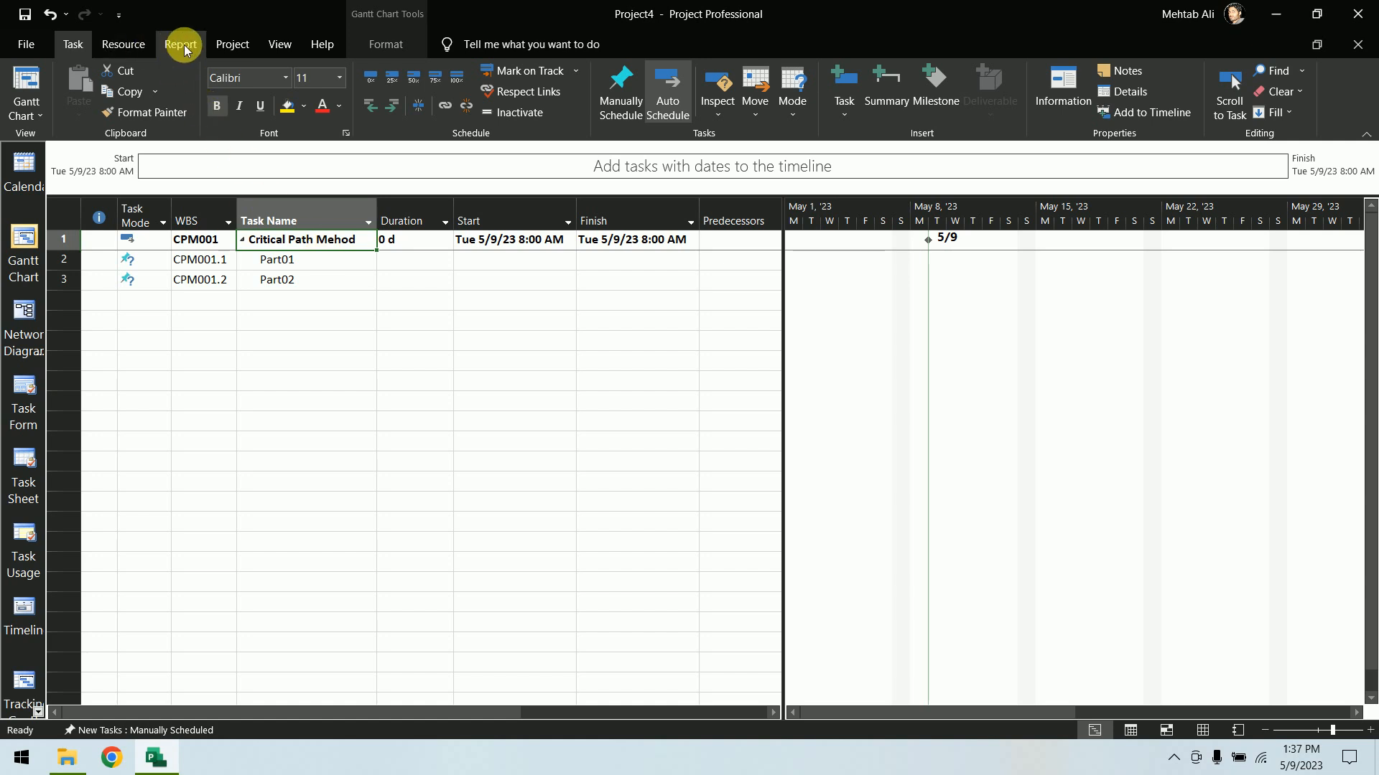
Open the WBS code definition to review the CPM prefix and code mask, then close it with OK
{"action": "left_click", "coordinate": [249, 44]}
{"action": "left_click", "coordinate": [367, 127]}
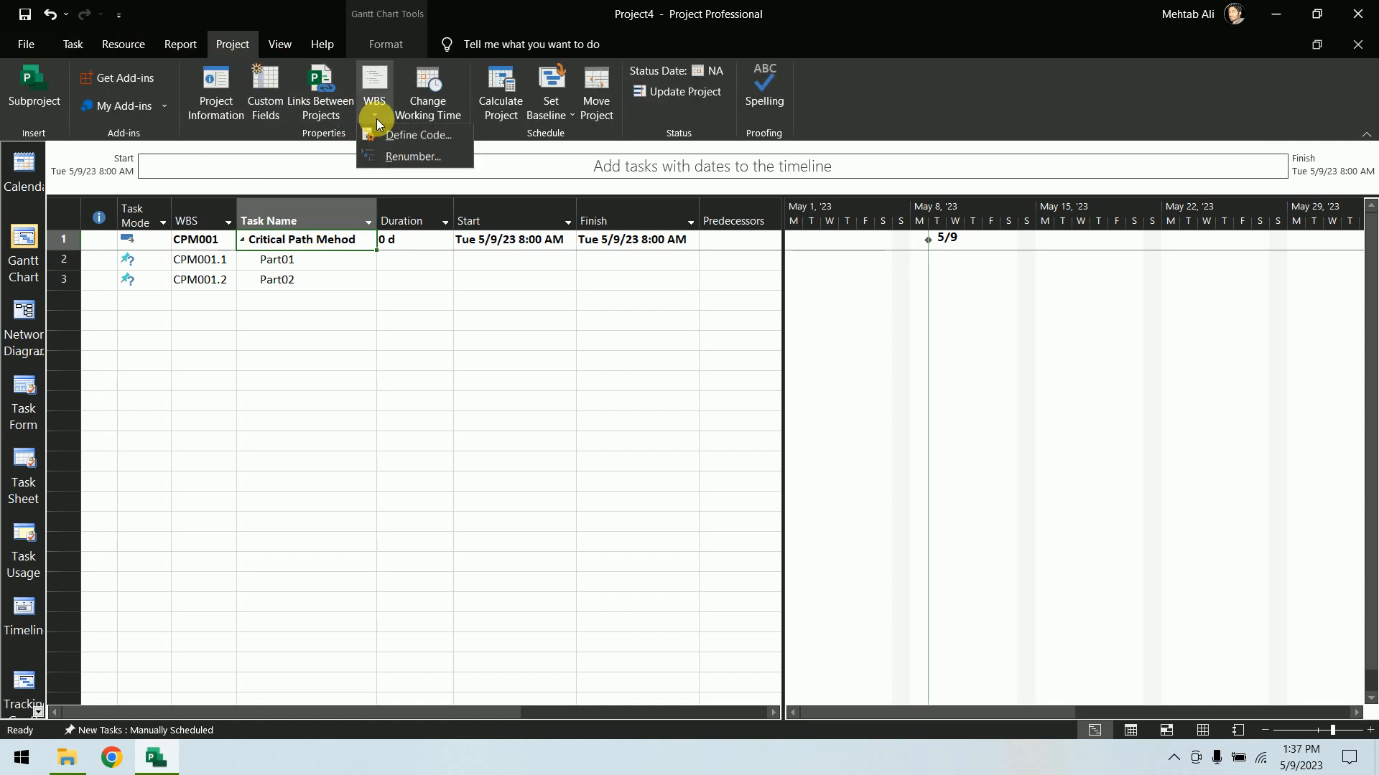
{"action": "left_click", "coordinate": [397, 137]}
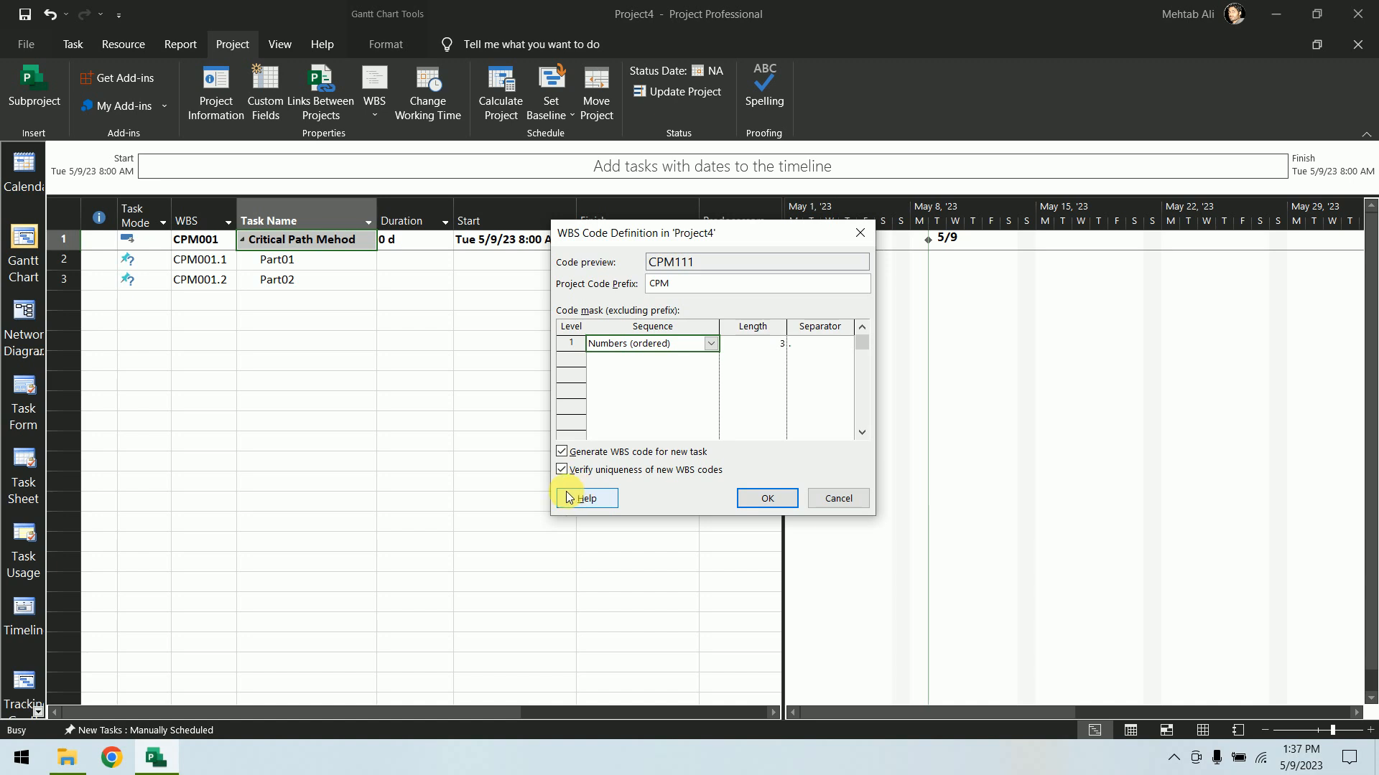
{"action": "left_click", "coordinate": [764, 500]}
{"action": "left_click", "coordinate": [78, 40]}
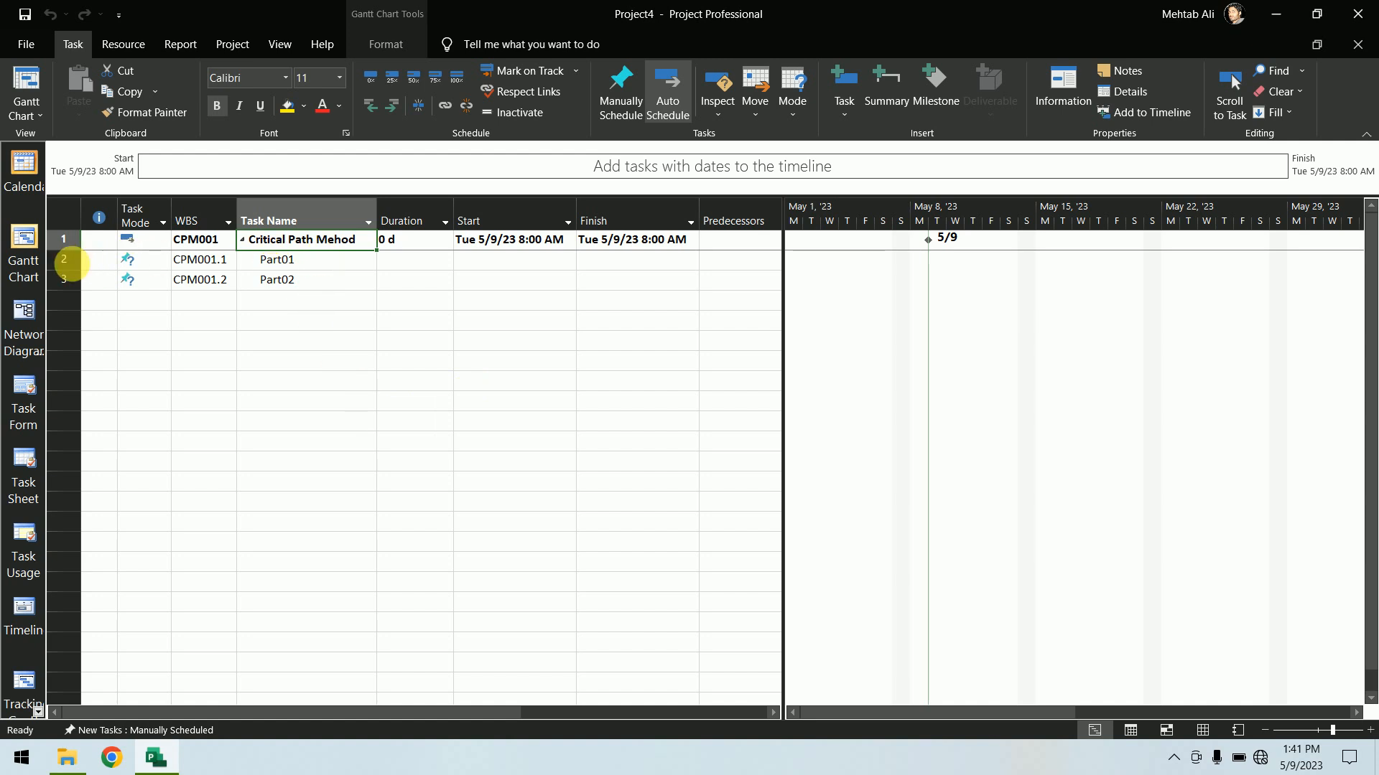
{"action": "left_click_drag", "start_coordinate": [63, 259], "coordinate": [64, 279]}
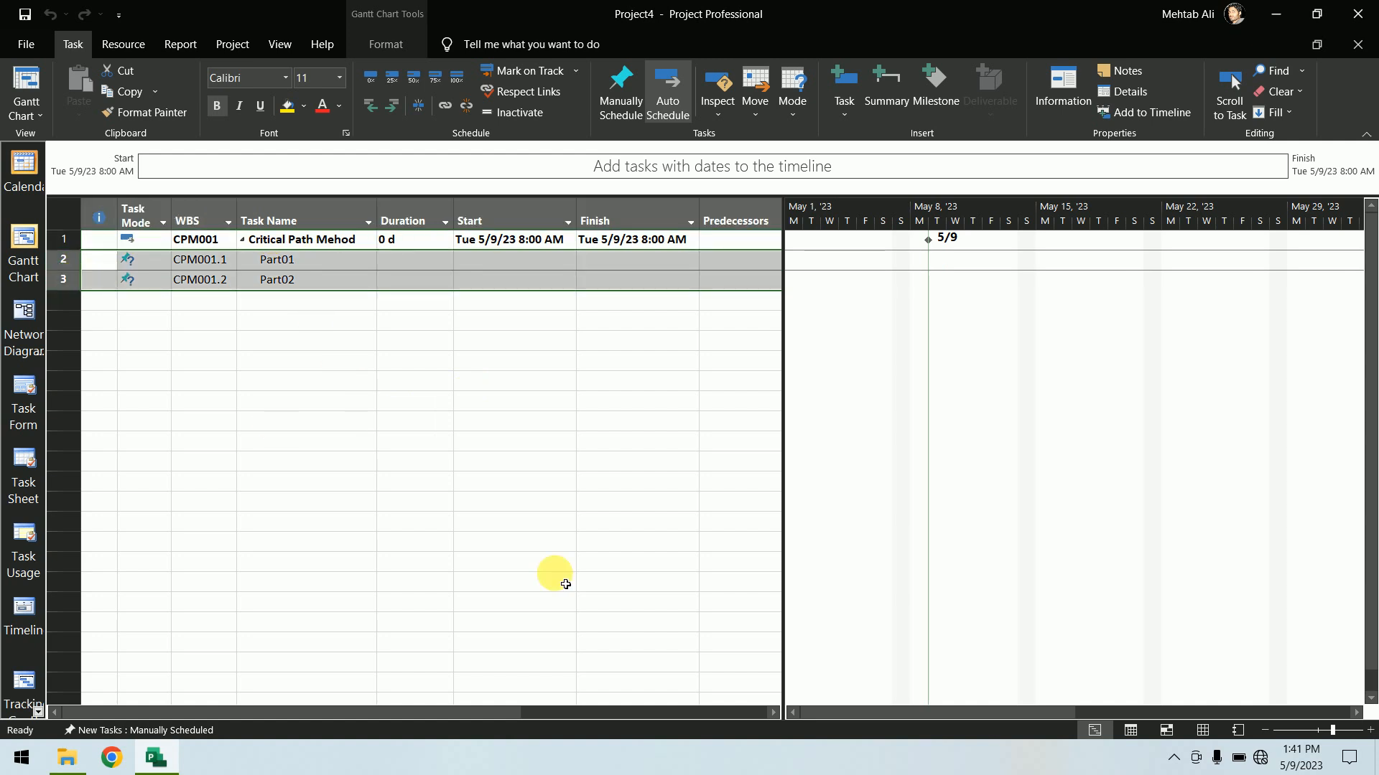
{"action": "key", "text": "shift+Left"}
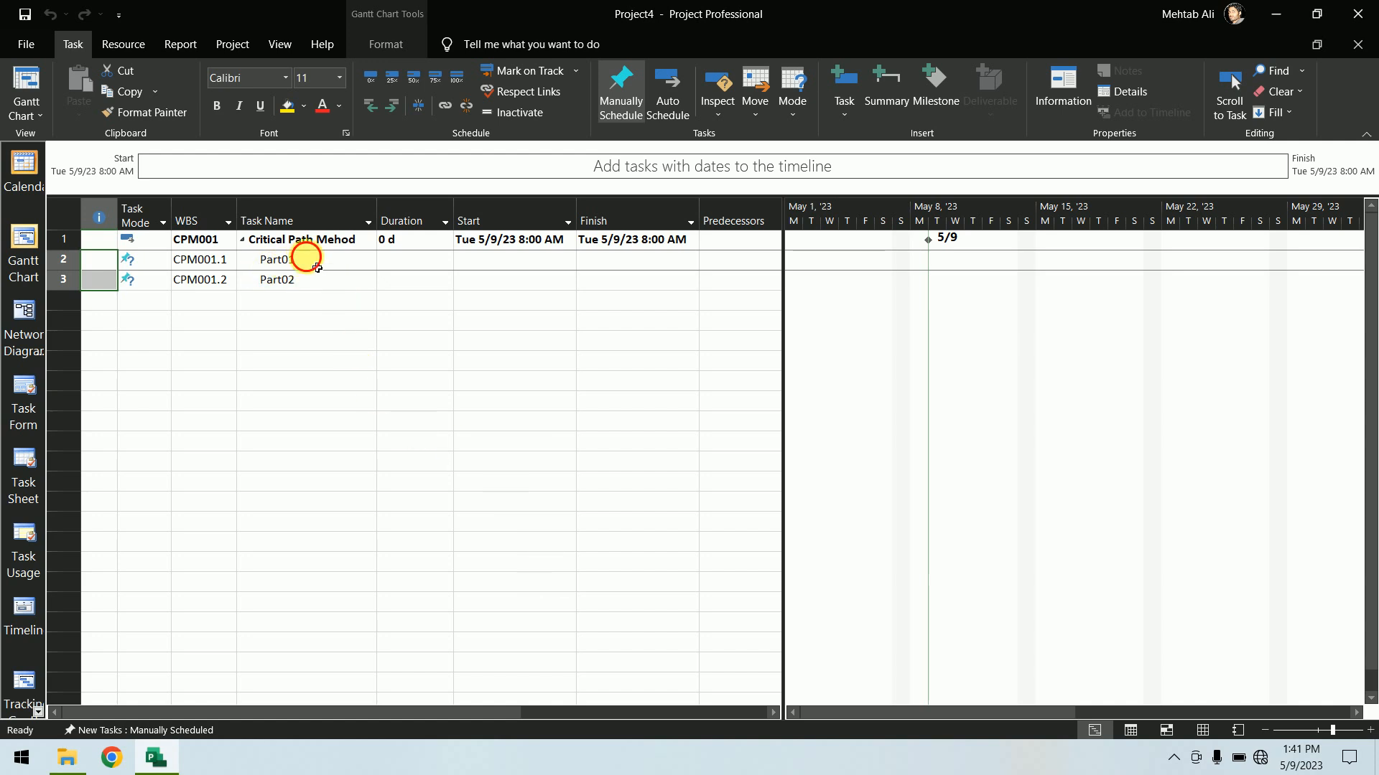
{"action": "left_click_drag", "start_coordinate": [296, 257], "coordinate": [318, 286]}
{"action": "key", "text": "shift+Home"}
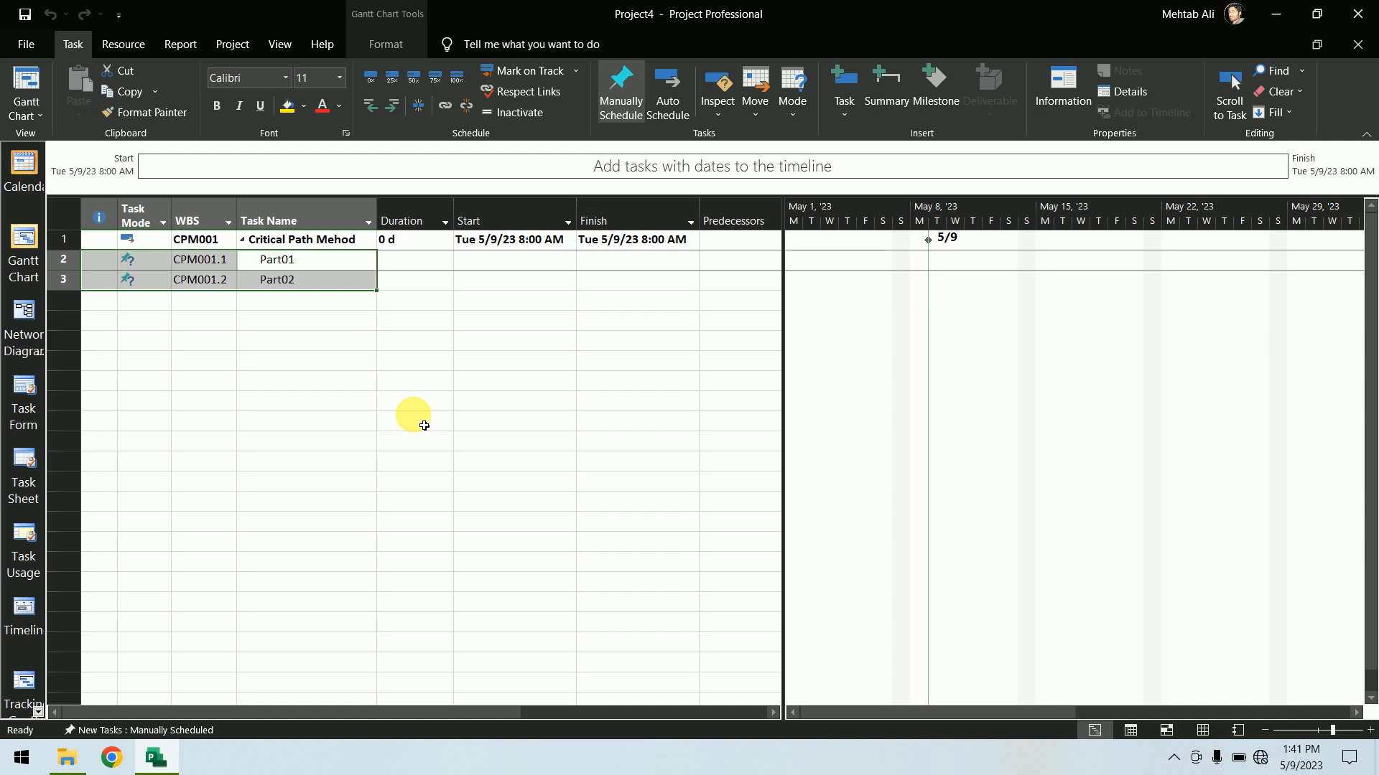
{"action": "left_click", "coordinate": [407, 422]}
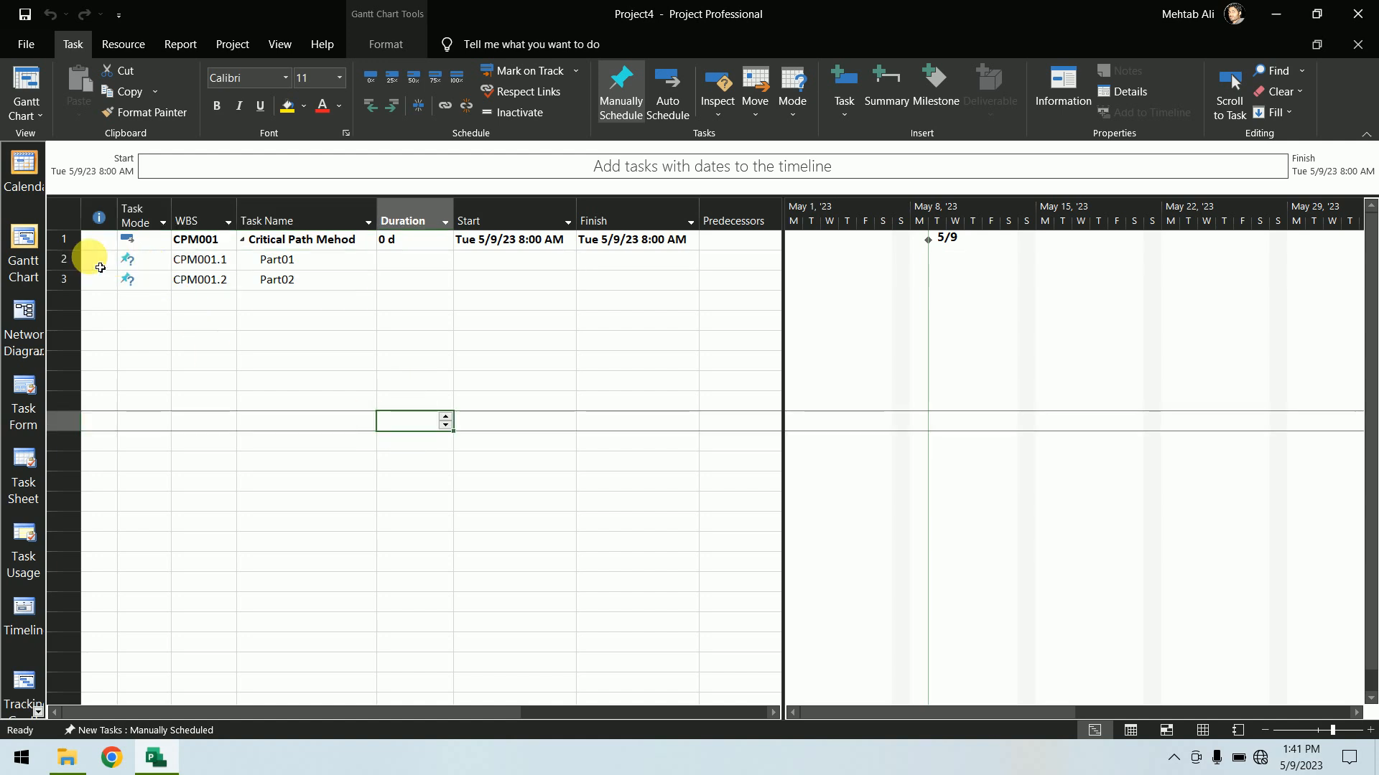
Select Part01 and Part02, then outdent and re-indent them twice under the Critical Path Mehod task
{"action": "left_click_drag", "start_coordinate": [60, 267], "coordinate": [62, 279]}
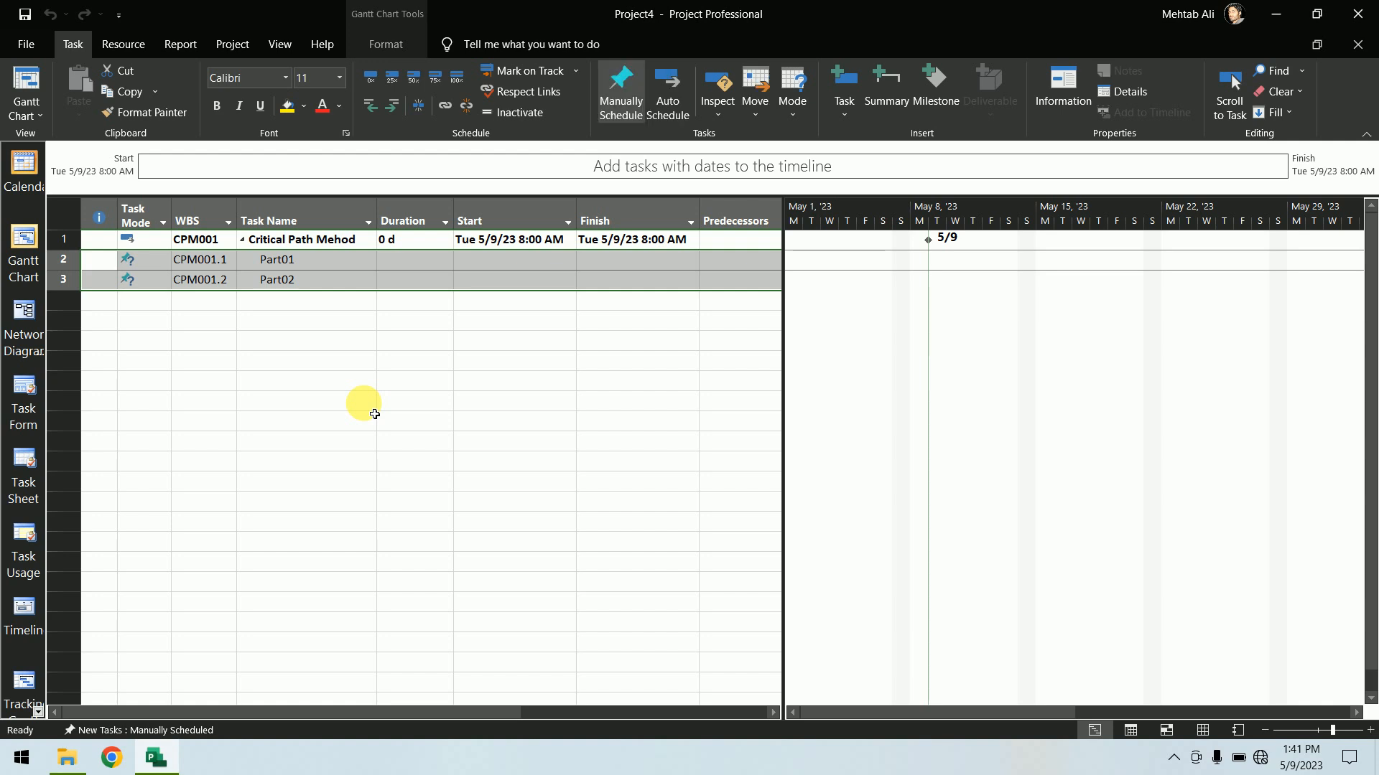
{"action": "key", "text": "alt+shift+Left"}
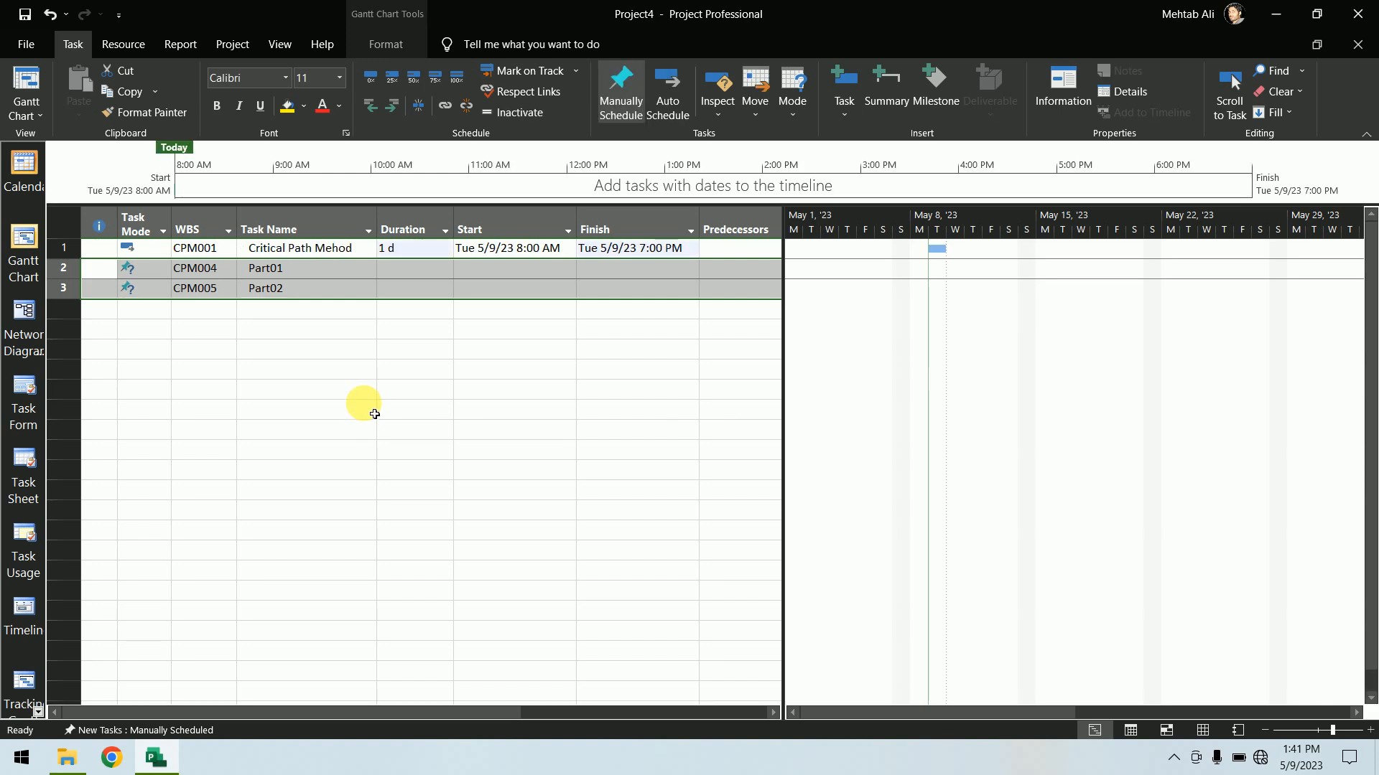
{"action": "key", "text": "alt+shift+Right"}
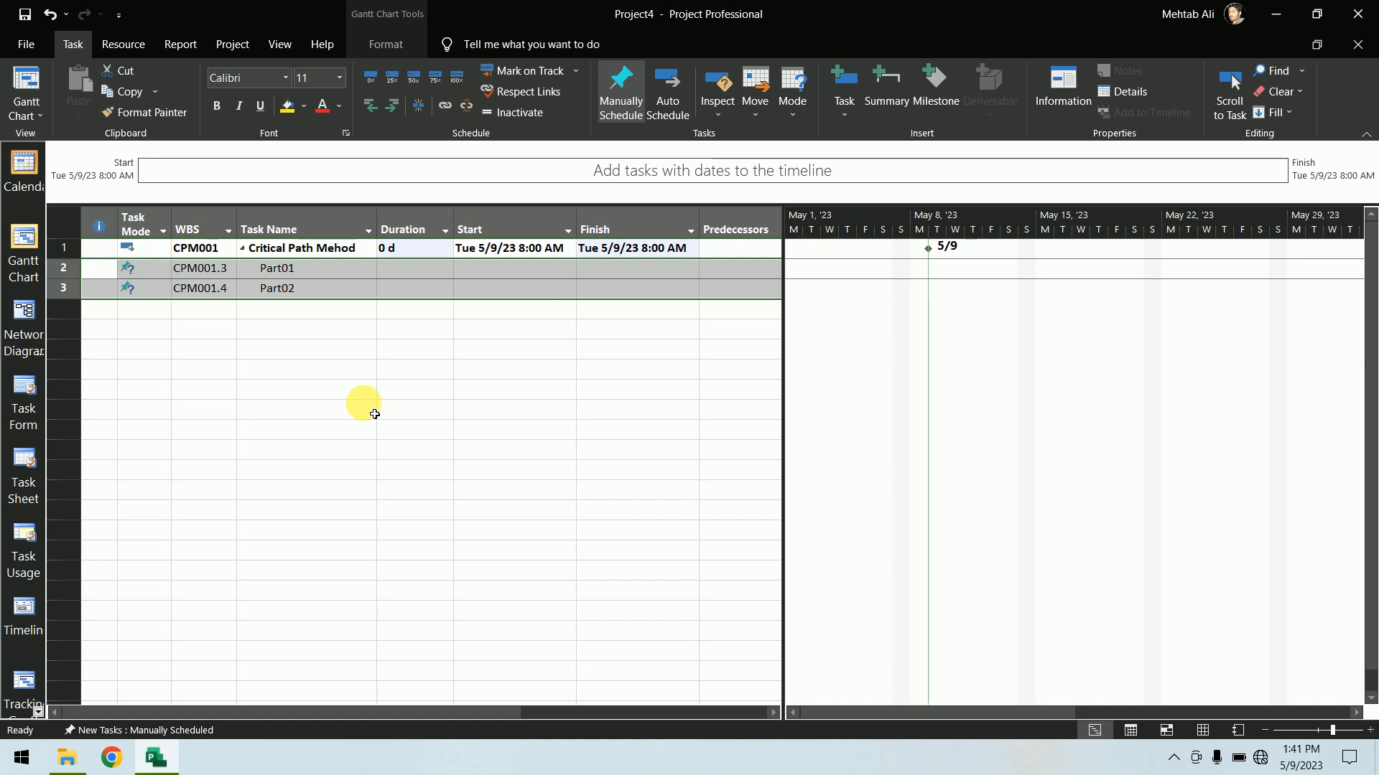
{"action": "key", "text": "alt+shift+Left"}
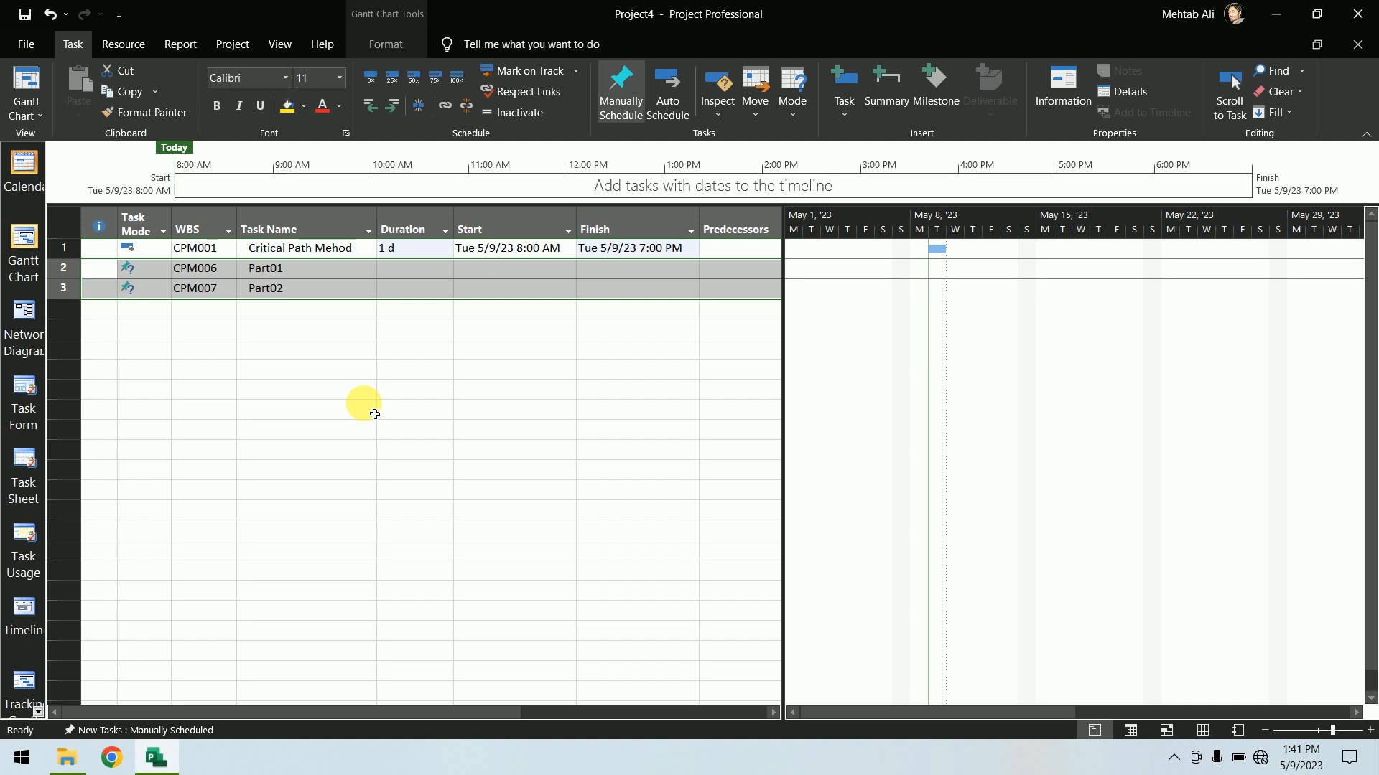
{"action": "key", "text": "alt+shift+Right"}
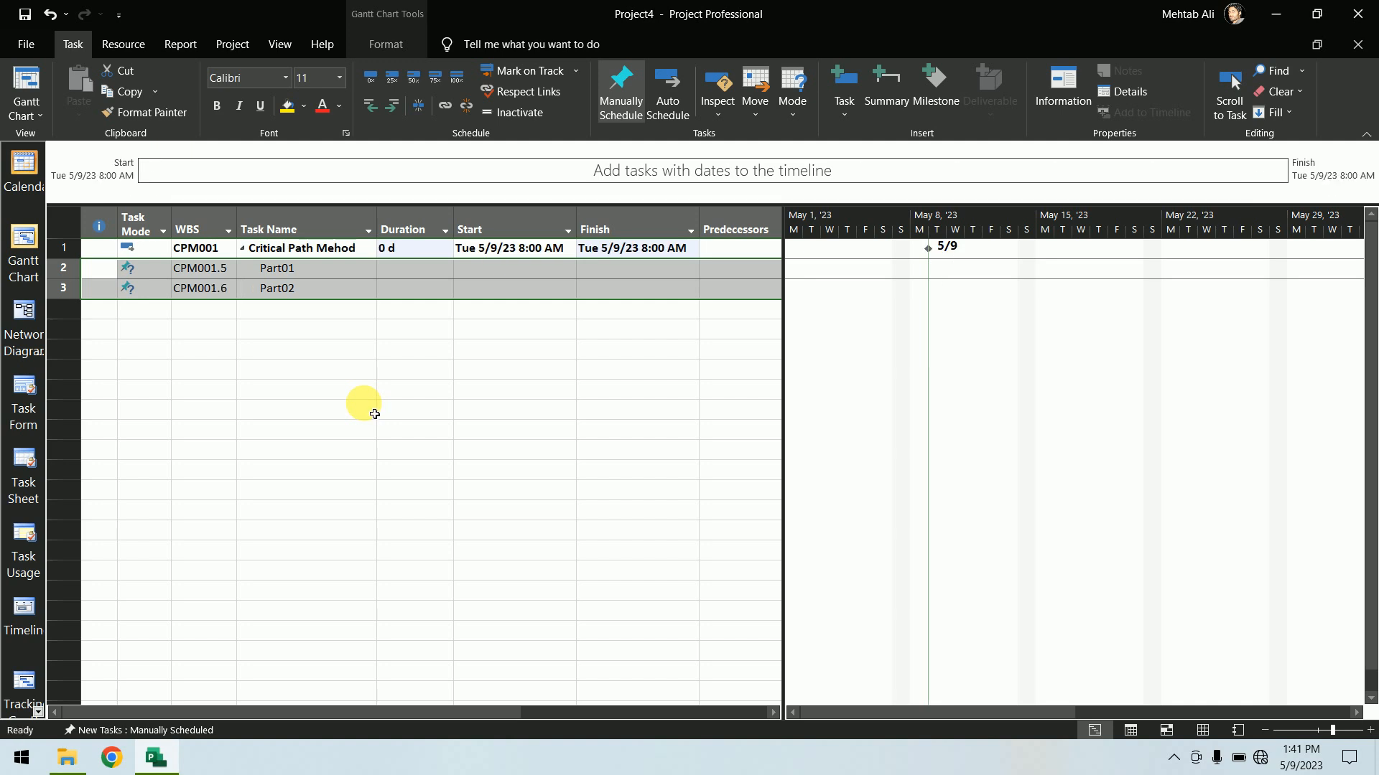